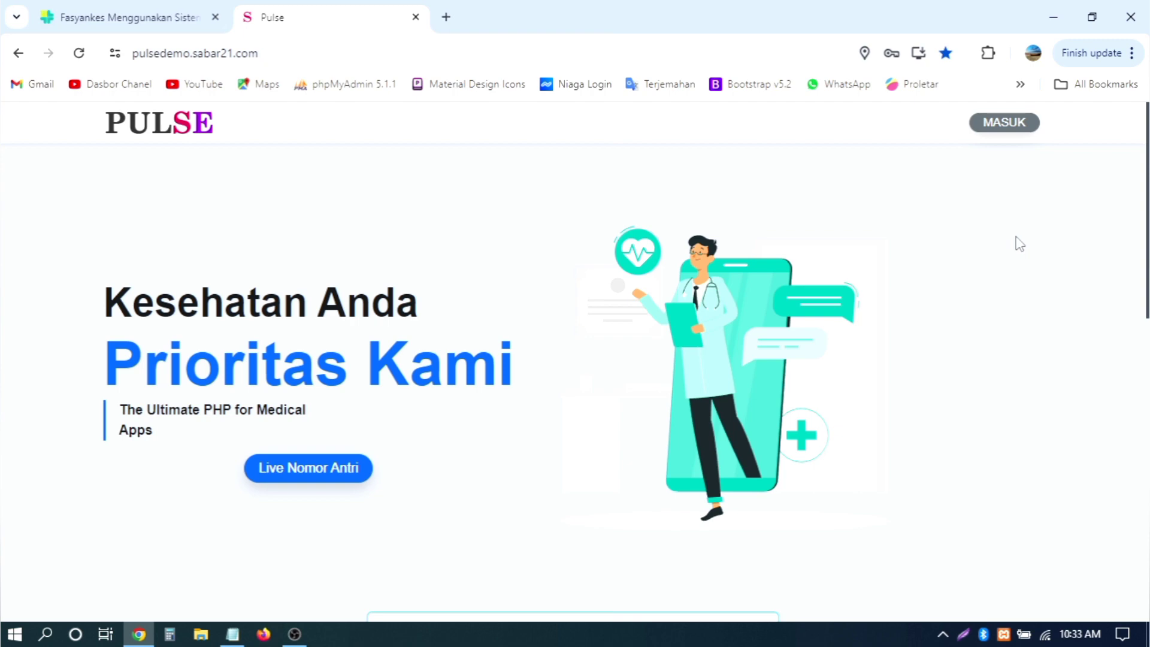
# Step: Open the staff login page and clear the autofilled username and password
pyautogui.scroll(-4, 1020, 243)
pyautogui.scroll(4, 1020, 244)
pyautogui.click(1000, 122)
pyautogui.moveTo(841, 256); pyautogui.dragTo(662, 258)
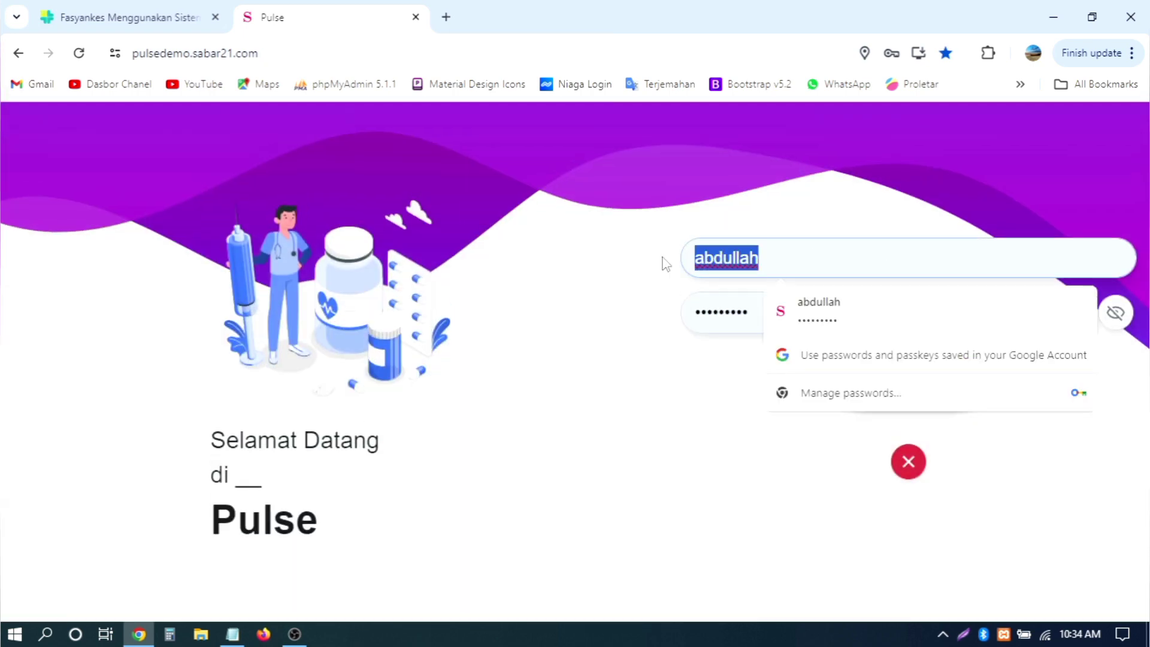
pyautogui.press('BackSpace')
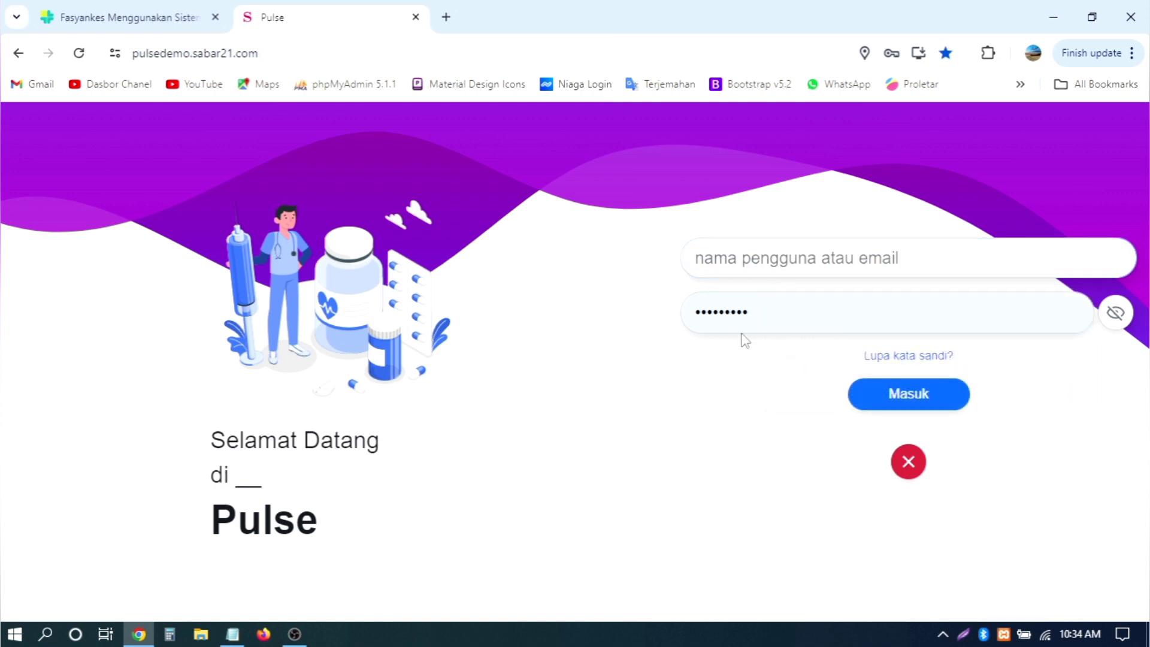
pyautogui.moveTo(742, 327); pyautogui.dragTo(616, 321)
pyautogui.press('BackSpace')
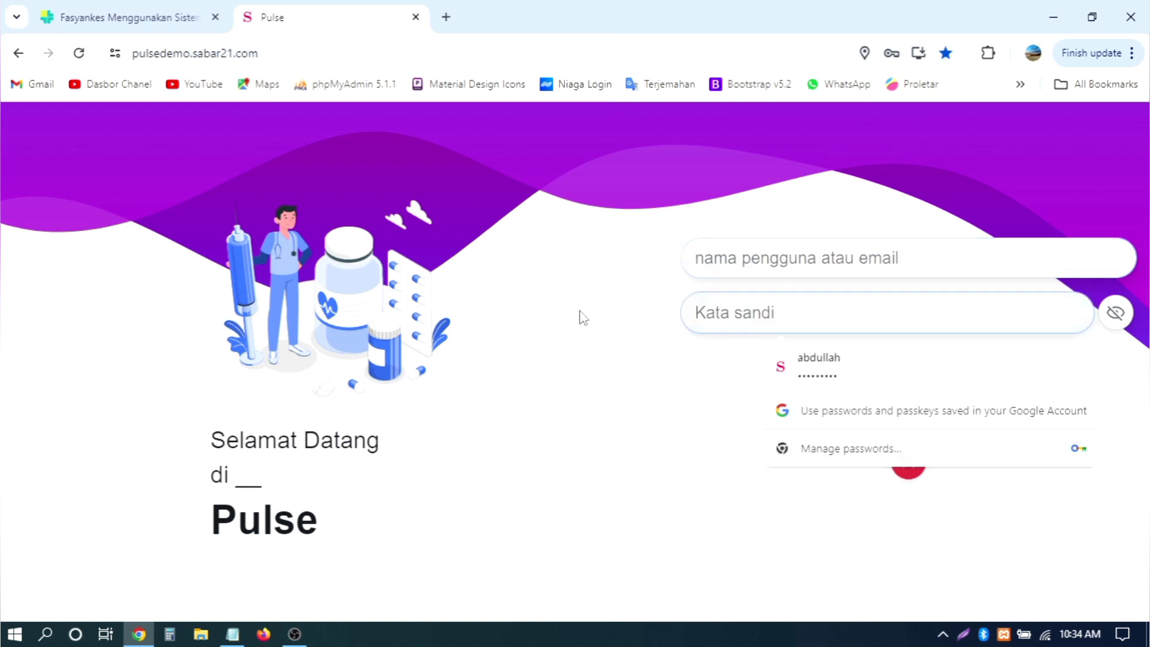
pyautogui.click(583, 319)
# Step: Enter the demo staff username and password, reveal the password to check it, and sign in
pyautogui.click(762, 269)
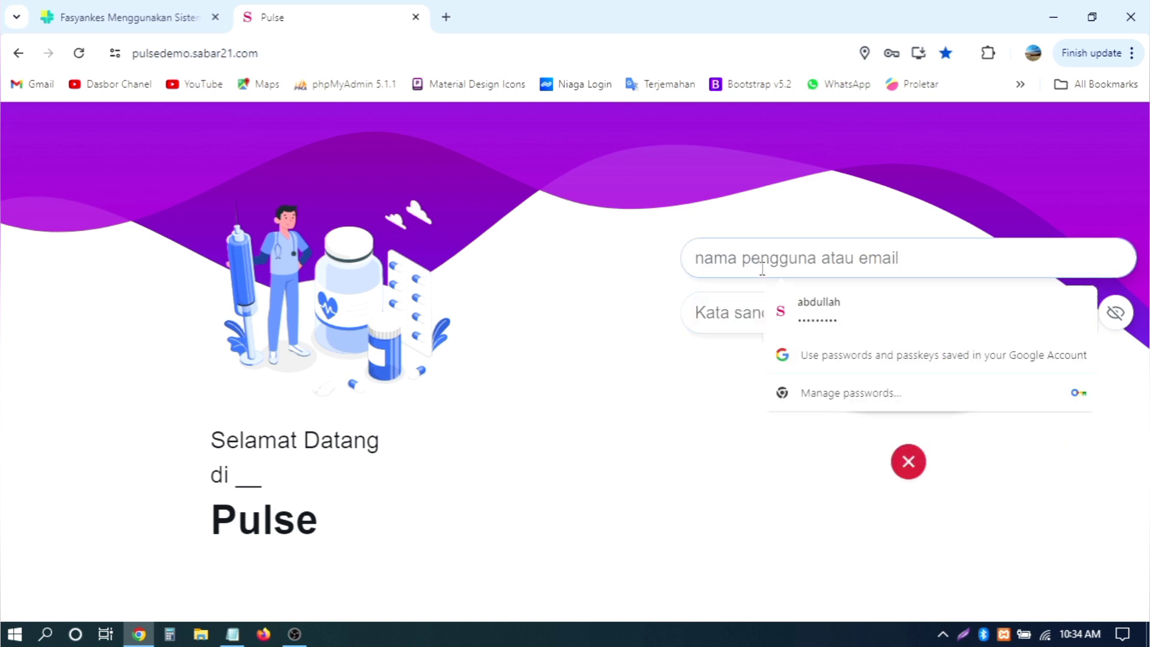
pyautogui.write('demo_sara')
pyautogui.click(774, 313)
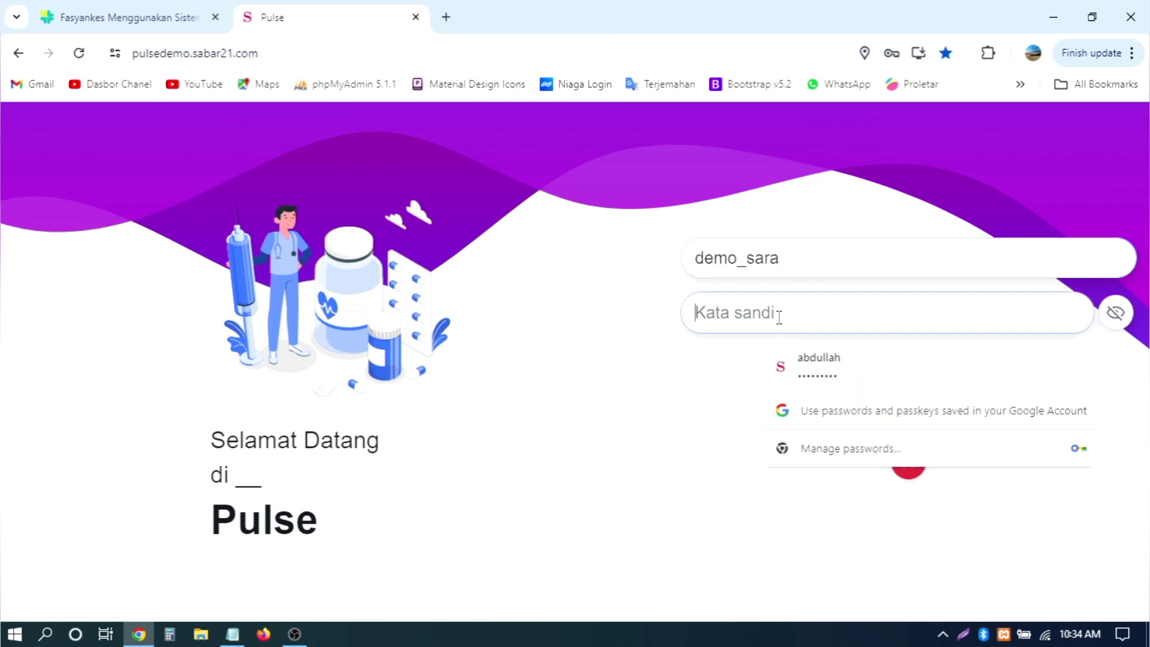
pyautogui.write('p')
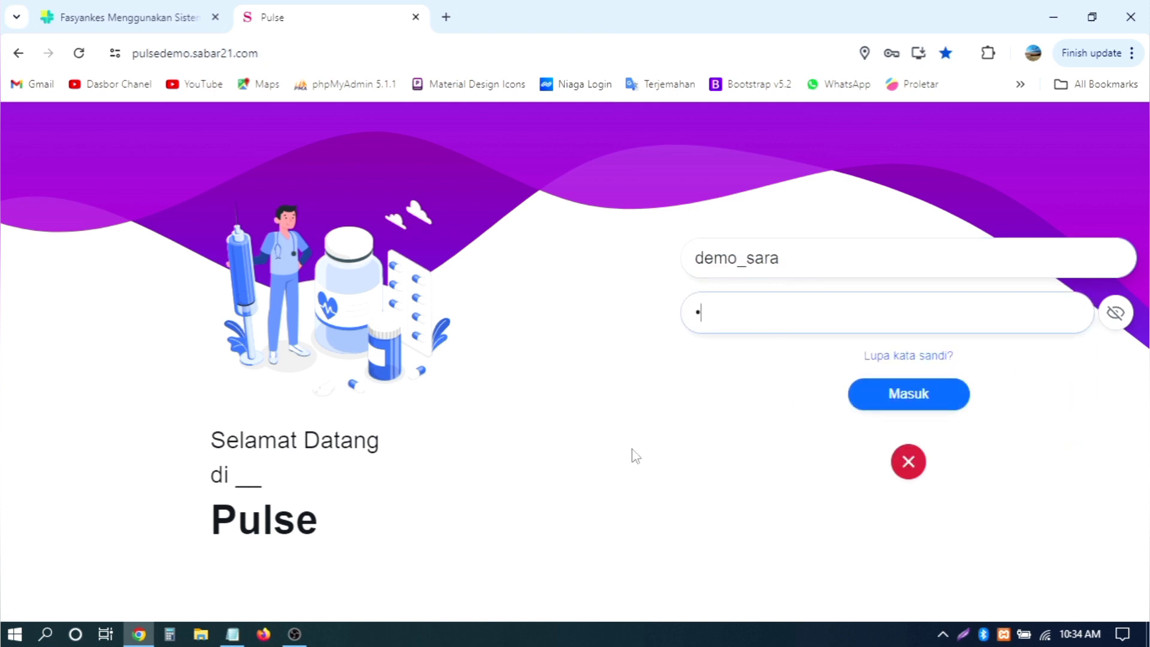
pyautogui.write('234')
pyautogui.click(1115, 312)
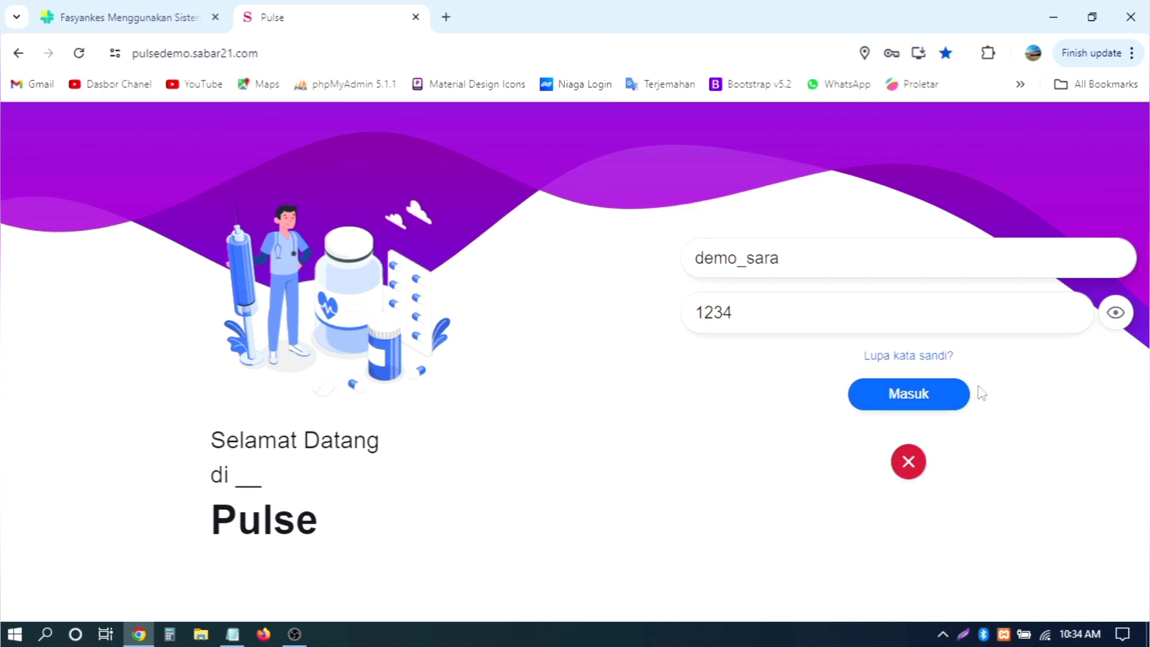
pyautogui.click(923, 400)
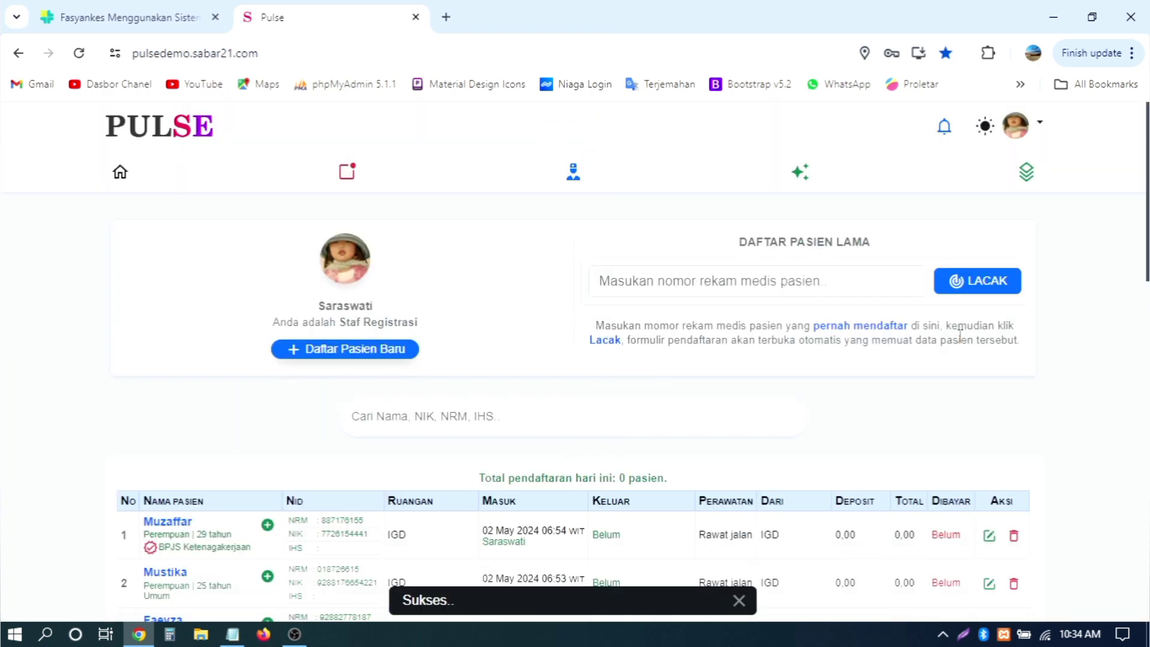
# Step: Look over the dashboard, highlighting the DAFTAR PASIEN LAMA old-patient lookup heading
pyautogui.scroll(-10, 940, 362)
pyautogui.scroll(10, 960, 336)
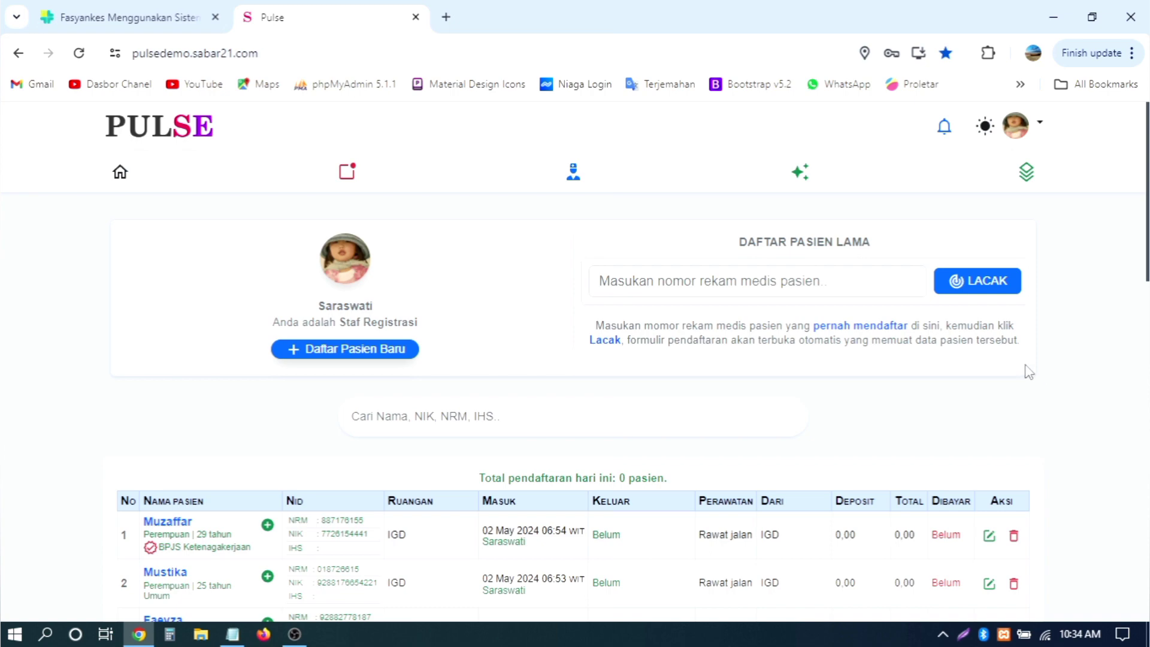
pyautogui.scroll(-10, 1028, 372)
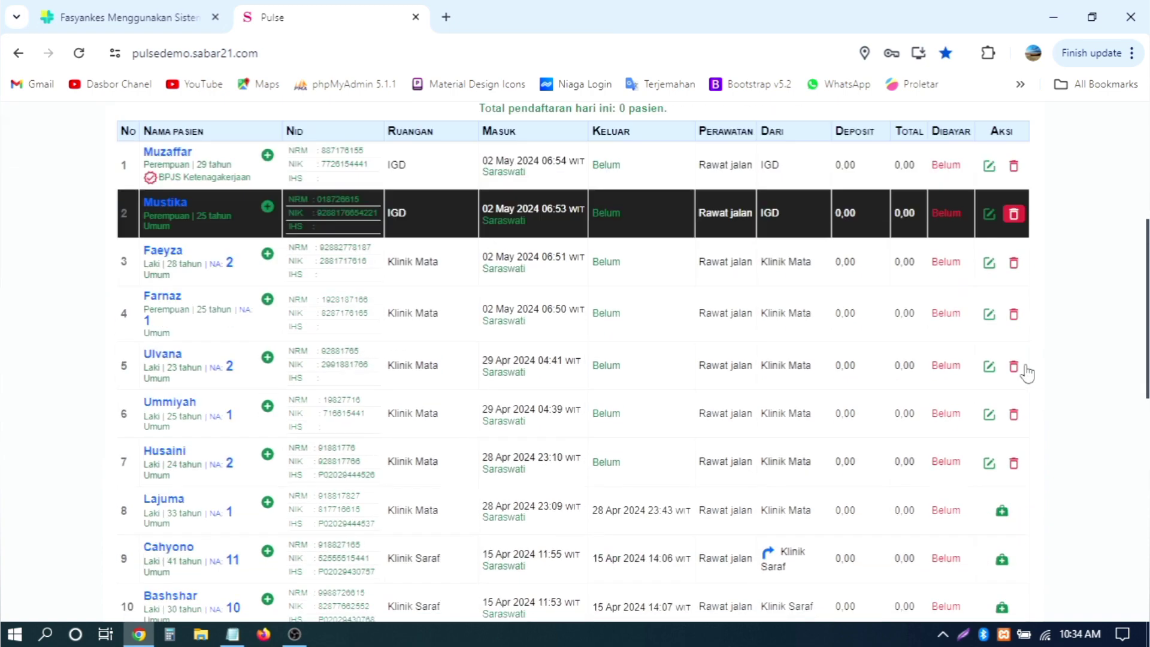
pyautogui.scroll(10, 1028, 372)
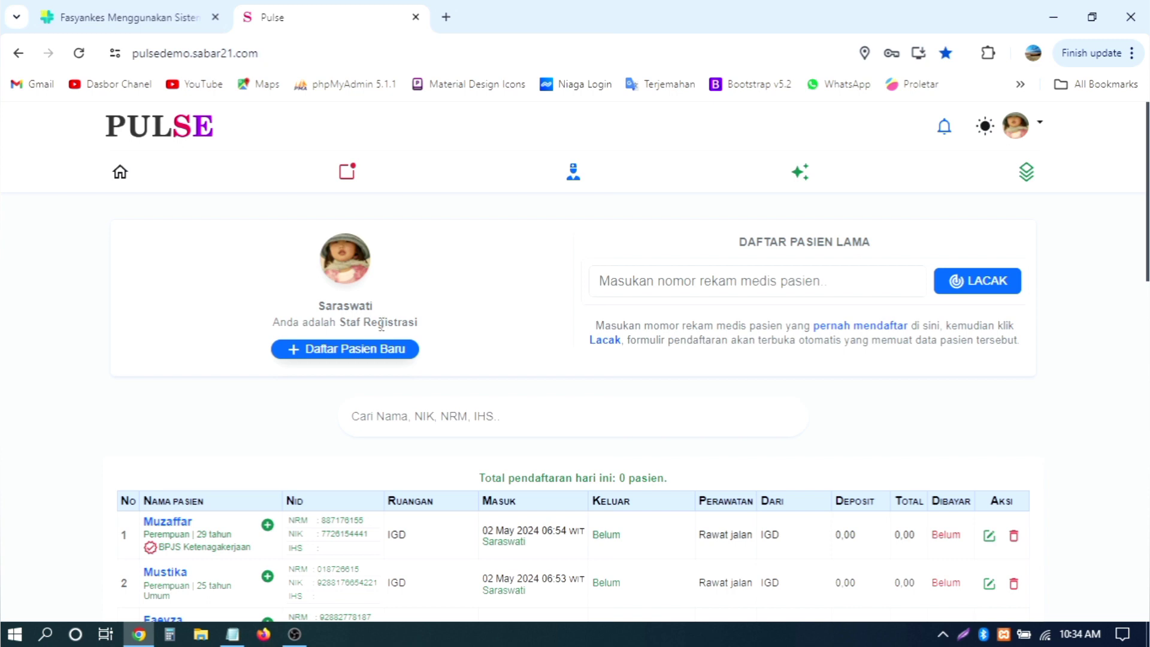
pyautogui.moveTo(732, 242); pyautogui.dragTo(888, 249)
pyautogui.click(886, 249)
pyautogui.scroll(-4, 495, 308)
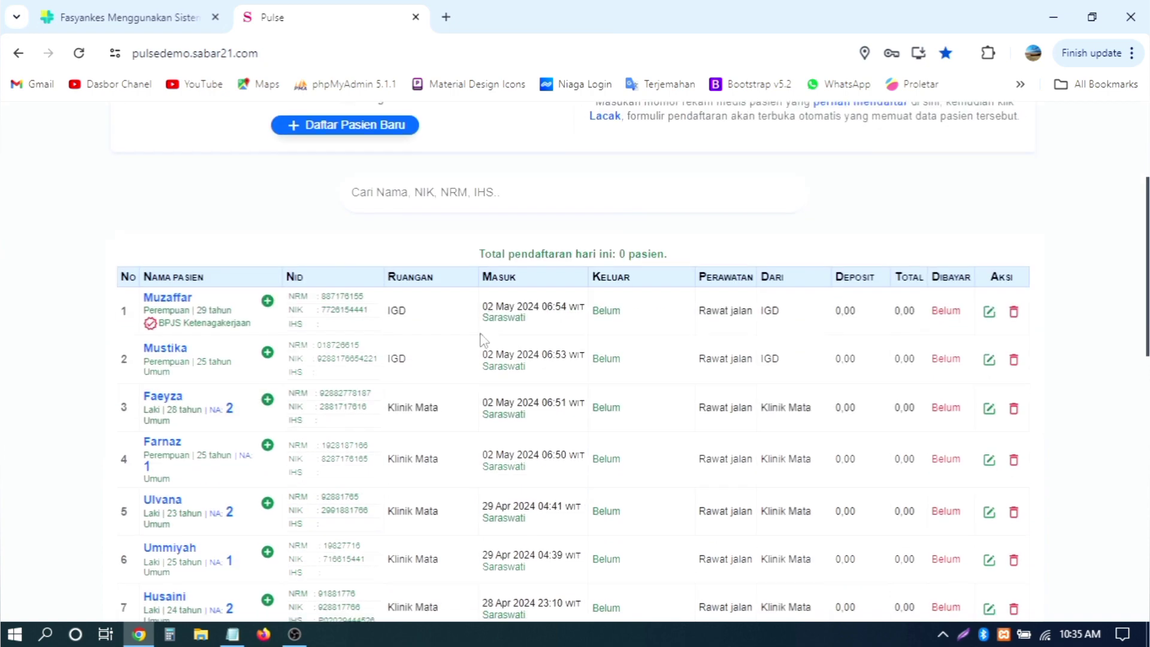
pyautogui.scroll(-6, 443, 411)
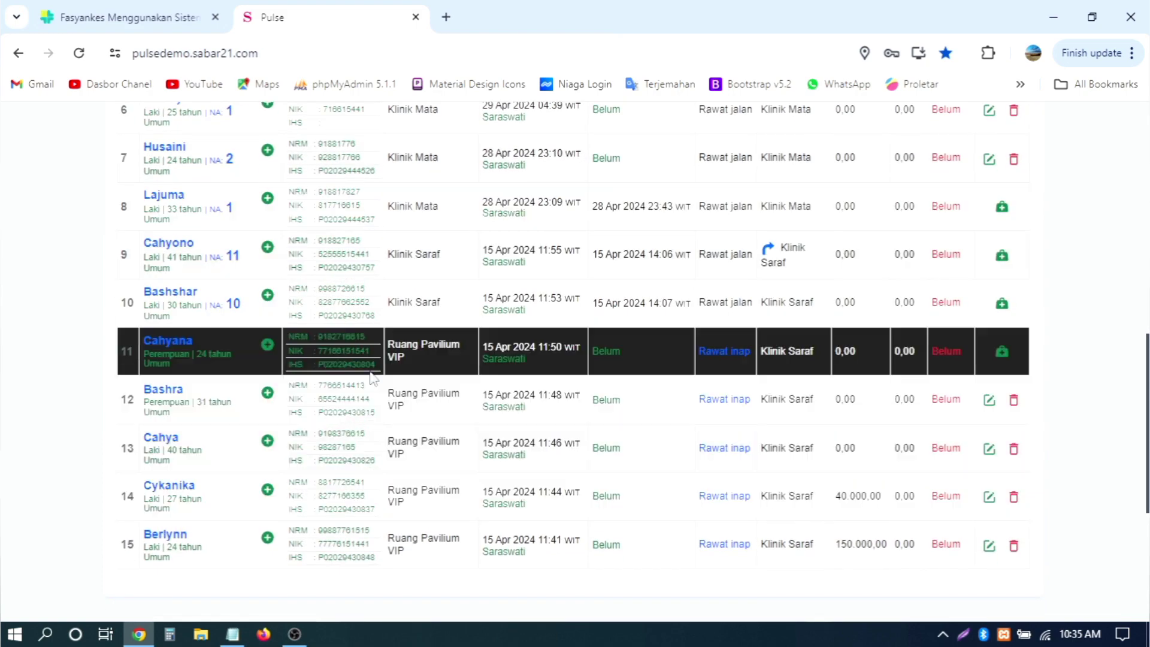
pyautogui.scroll(10, 350, 419)
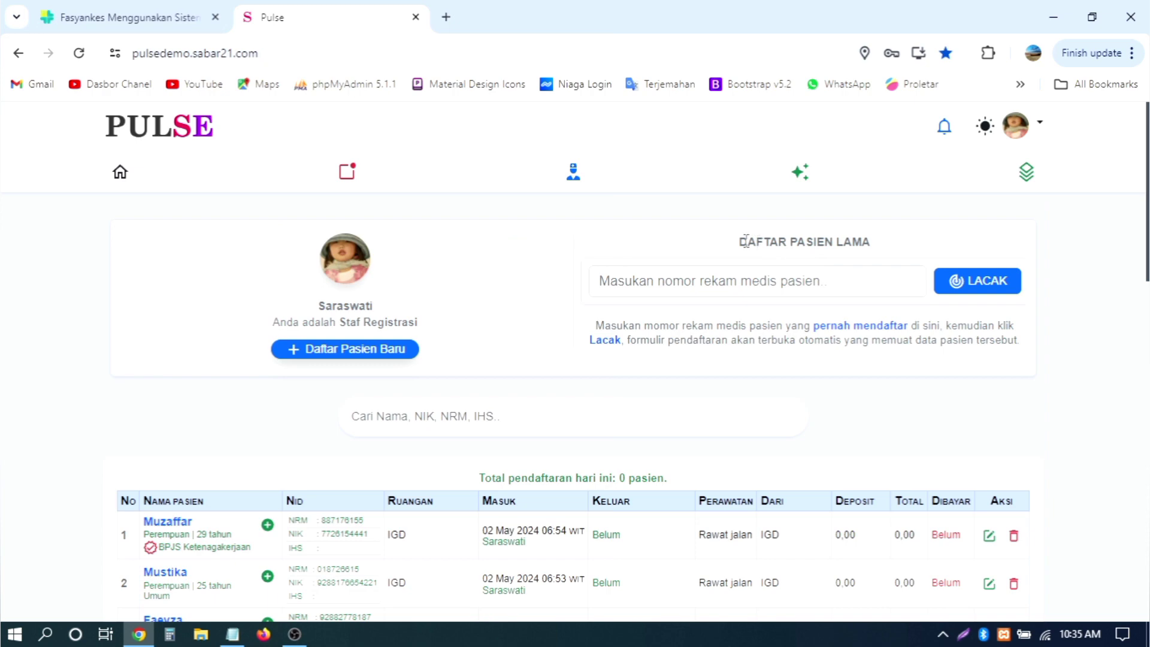
pyautogui.moveTo(748, 241); pyautogui.dragTo(869, 242)
pyautogui.click(555, 281)
# Step: Scroll through the patient admissions table, which shows 0 registrations today
pyautogui.scroll(-5, 554, 281)
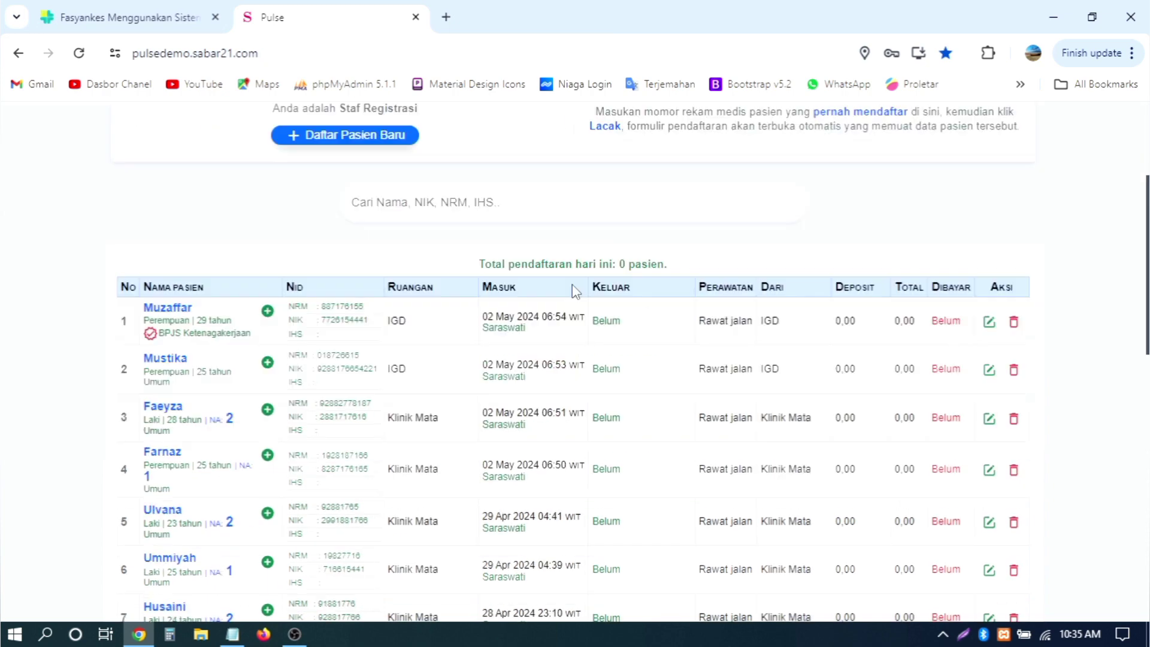
pyautogui.scroll(5, 487, 276)
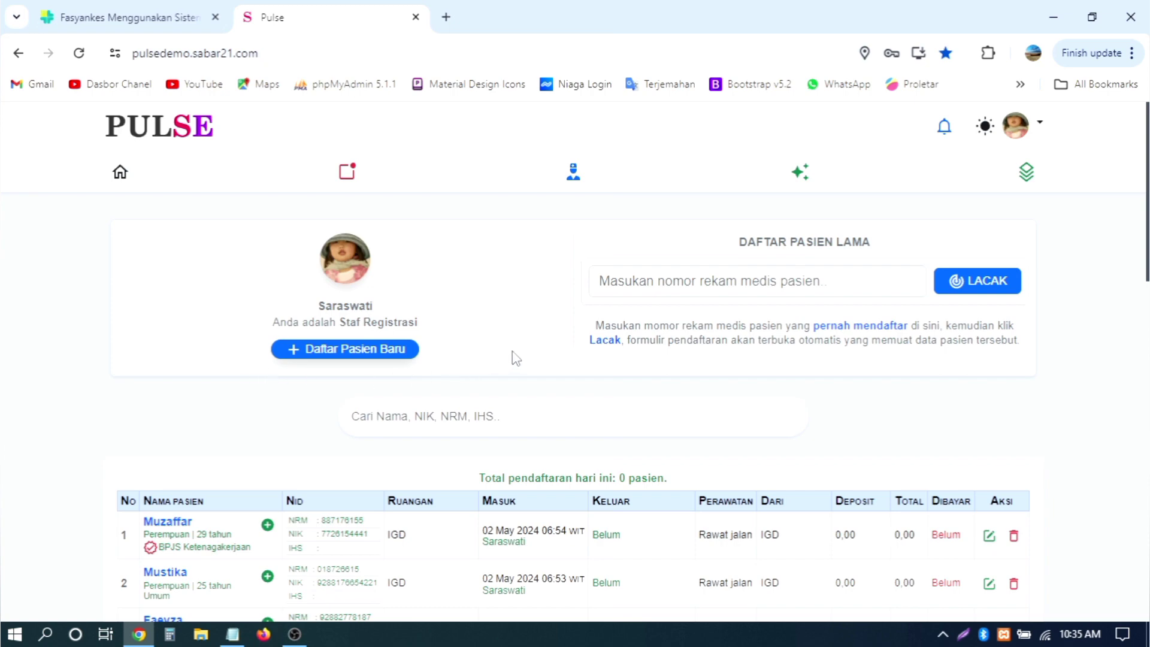
pyautogui.scroll(-2, 513, 358)
pyautogui.scroll(-4, 477, 349)
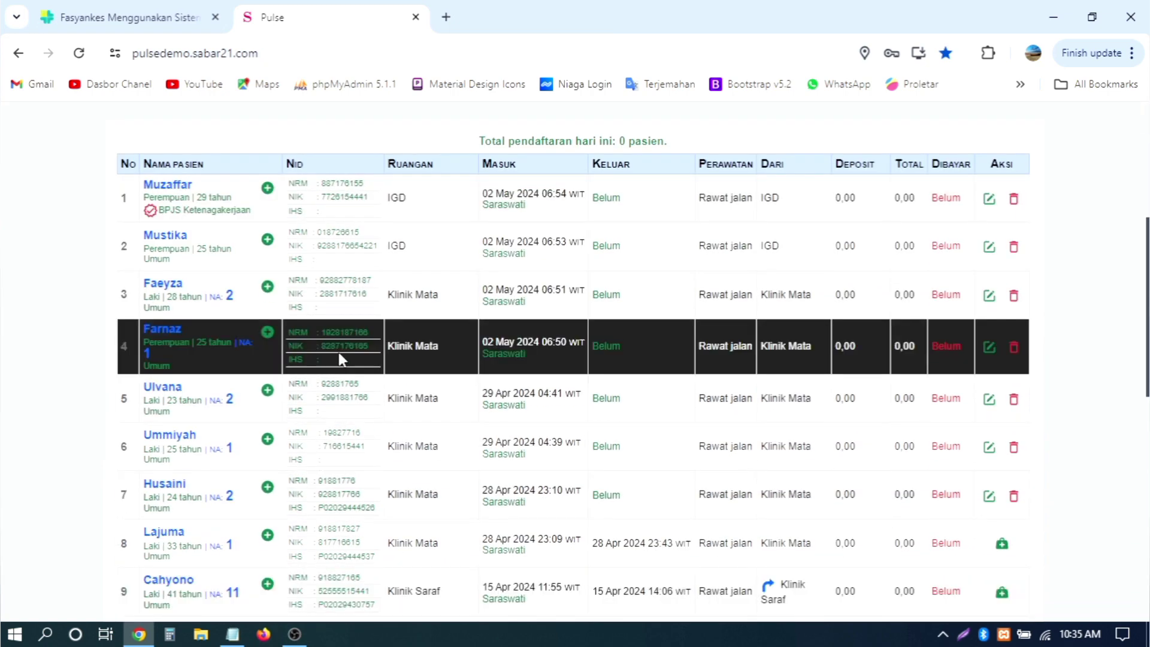
pyautogui.scroll(-4, 338, 358)
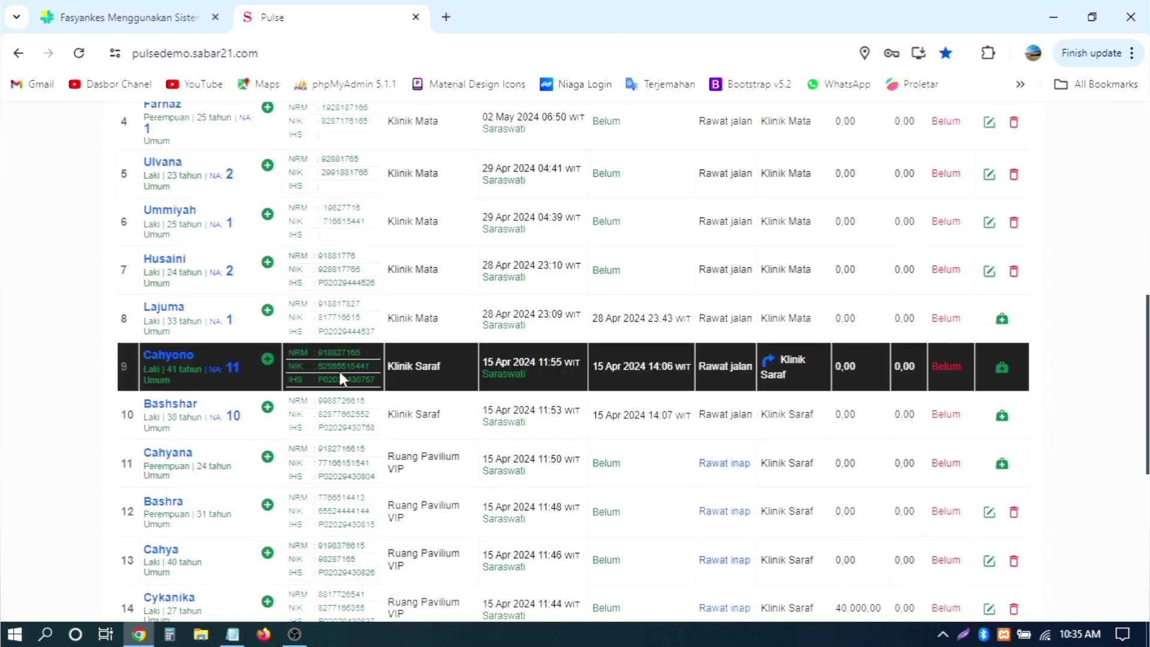
pyautogui.scroll(-4, 345, 365)
pyautogui.scroll(16, 443, 314)
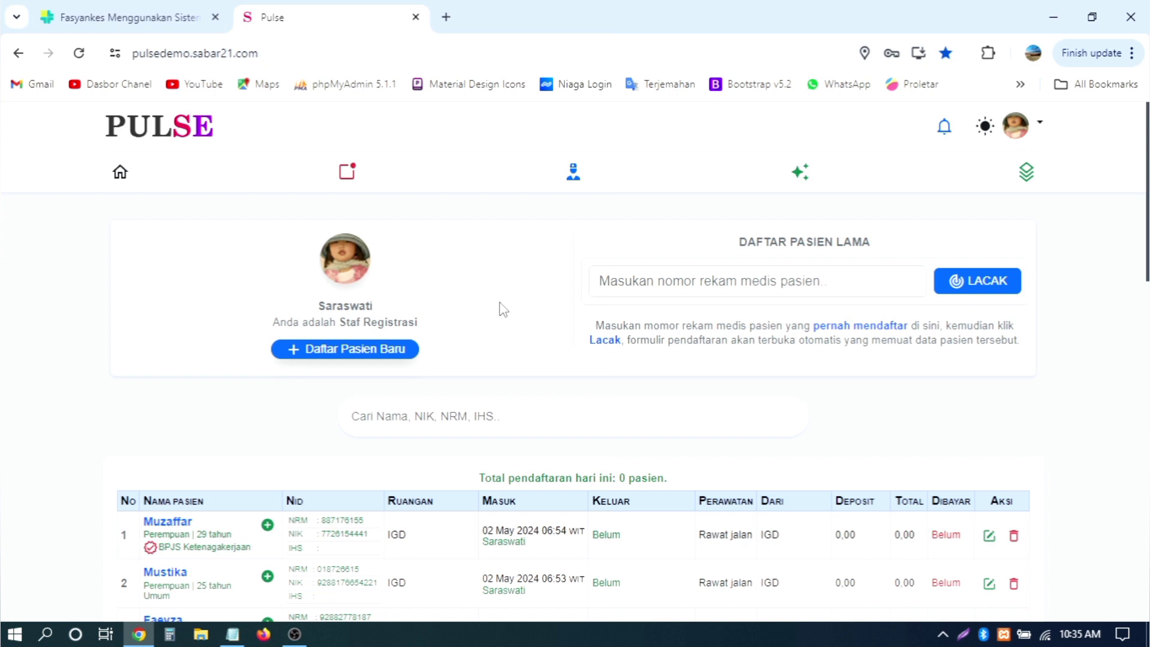
pyautogui.scroll(-2, 503, 310)
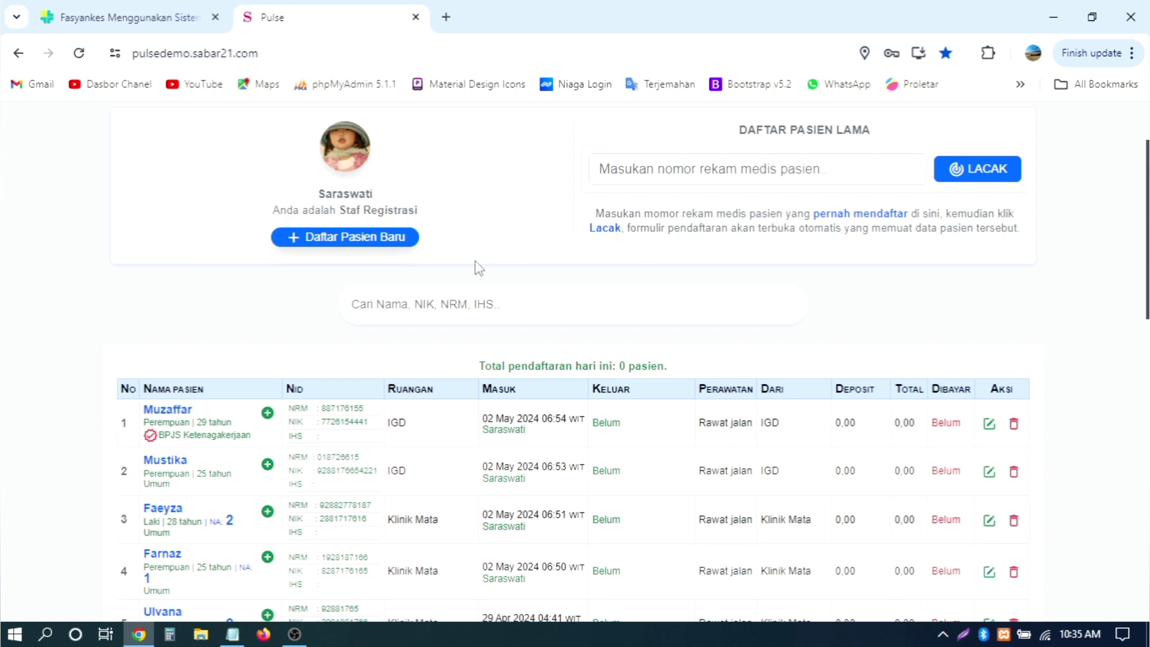
pyautogui.click(316, 241)
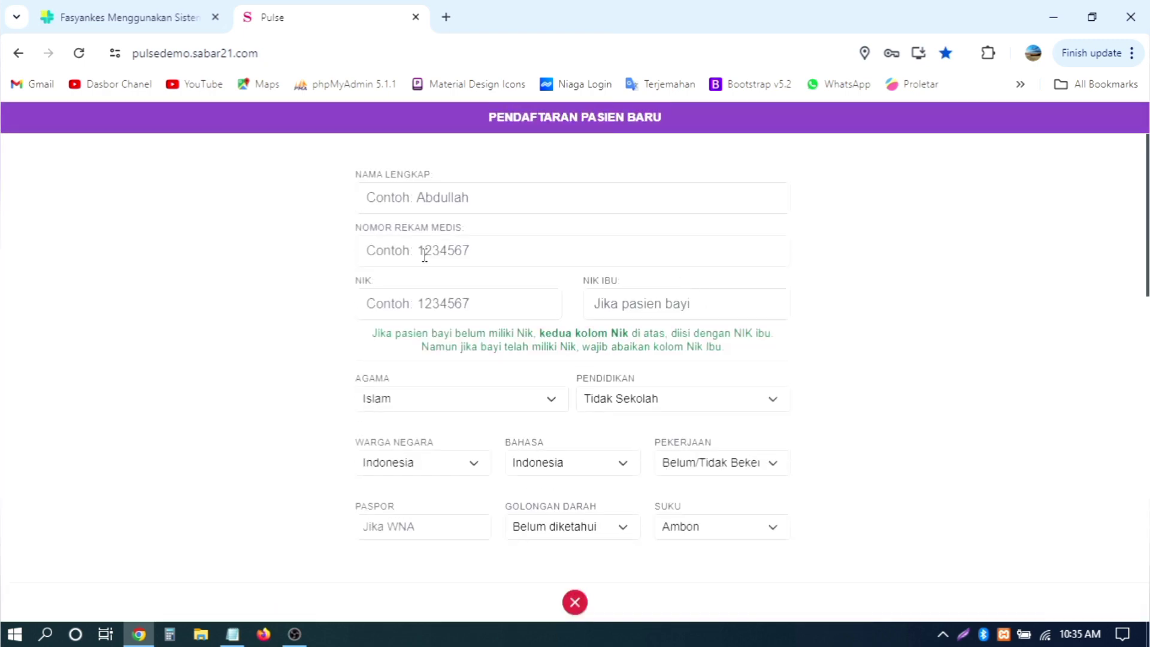
pyautogui.click(427, 254)
pyautogui.click(576, 603)
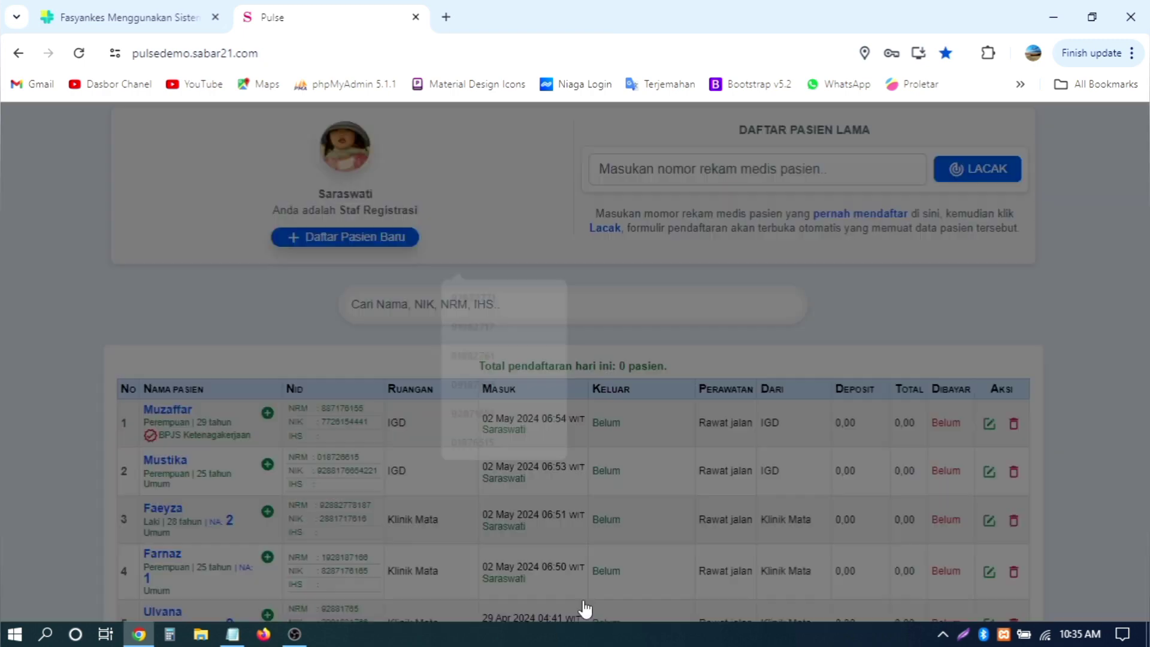
pyautogui.scroll(2, 989, 312)
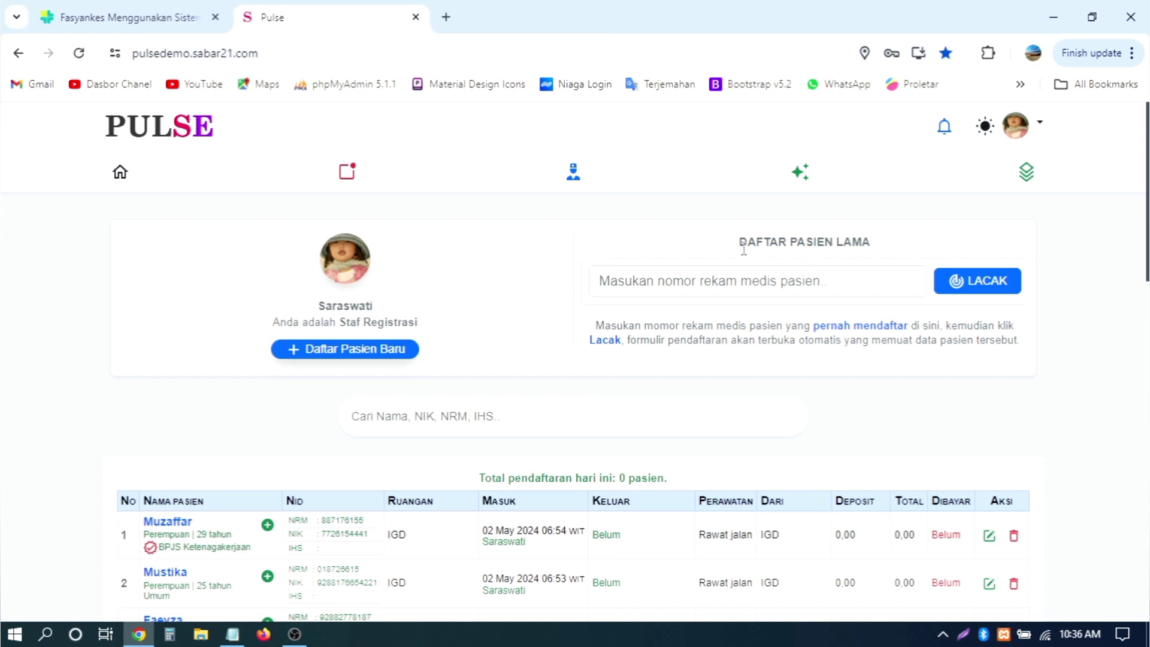
pyautogui.moveTo(736, 244); pyautogui.dragTo(875, 246)
pyautogui.click(888, 248)
pyautogui.scroll(-10, 566, 302)
pyautogui.scroll(-5, 565, 302)
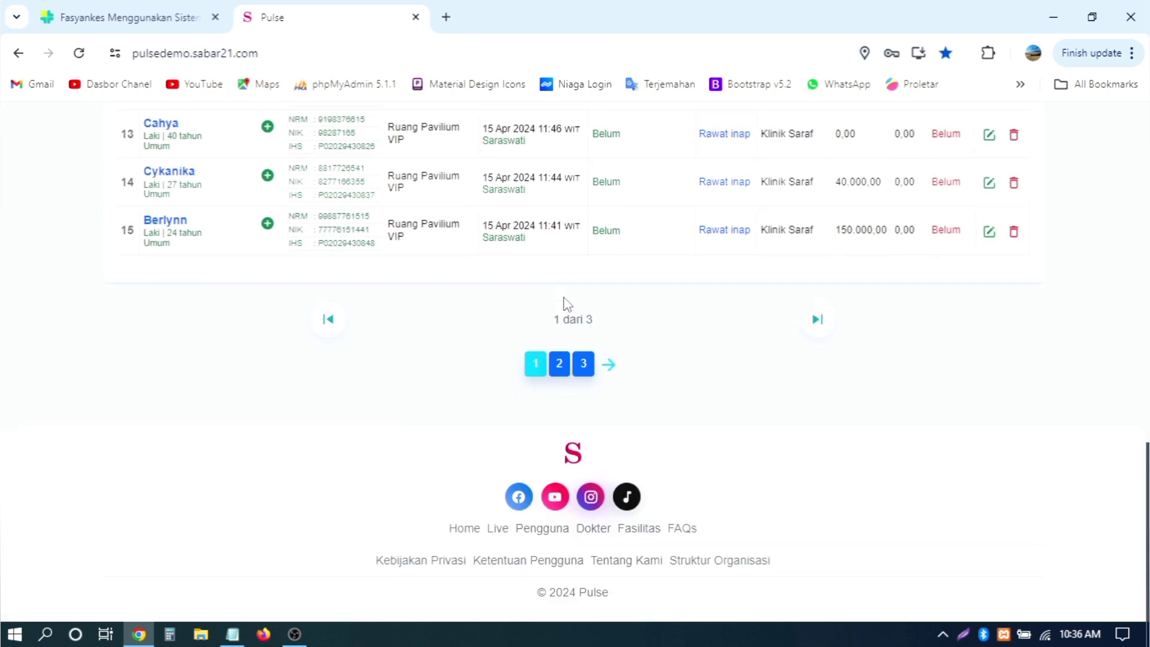
pyautogui.scroll(15, 565, 302)
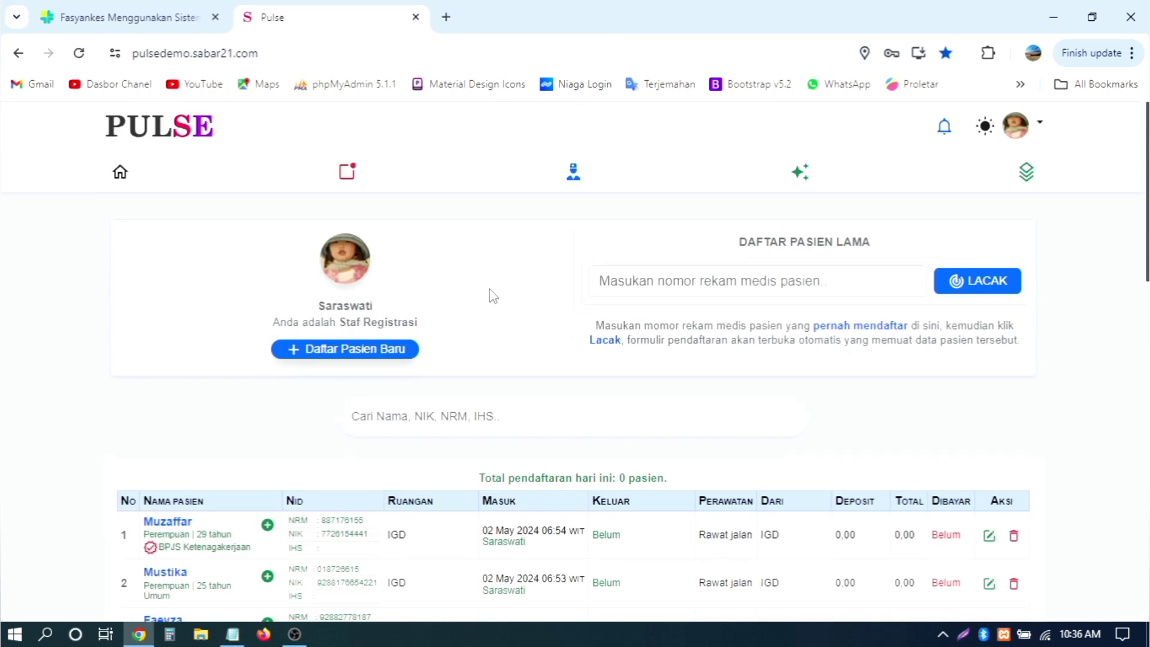
pyautogui.scroll(-9, 492, 296)
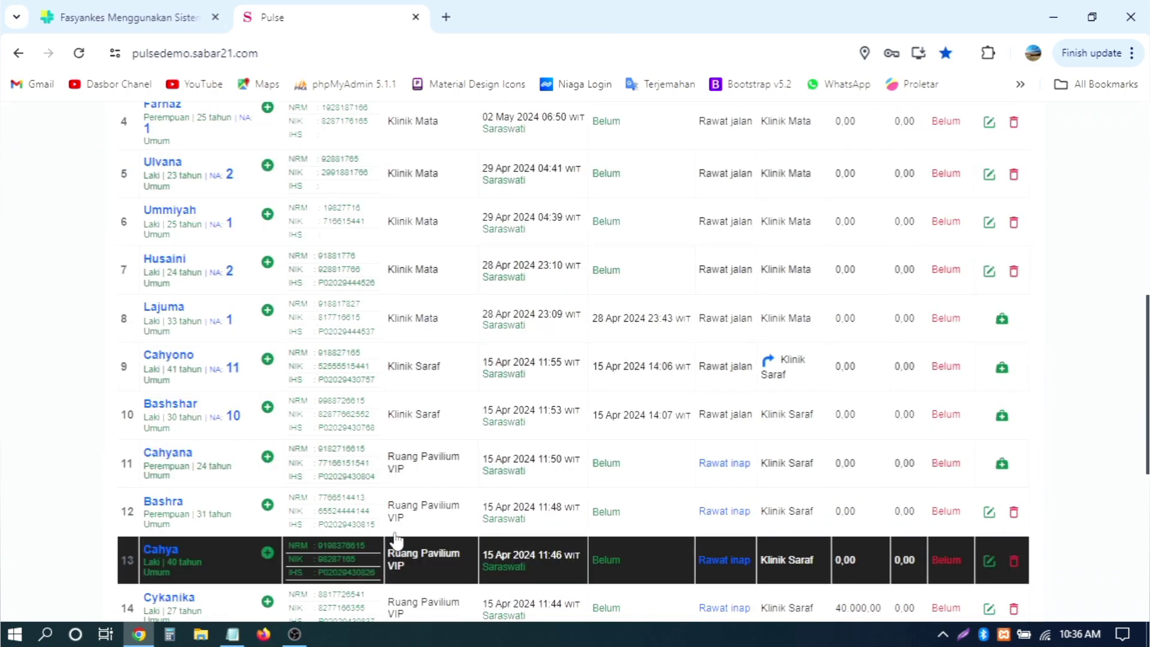
pyautogui.scroll(4, 620, 351)
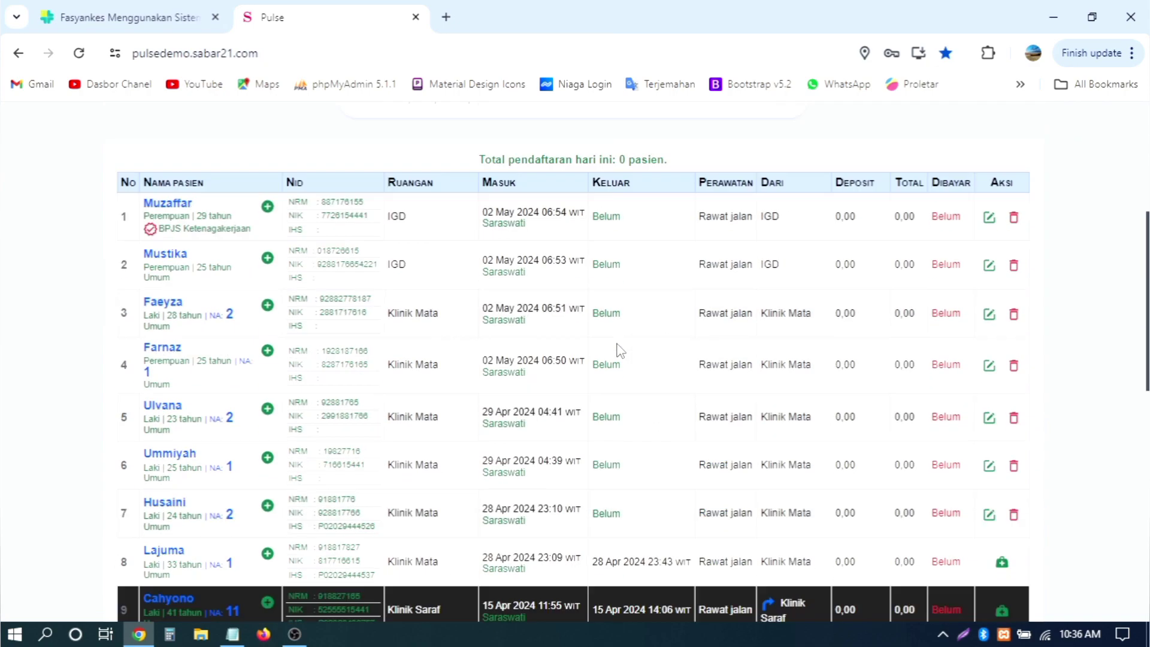
pyautogui.scroll(2, 619, 350)
pyautogui.scroll(4, 637, 403)
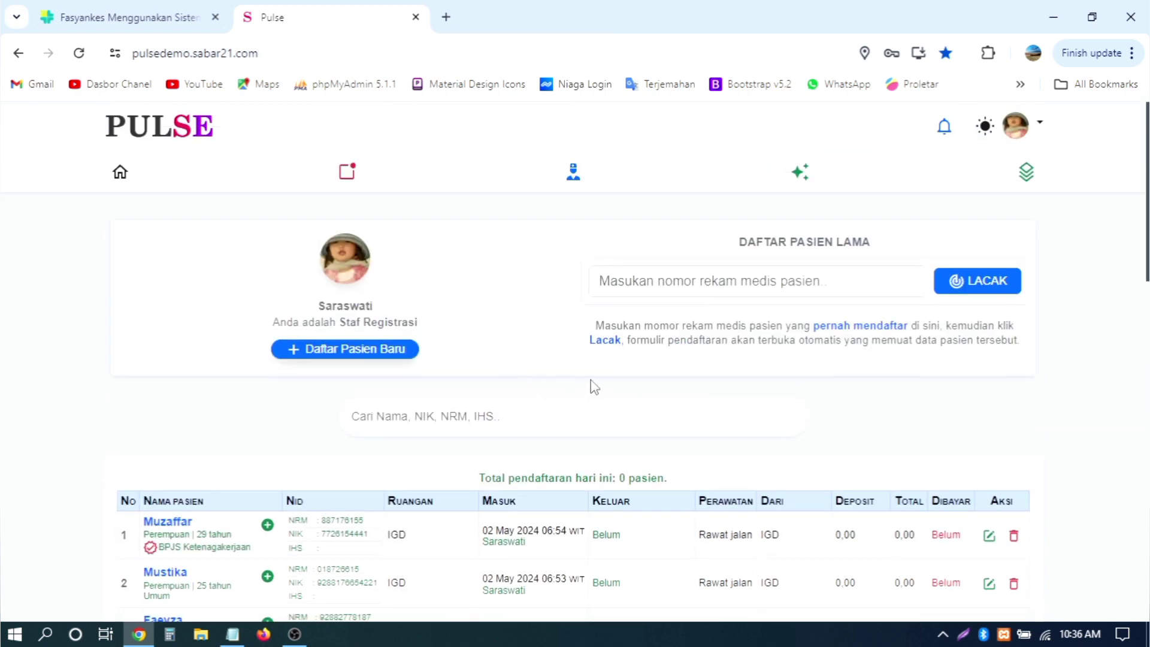
pyautogui.scroll(-2, 594, 386)
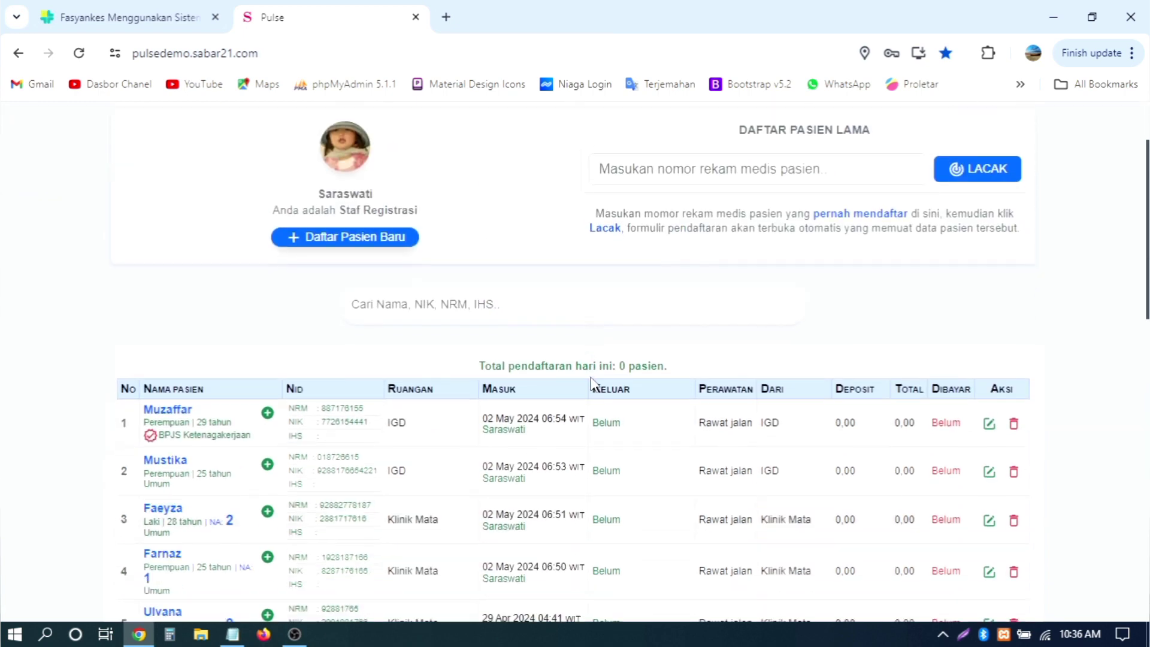
pyautogui.scroll(2, 594, 387)
pyautogui.click(452, 418)
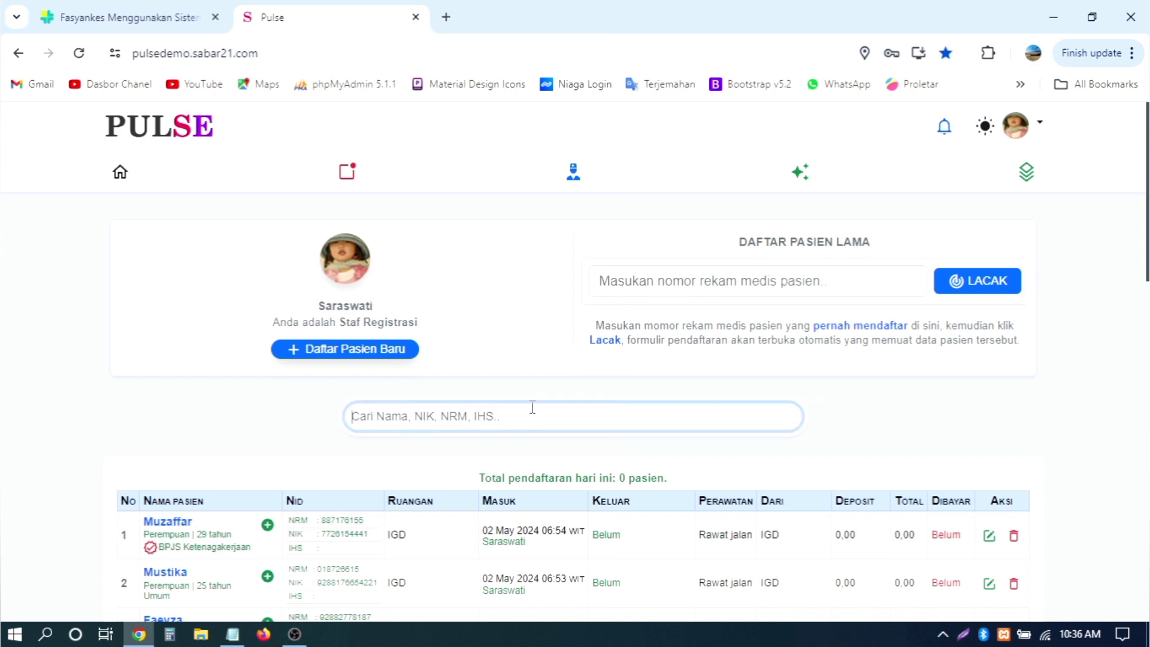
pyautogui.write('mu')
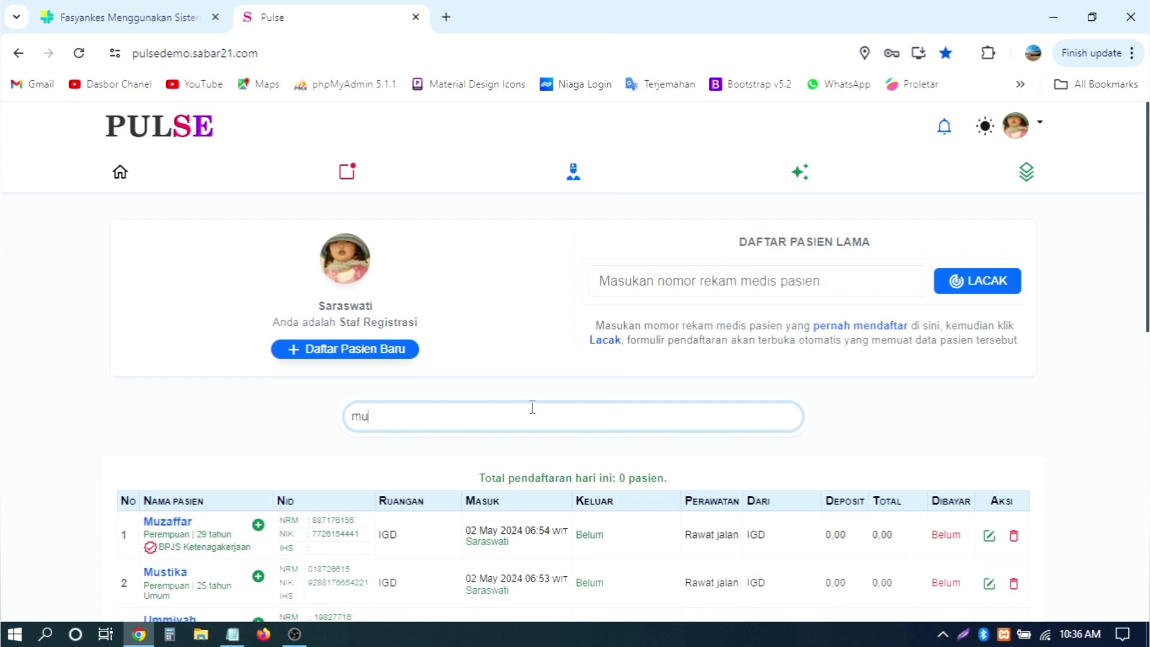
pyautogui.press('BackSpace')
pyautogui.press('BackSpace')
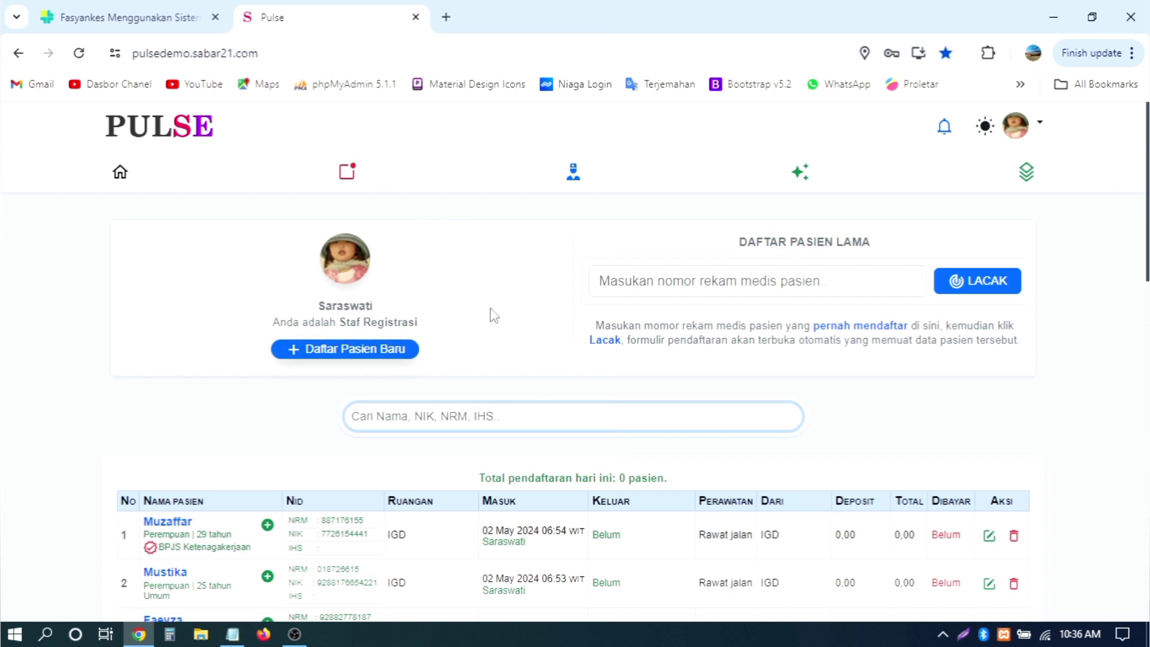
pyautogui.scroll(-2, 490, 293)
pyautogui.scroll(2, 455, 275)
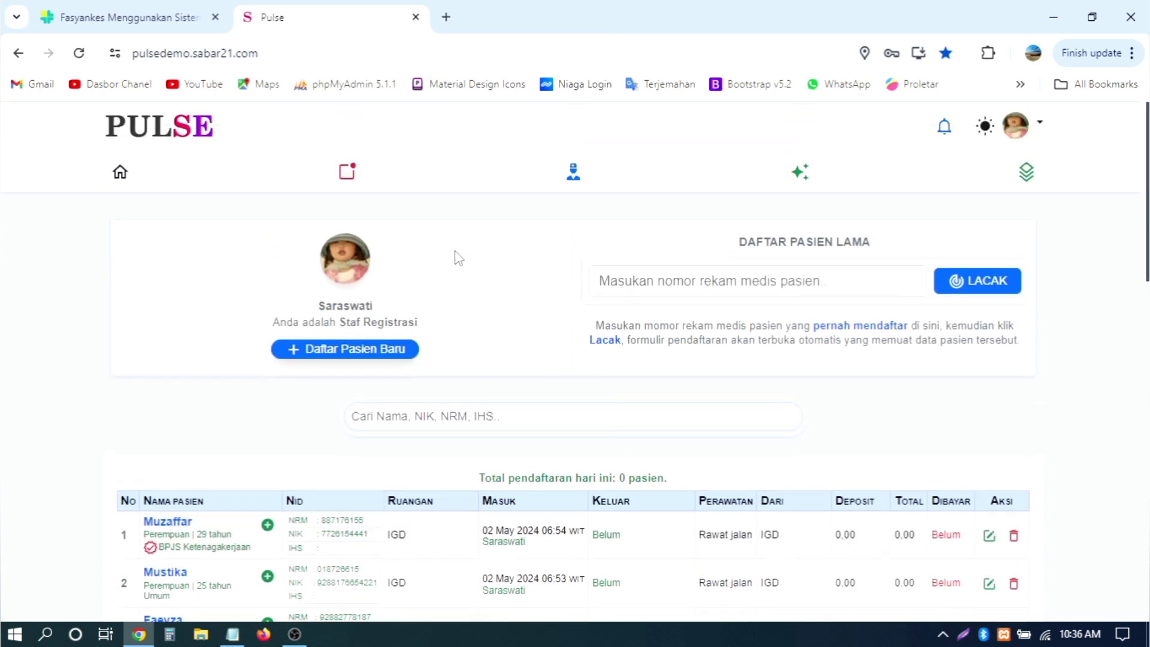
pyautogui.scroll(-4, 524, 344)
pyautogui.scroll(4, 515, 319)
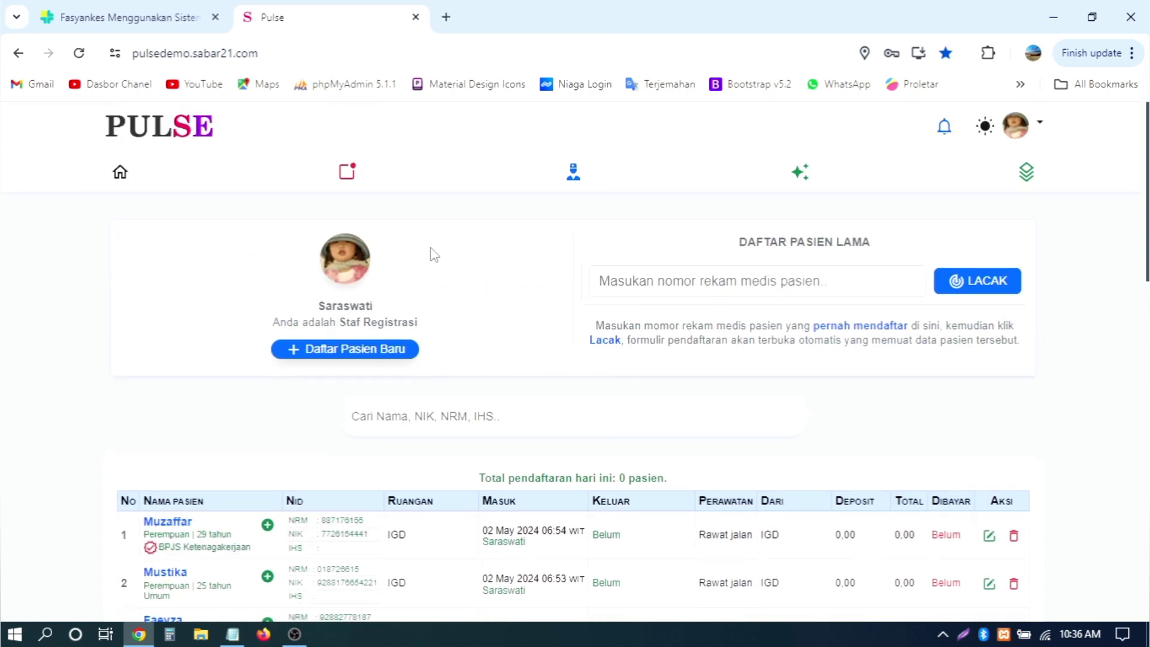
# Step: Open the Pendaftaran Pasien Baru form and enter the patient's full name
pyautogui.click(355, 355)
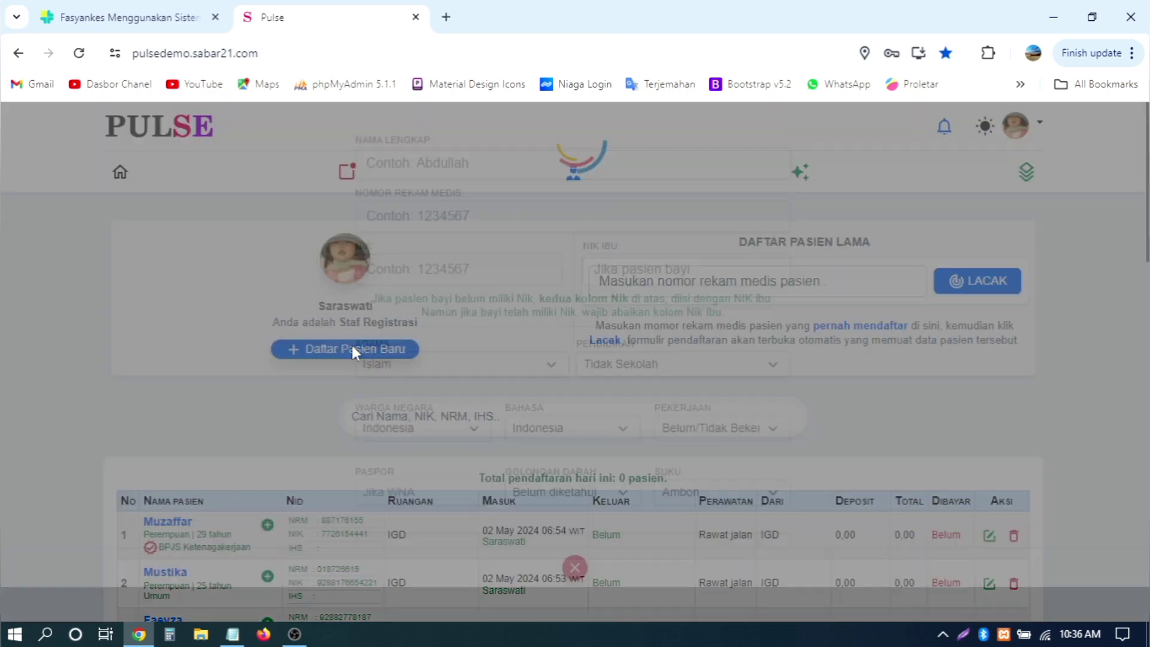
pyautogui.click(575, 602)
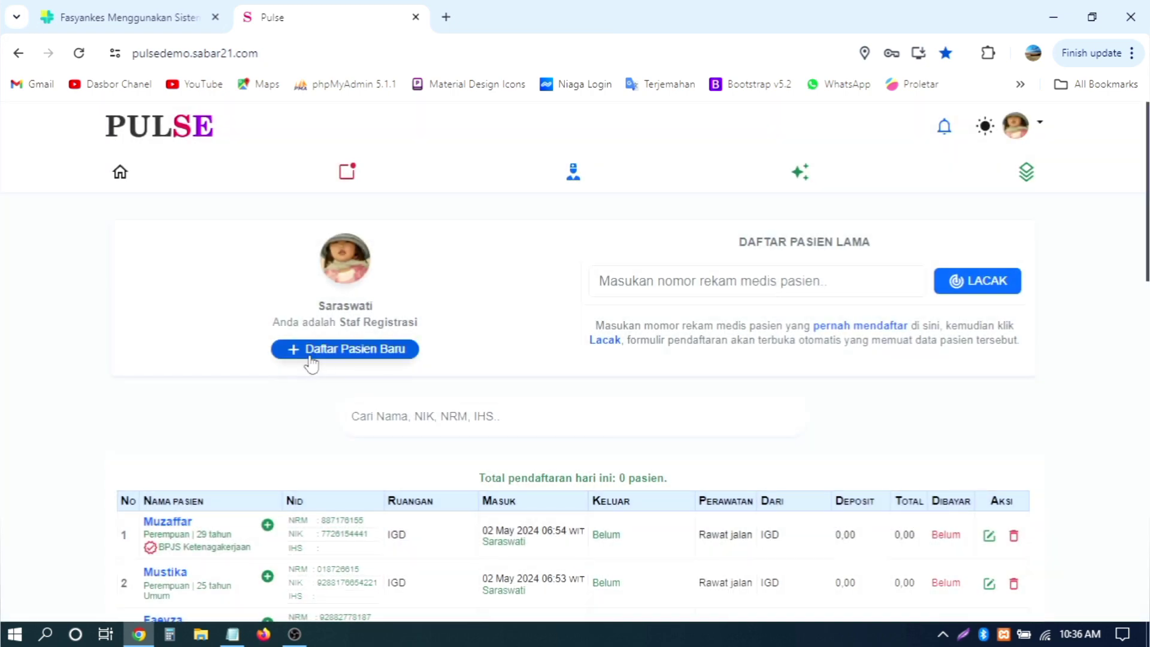
pyautogui.click(311, 354)
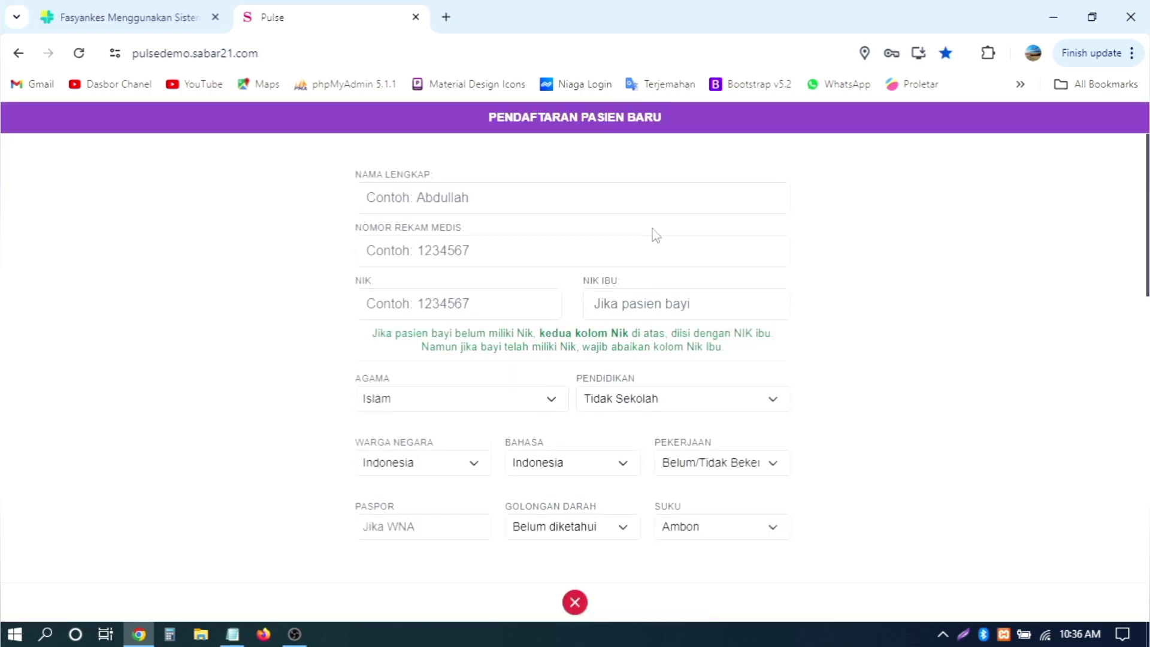
pyautogui.click(567, 202)
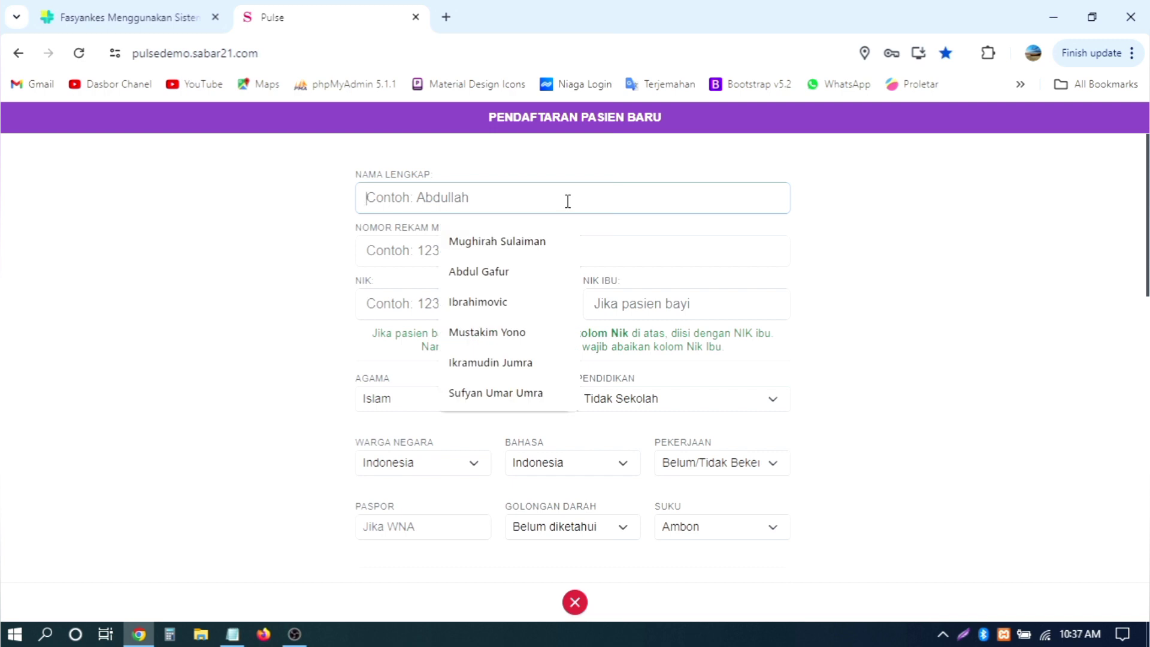
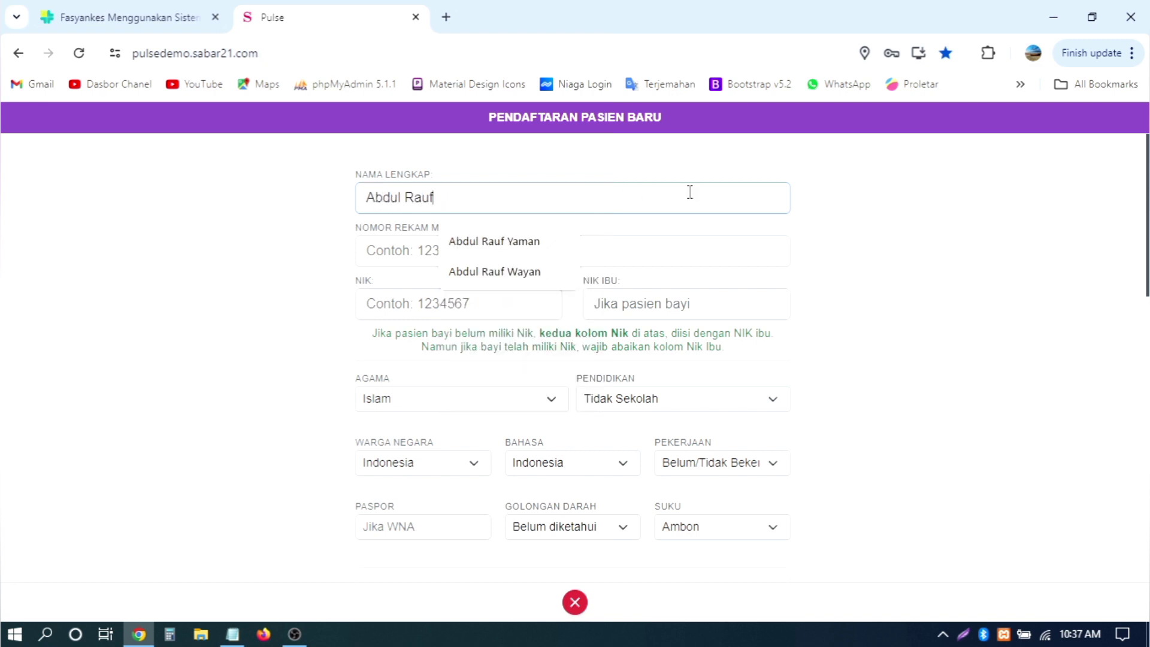
pyautogui.click(837, 206)
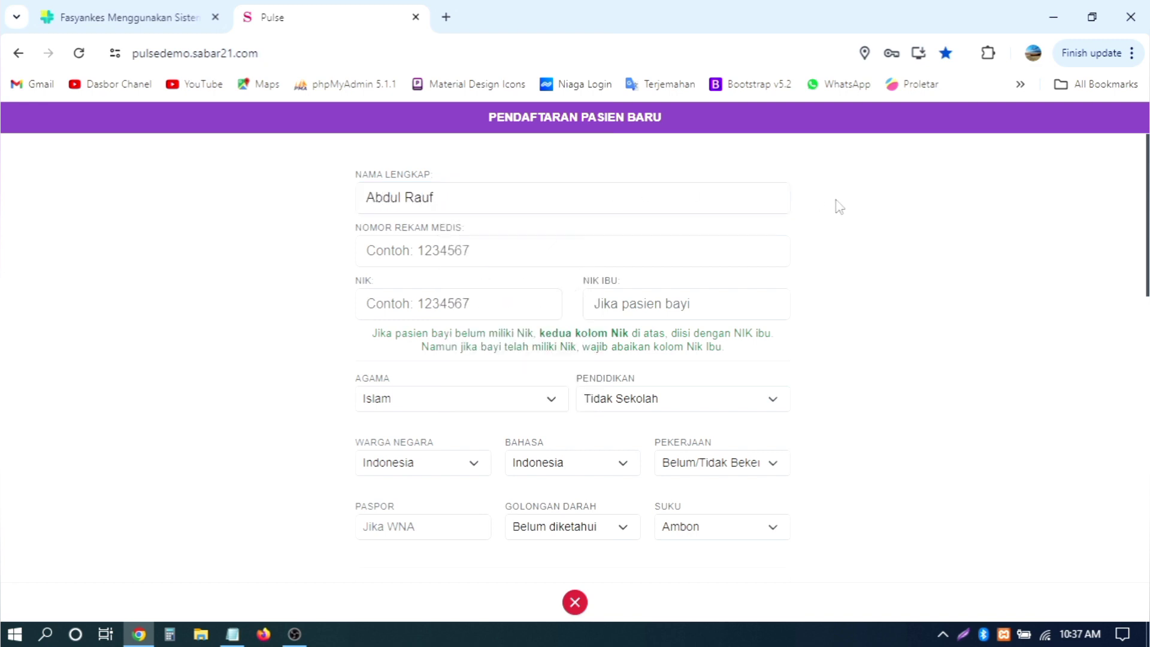
# Step: Enter the patient's medical record number and NIK
pyautogui.click(502, 252)
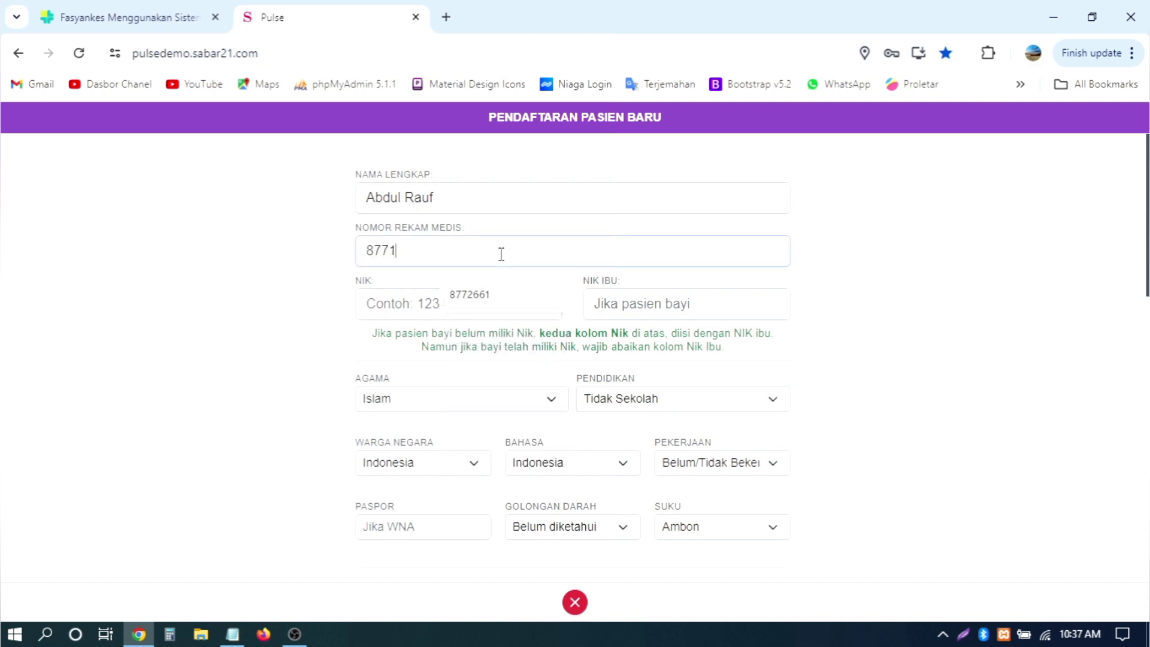
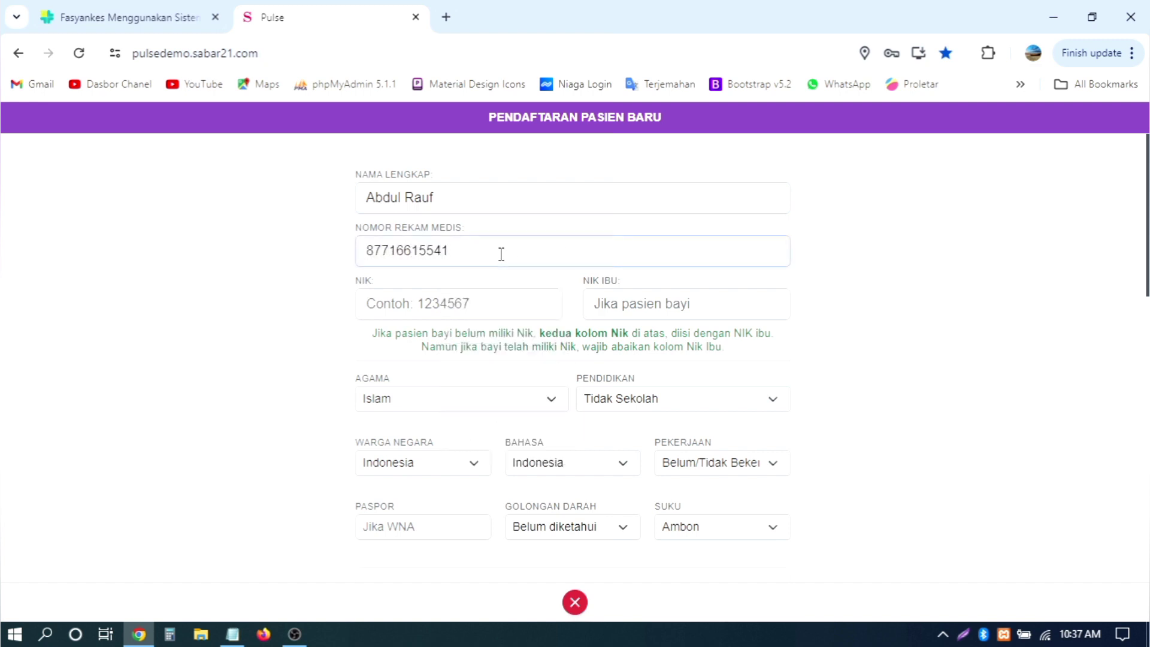
pyautogui.click(457, 299)
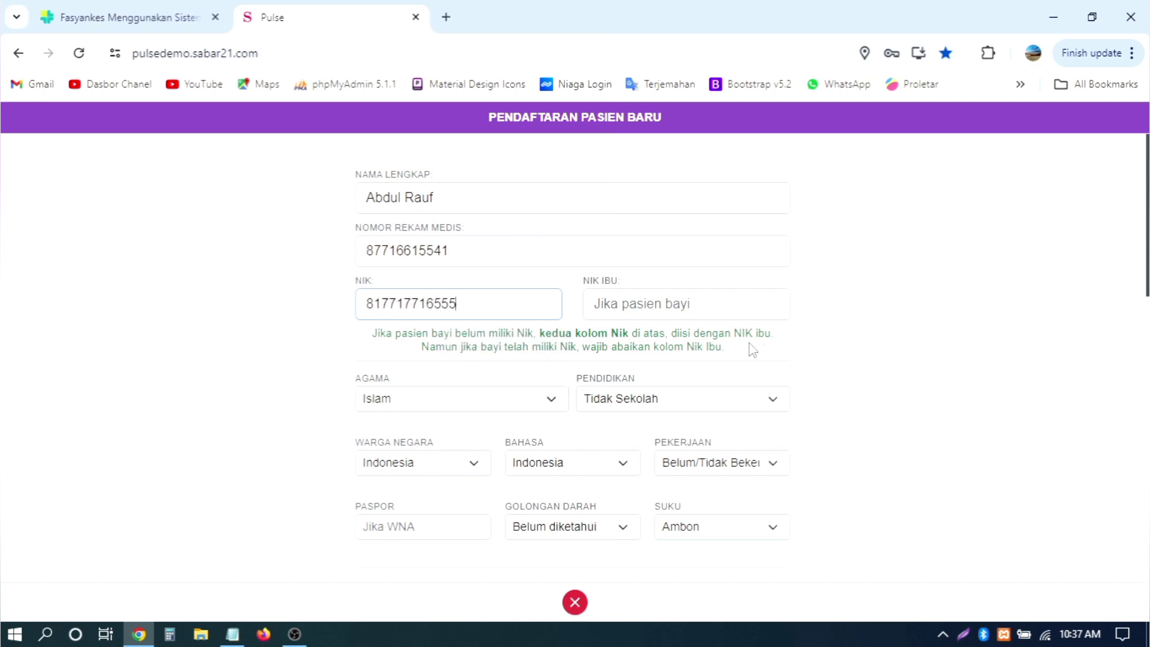
pyautogui.click(637, 279)
pyautogui.moveTo(484, 304); pyautogui.dragTo(343, 309)
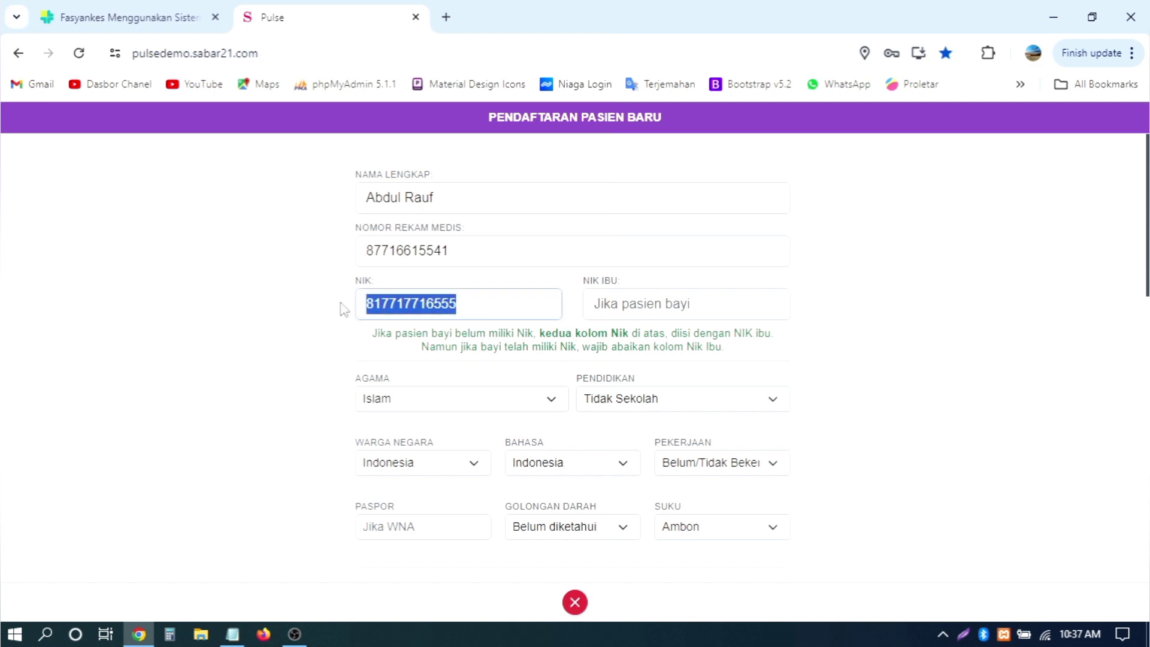
pyautogui.click(651, 305)
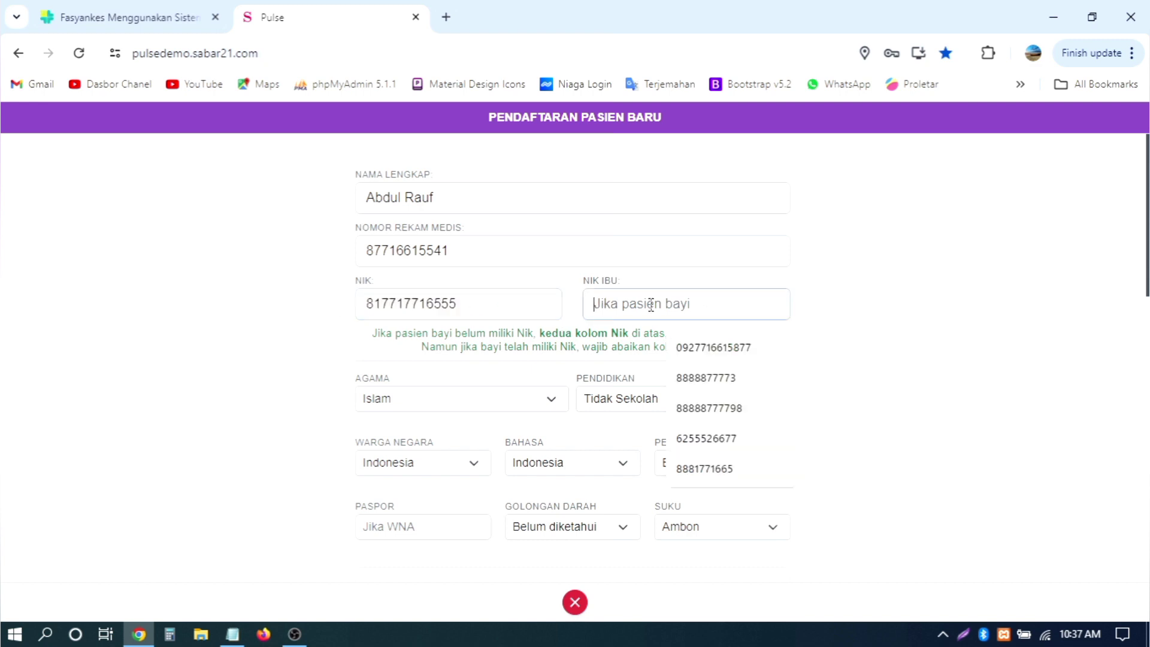
pyautogui.click(358, 283)
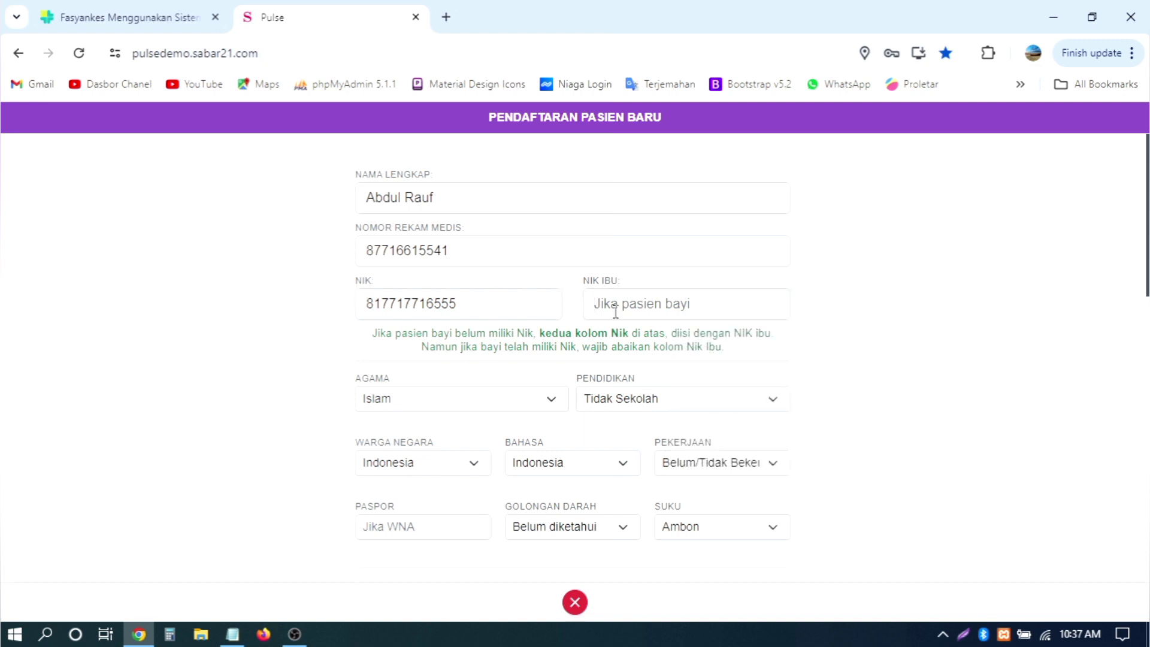
pyautogui.click(708, 305)
pyautogui.click(844, 320)
pyautogui.click(474, 298)
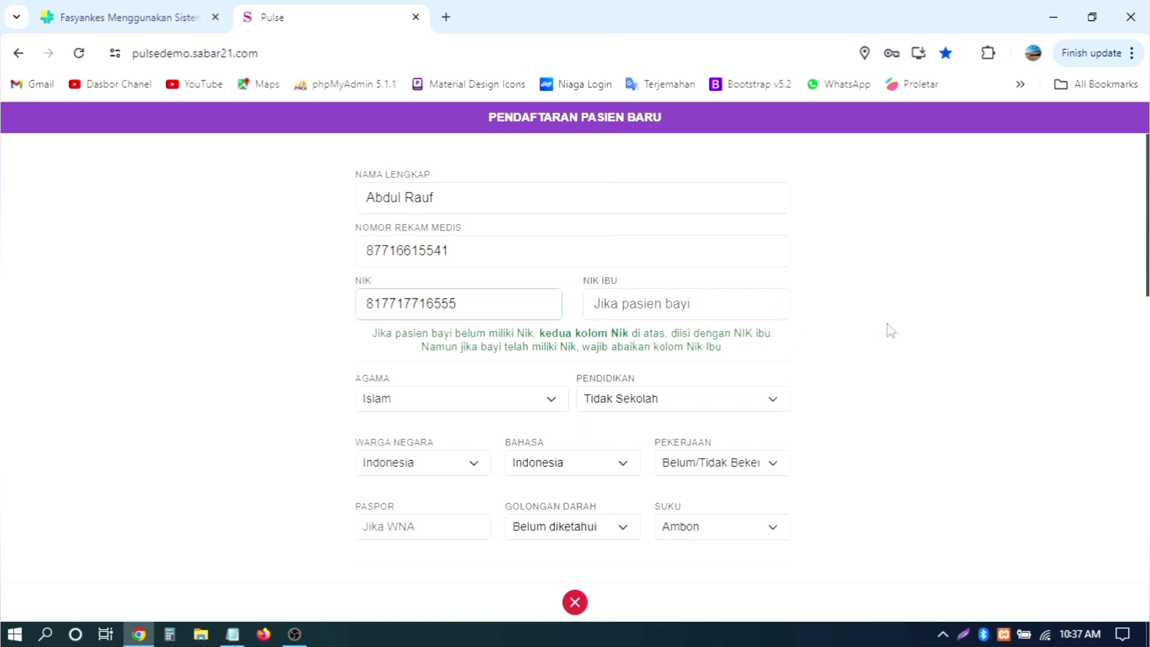
# Step: Keep religion as Islam, set education to Sekolah Menengah Atas and occupation to Wiraswasta
pyautogui.scroll(-2, 890, 331)
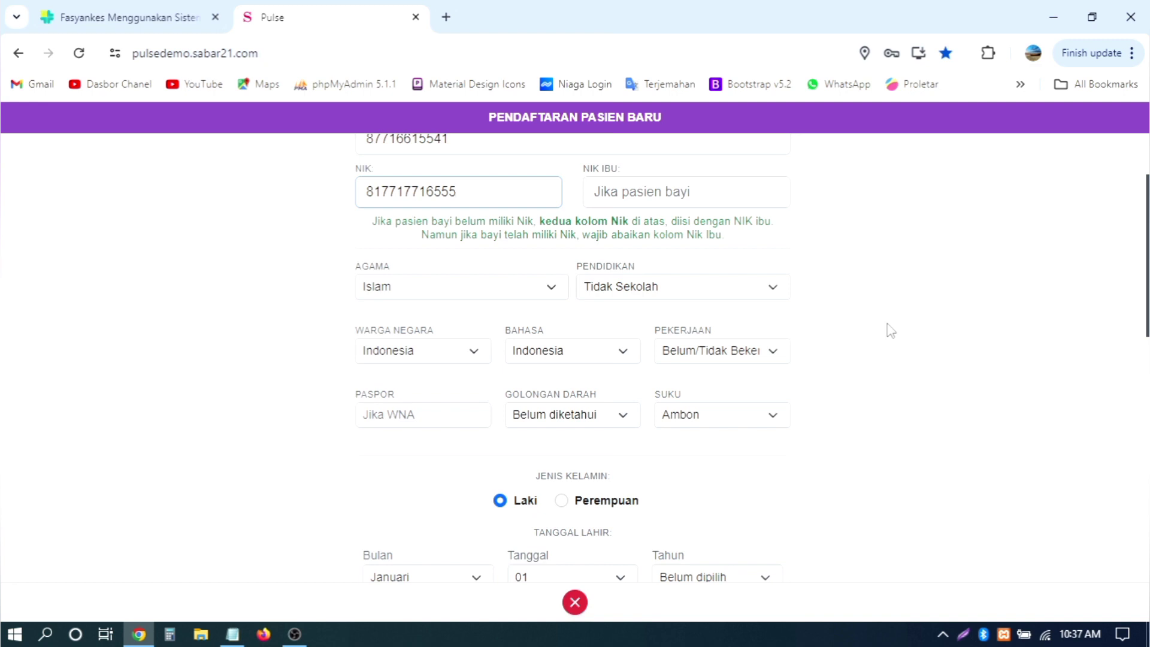
pyautogui.click(449, 281)
pyautogui.click(448, 281)
pyautogui.click(644, 288)
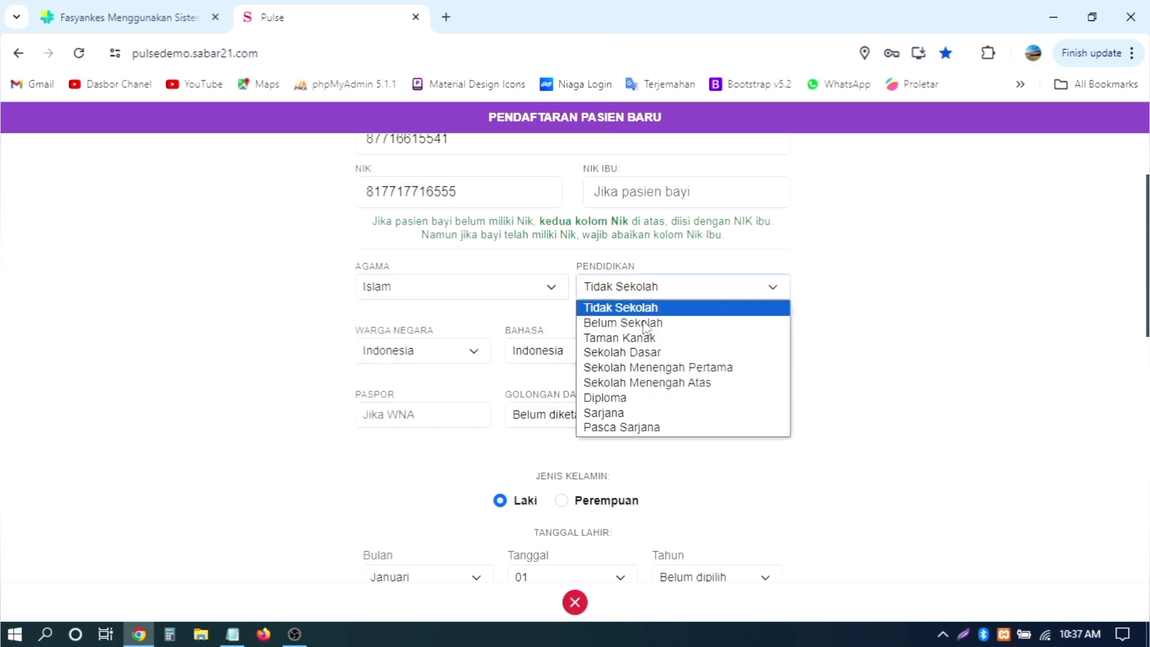
pyautogui.click(636, 383)
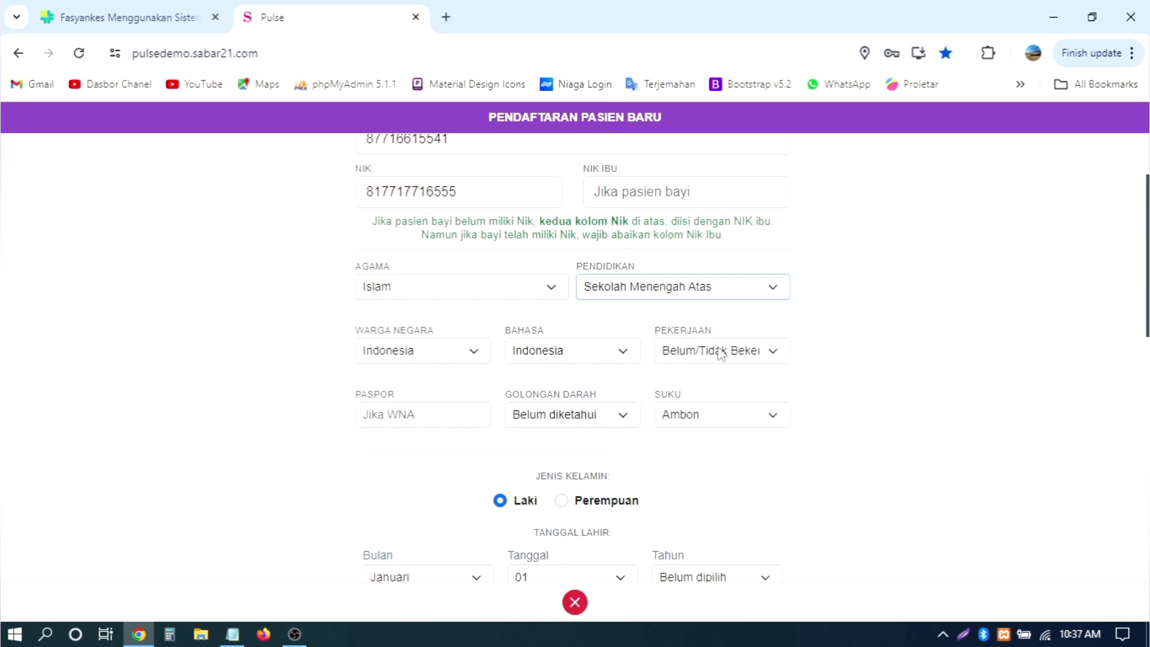
pyautogui.click(585, 353)
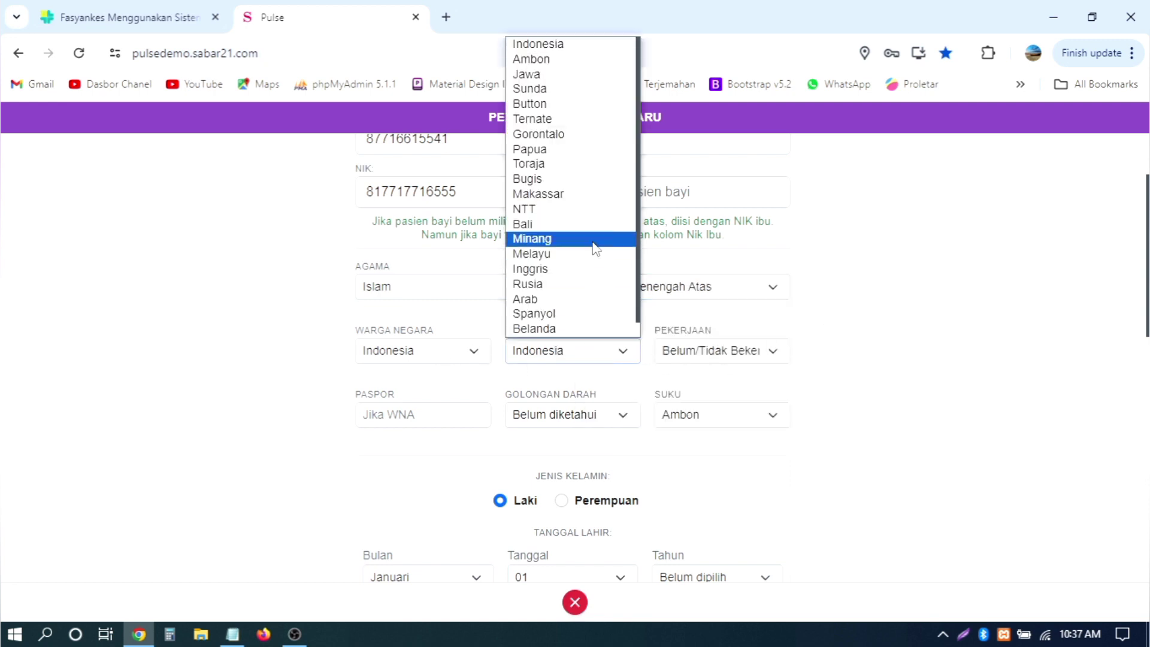
pyautogui.scroll(-1, 596, 246)
pyautogui.scroll(1, 596, 249)
pyautogui.scroll(-1, 596, 248)
pyautogui.scroll(1, 596, 249)
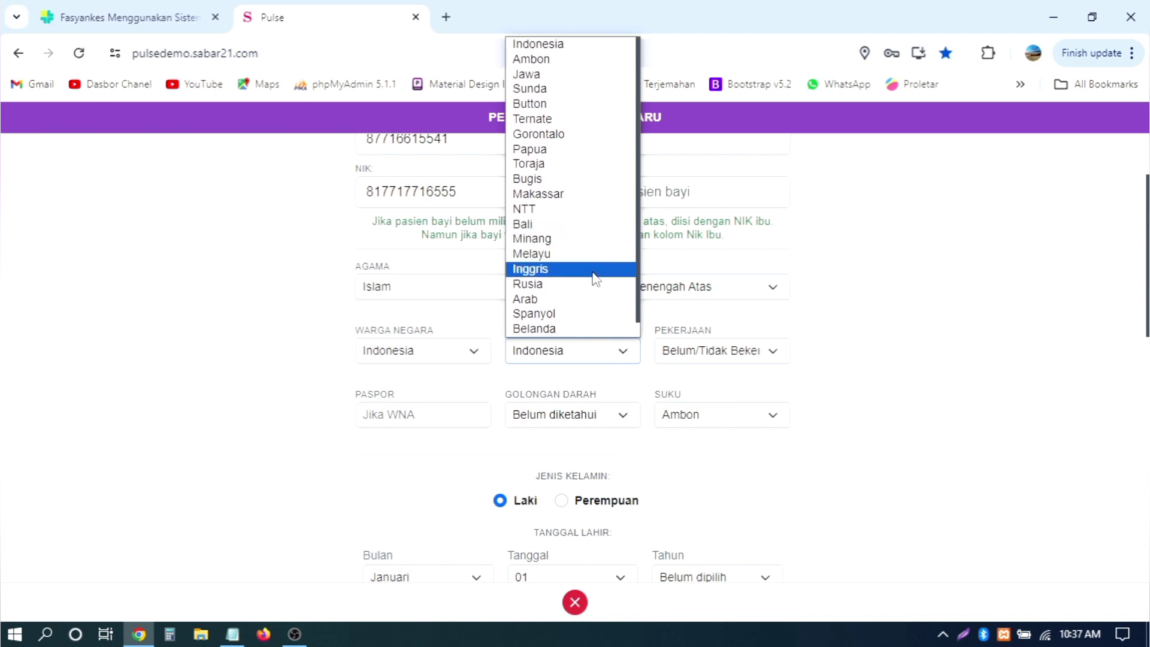
pyautogui.scroll(-1, 595, 278)
pyautogui.click(698, 356)
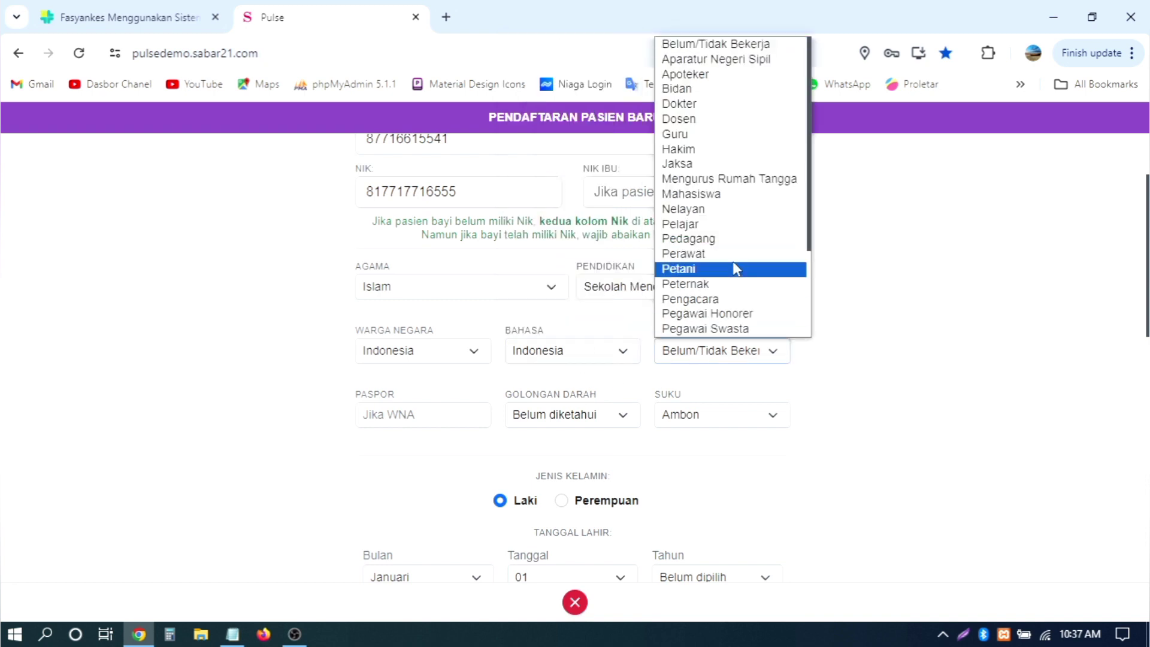
pyautogui.scroll(-2, 735, 264)
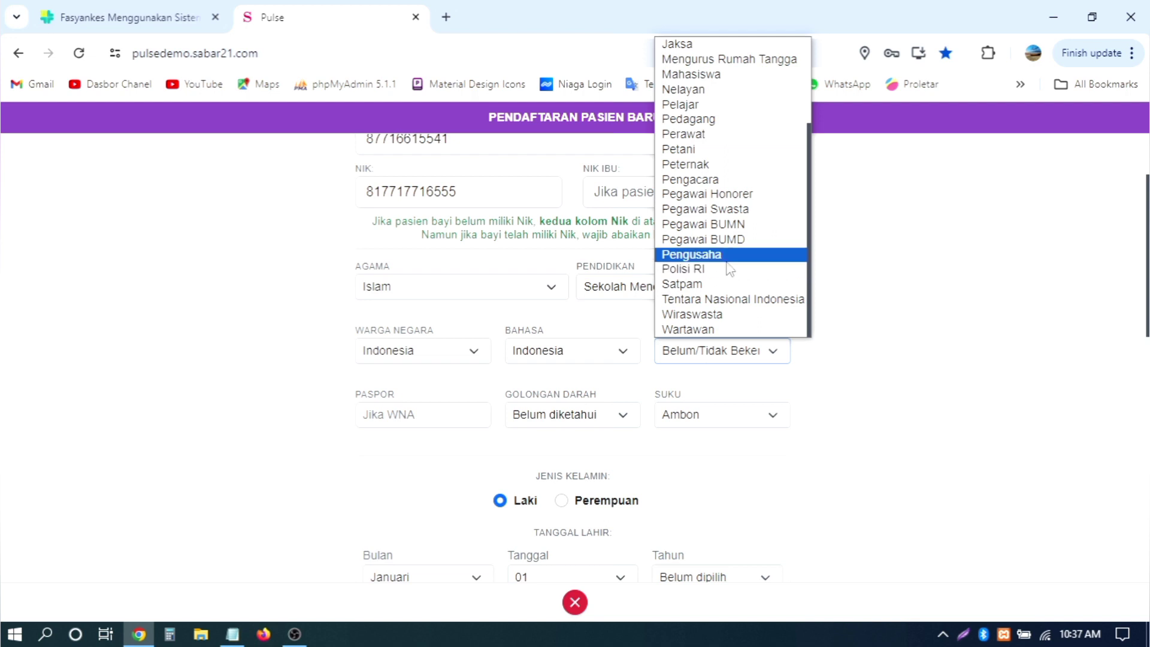
pyautogui.click(718, 315)
# Step: Set blood type to A+ and ethnicity to Seram
pyautogui.scroll(-2, 838, 302)
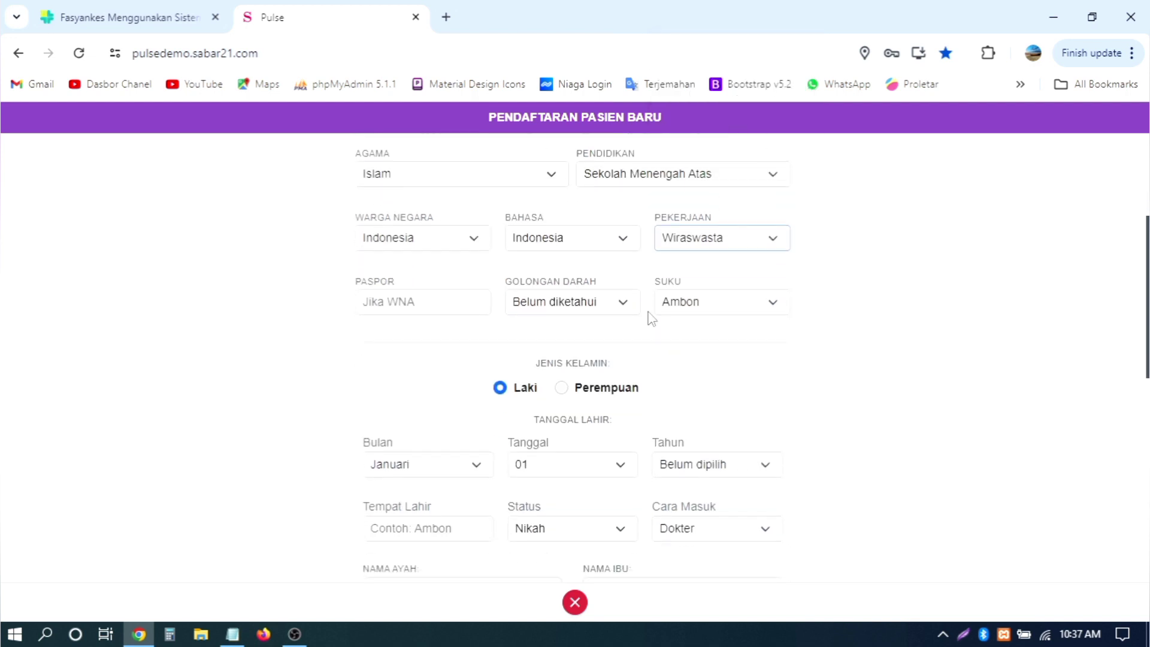
pyautogui.click(404, 302)
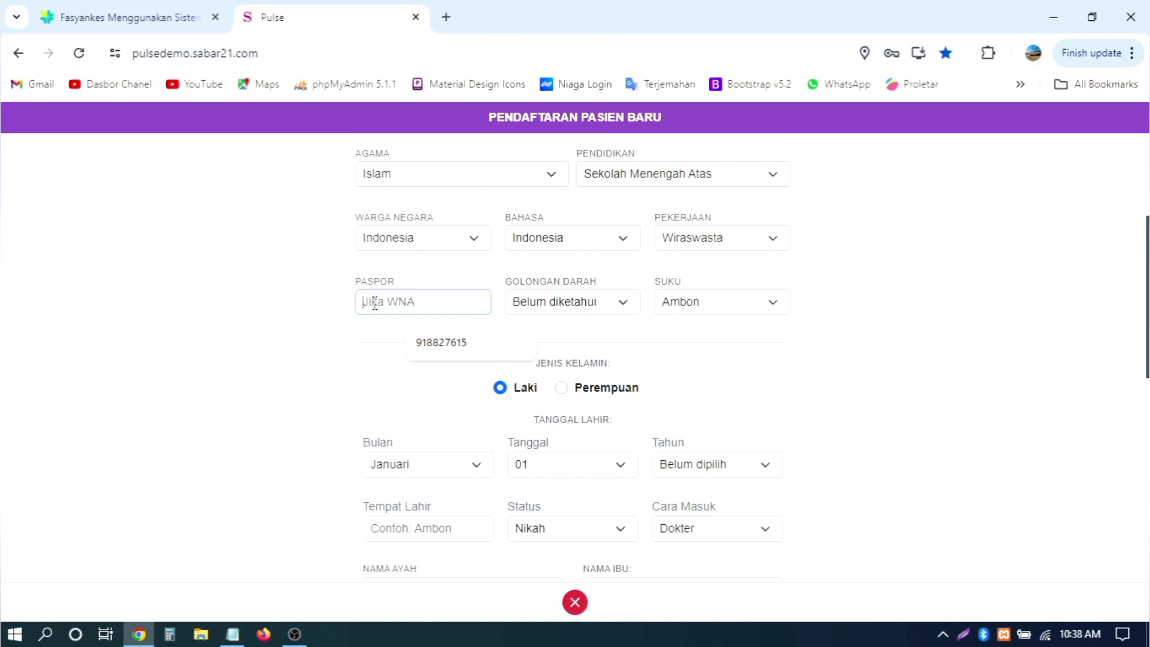
pyautogui.click(572, 301)
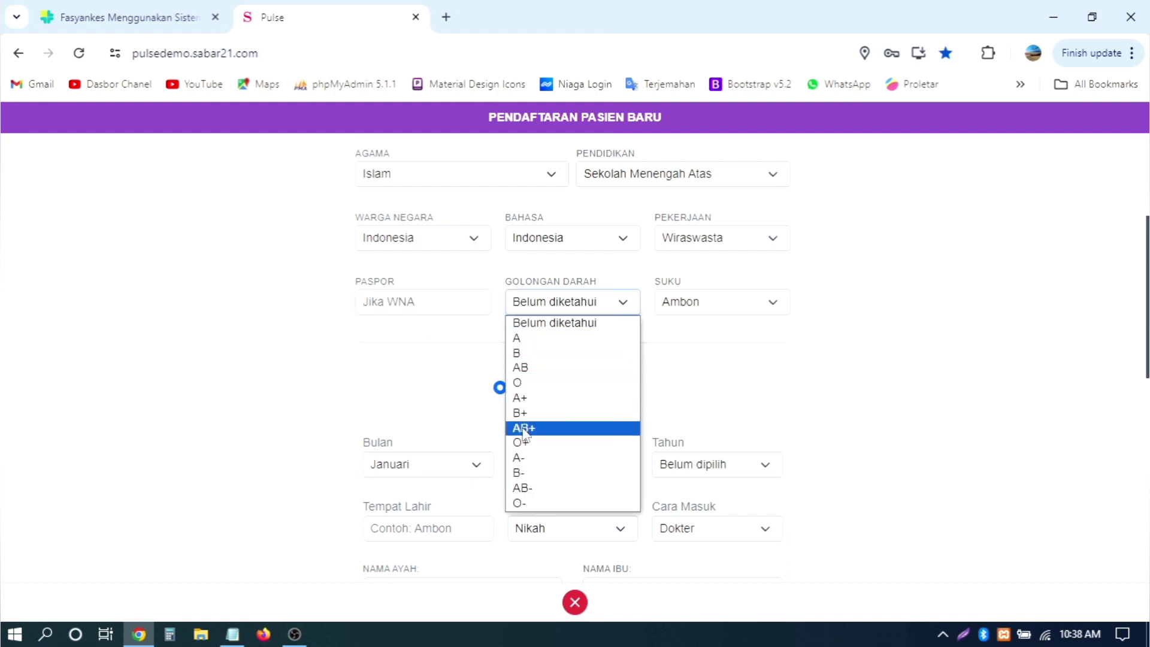
pyautogui.click(521, 397)
pyautogui.click(694, 311)
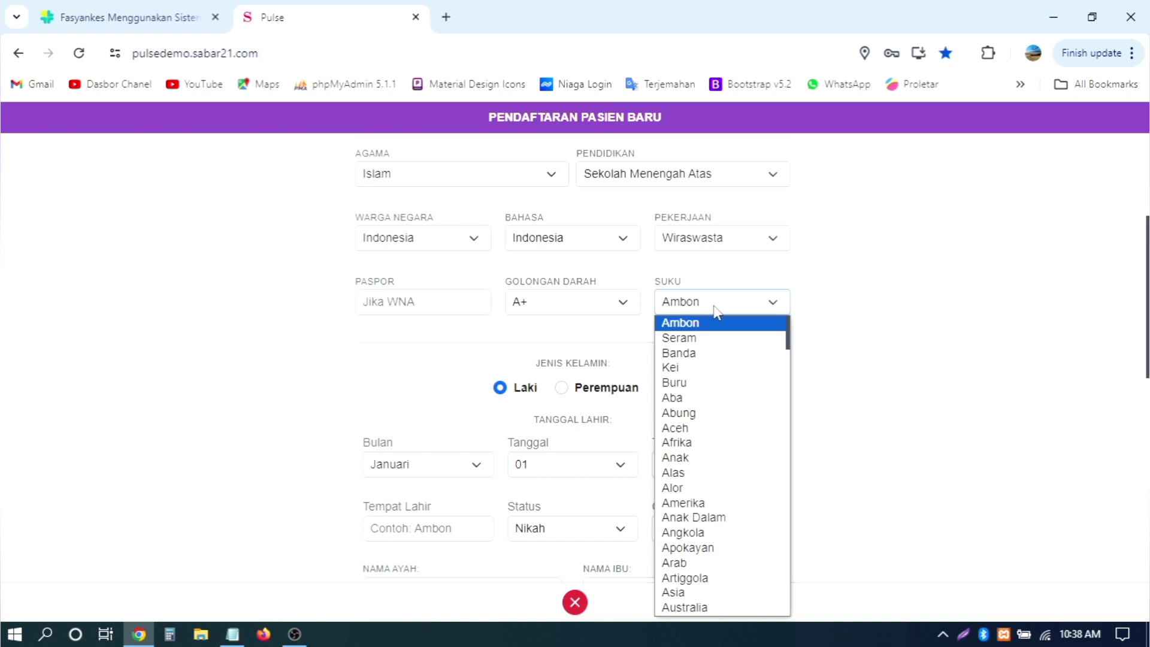
pyautogui.scroll(-20, 726, 413)
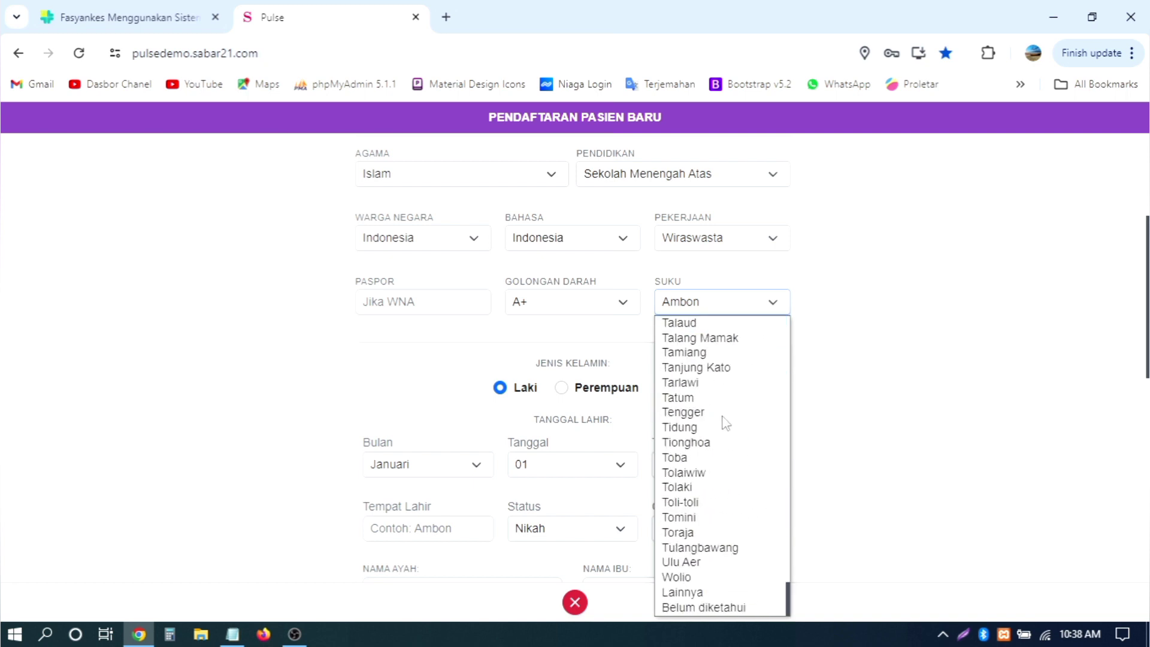
pyautogui.scroll(20, 725, 413)
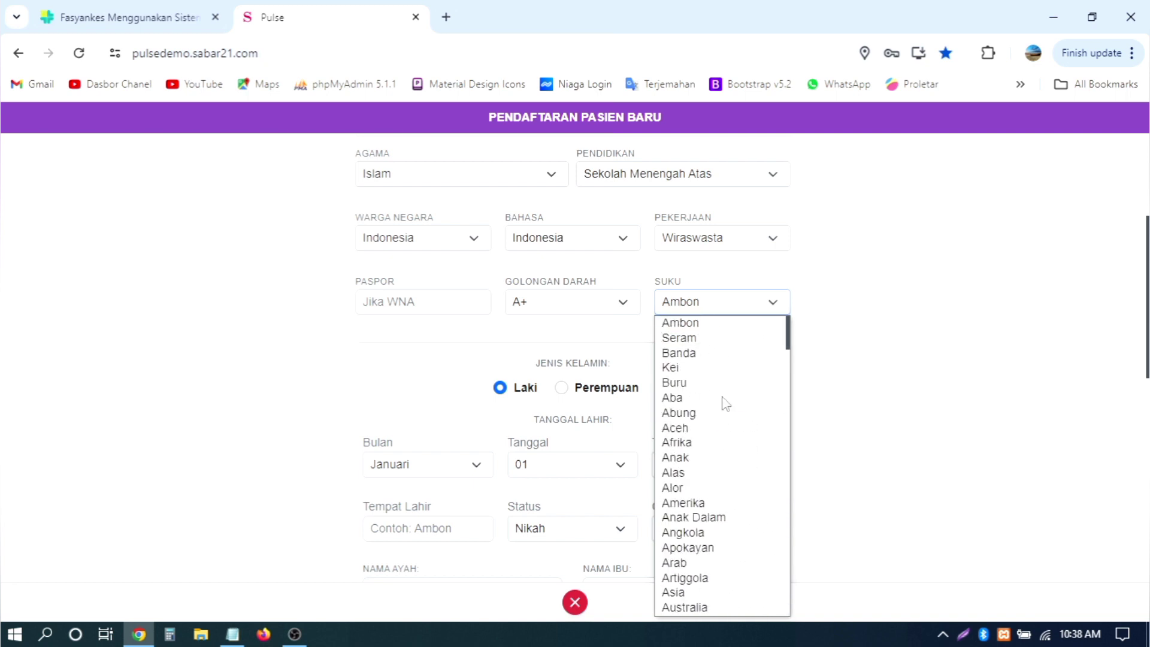
pyautogui.click(708, 345)
pyautogui.scroll(-2, 860, 339)
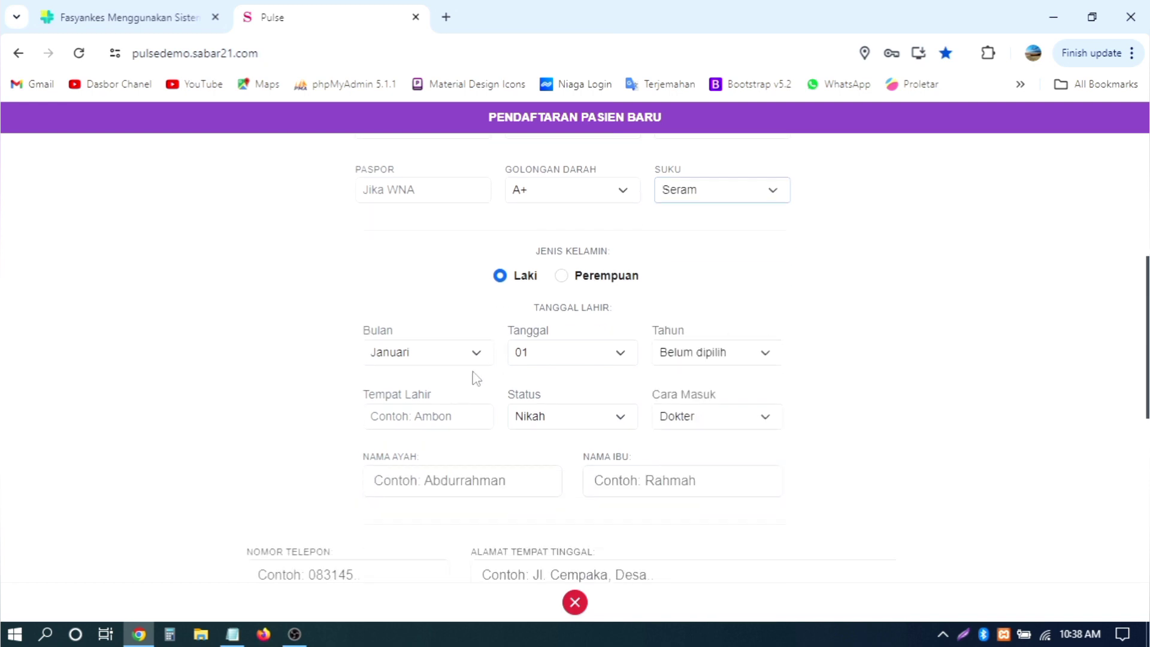
# Step: Set the birth date to 18 Maret 1999
pyautogui.click(462, 355)
pyautogui.click(443, 402)
pyautogui.click(586, 352)
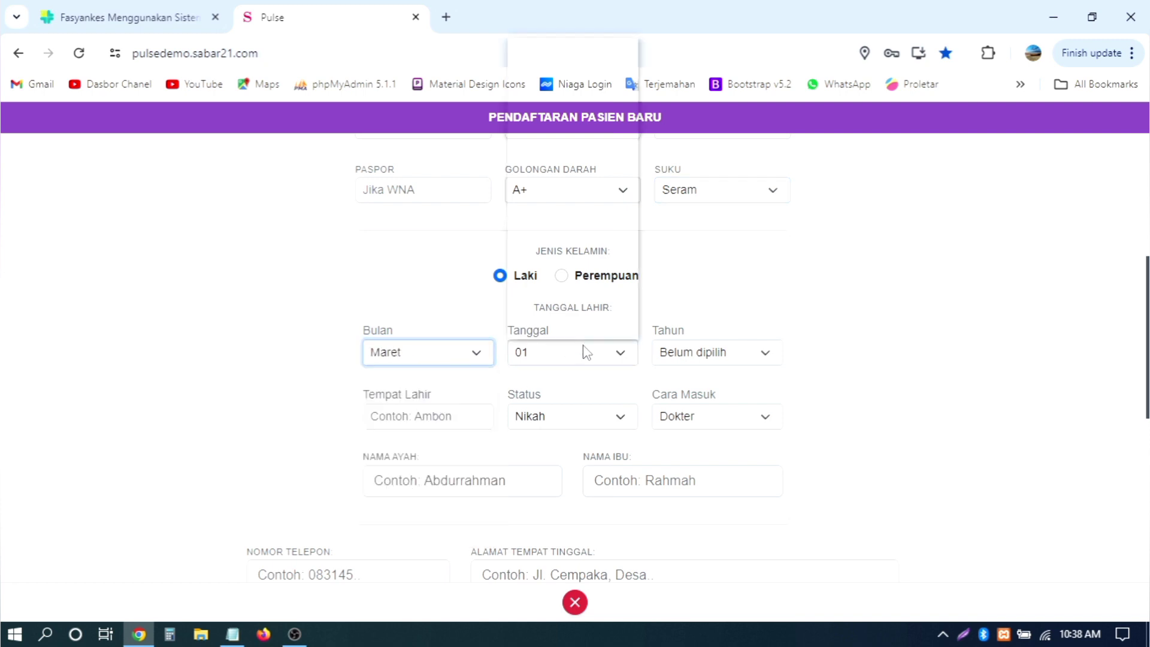
pyautogui.click(536, 268)
pyautogui.click(714, 356)
pyautogui.click(716, 301)
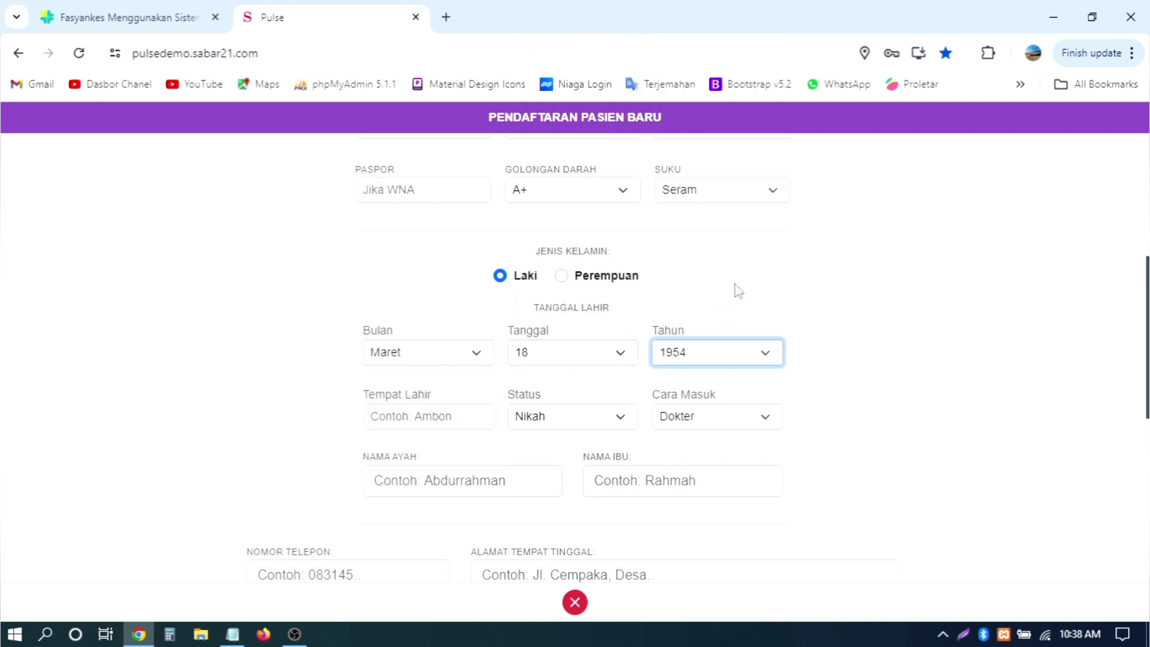
pyautogui.scroll(-2, 860, 315)
pyautogui.click(719, 240)
pyautogui.scroll(-10, 714, 418)
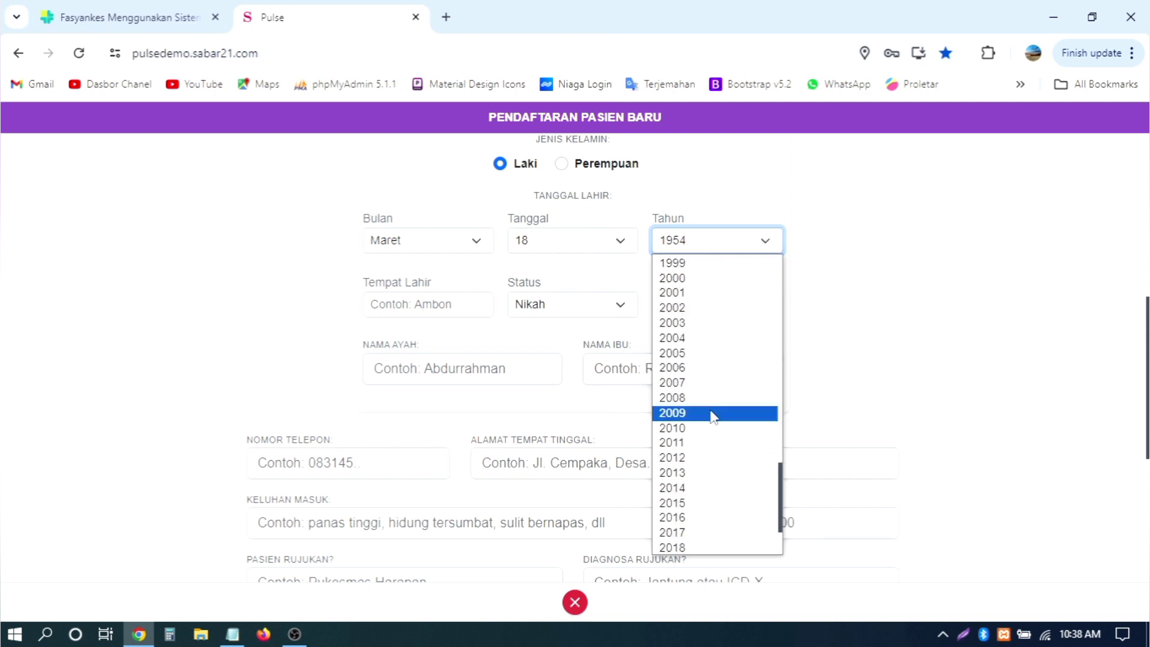
pyautogui.click(701, 263)
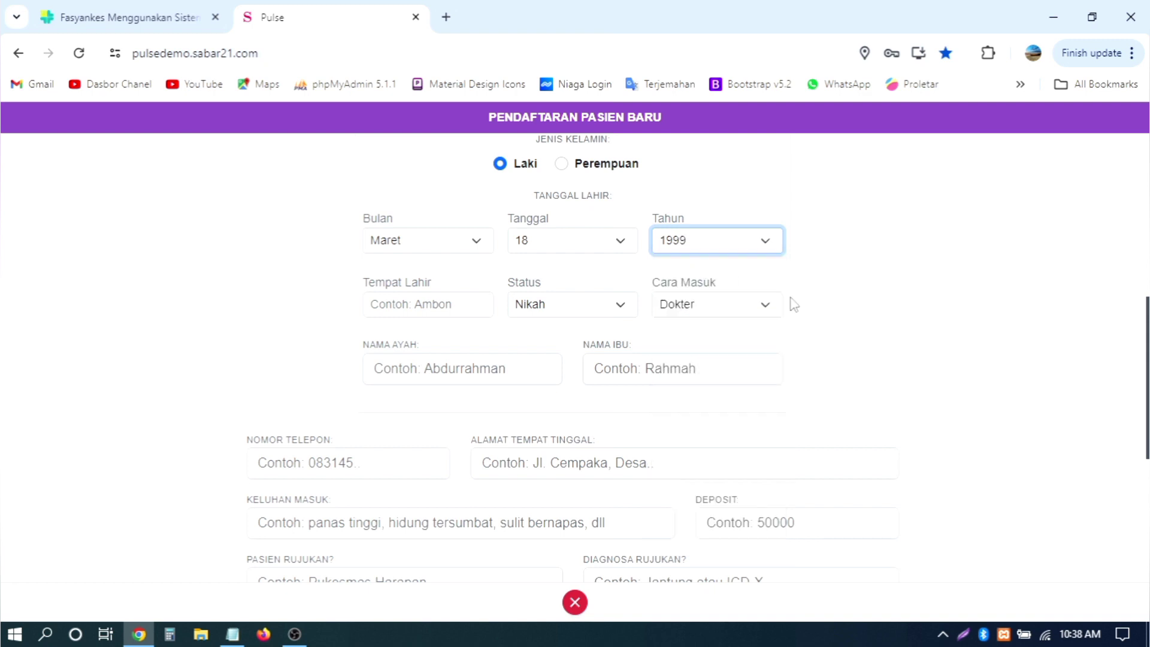
# Step: Set Tempat Lahir to Ambon and Cara Masuk to Datang Sendiri
pyautogui.click(444, 306)
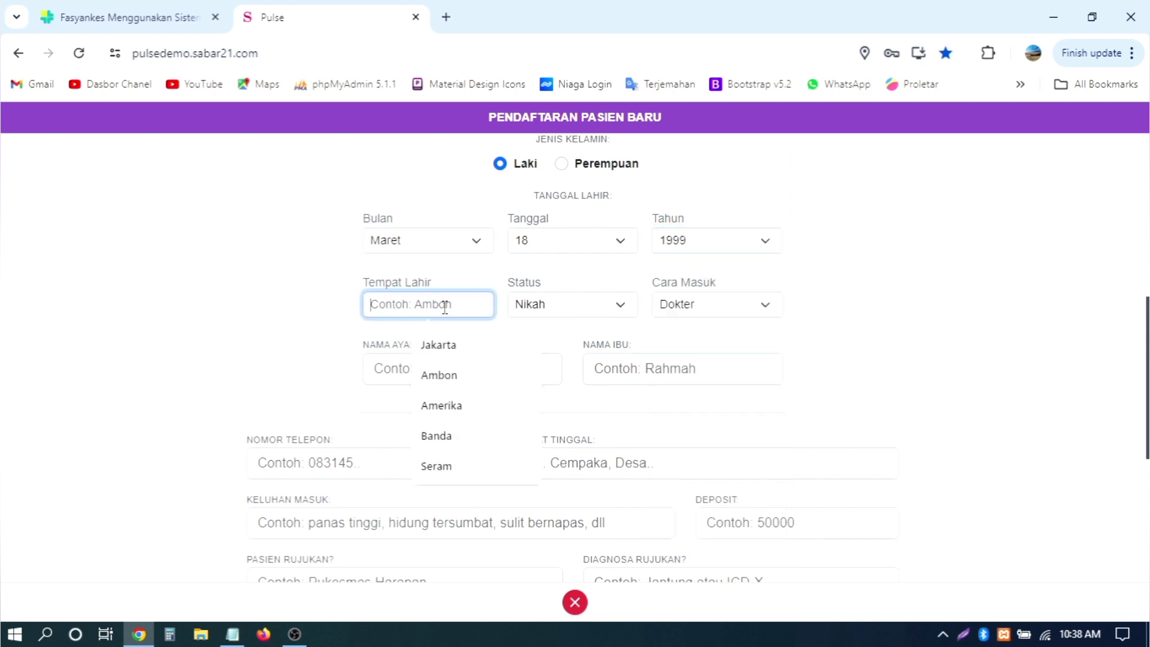
pyautogui.click(520, 375)
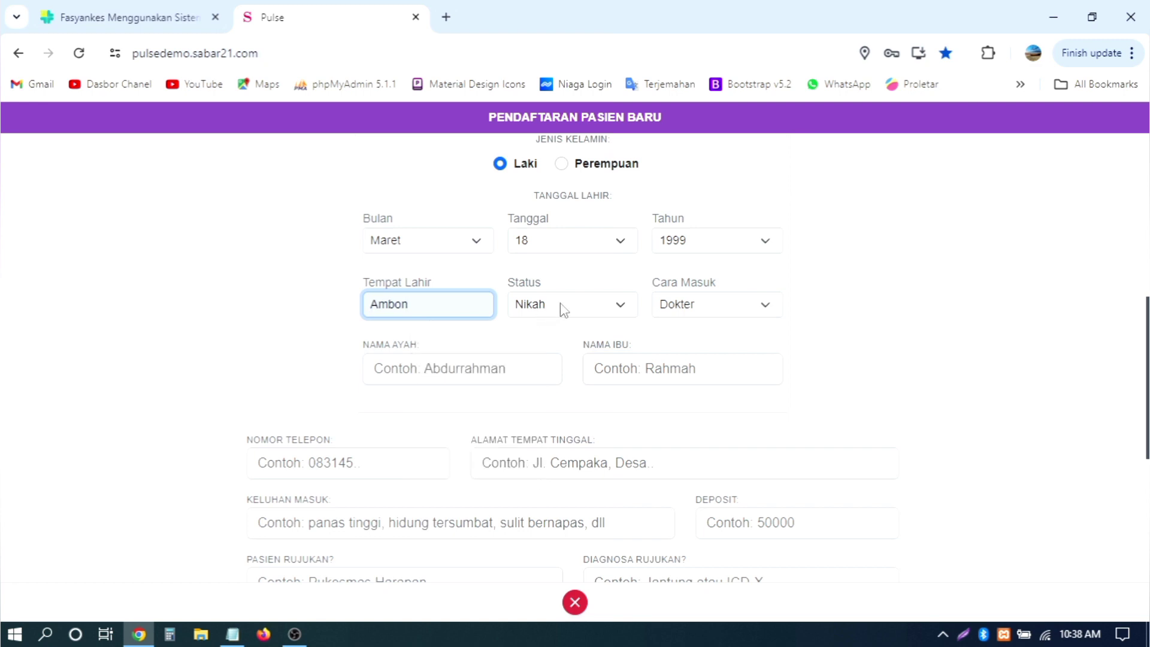
pyautogui.click(725, 310)
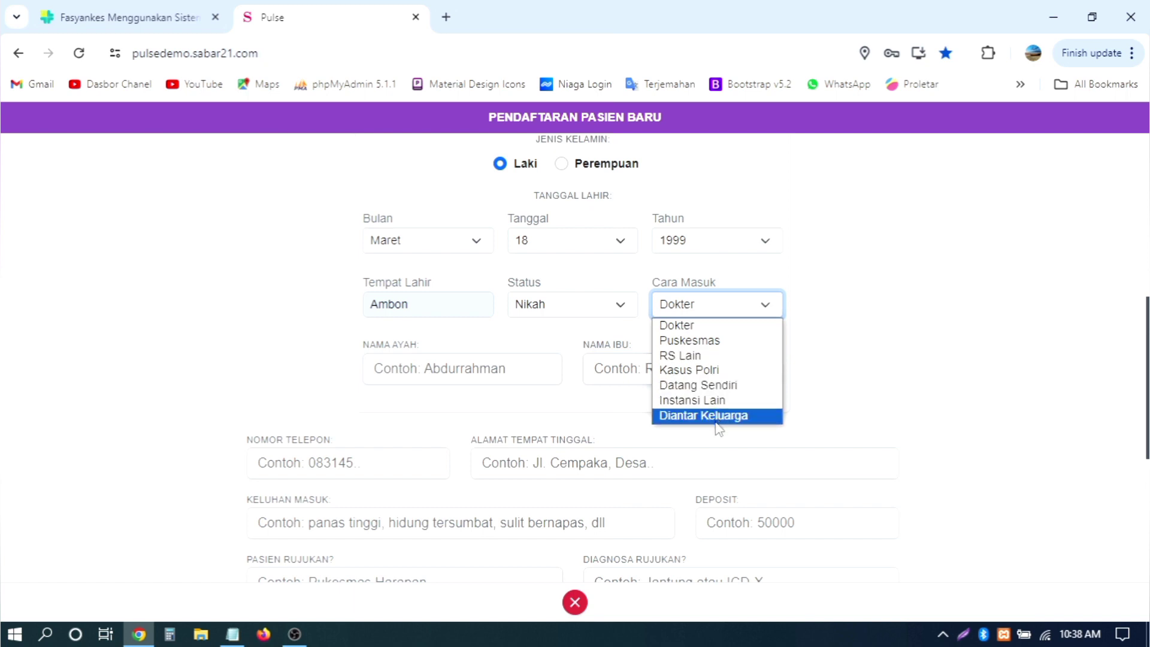
pyautogui.click(721, 385)
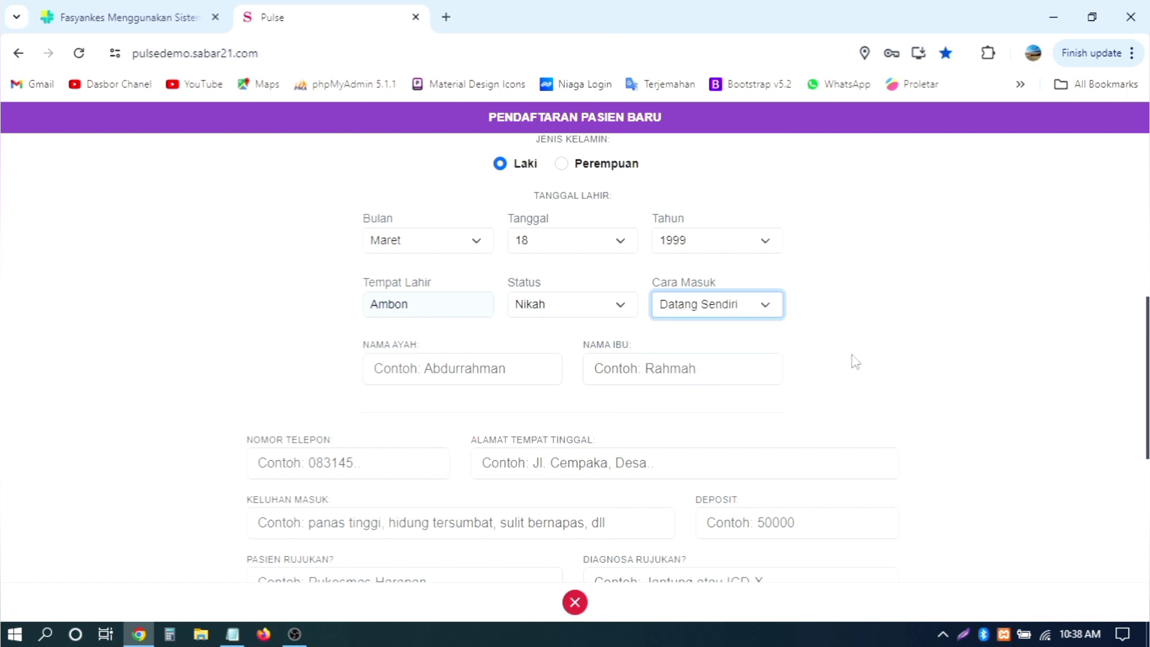
pyautogui.click(482, 370)
# Step: Fill in the father's and mother's names from the suggestions
pyautogui.click(494, 412)
pyautogui.click(699, 381)
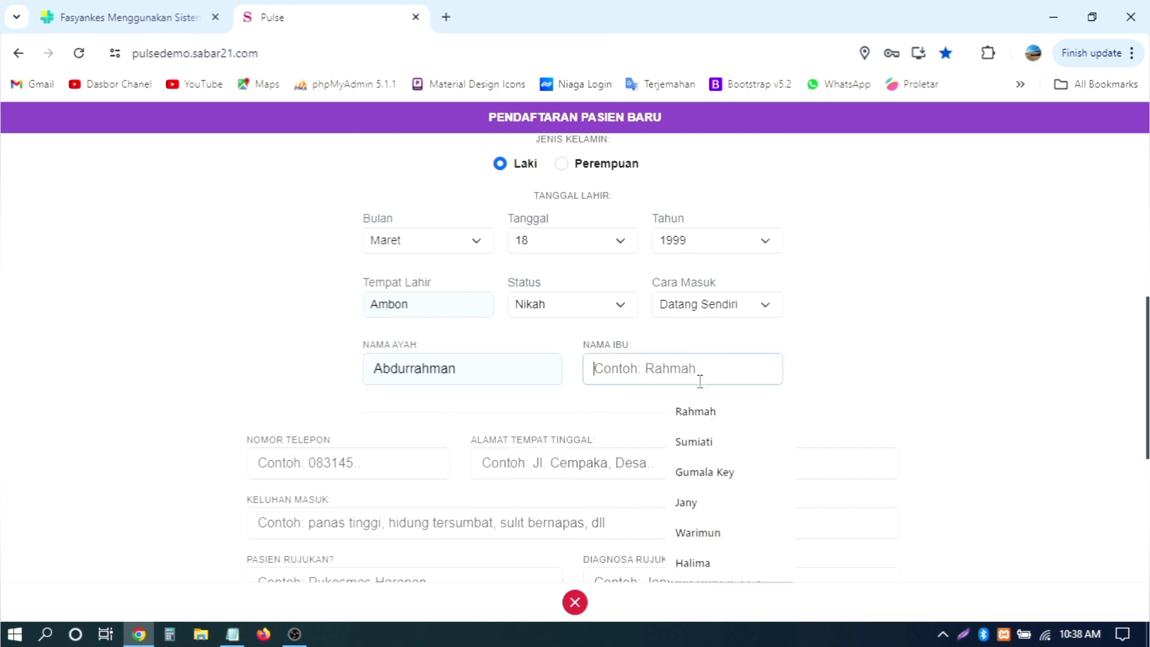
pyautogui.click(694, 411)
pyautogui.scroll(-2, 462, 398)
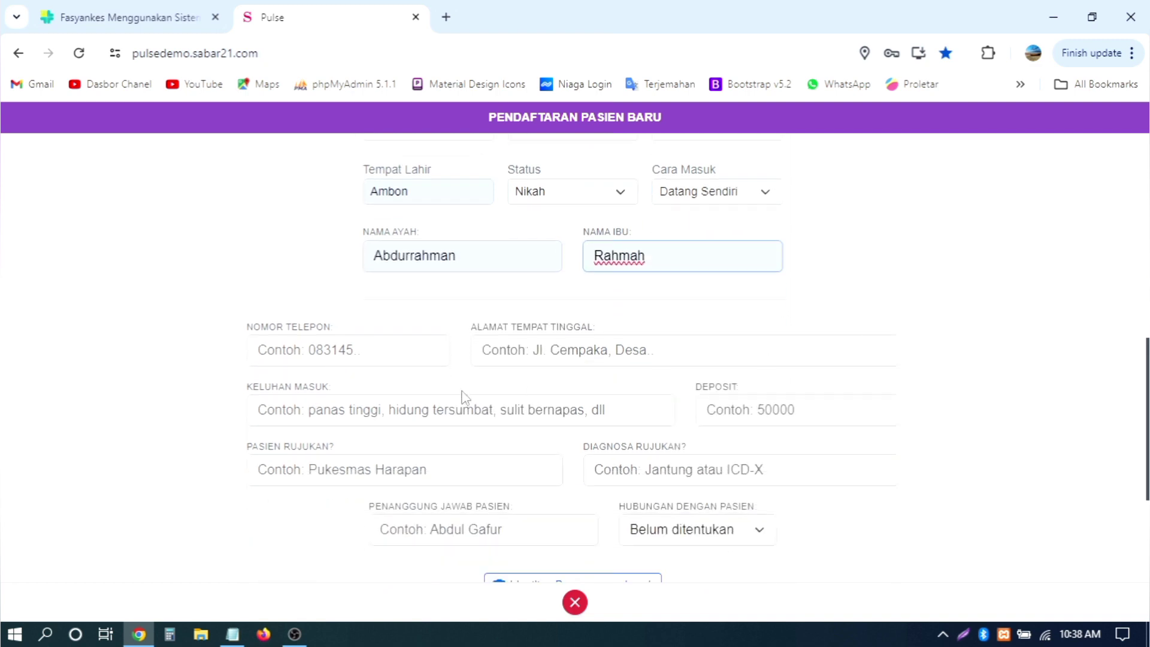
# Step: Enter the phone number, use the suggested home address, and set Keluhan Masuk to panas tinggi
pyautogui.click(359, 352)
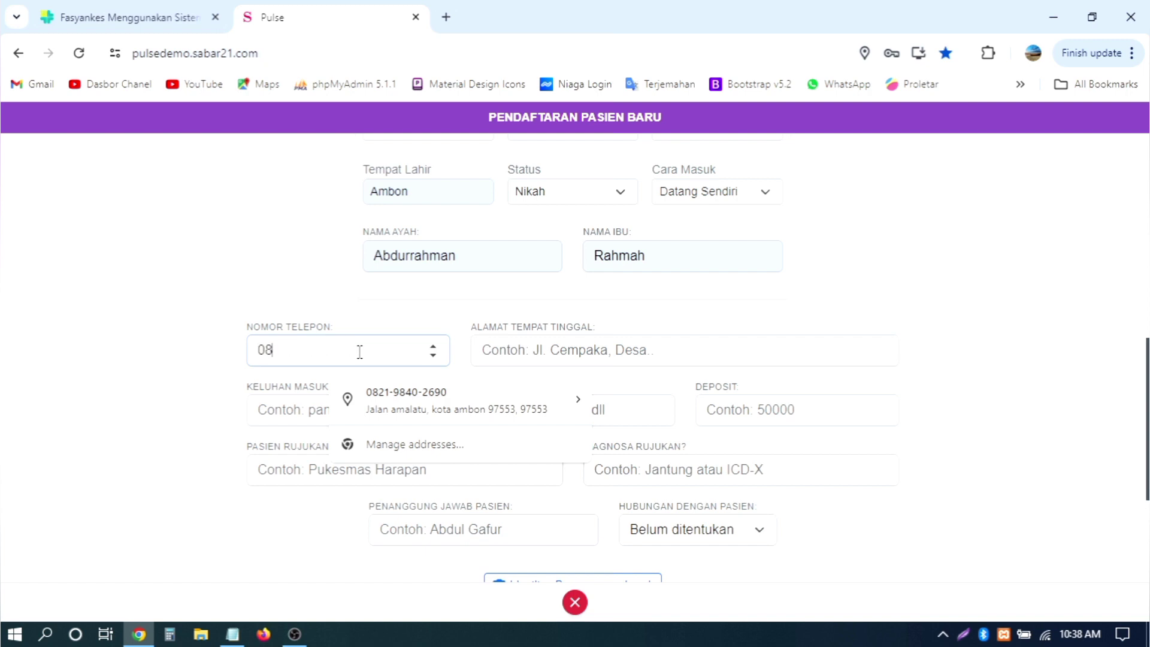
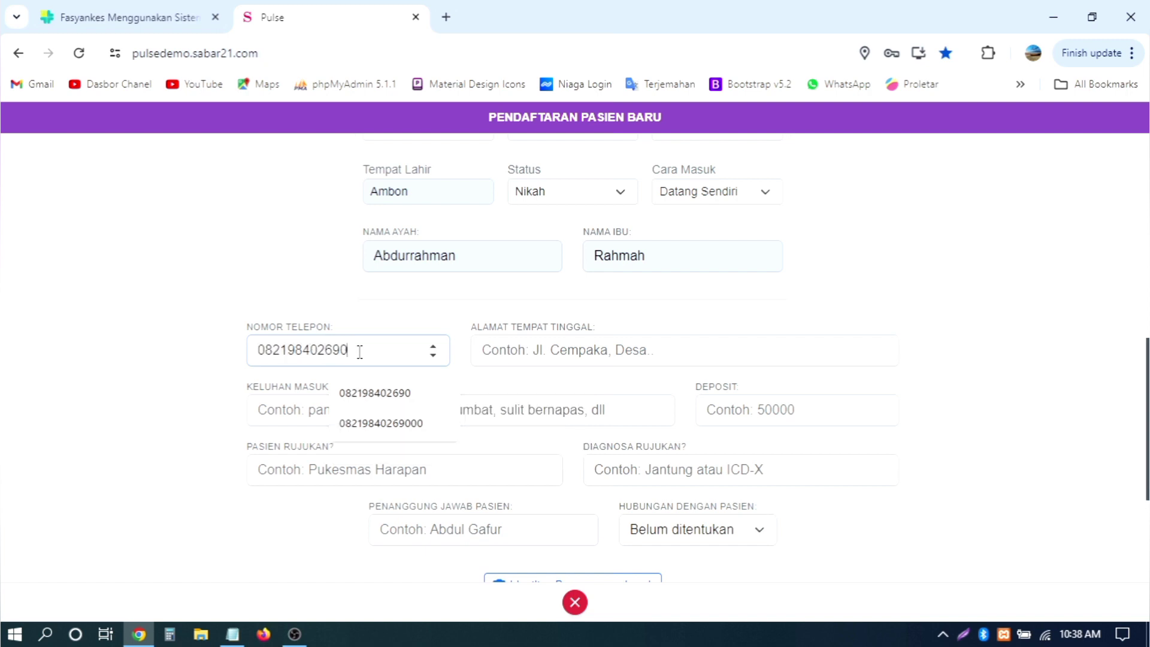
pyautogui.click(512, 342)
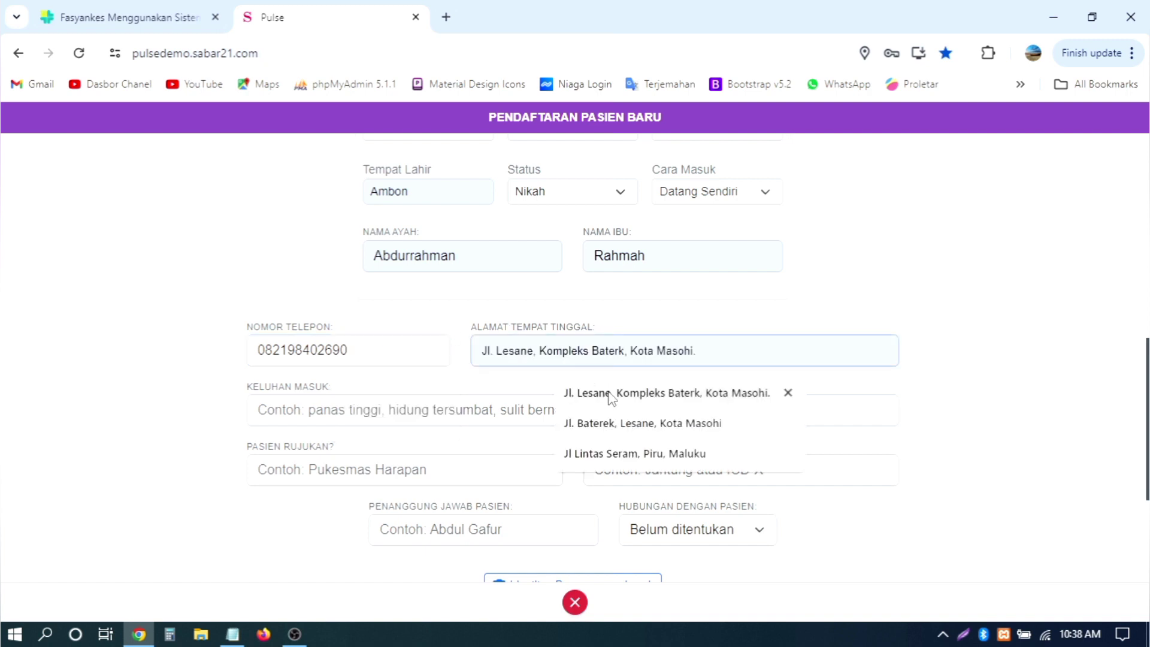
pyautogui.click(614, 392)
pyautogui.scroll(-2, 855, 394)
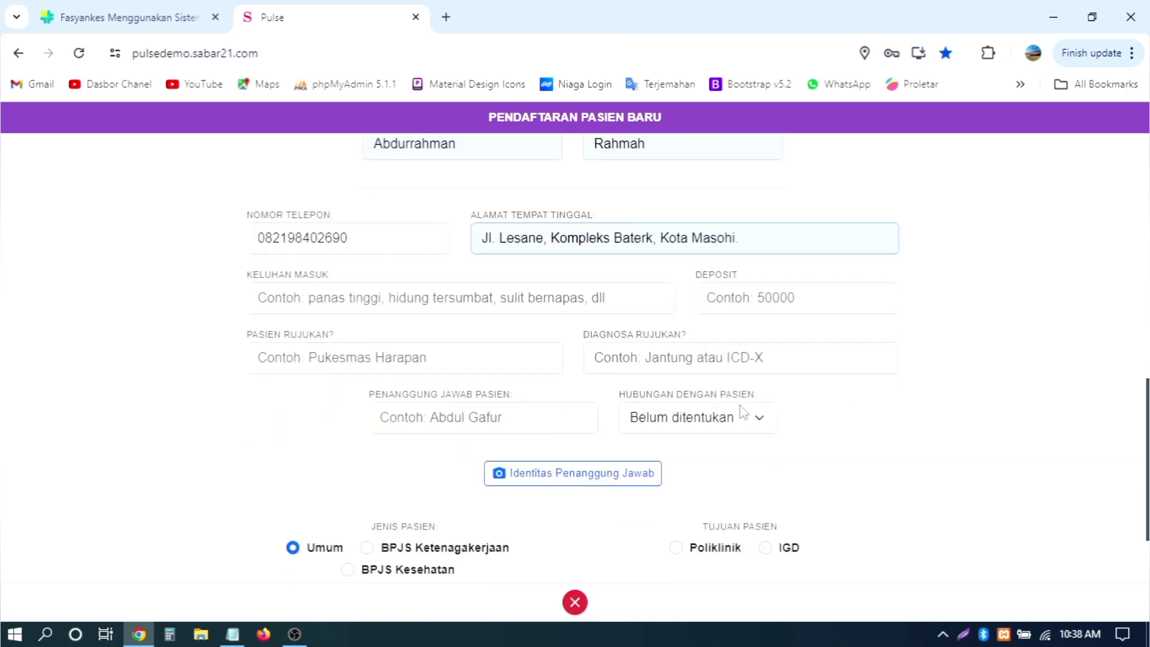
pyautogui.click(358, 297)
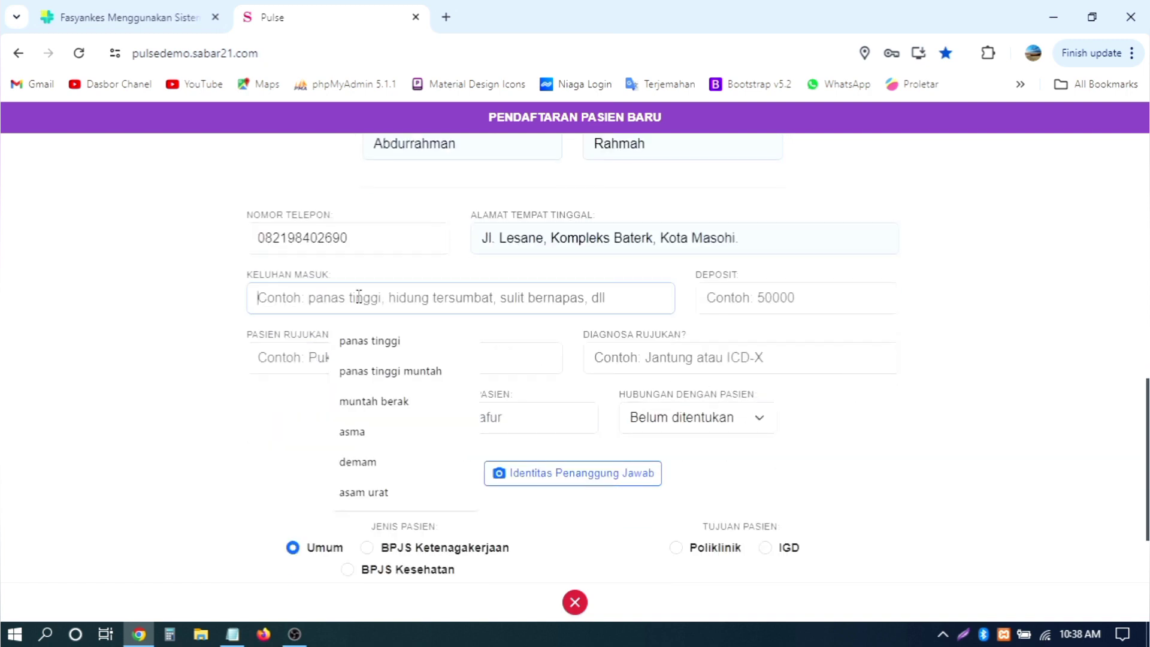
pyautogui.click(345, 346)
pyautogui.scroll(-2, 453, 297)
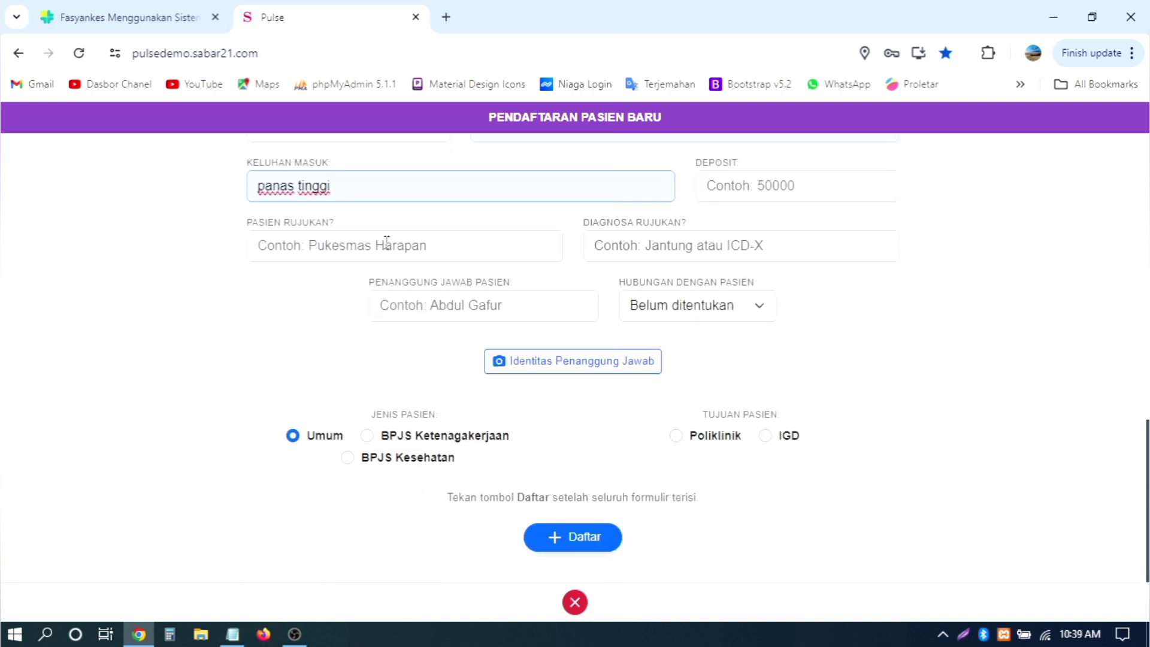
pyautogui.click(318, 243)
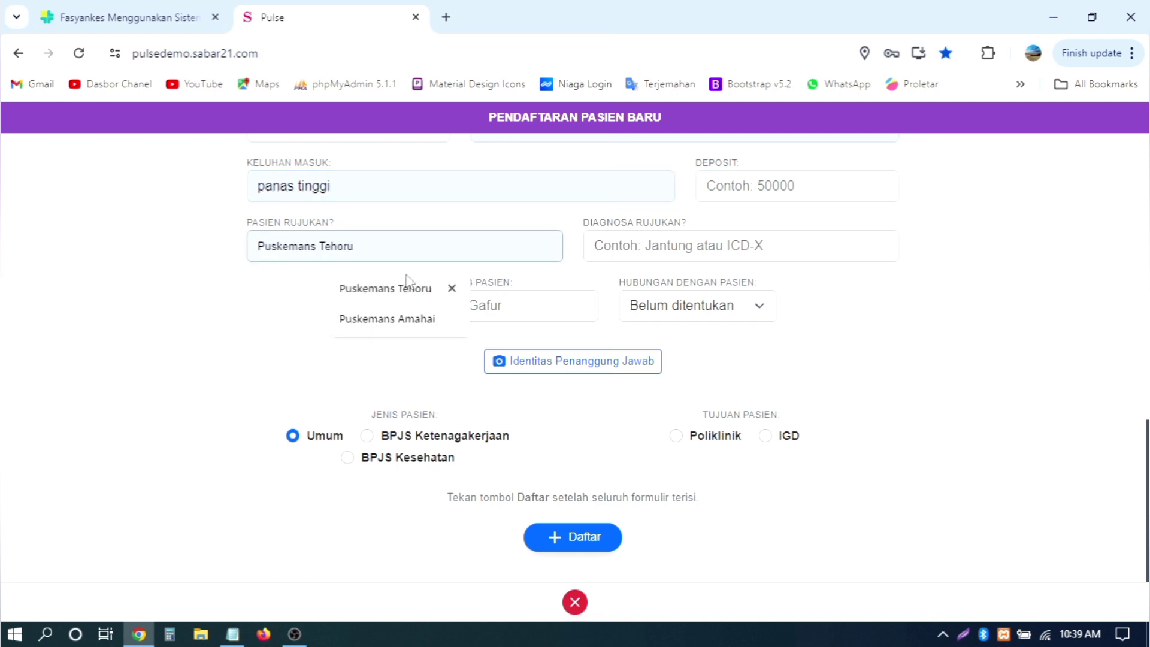
pyautogui.click(646, 246)
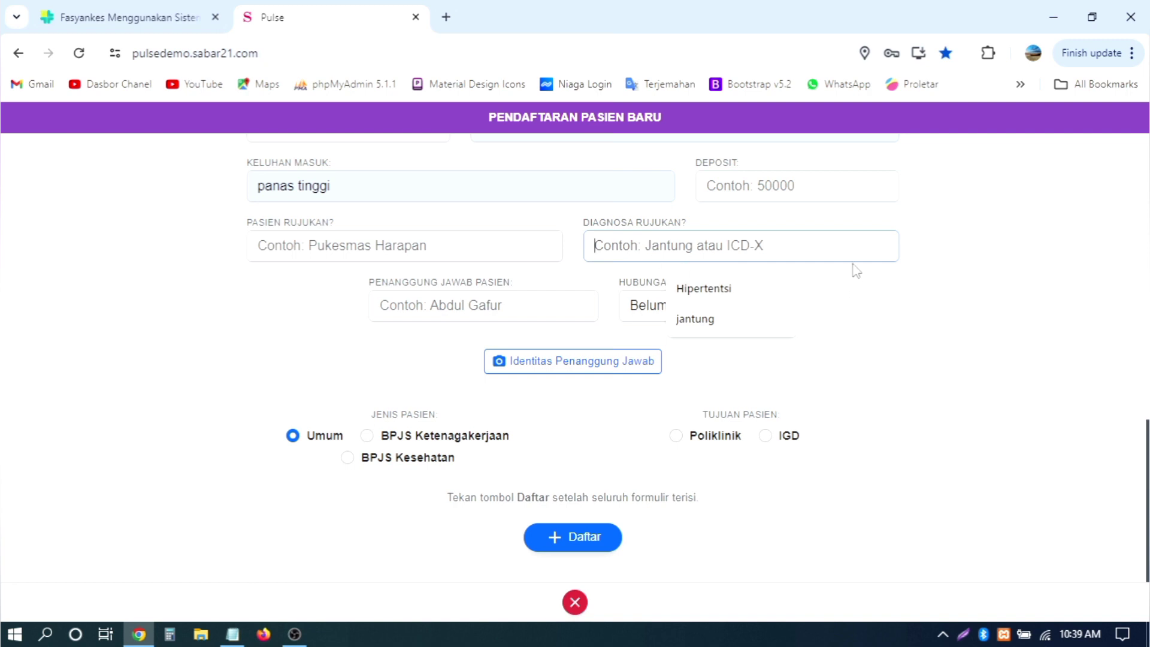
pyautogui.click(929, 312)
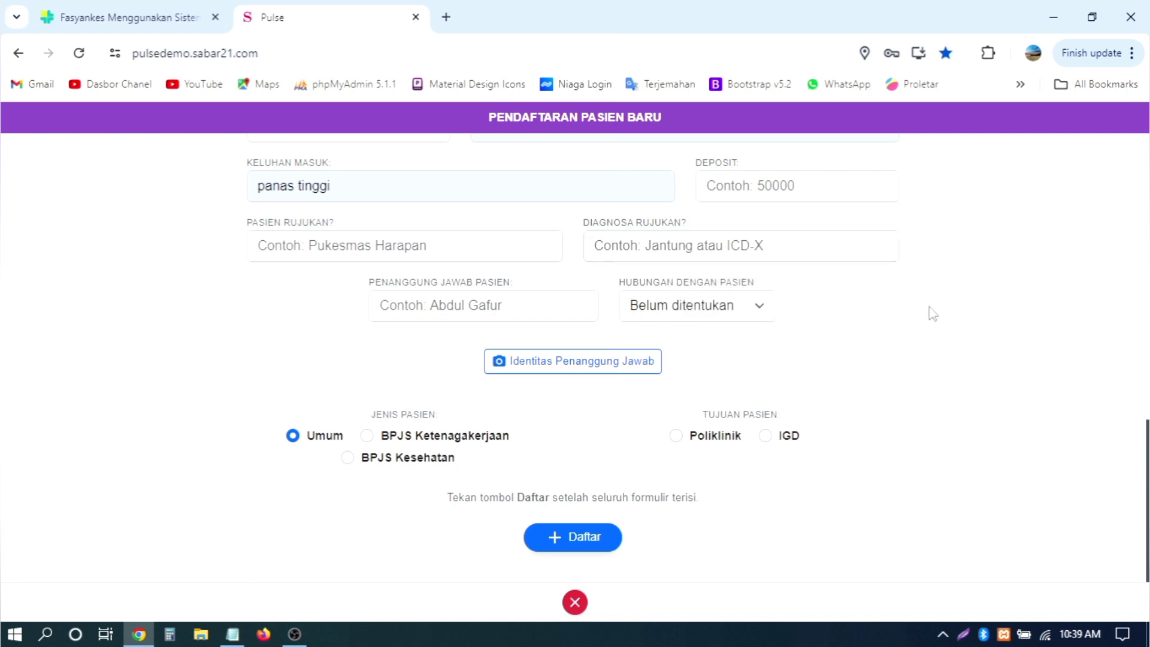
pyautogui.click(496, 310)
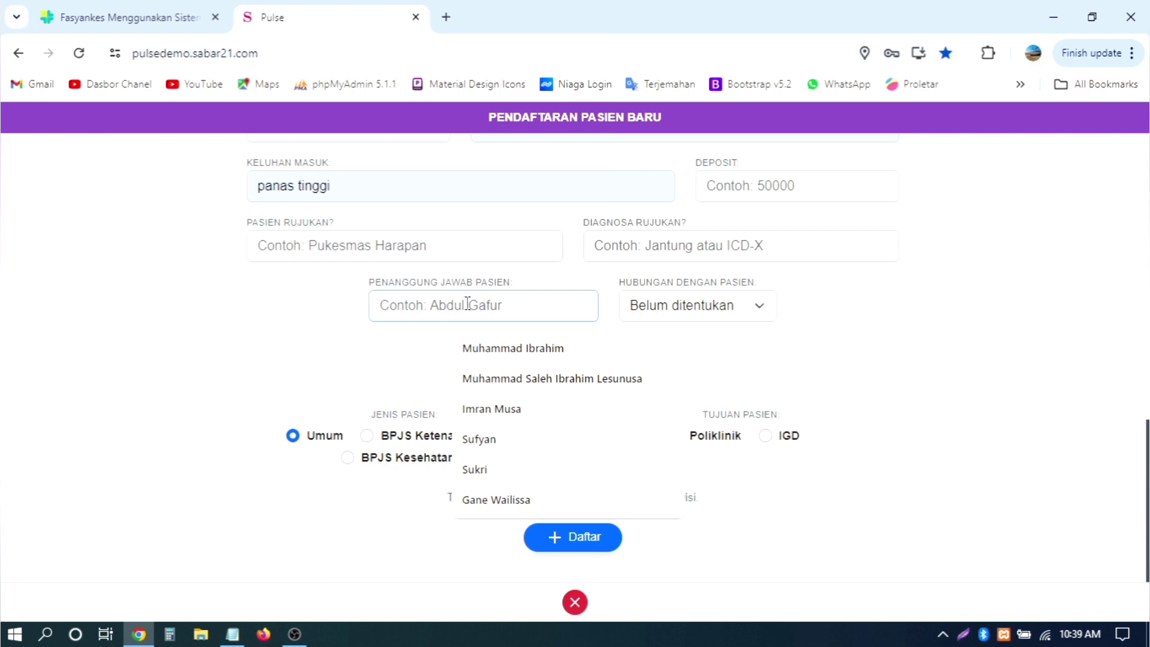
pyautogui.click(801, 321)
pyautogui.click(756, 306)
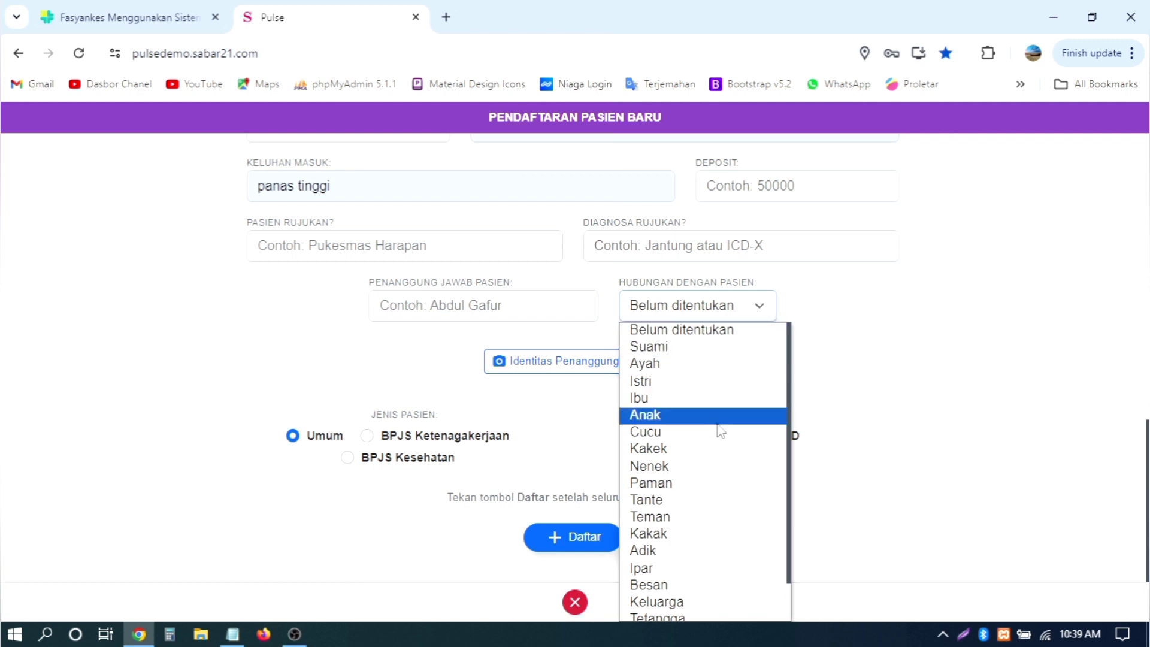
pyautogui.scroll(-1, 720, 430)
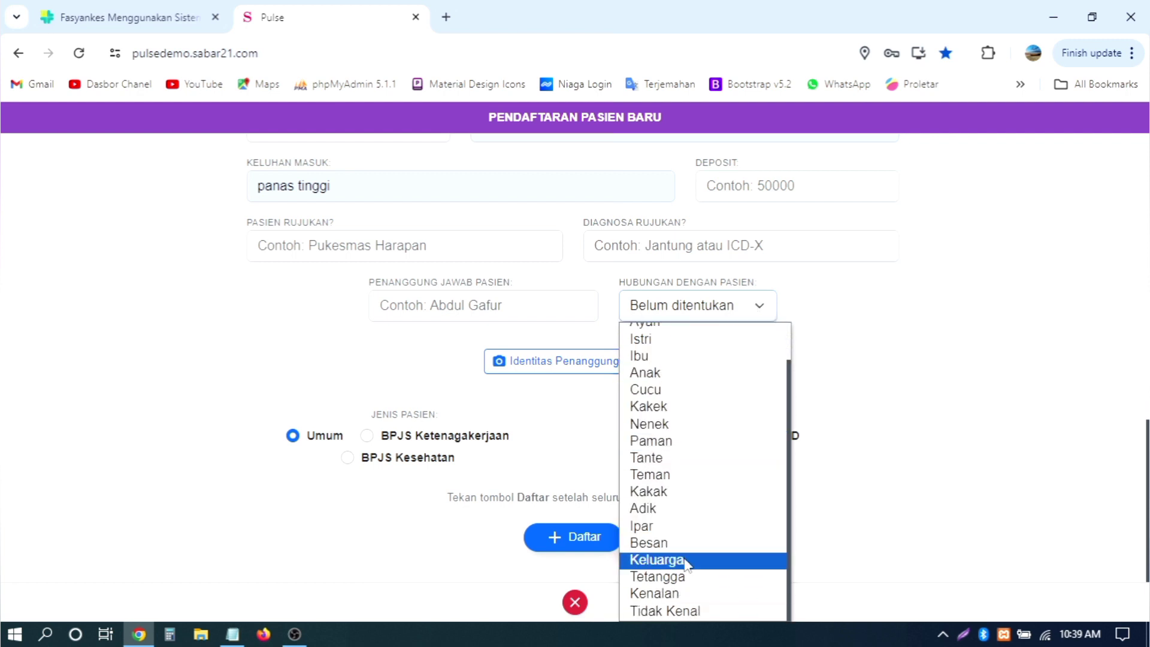
pyautogui.click(961, 404)
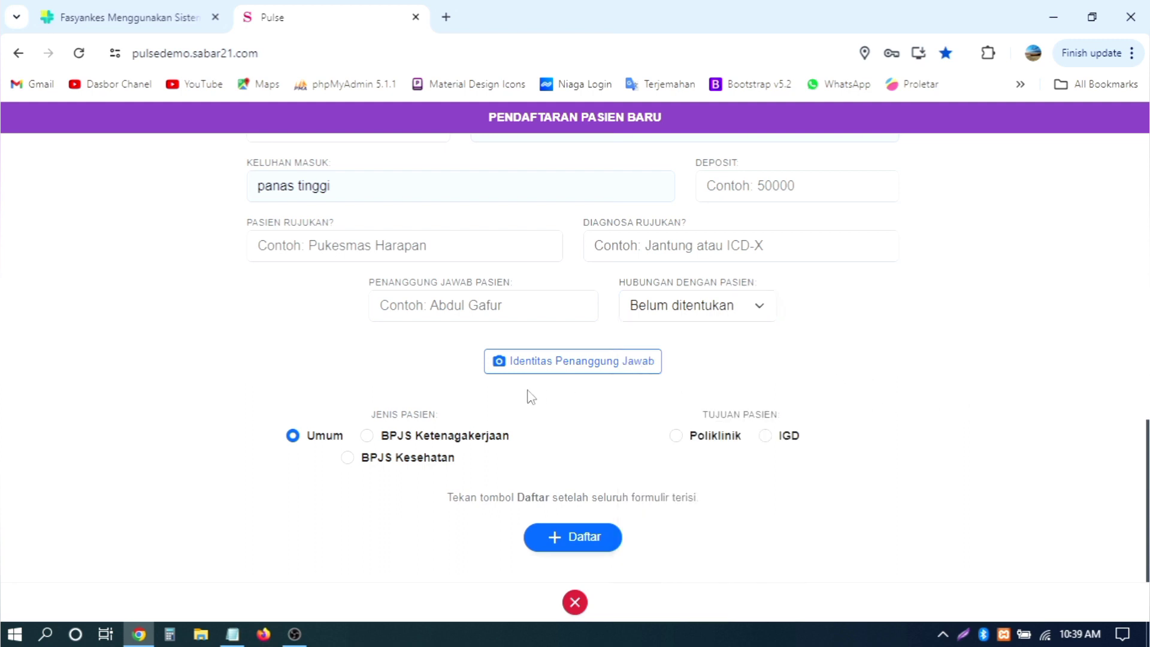
pyautogui.click(538, 369)
pyautogui.click(611, 369)
pyautogui.scroll(10, 836, 350)
pyautogui.scroll(-15, 836, 348)
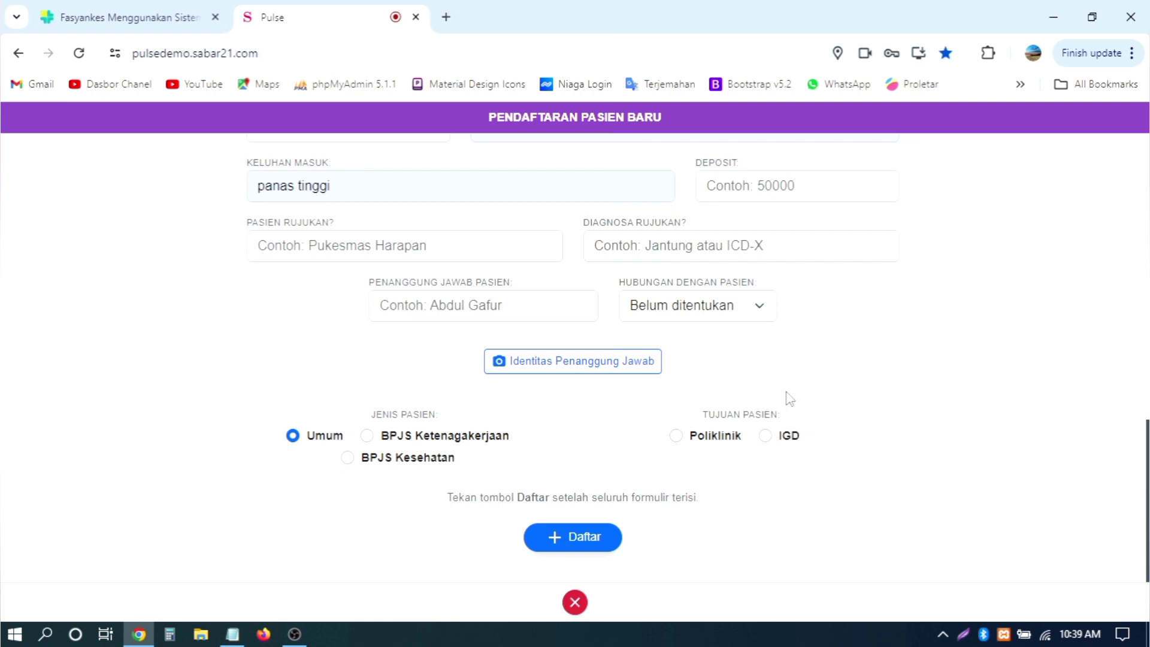
# Step: Capture a Potret webcam photo of the guardian's identity, then stop the camera
pyautogui.click(590, 366)
pyautogui.scroll(-4, 817, 374)
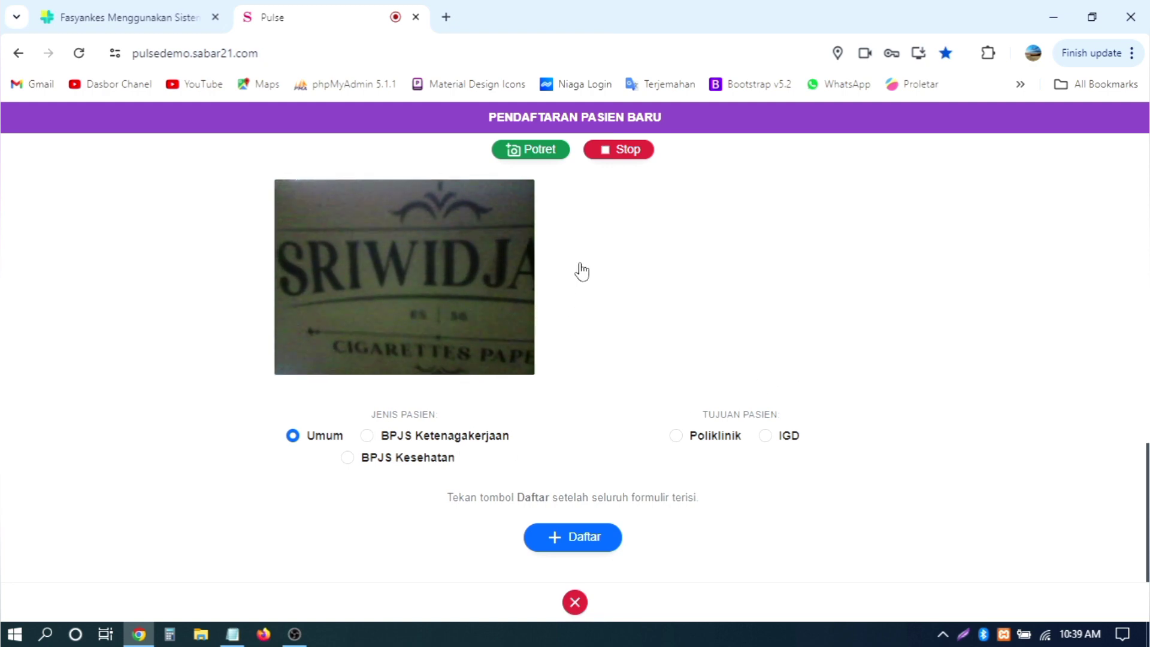
pyautogui.scroll(4, 581, 264)
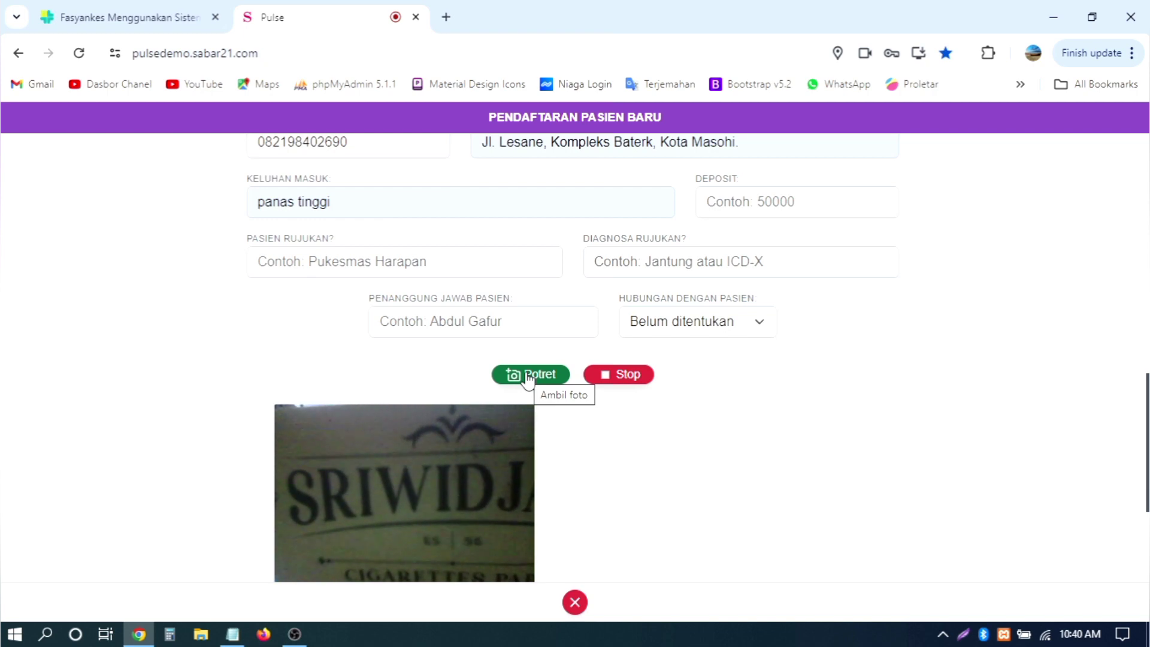
pyautogui.scroll(-2, 994, 365)
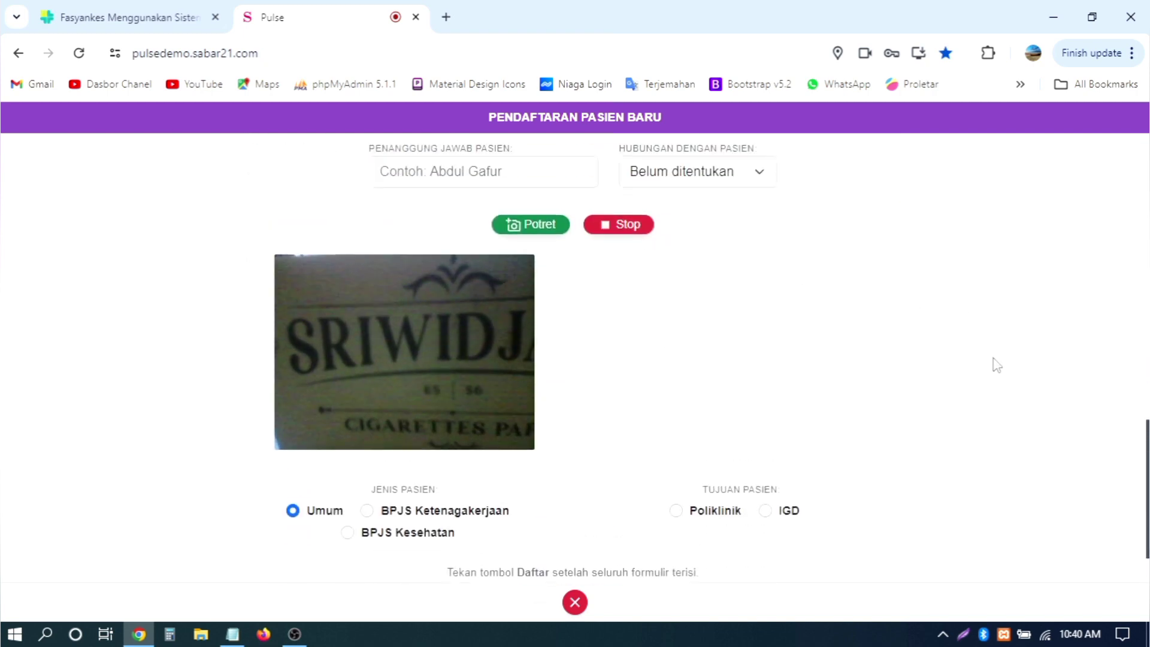
pyautogui.scroll(1, 996, 365)
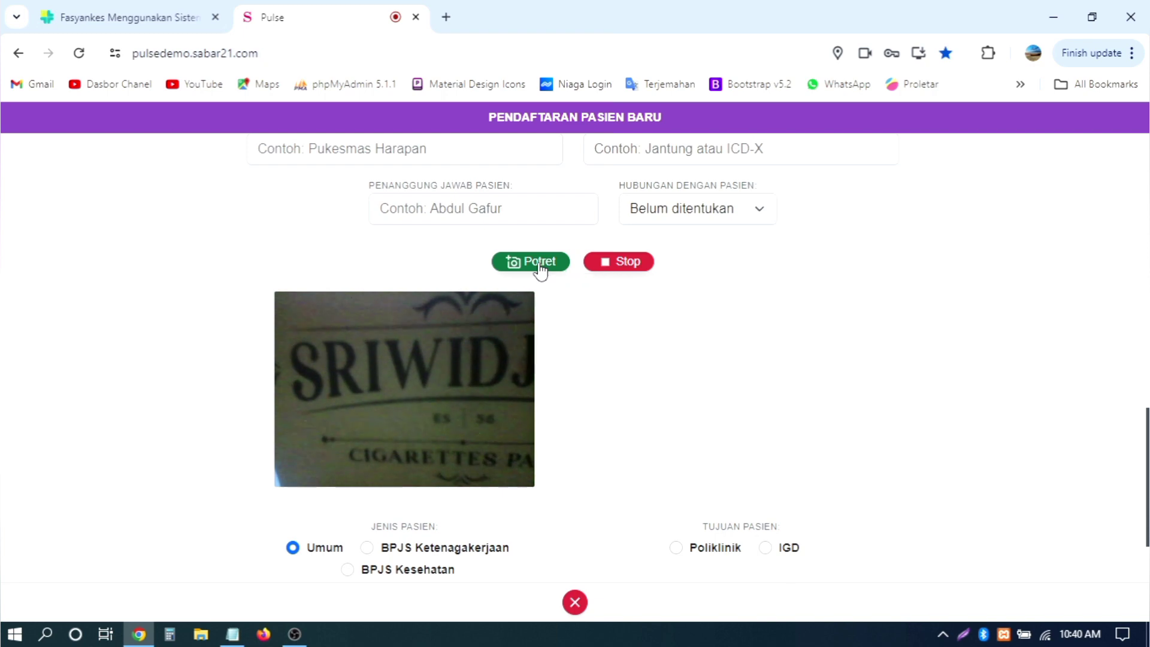
pyautogui.click(552, 268)
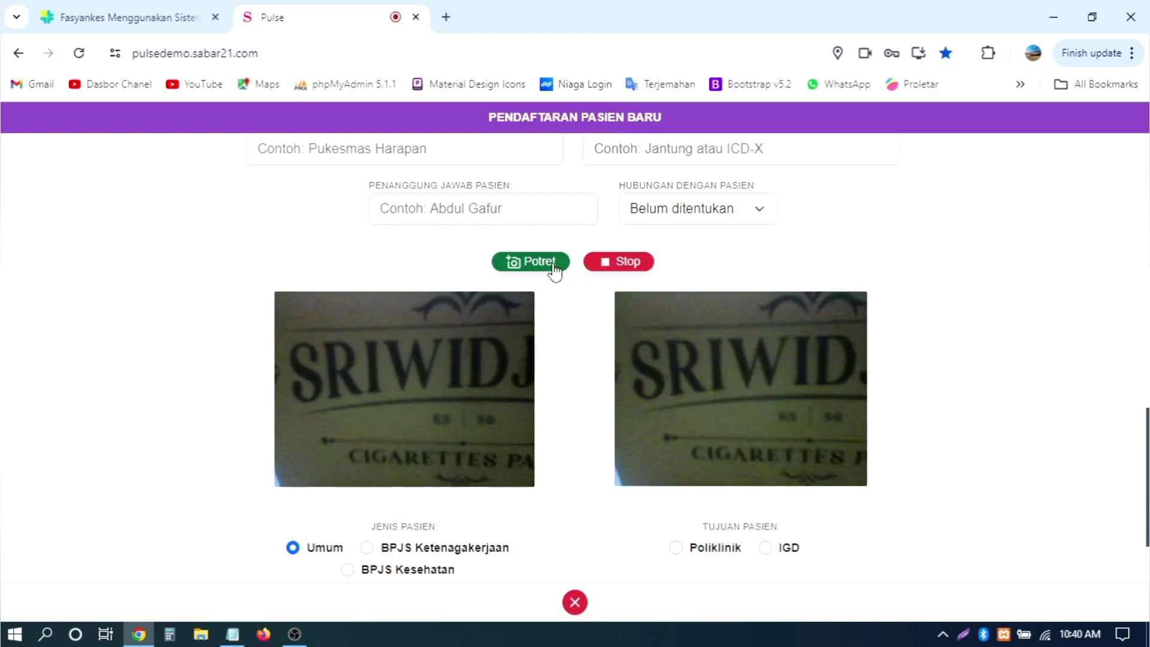
pyautogui.click(637, 263)
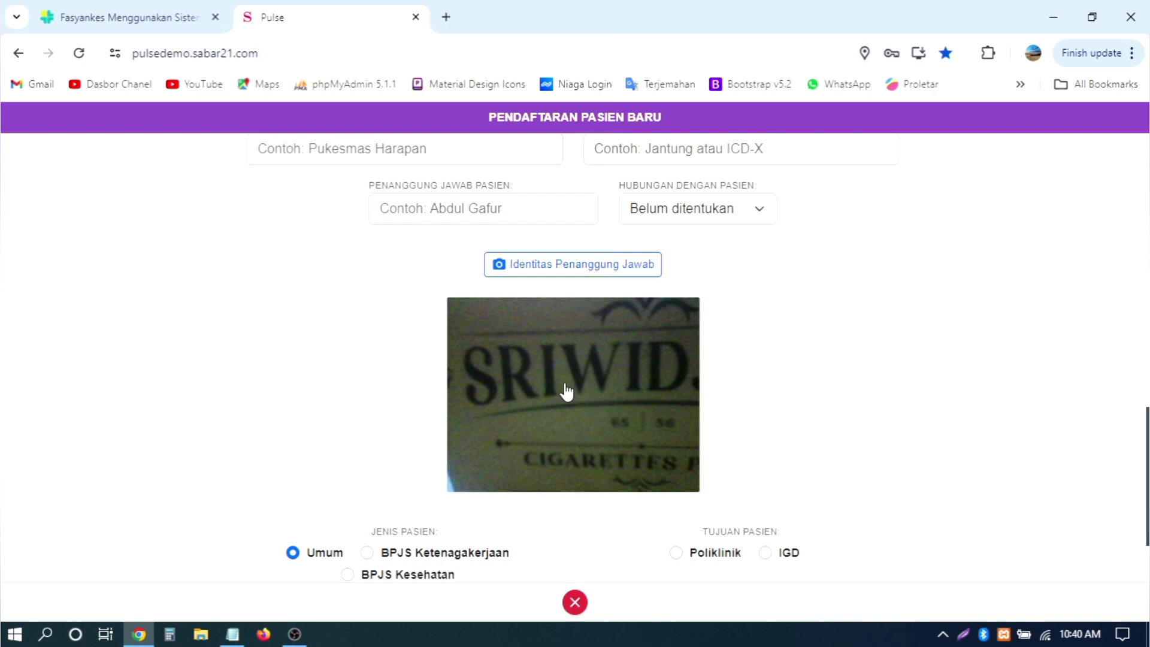
# Step: Pick the responsible person from the suggestions and set Hubungan dengan Pasien to Ayah
pyautogui.click(501, 206)
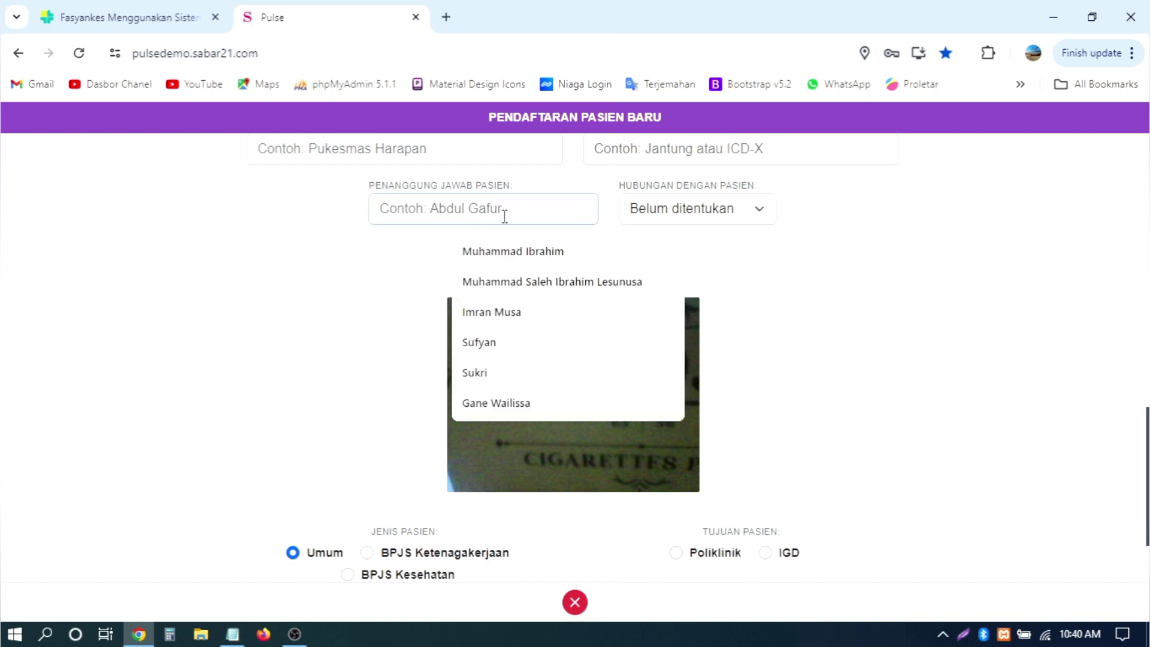
pyautogui.click(513, 255)
pyautogui.click(719, 210)
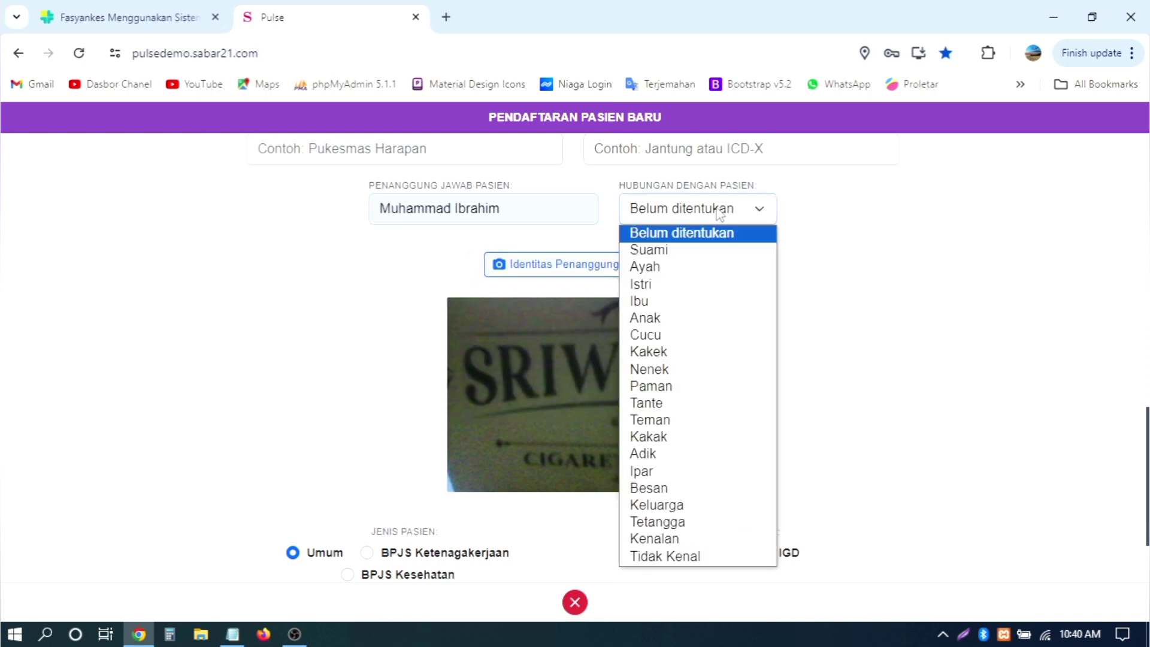
pyautogui.click(696, 271)
pyautogui.scroll(-2, 868, 251)
pyautogui.scroll(-1, 866, 247)
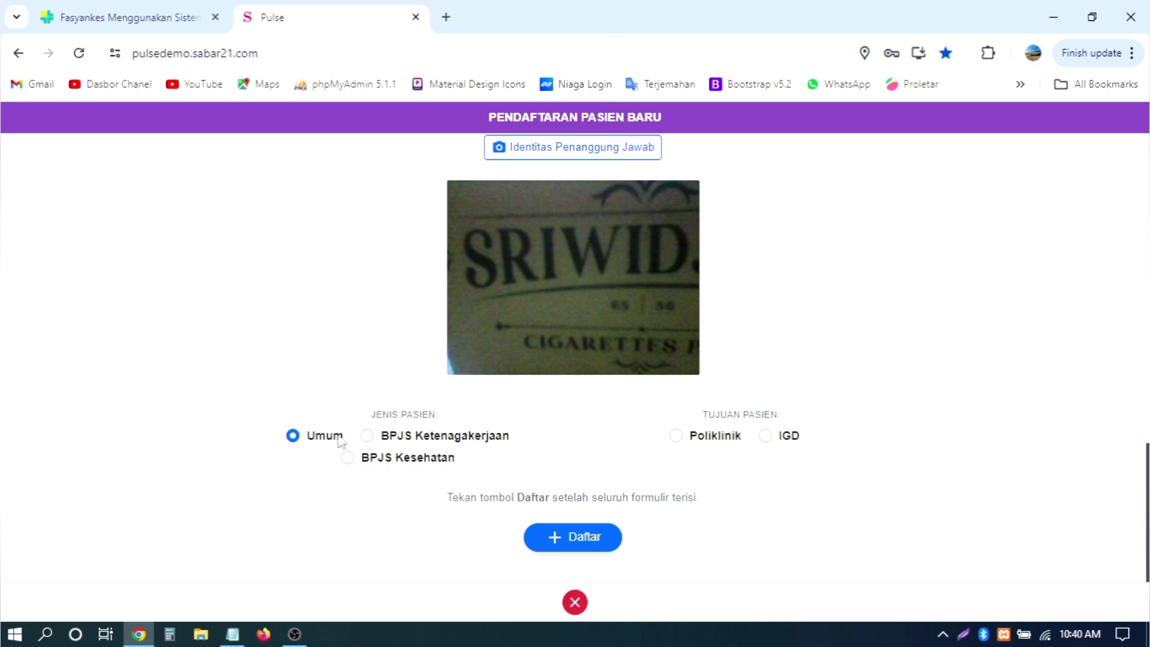
pyautogui.scroll(1, 427, 401)
pyautogui.scroll(3, 424, 398)
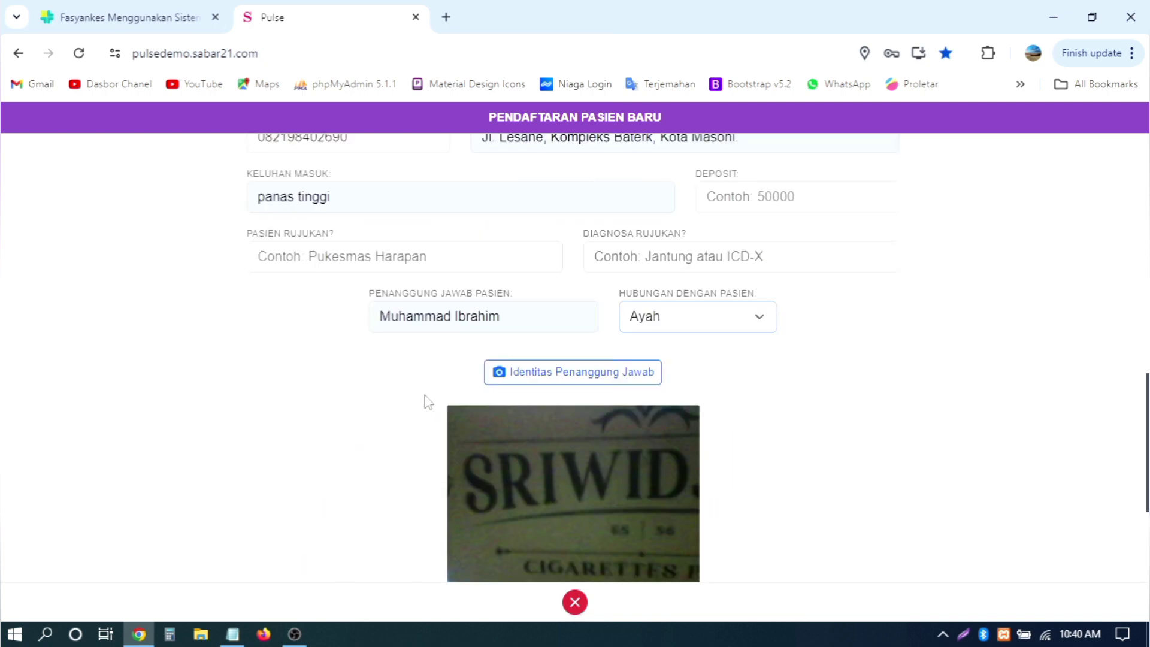
pyautogui.scroll(-4, 424, 398)
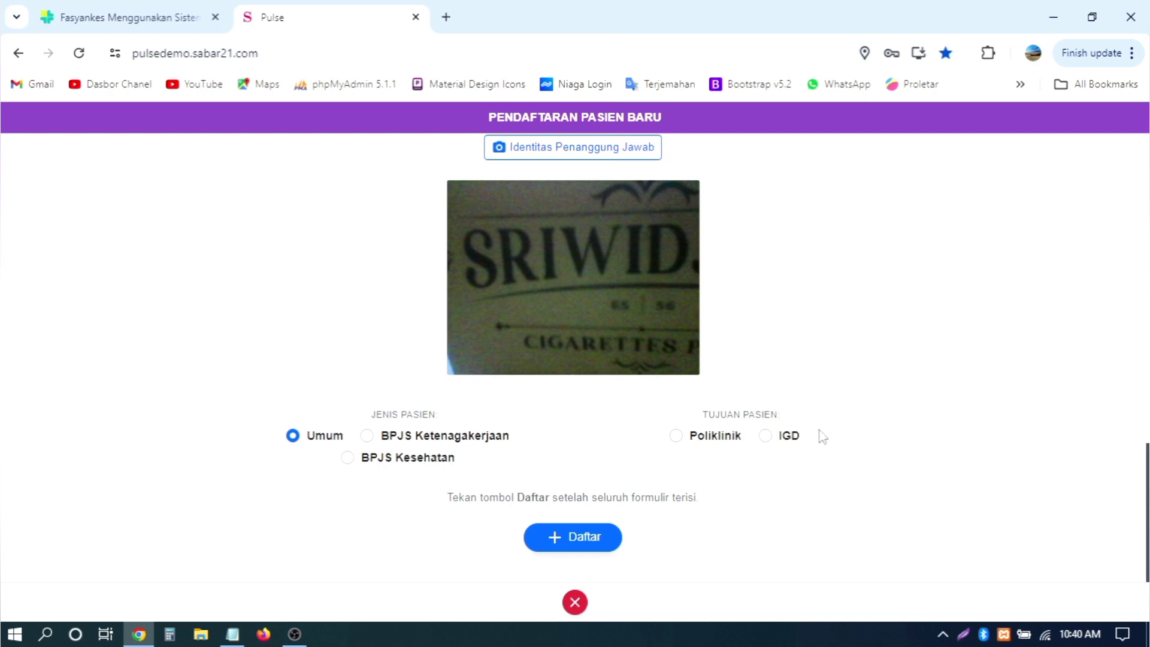
# Step: Choose Poliklinik, set the destination clinic to Klinik Saraf, and keep the suggested doctor
pyautogui.click(729, 445)
pyautogui.scroll(-2, 874, 418)
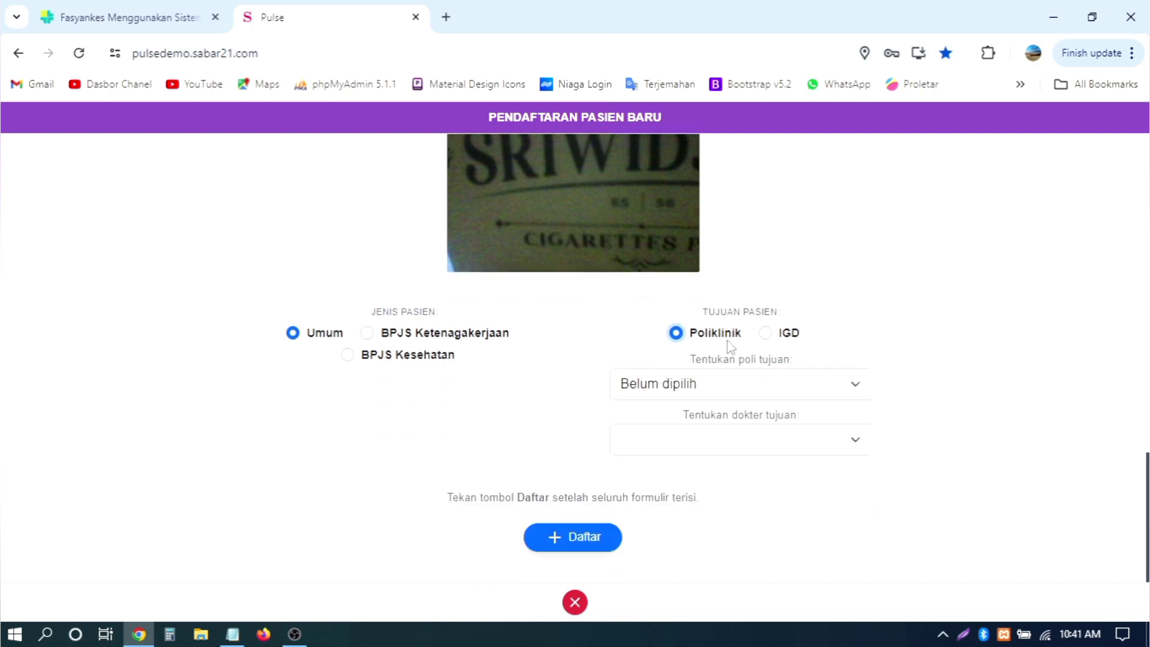
pyautogui.click(744, 383)
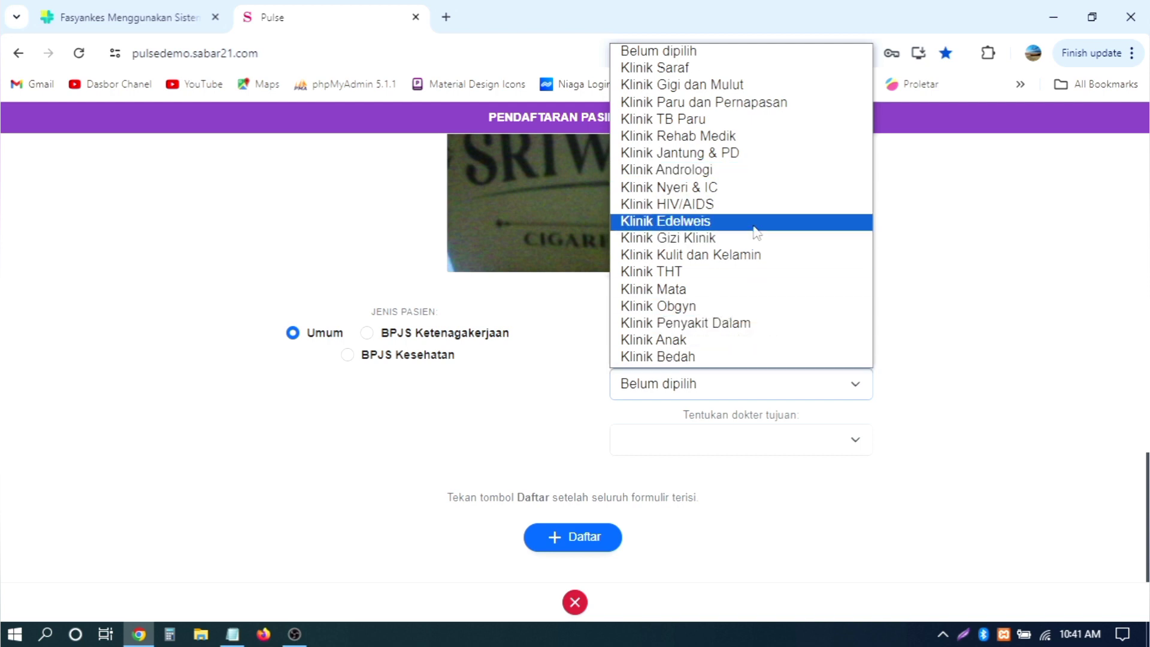
pyautogui.click(722, 68)
pyautogui.click(777, 438)
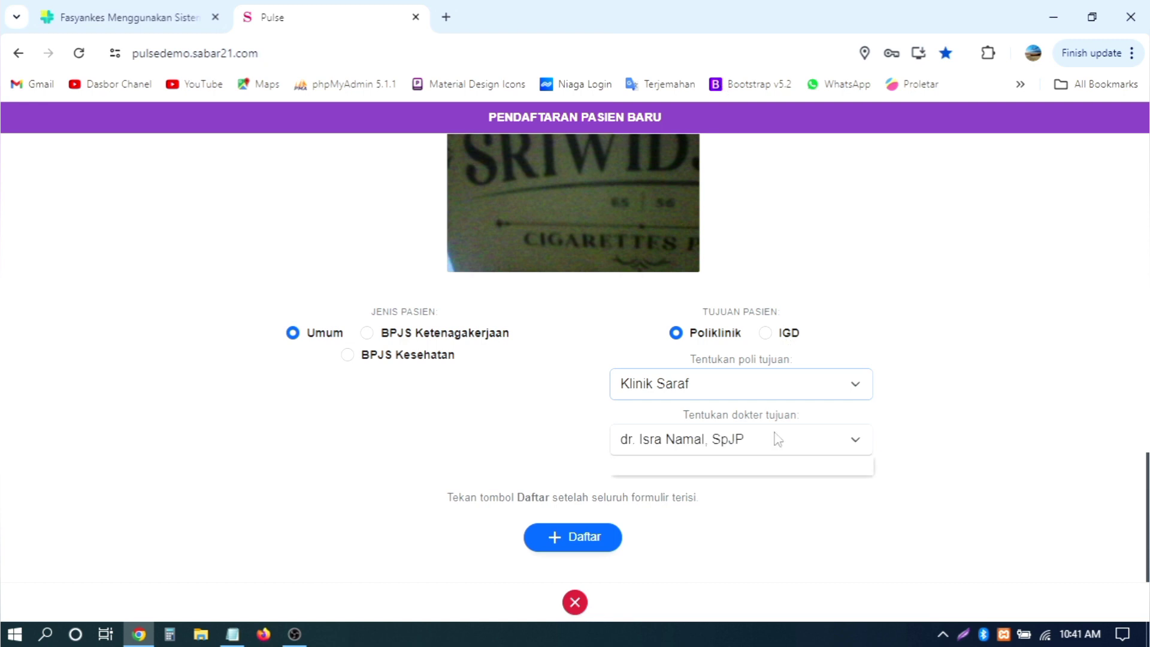
pyautogui.click(777, 463)
pyautogui.click(771, 392)
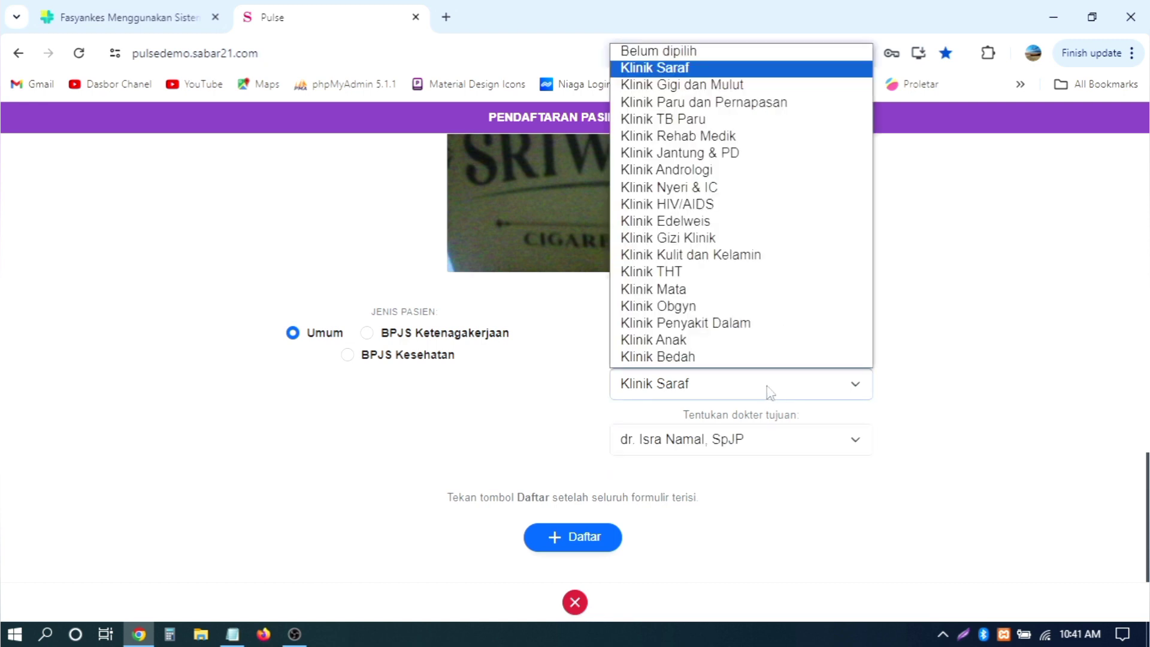
pyautogui.click(770, 392)
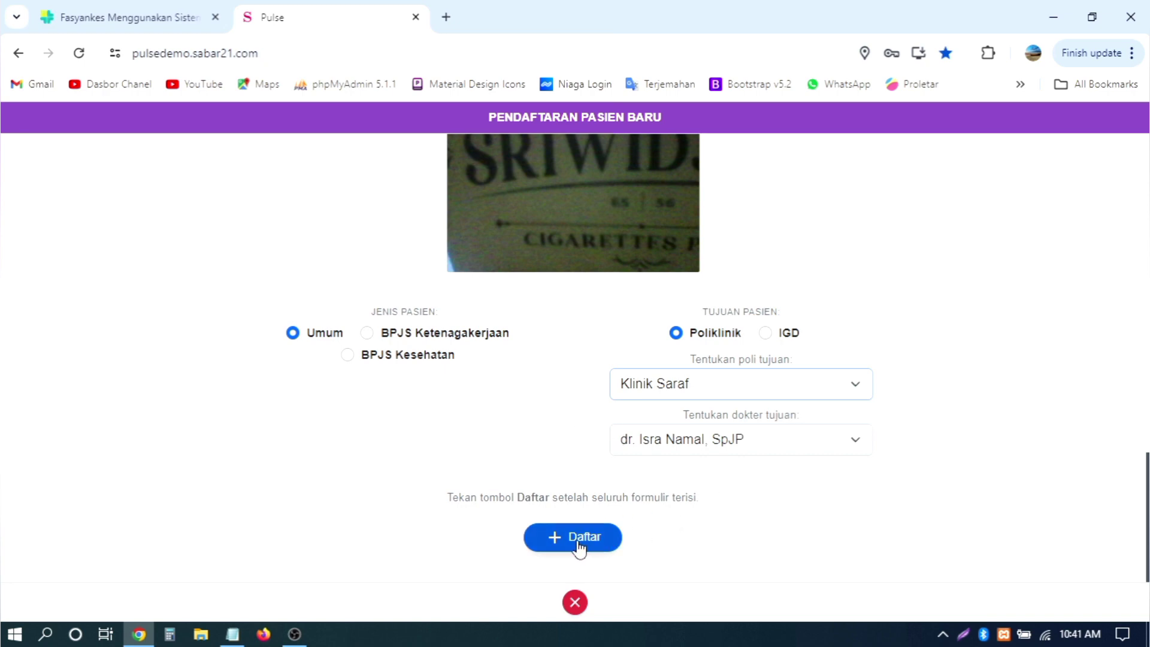
pyautogui.scroll(15, 843, 402)
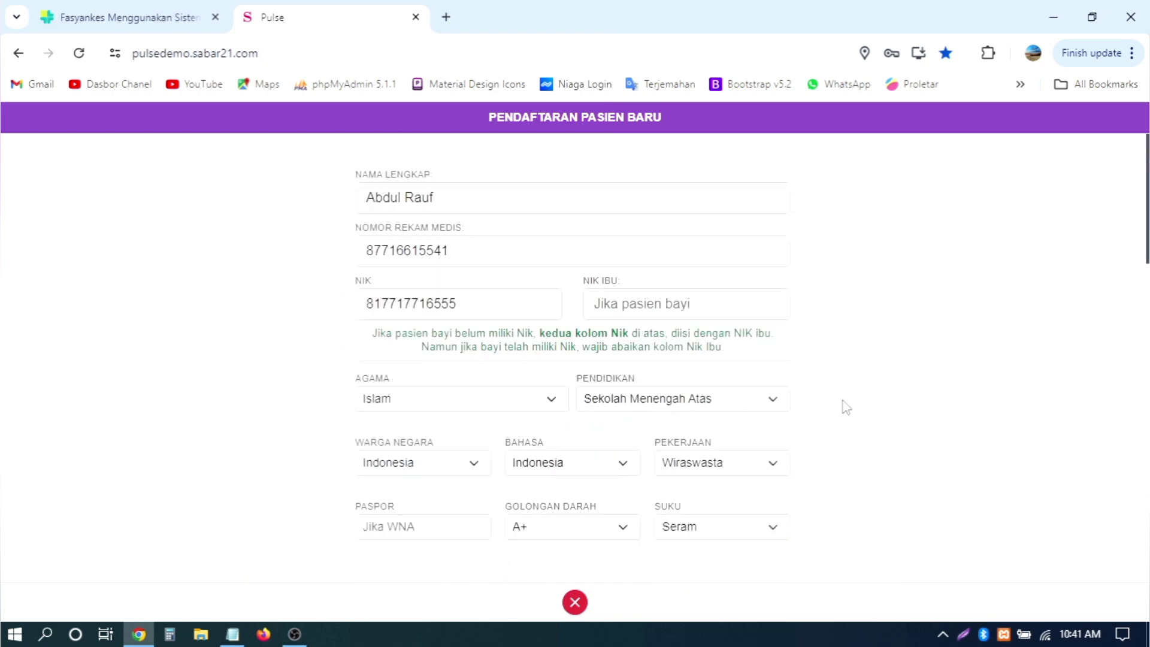
pyautogui.scroll(-3, 845, 407)
pyautogui.scroll(-12, 846, 407)
pyautogui.scroll(12, 843, 404)
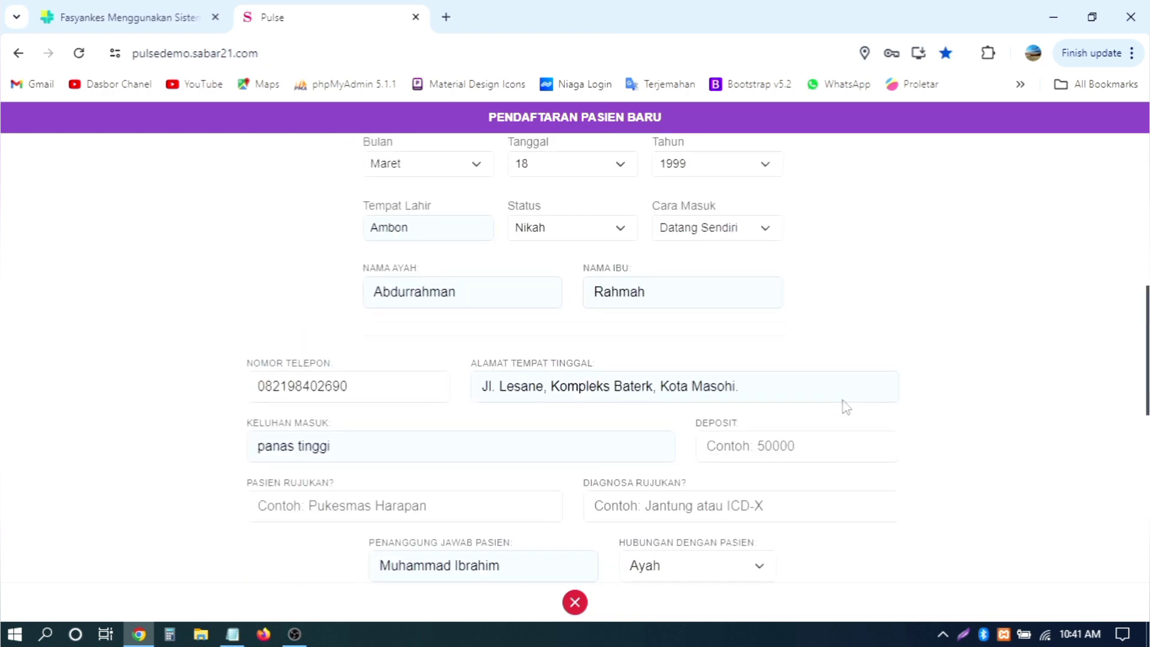
pyautogui.scroll(-12, 844, 405)
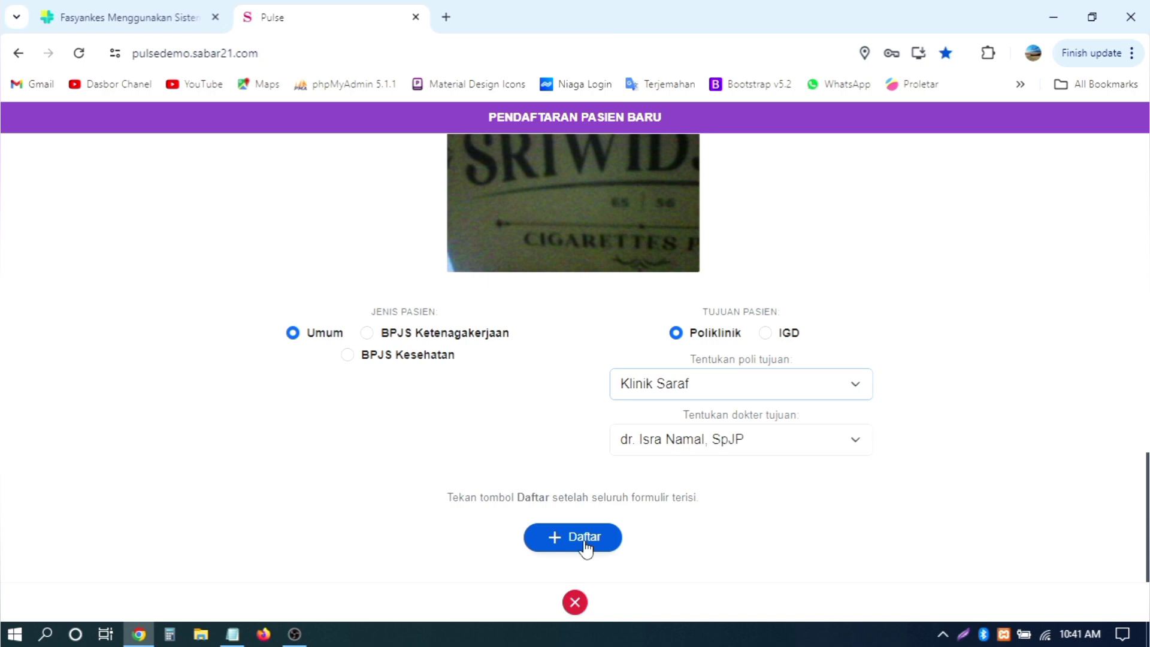
# Step: Submit the form with Daftar and confirm the Klinik Saraf registration is row 1
pyautogui.click(585, 538)
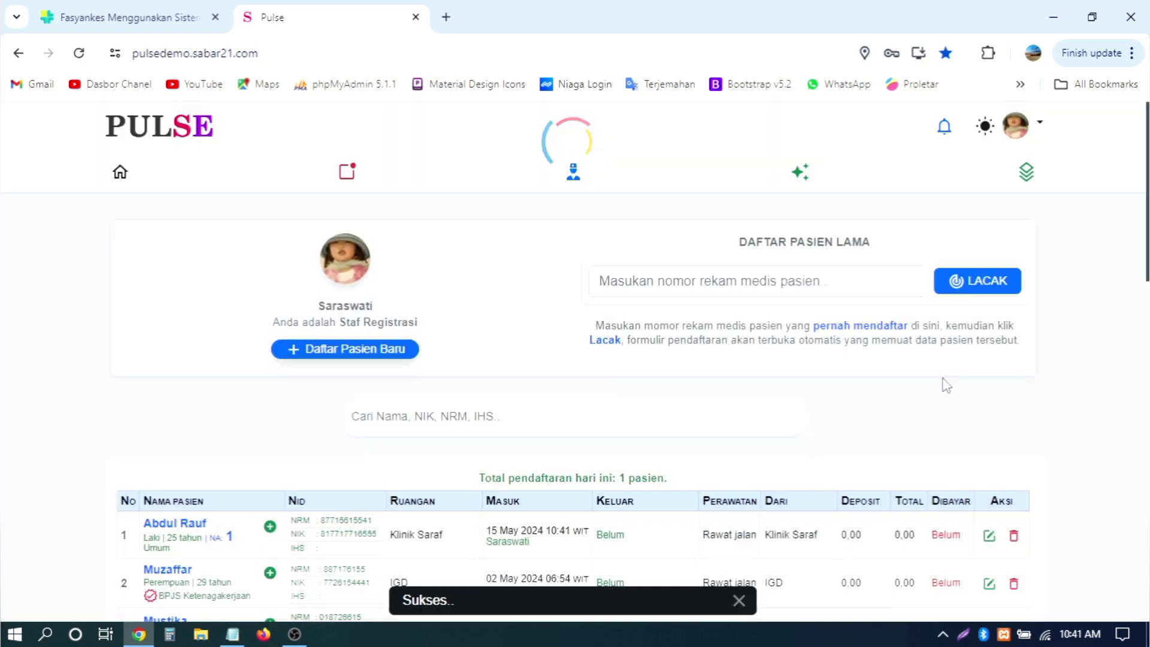
pyautogui.scroll(-3, 946, 385)
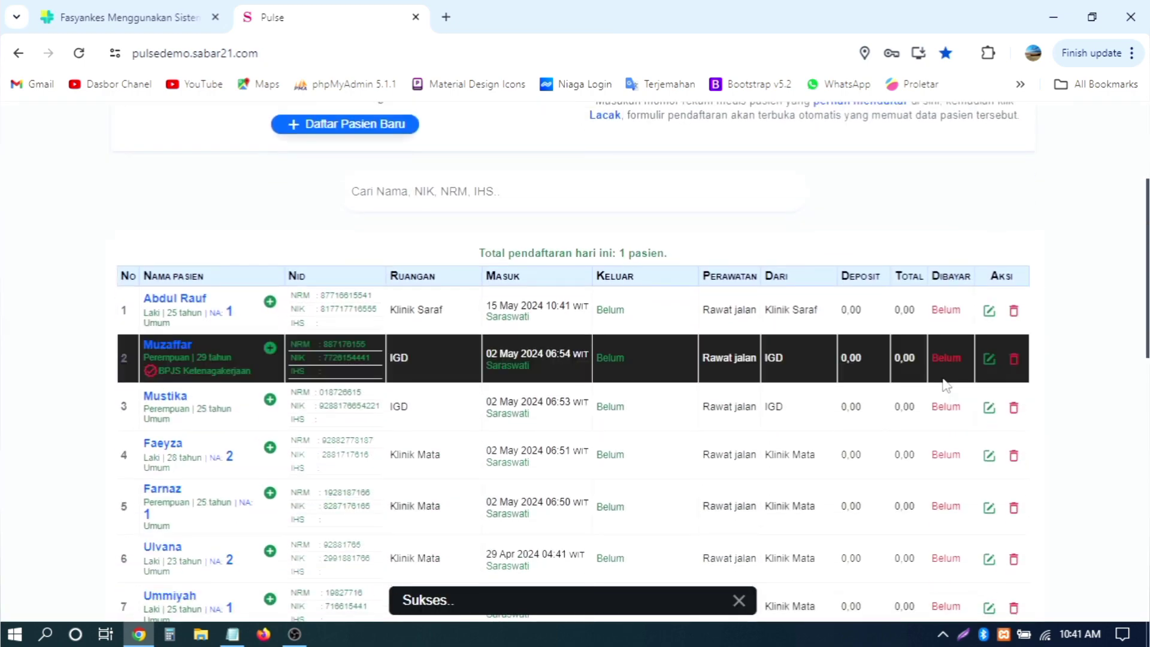
pyautogui.scroll(2, 946, 385)
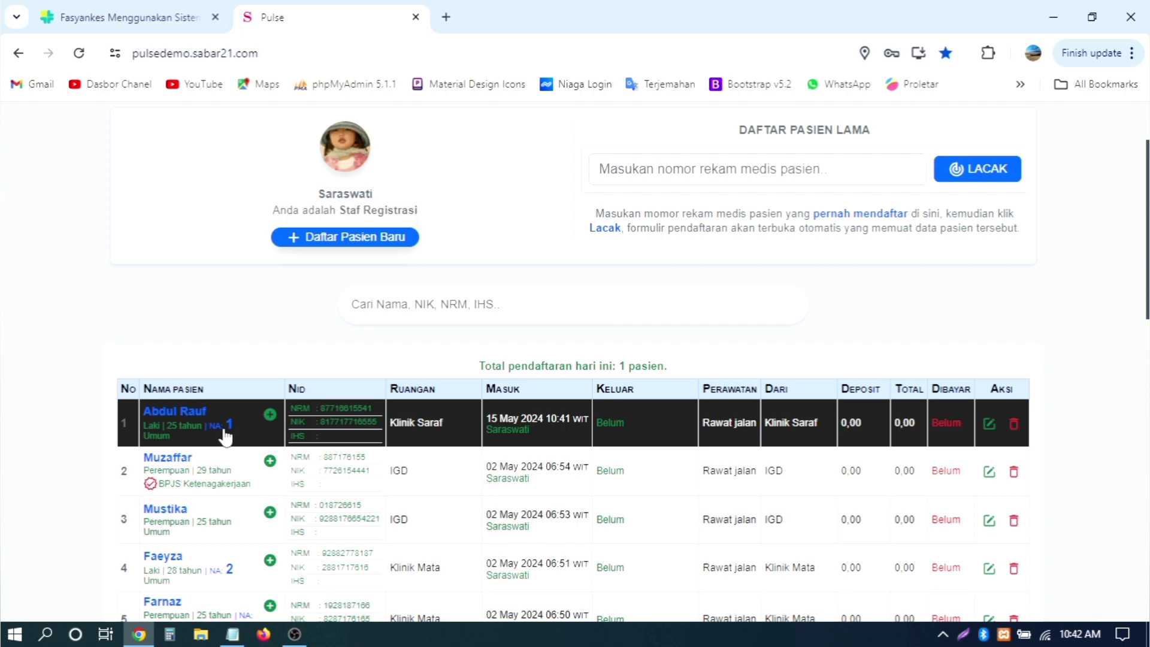
# Step: Open the first patient's edit form, then close it without changes
pyautogui.scroll(2, 1043, 283)
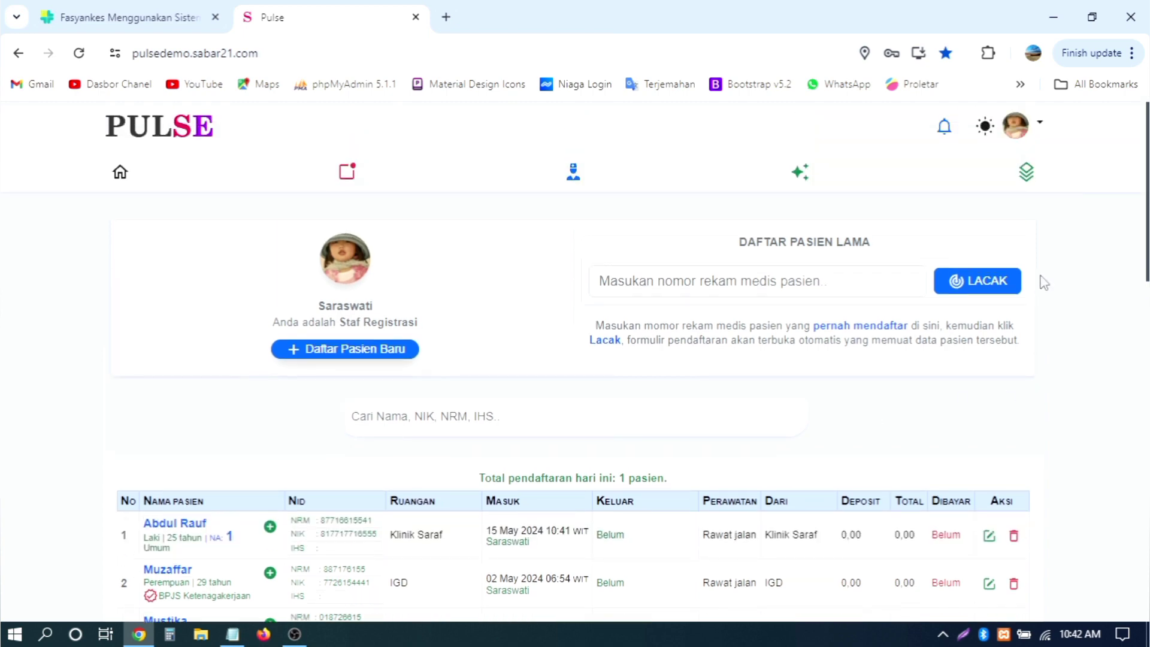
pyautogui.scroll(-4, 1044, 282)
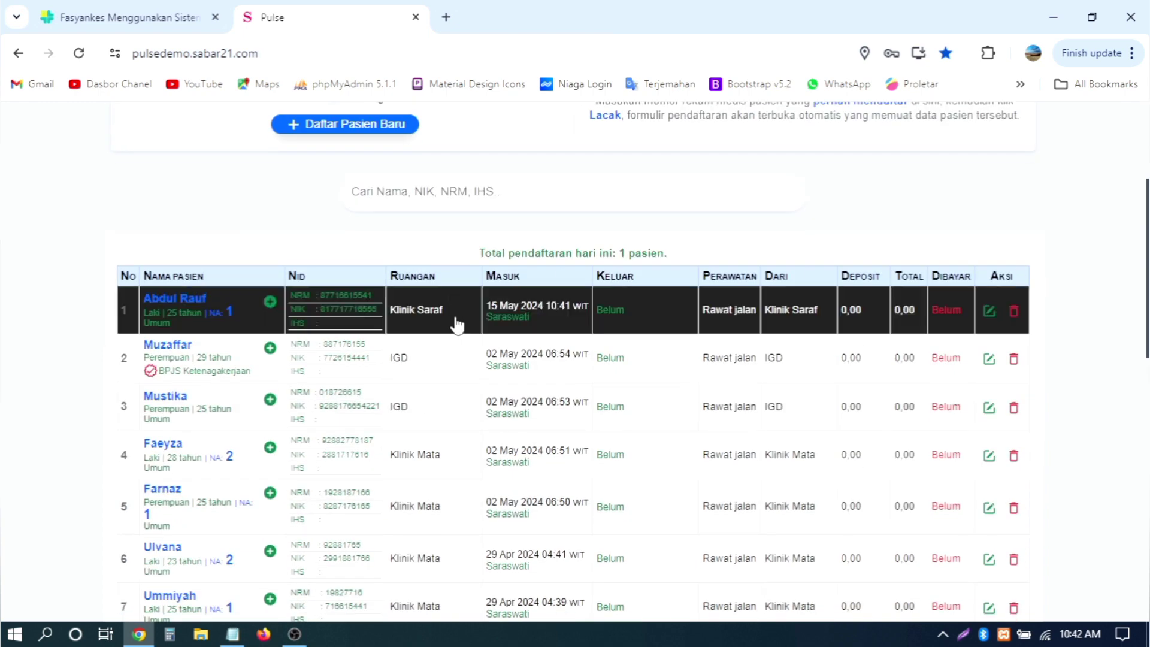
pyautogui.scroll(4, 1085, 234)
pyautogui.scroll(-4, 1081, 232)
pyautogui.click(988, 311)
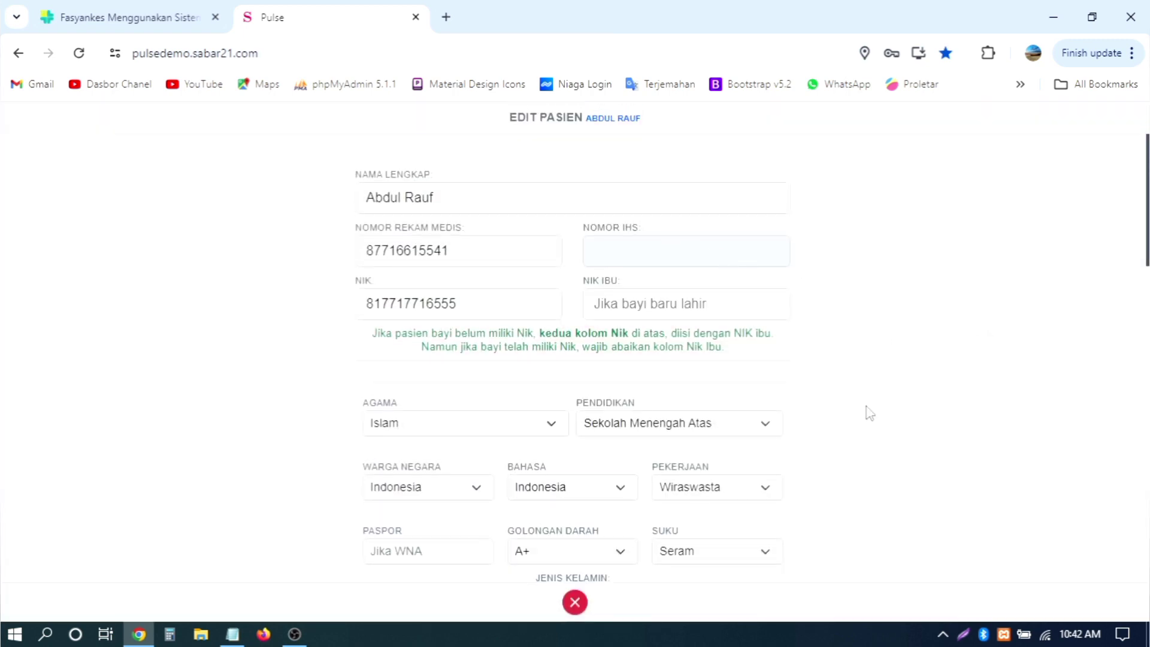
pyautogui.click(574, 602)
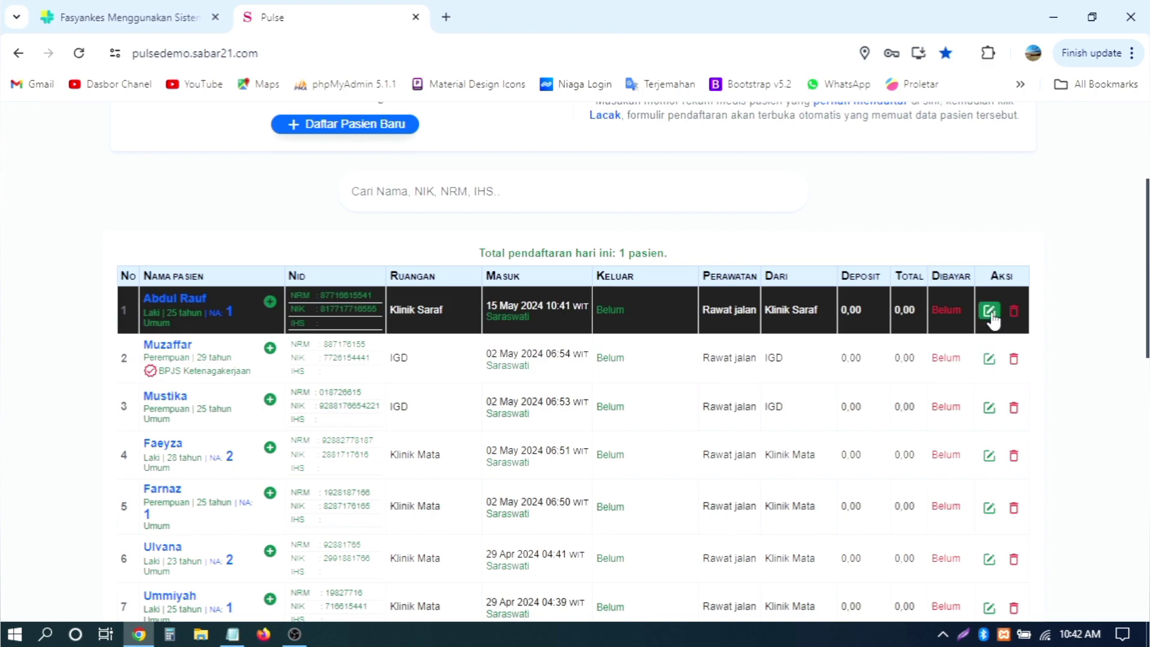
# Step: Replace the first patient's full name with a new name and save the update
pyautogui.click(989, 312)
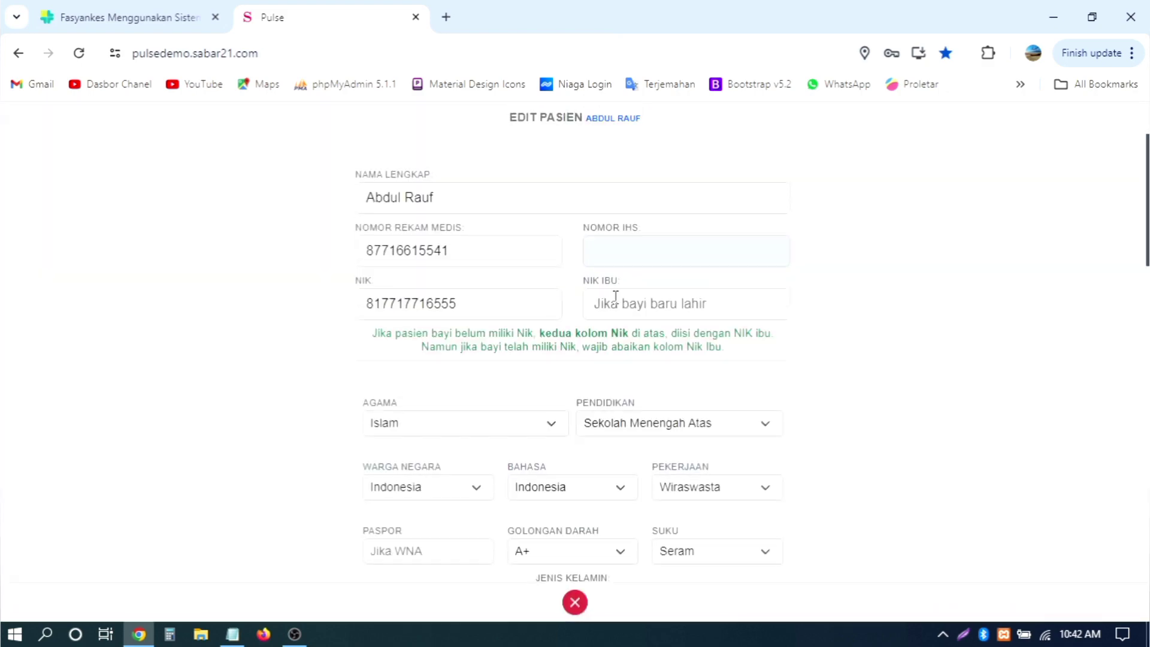
pyautogui.scroll(-15, 616, 296)
pyautogui.scroll(10, 617, 300)
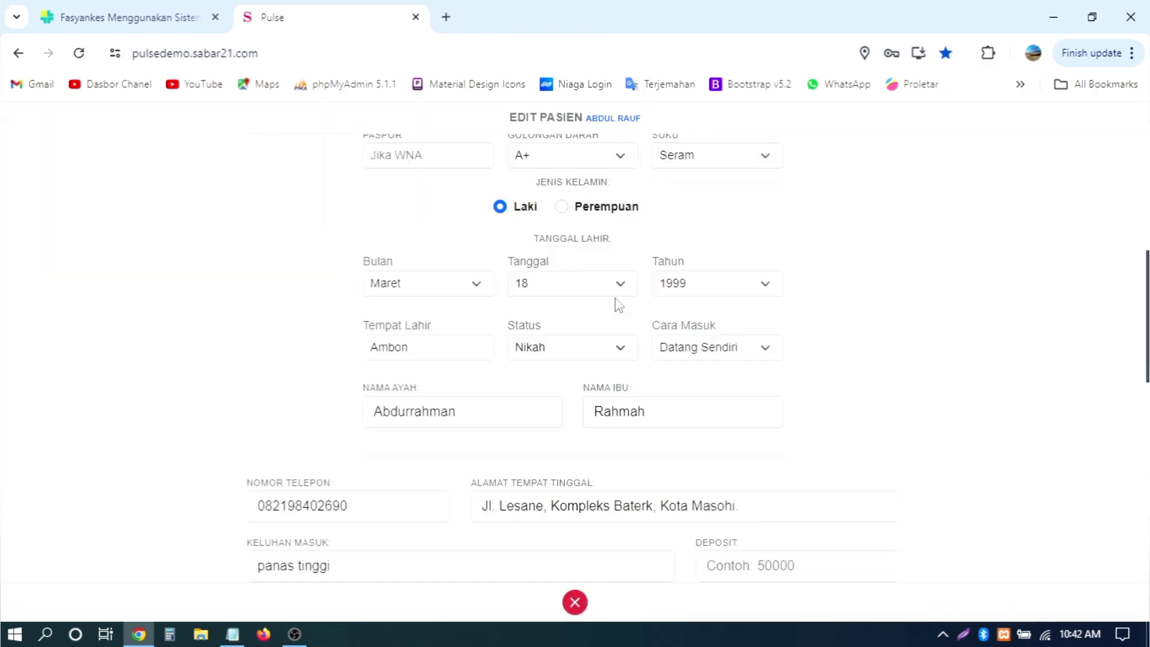
pyautogui.scroll(6, 616, 302)
pyautogui.click(464, 204)
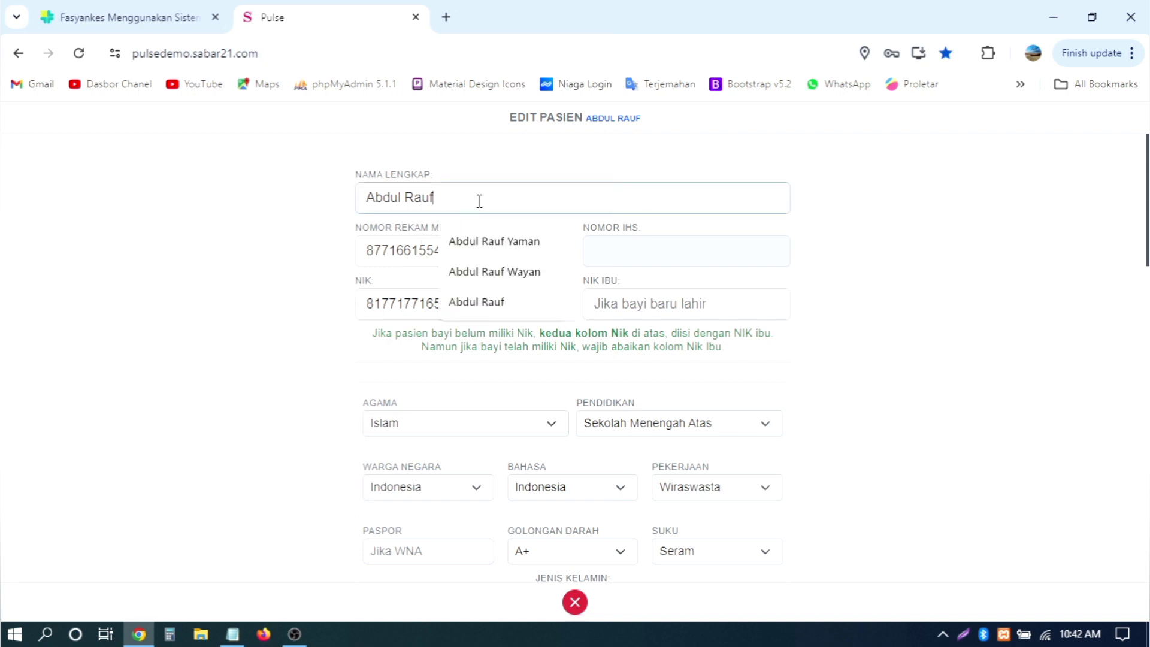
pyautogui.press('BackSpace')
pyautogui.press('BackSpace')
pyautogui.press('BackSpace')
pyautogui.press('BackSpace')
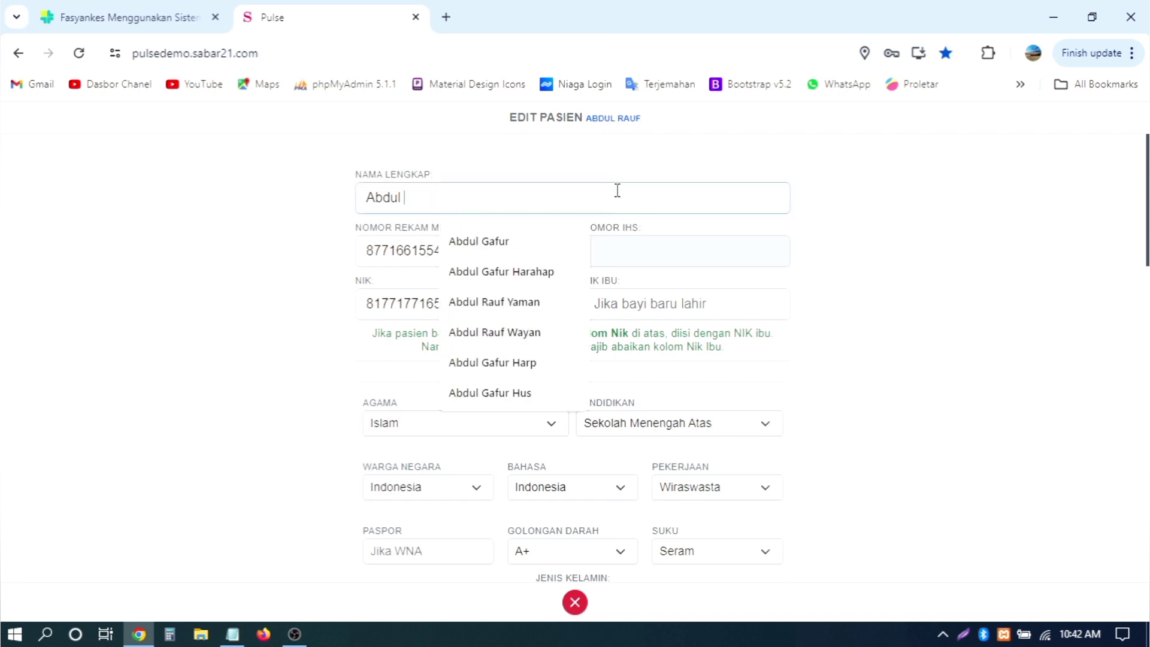
pyautogui.press('BackSpace')
pyautogui.press('BackSpace')
pyautogui.press('BackSpace')
pyautogui.press('BackSpace')
pyautogui.press('BackSpace')
pyautogui.press('BackSpace')
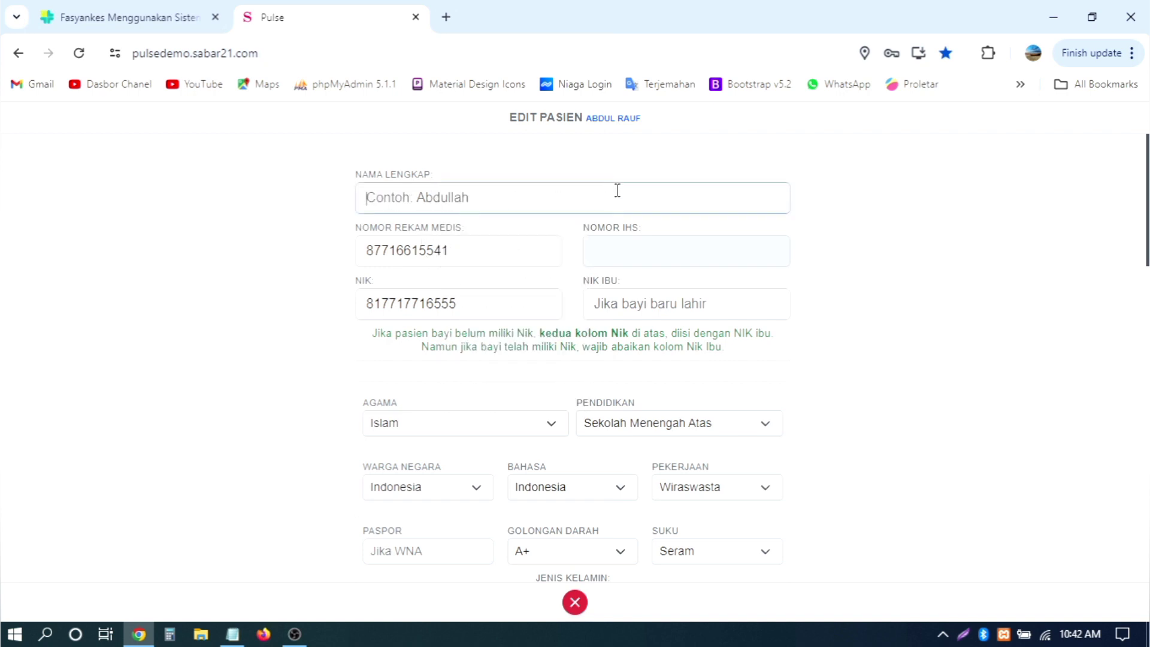
pyautogui.write('Su')
pyautogui.press('BackSpace')
pyautogui.press('BackSpace')
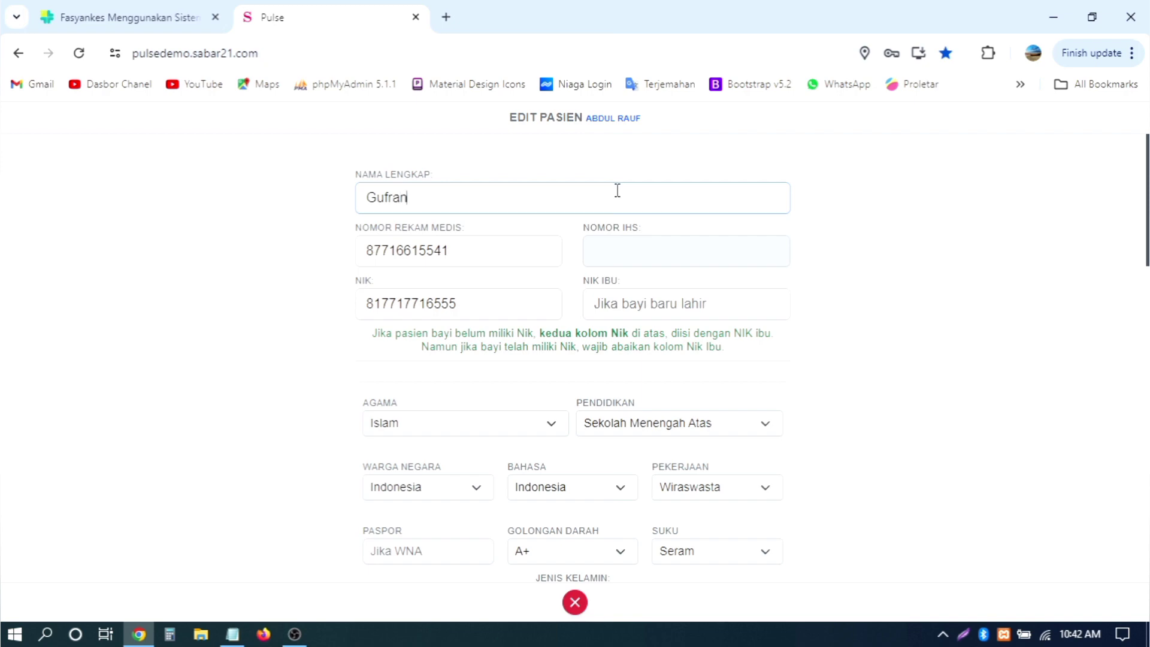
pyautogui.scroll(-18, 739, 212)
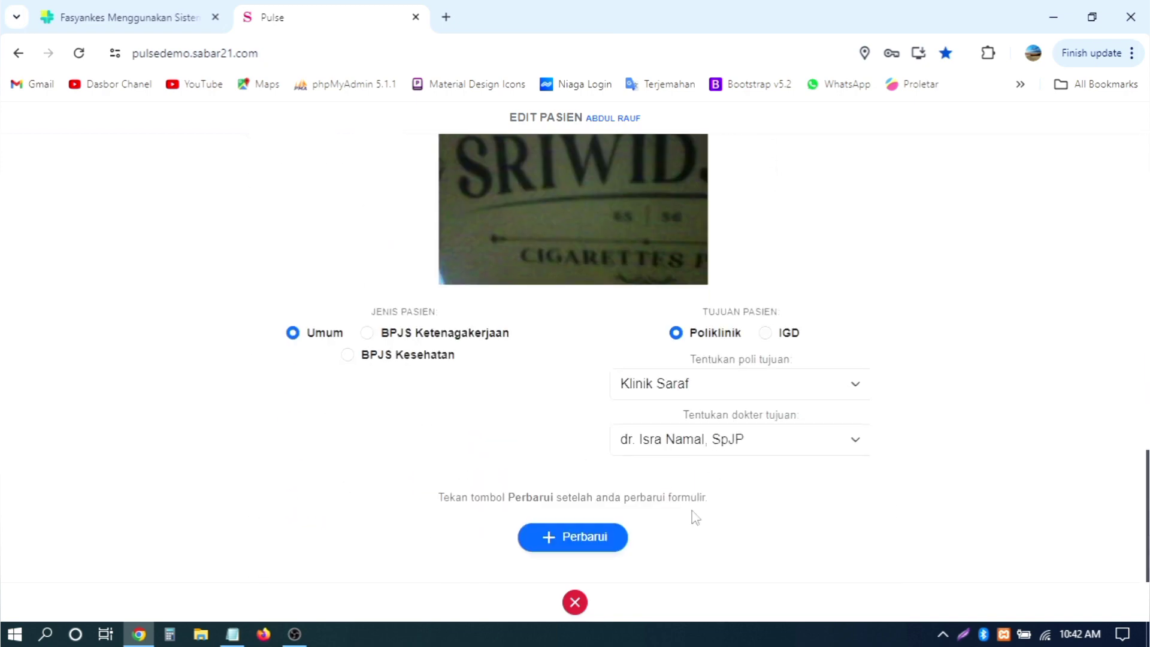
pyautogui.click(584, 537)
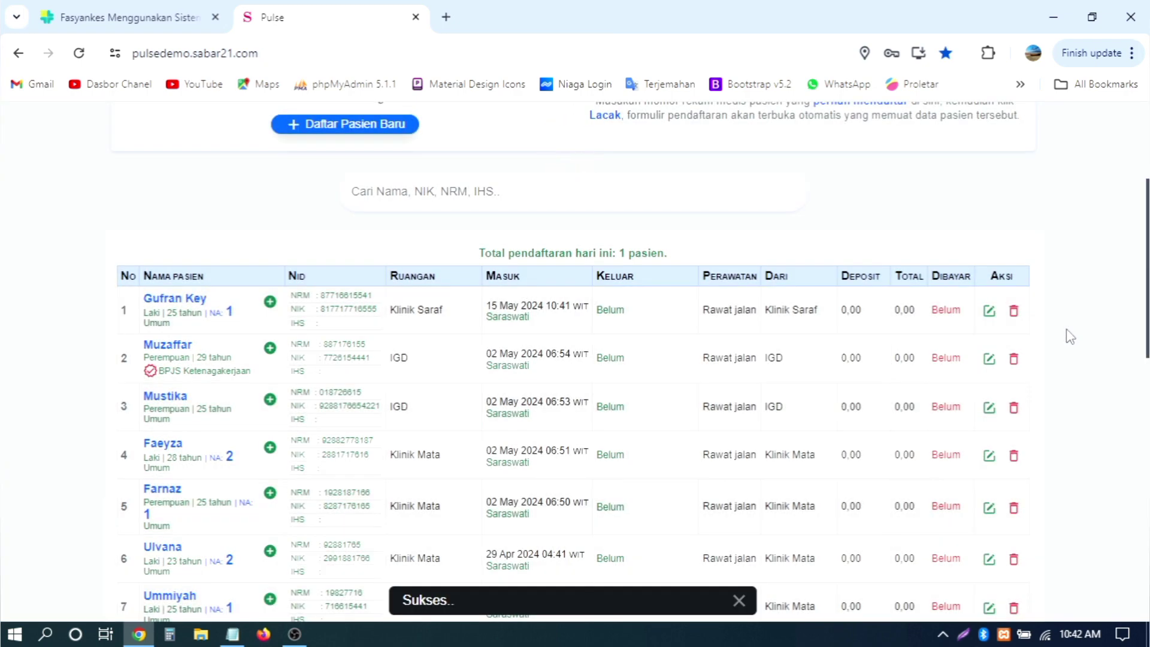
# Step: Reopen the renamed patient, keep Klinik Saraf as destination clinic, and close without updating
pyautogui.scroll(-2, 1070, 337)
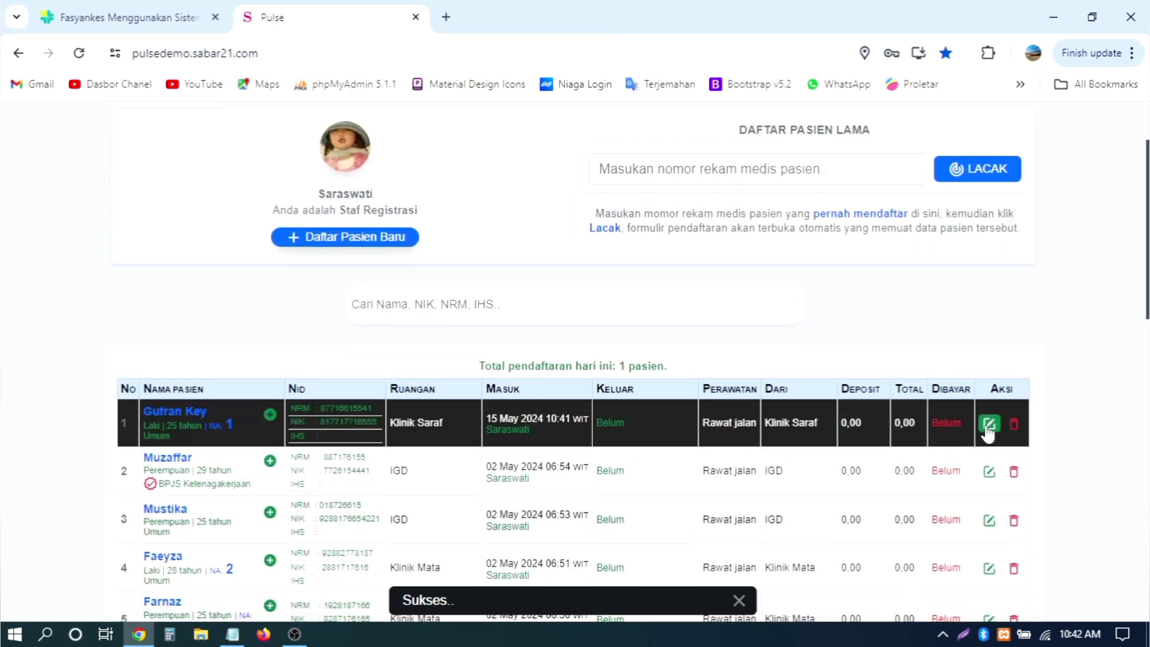
pyautogui.click(989, 424)
pyautogui.scroll(-15, 800, 326)
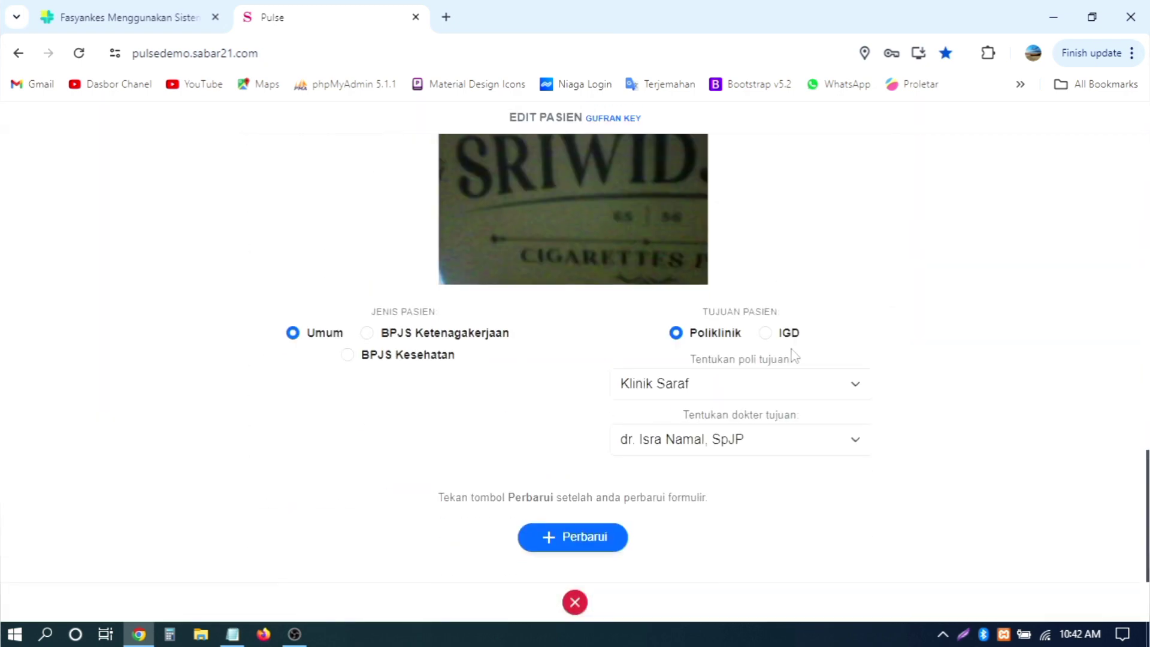
pyautogui.click(716, 390)
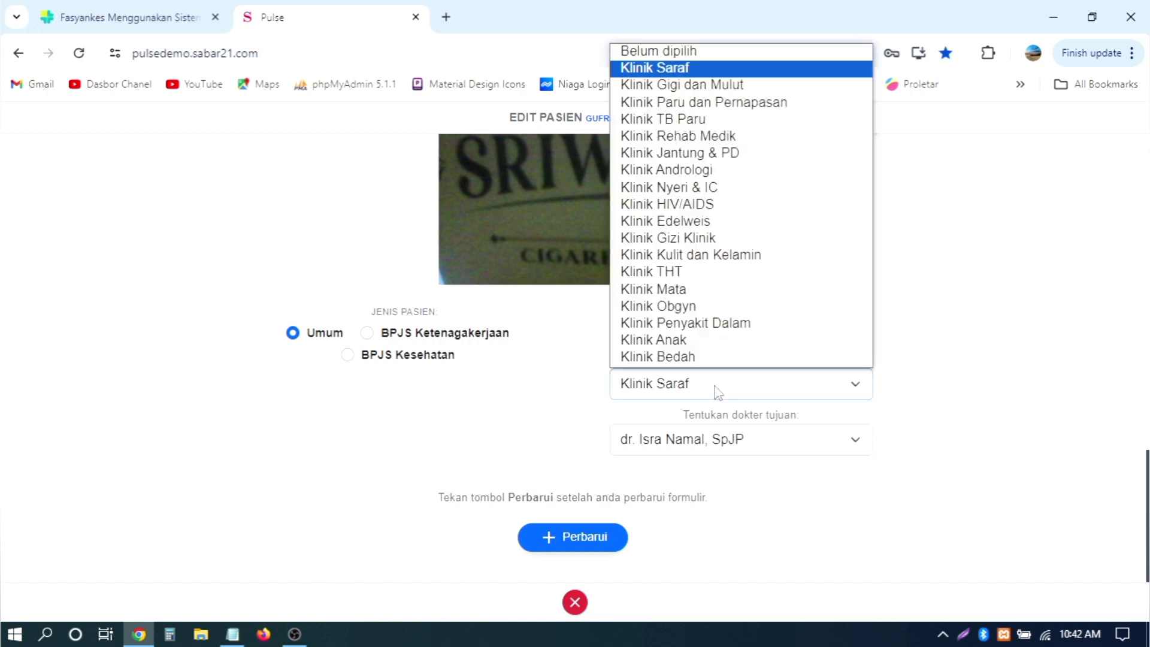
pyautogui.click(946, 344)
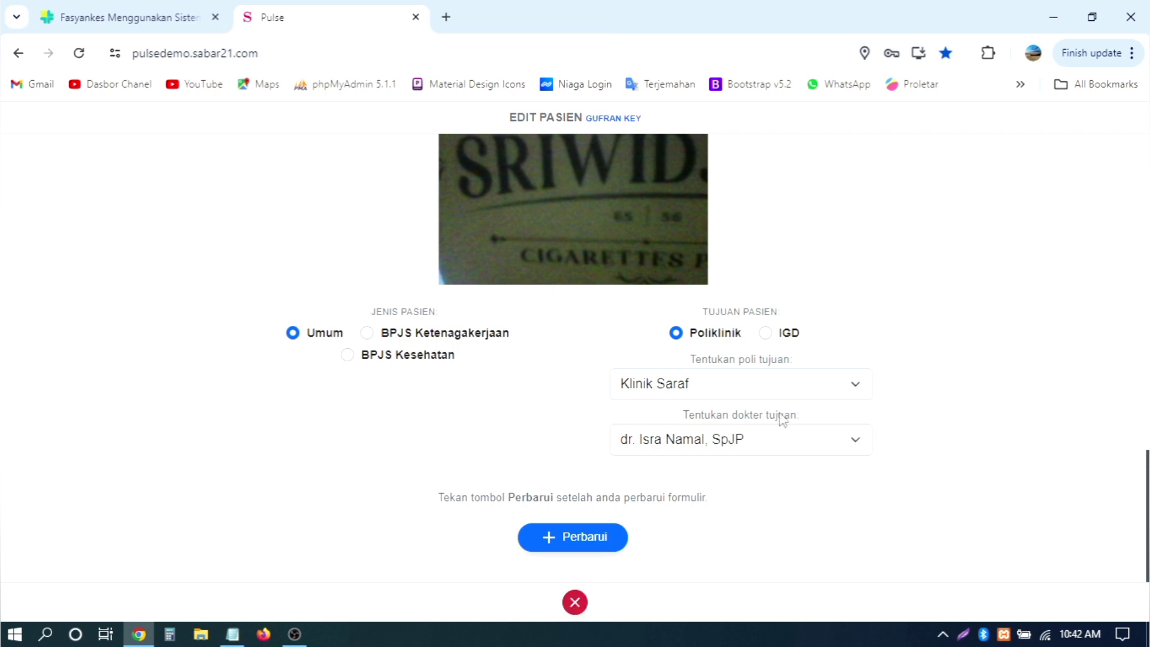
pyautogui.click(745, 392)
pyautogui.click(745, 394)
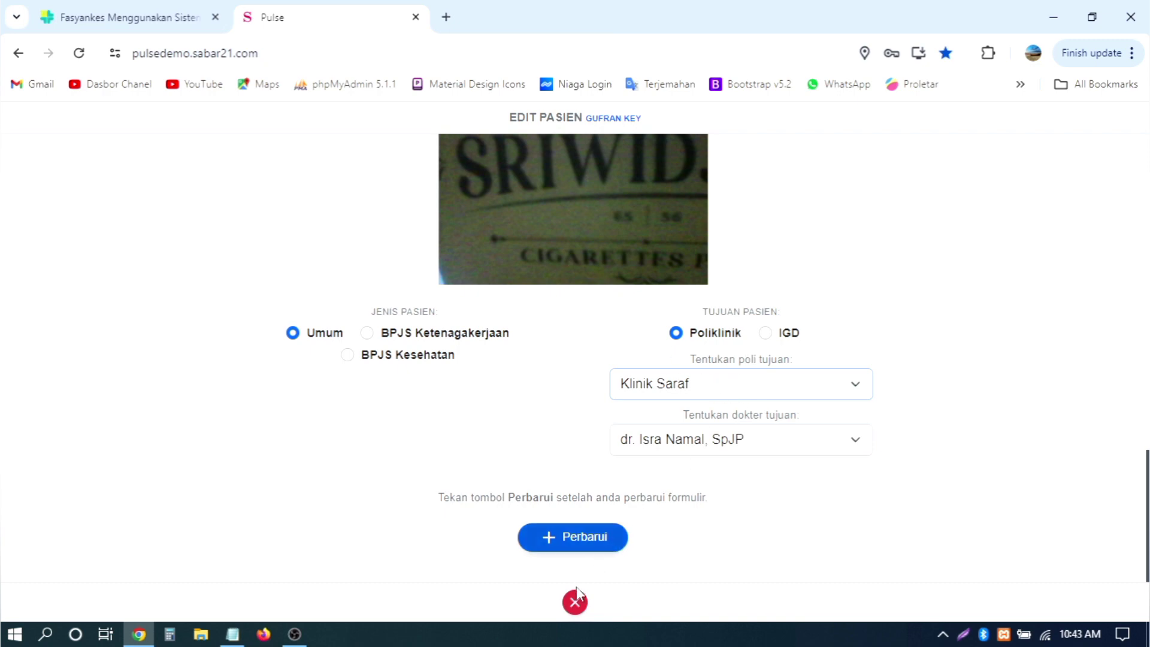
pyautogui.click(574, 602)
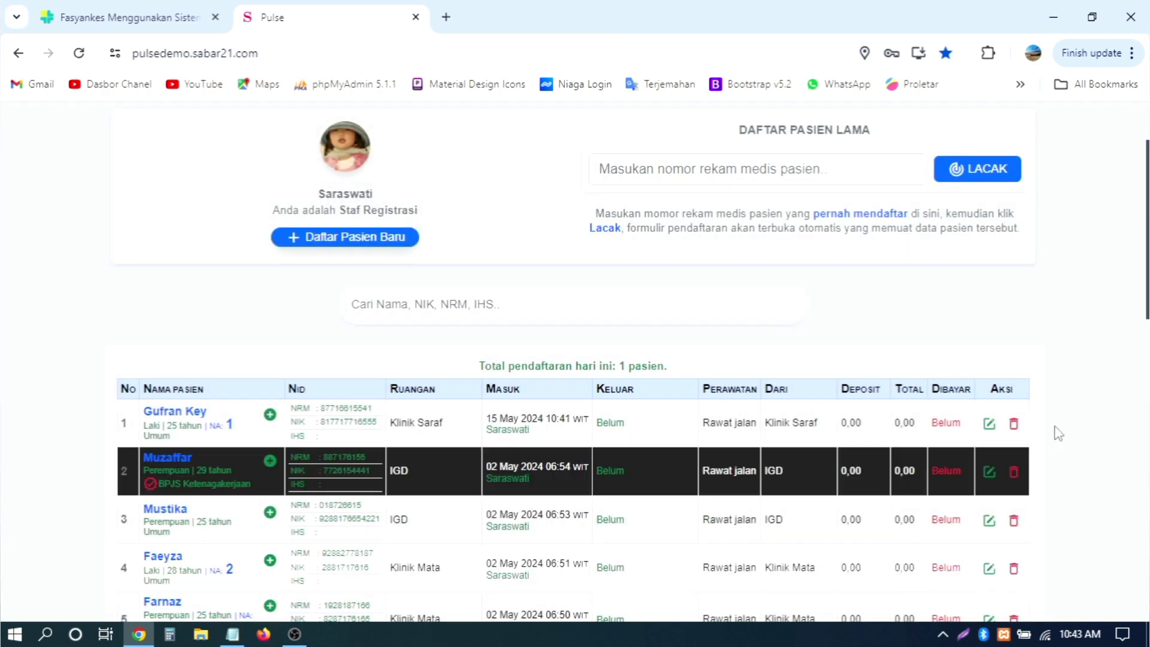
pyautogui.click(1012, 426)
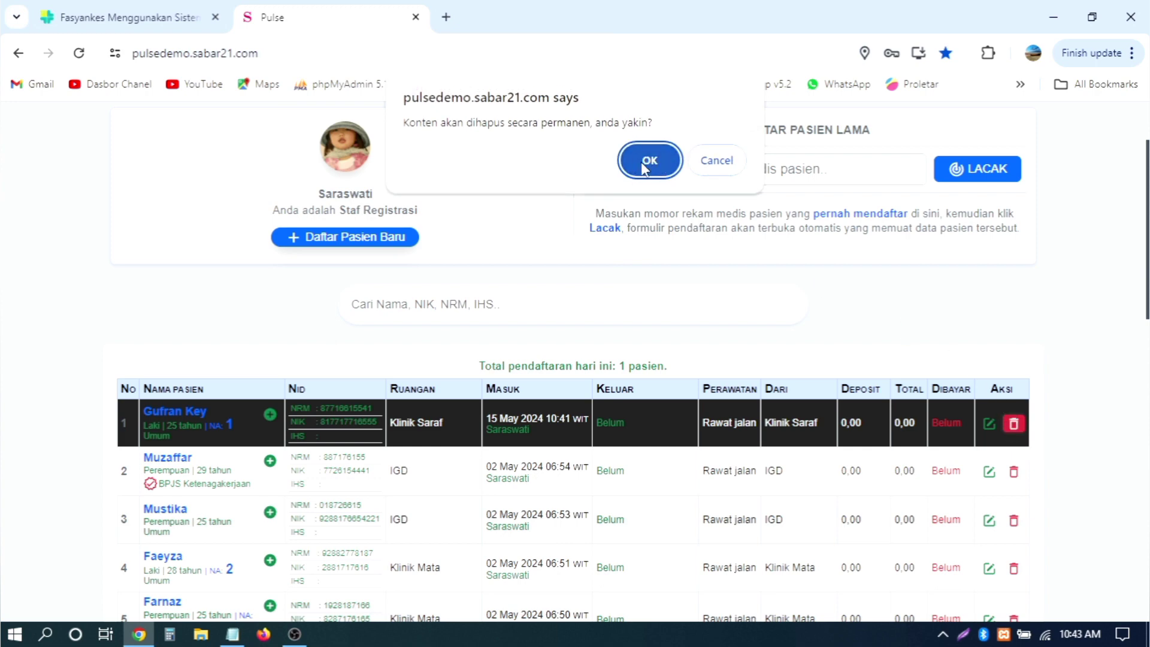
pyautogui.click(716, 165)
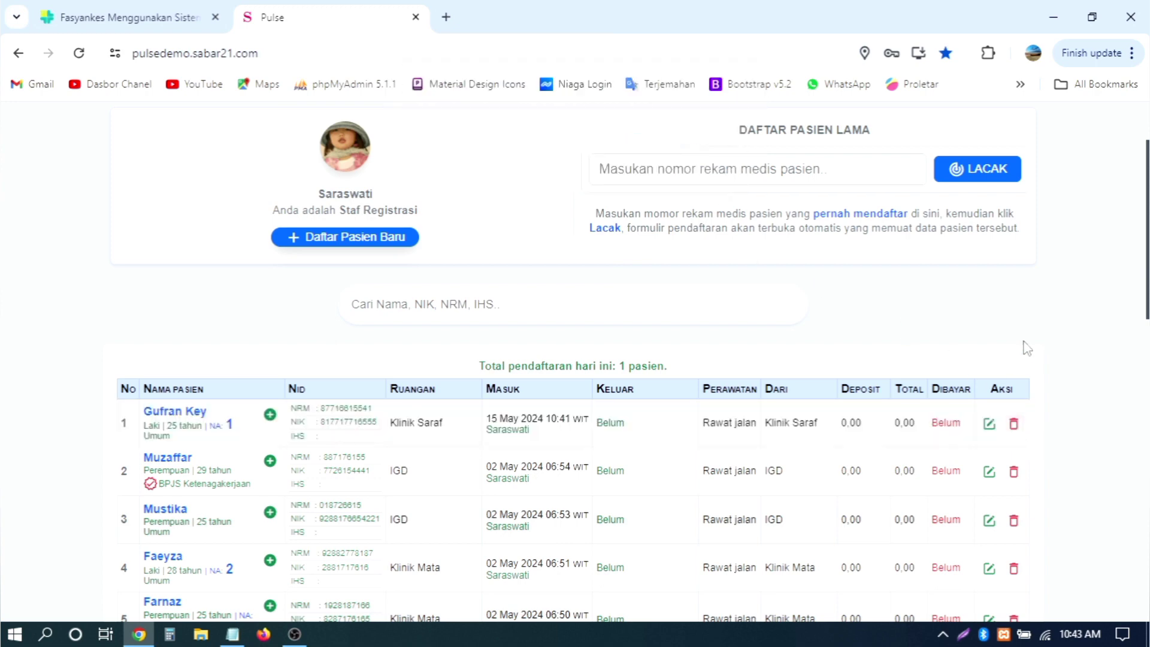
pyautogui.scroll(-4, 1027, 347)
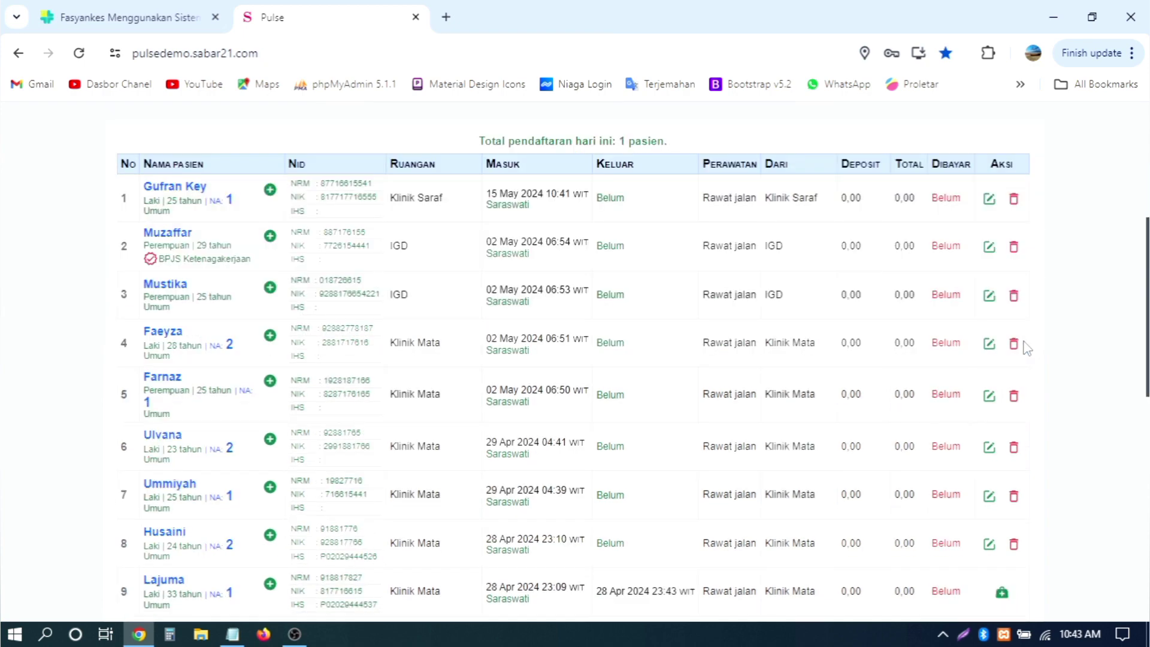
pyautogui.scroll(2, 1027, 330)
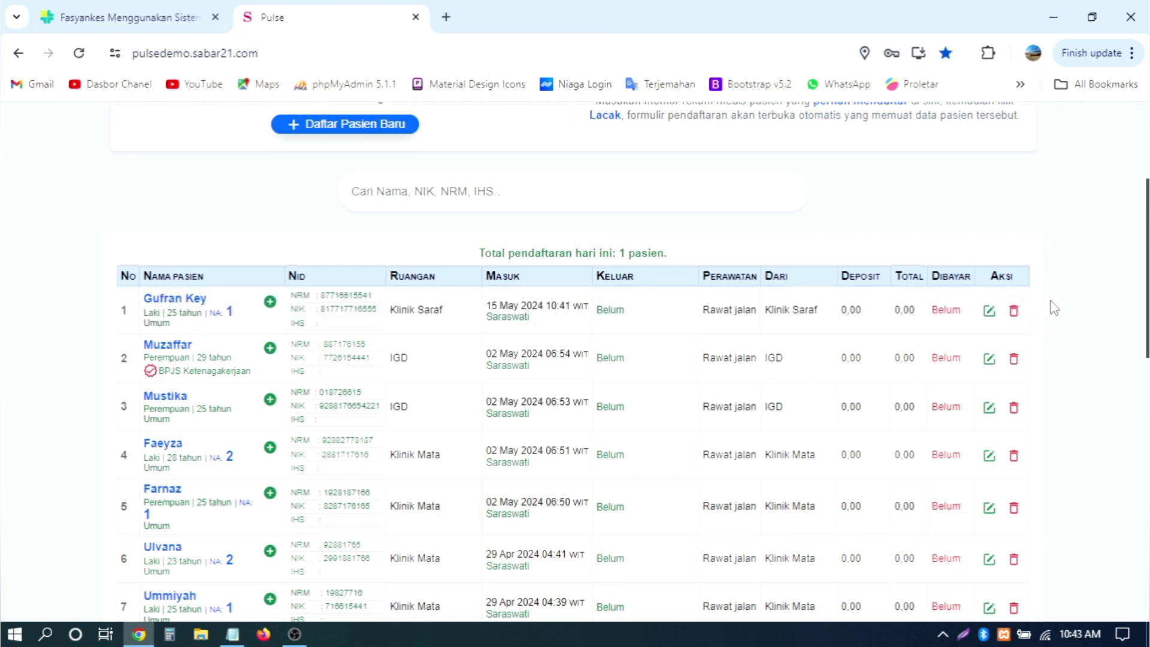
pyautogui.scroll(2, 1053, 308)
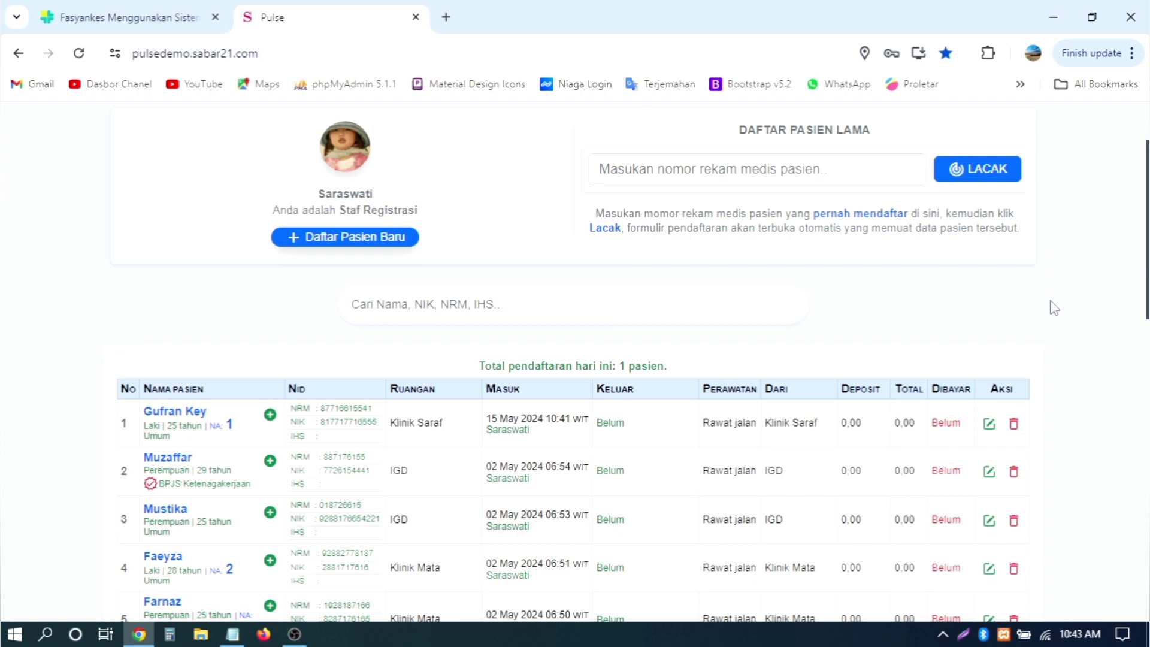
pyautogui.scroll(-1, 1055, 338)
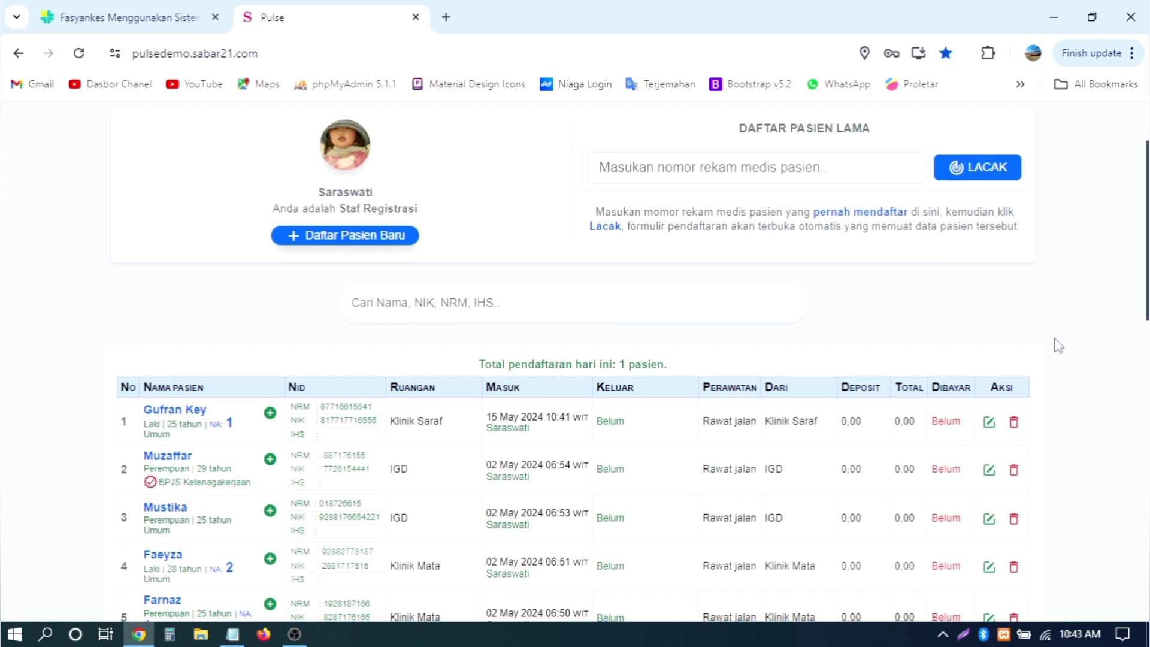
pyautogui.scroll(-2, 1058, 345)
pyautogui.scroll(5, 1057, 346)
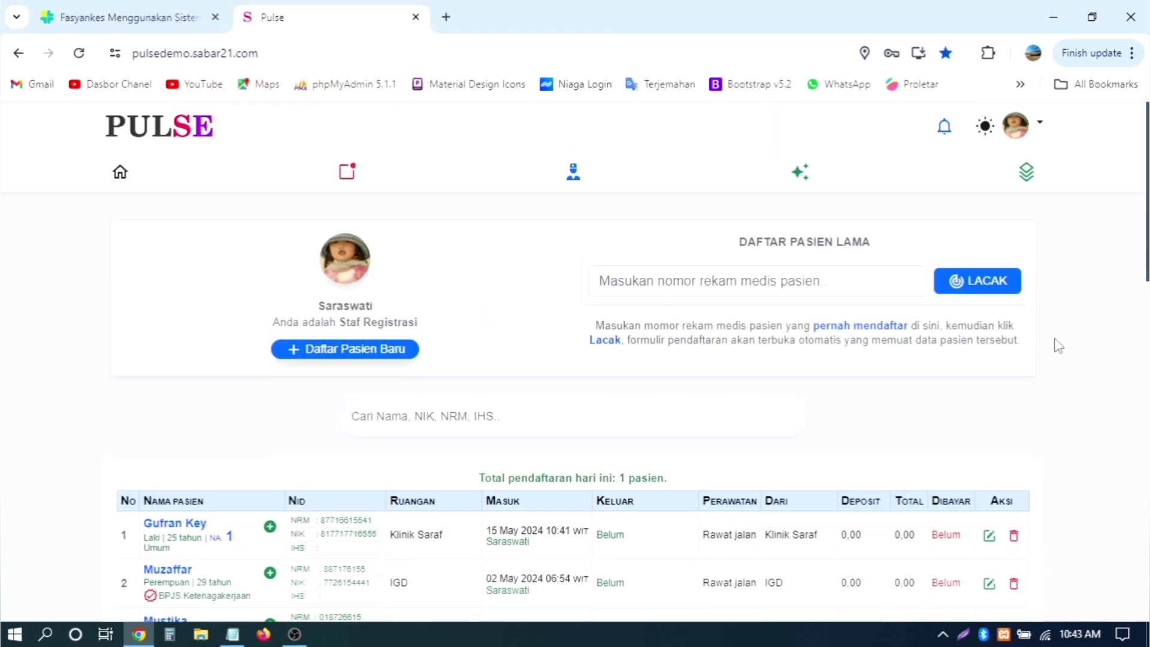
pyautogui.scroll(-2, 1057, 345)
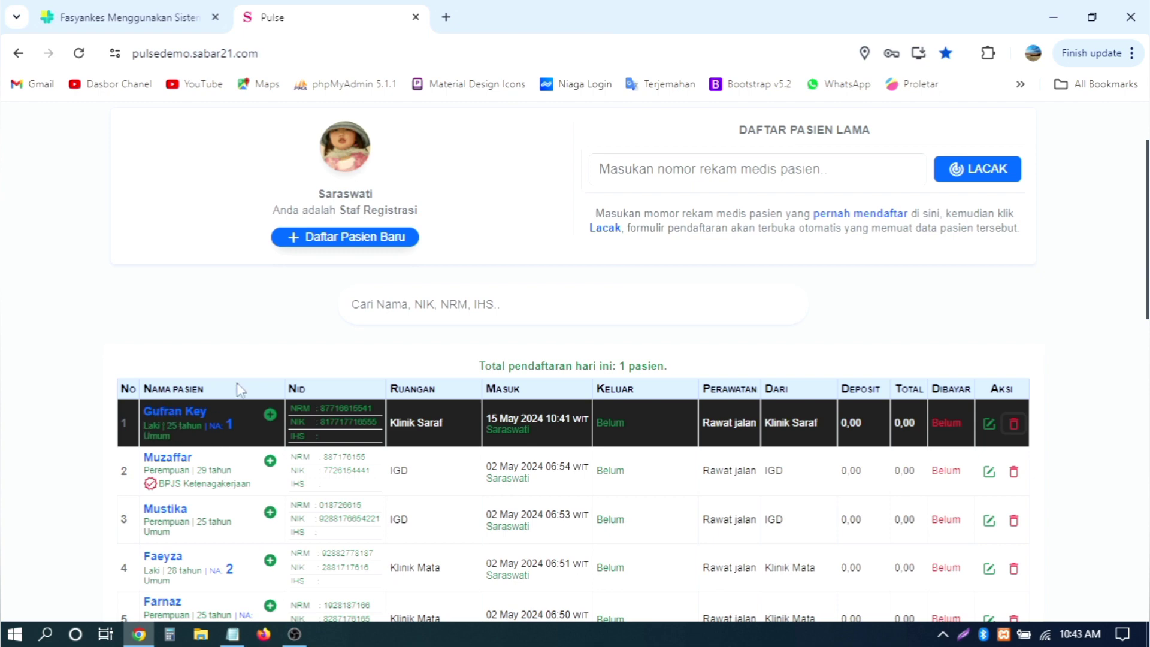
pyautogui.scroll(-5, 437, 314)
pyautogui.scroll(-6, 437, 313)
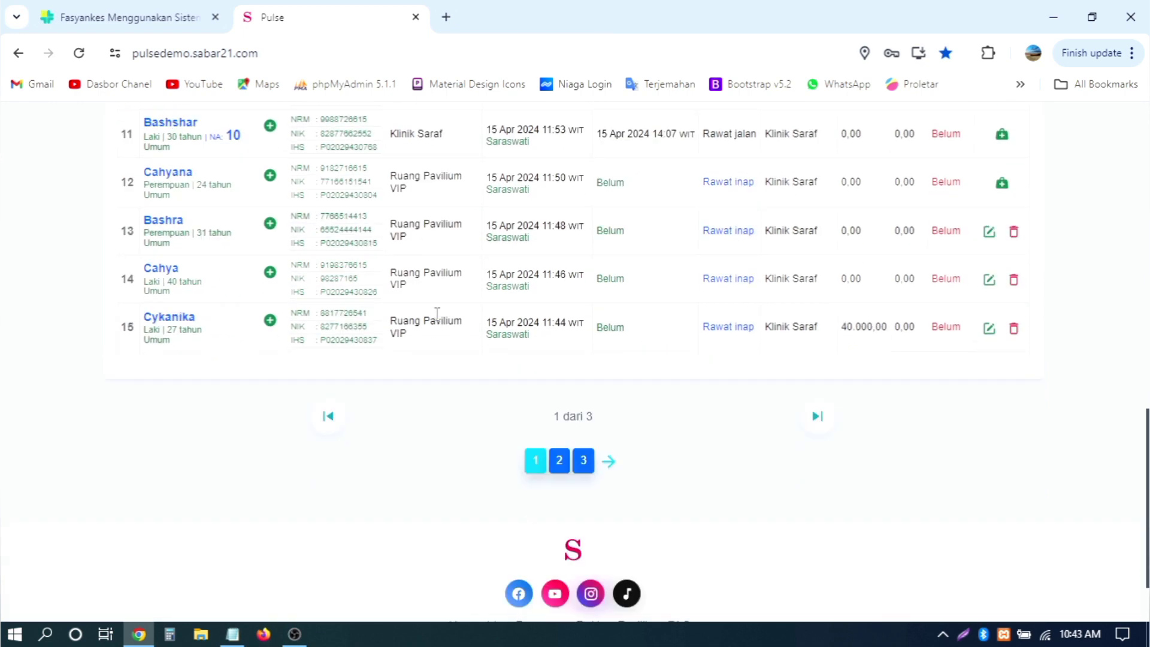
pyautogui.scroll(4, 437, 320)
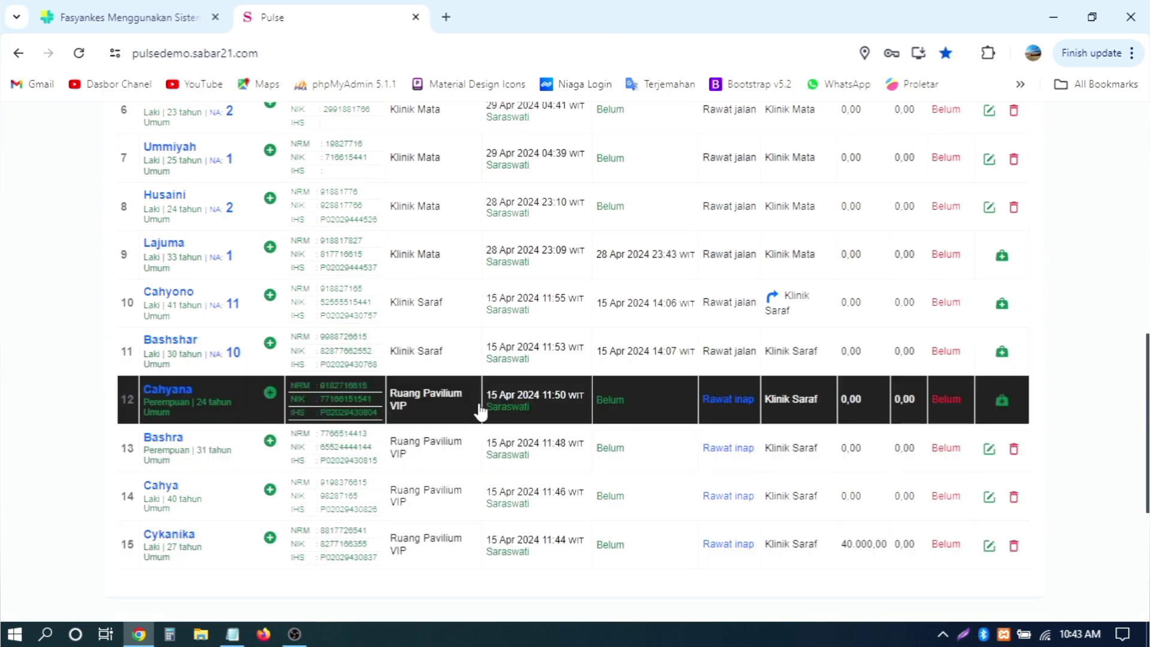
pyautogui.scroll(9, 480, 411)
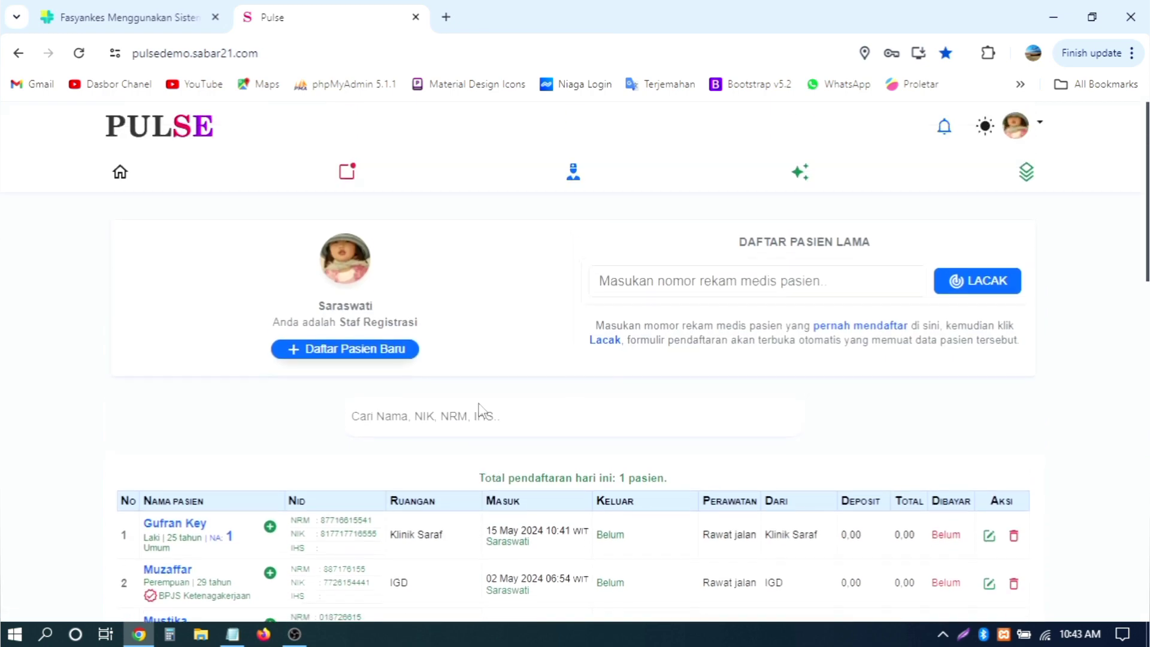
pyautogui.scroll(-3, 478, 410)
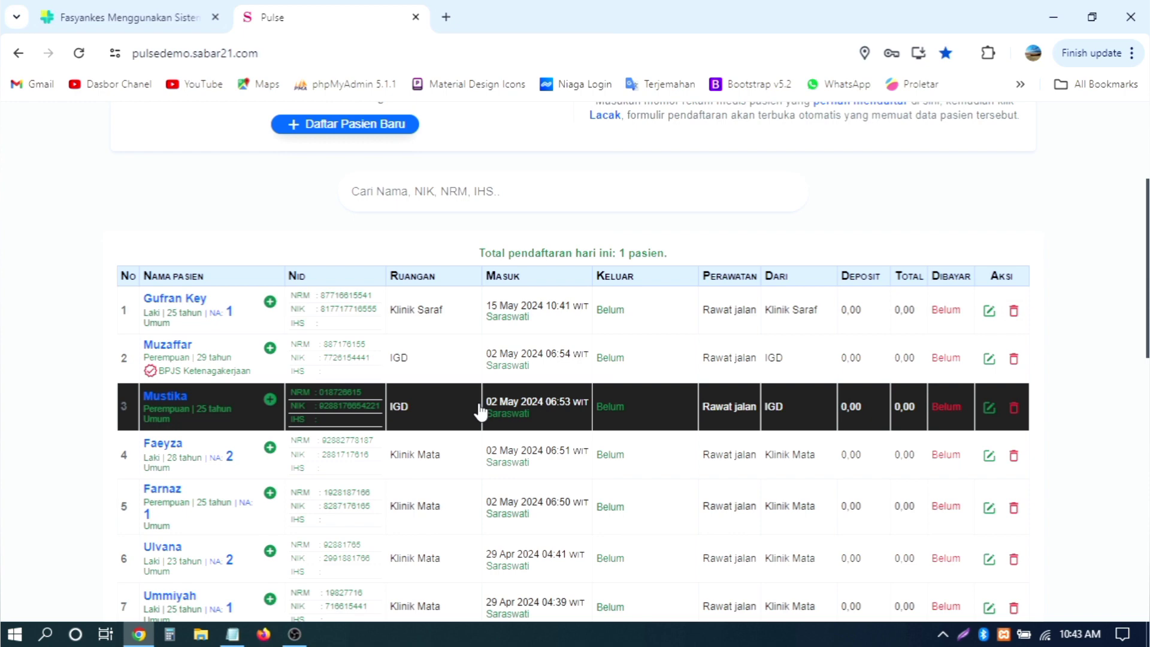
pyautogui.scroll(-7, 480, 411)
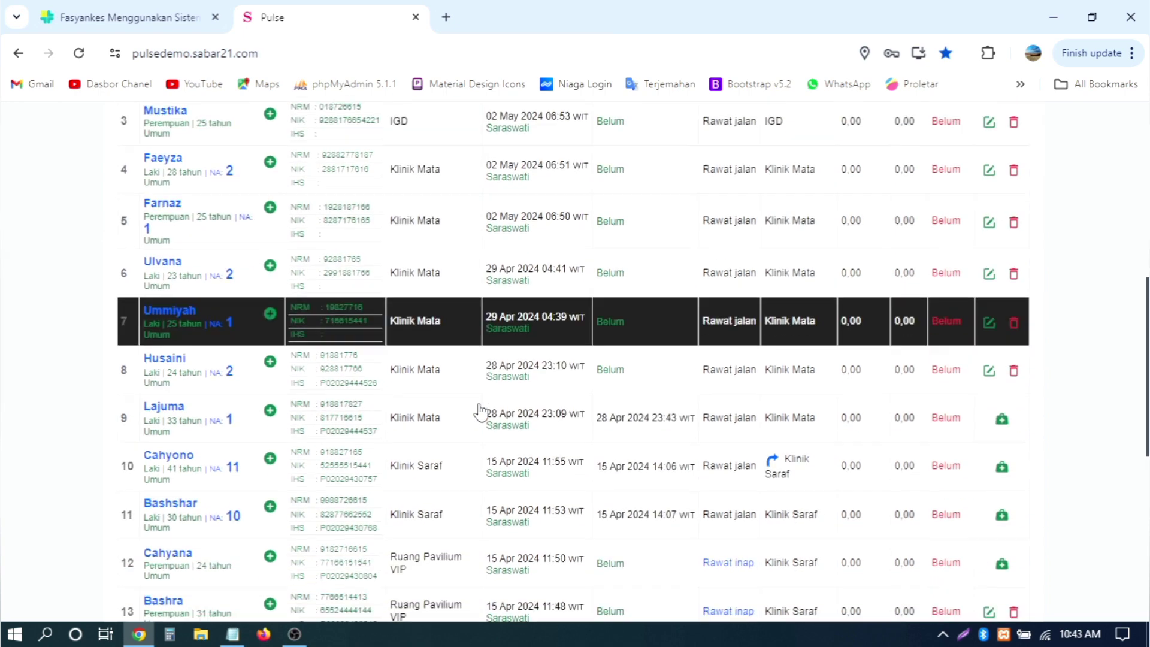
pyautogui.scroll(-2, 480, 411)
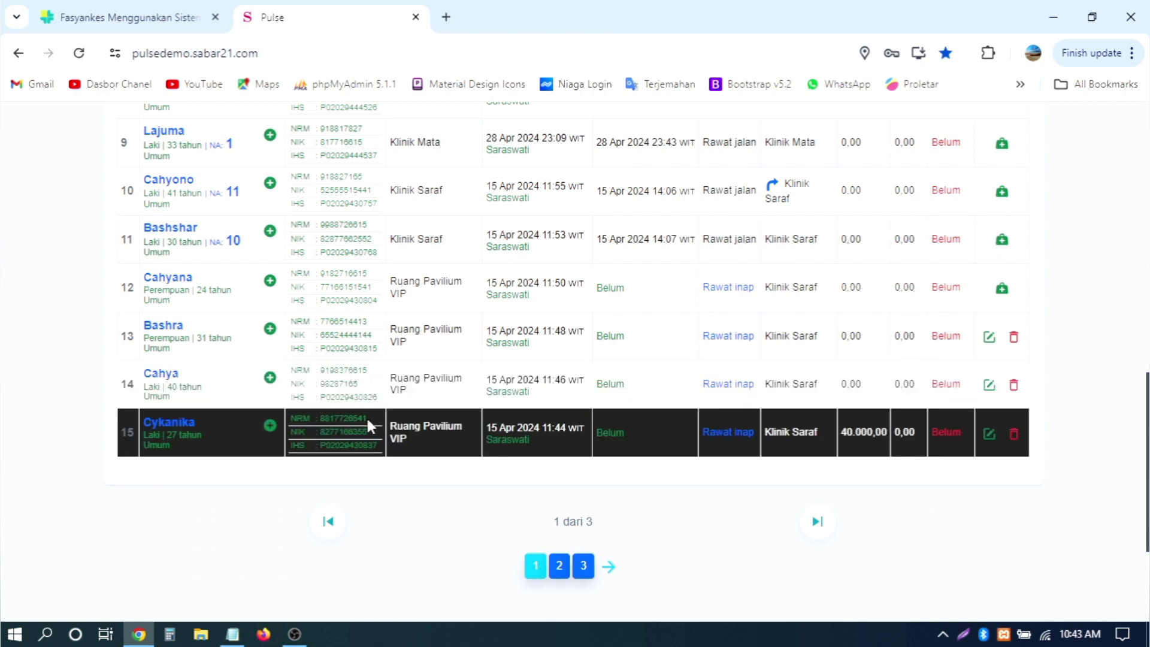
# Step: Copy a patient's medical record number from the patient table
pyautogui.moveTo(367, 419); pyautogui.dragTo(329, 418)
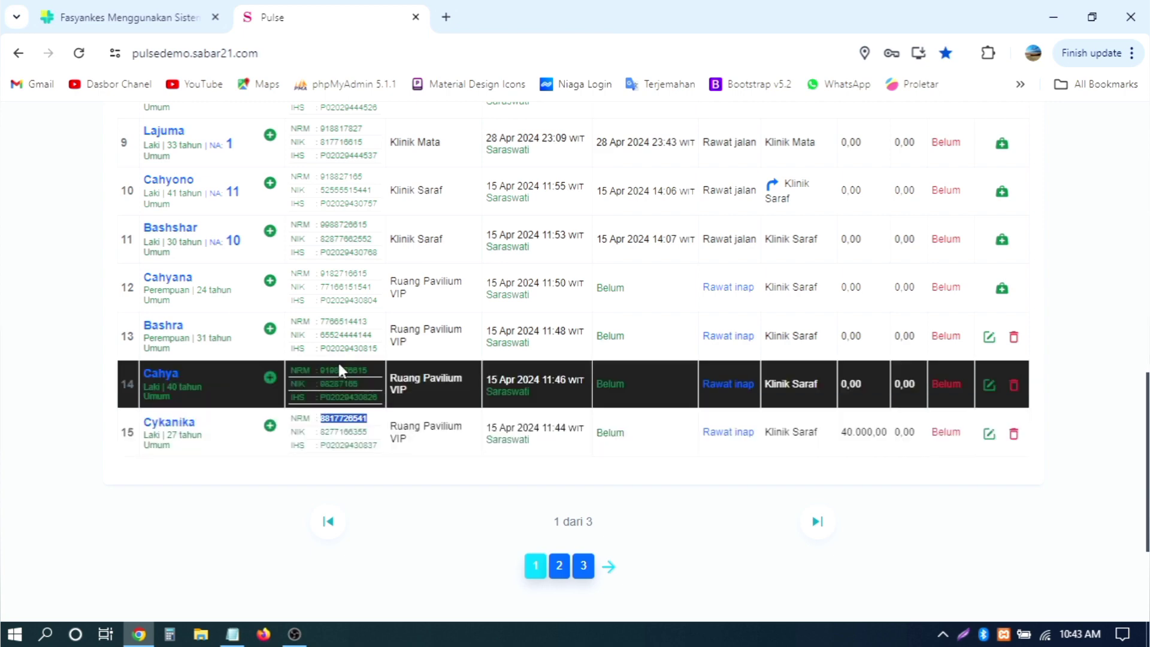
pyautogui.moveTo(367, 224); pyautogui.dragTo(322, 222)
pyautogui.hotkey('ctrl', 'c')
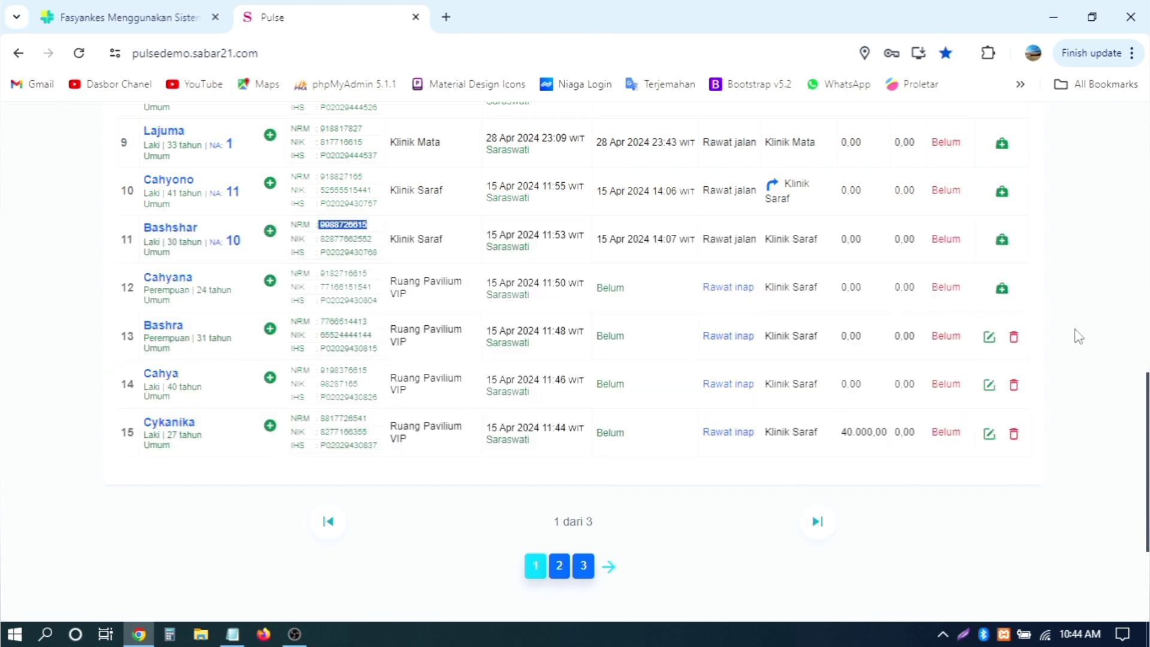
pyautogui.scroll(4, 275, 518)
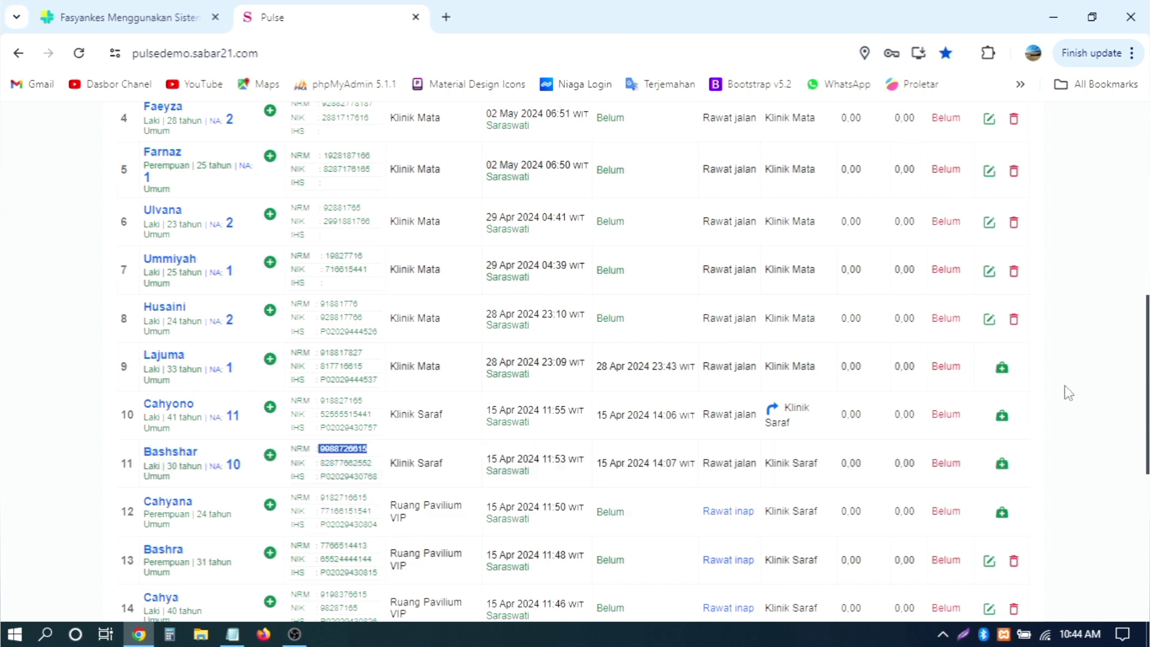
pyautogui.scroll(10, 1096, 367)
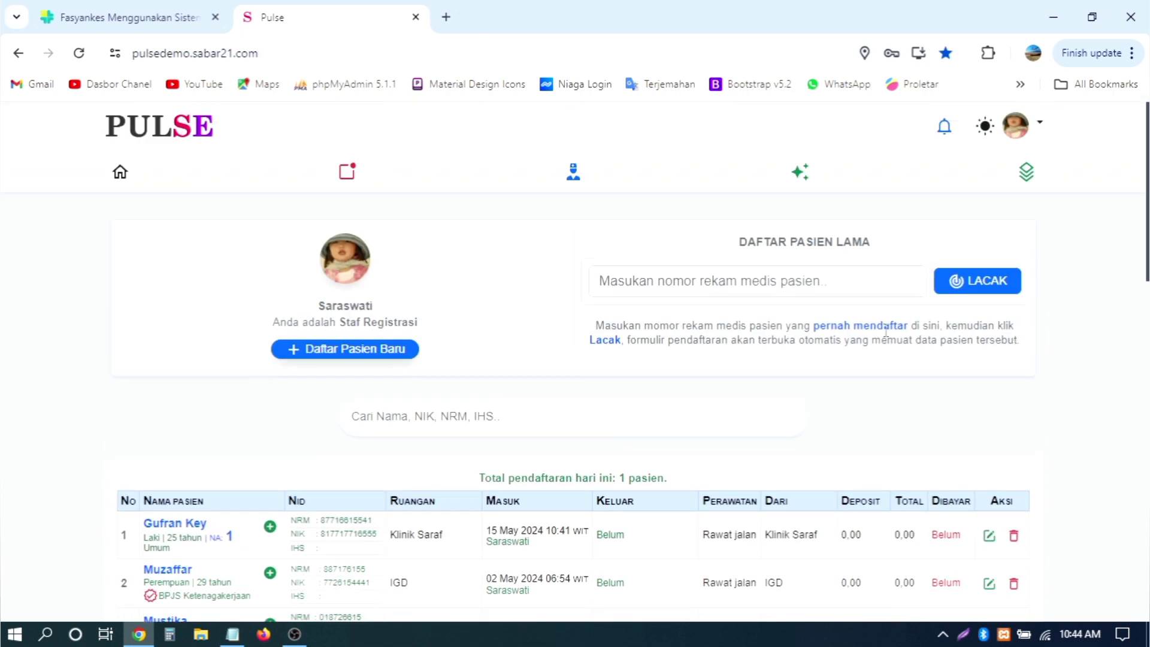
# Step: Paste the record number into Daftar Pasien Lama and look the patient up with LACAK
pyautogui.click(736, 286)
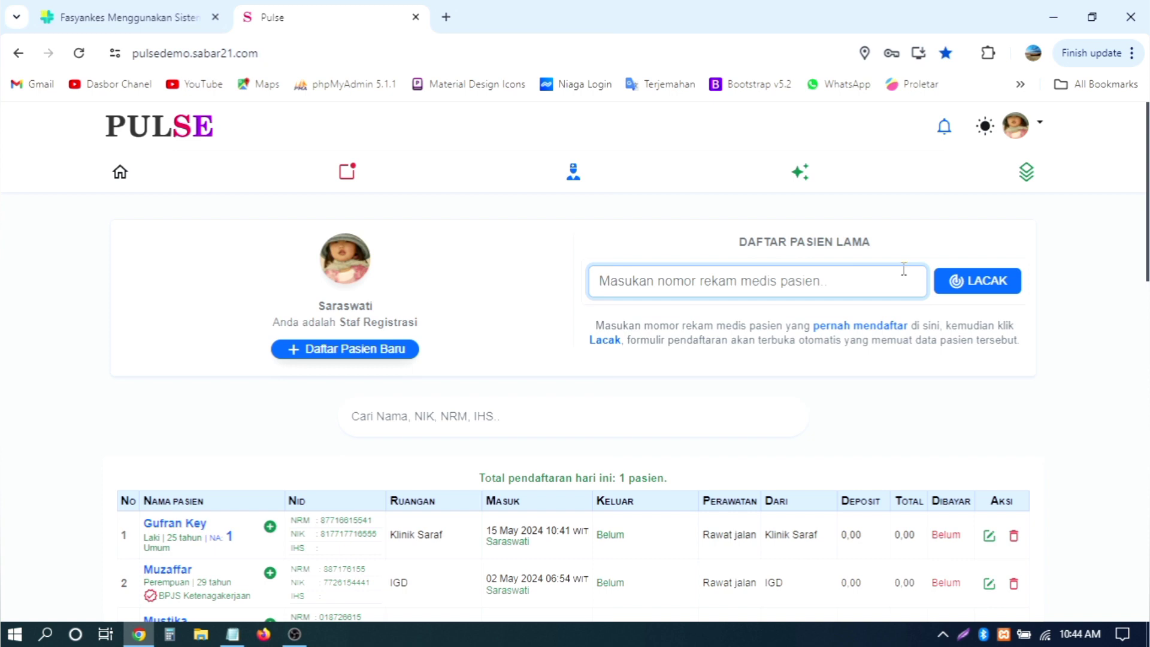
pyautogui.hotkey('ctrl', 'v')
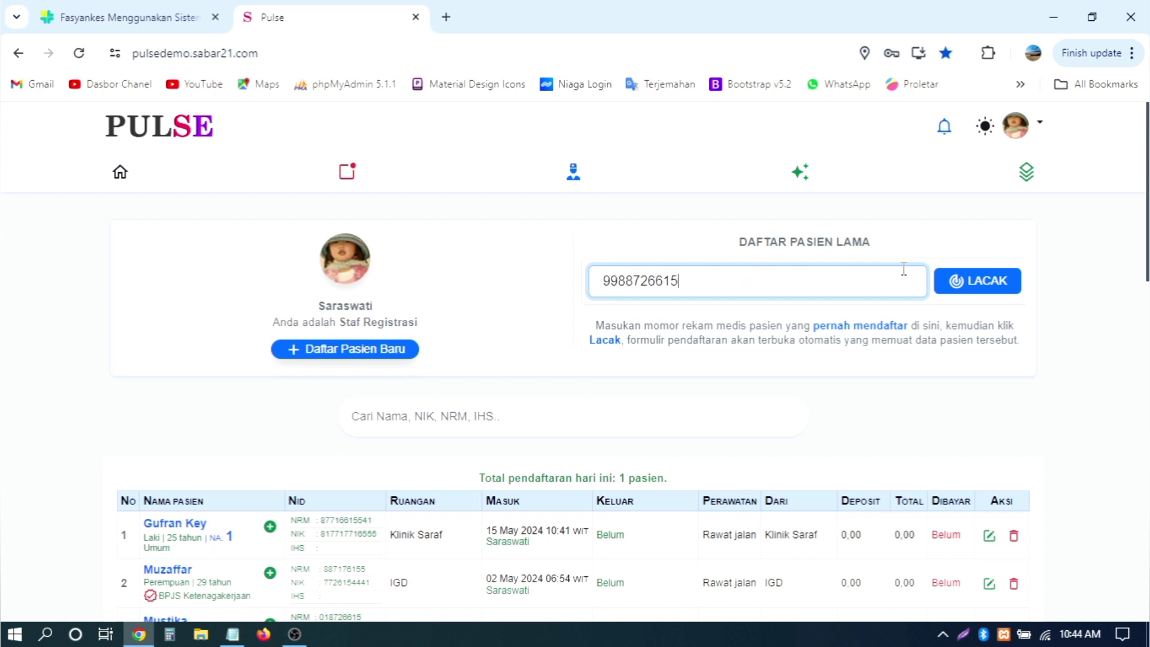
pyautogui.moveTo(753, 288); pyautogui.dragTo(563, 277)
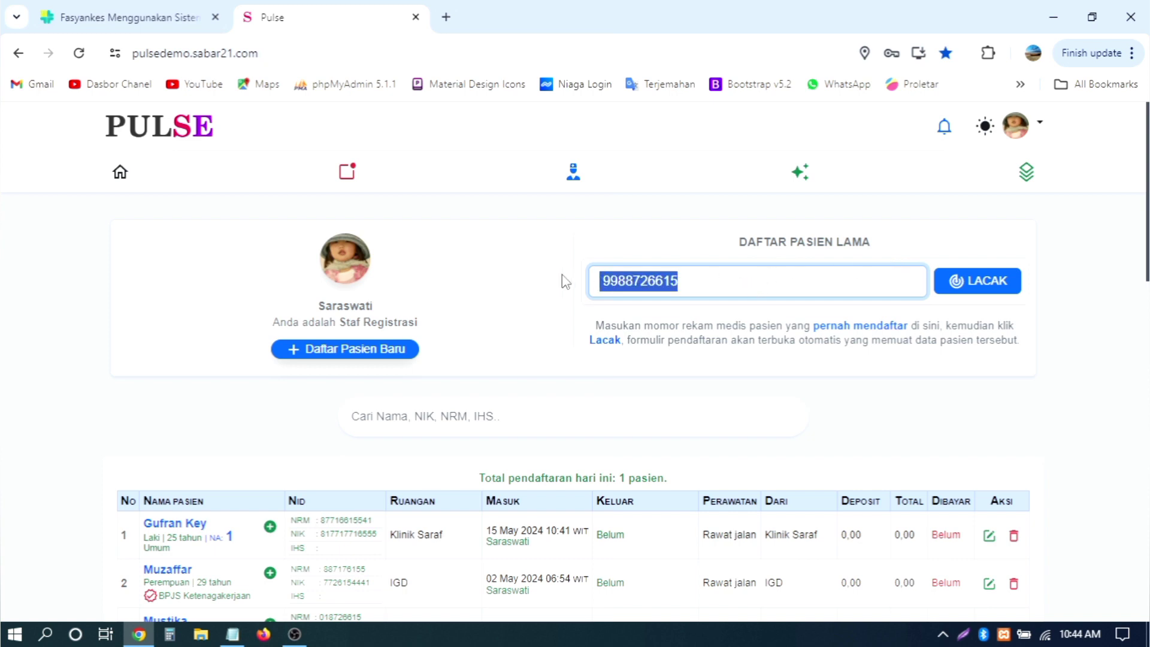
pyautogui.click(1074, 361)
pyautogui.click(977, 292)
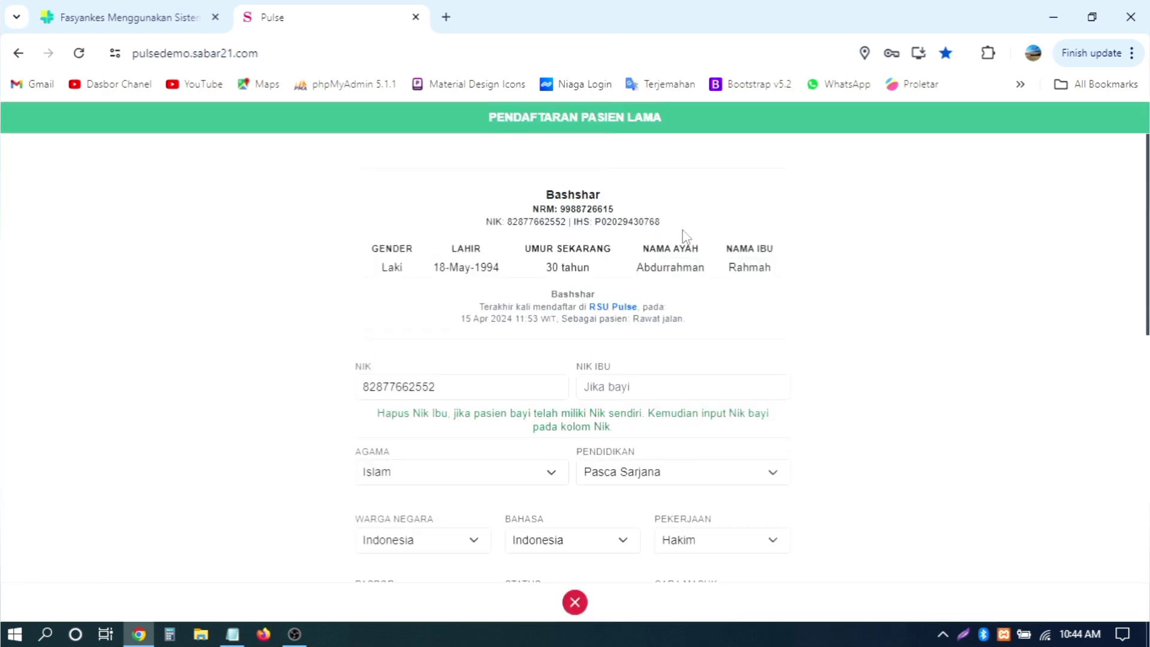
# Step: Review the prefilled patient name and record number in the returning-patient form
pyautogui.moveTo(547, 195); pyautogui.dragTo(595, 196)
pyautogui.doubleClick(566, 209)
pyautogui.scroll(-4, 839, 251)
pyautogui.scroll(-5, 597, 295)
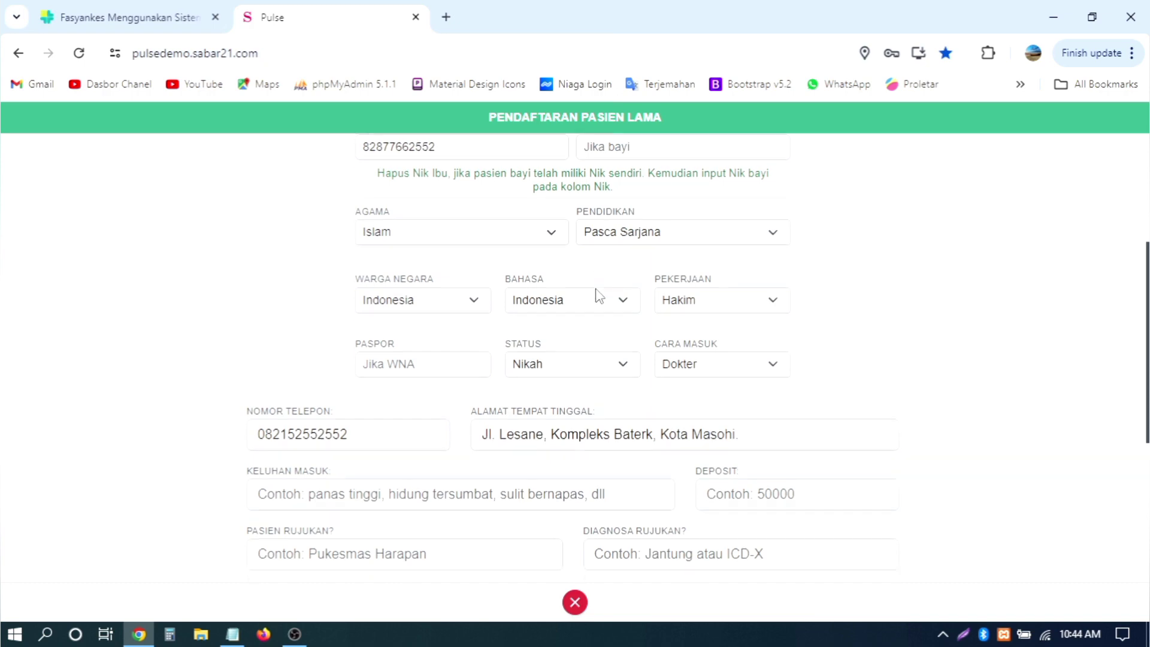
pyautogui.scroll(8, 616, 293)
pyautogui.scroll(-3, 614, 306)
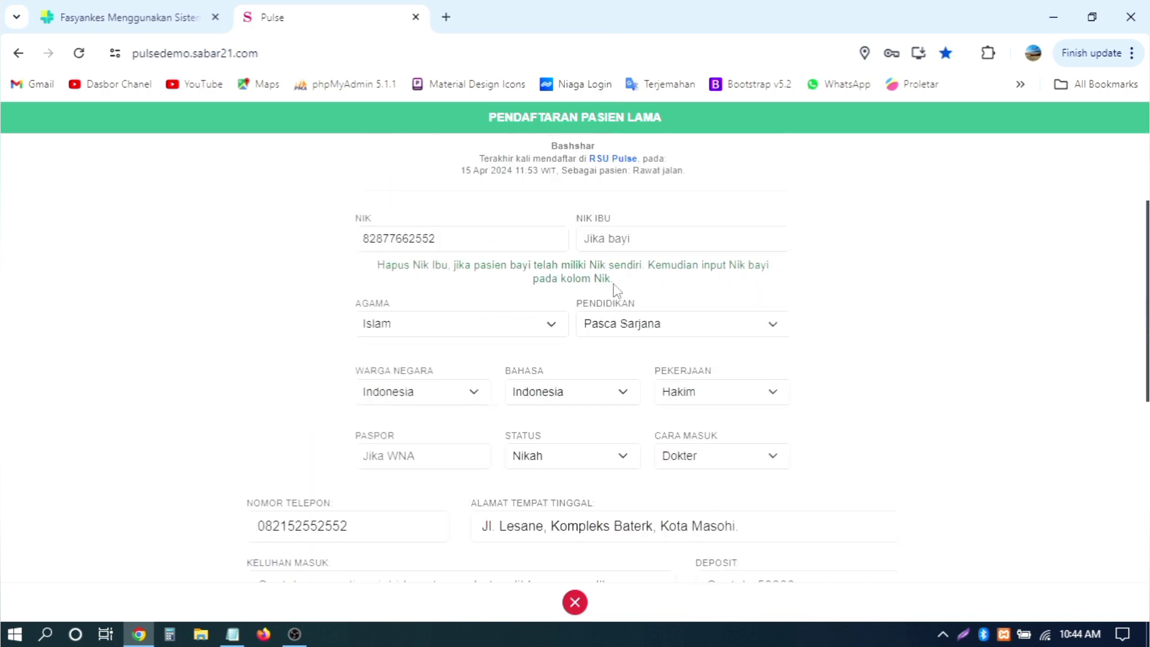
pyautogui.scroll(-5, 702, 314)
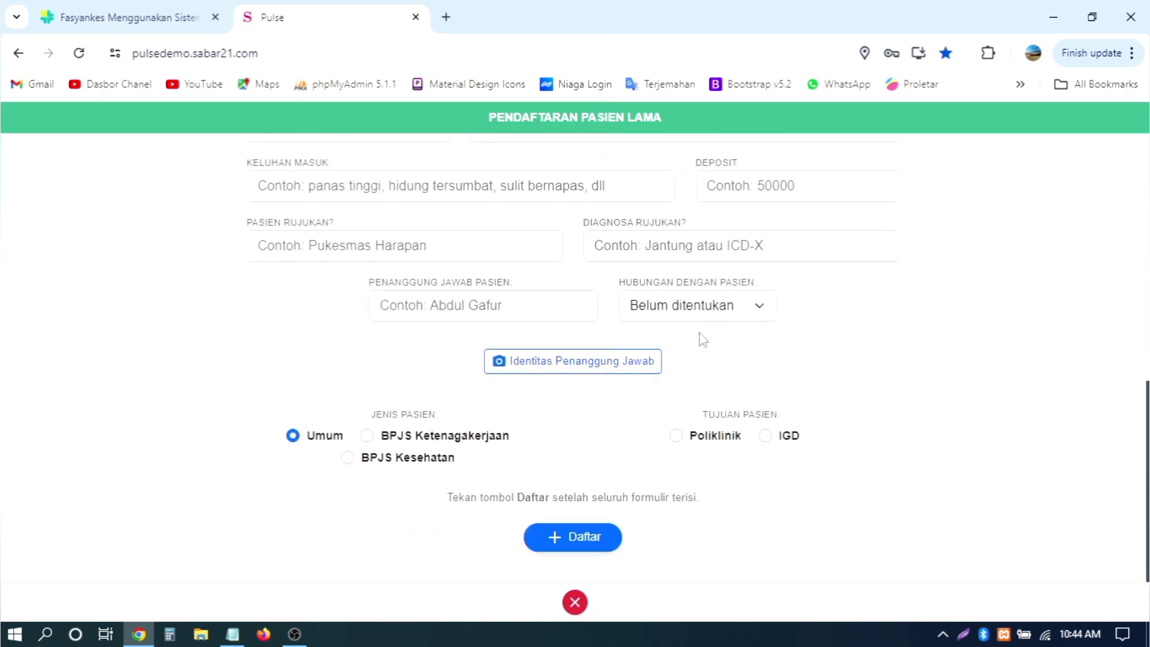
pyautogui.scroll(3, 614, 319)
pyautogui.scroll(2, 615, 320)
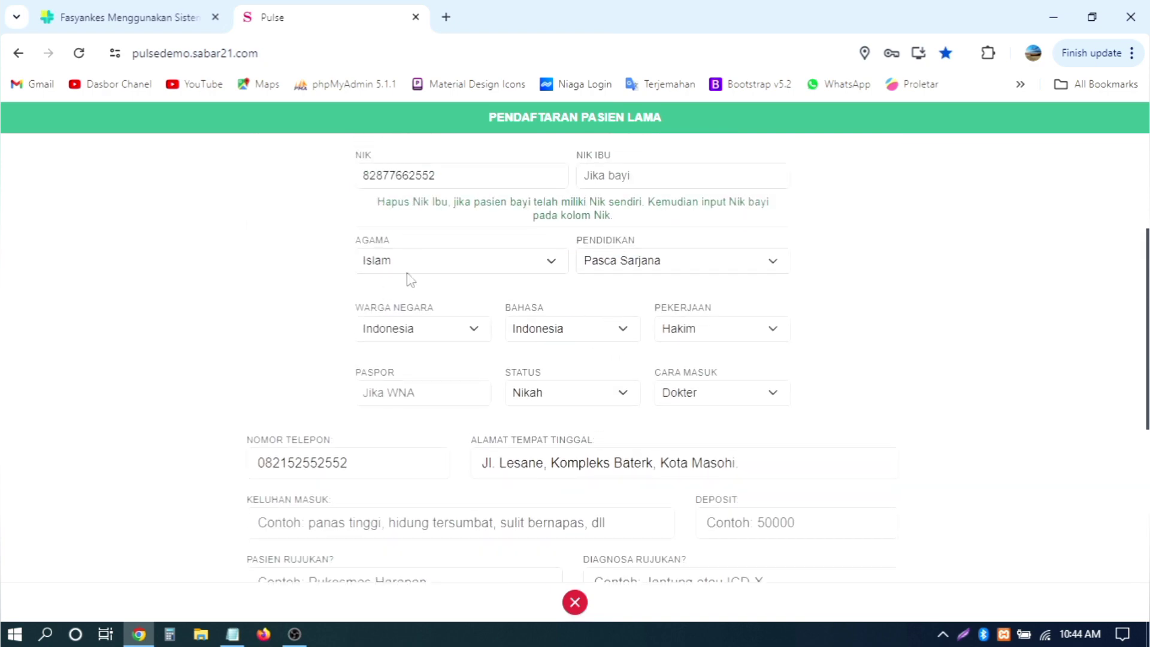
pyautogui.scroll(3, 658, 228)
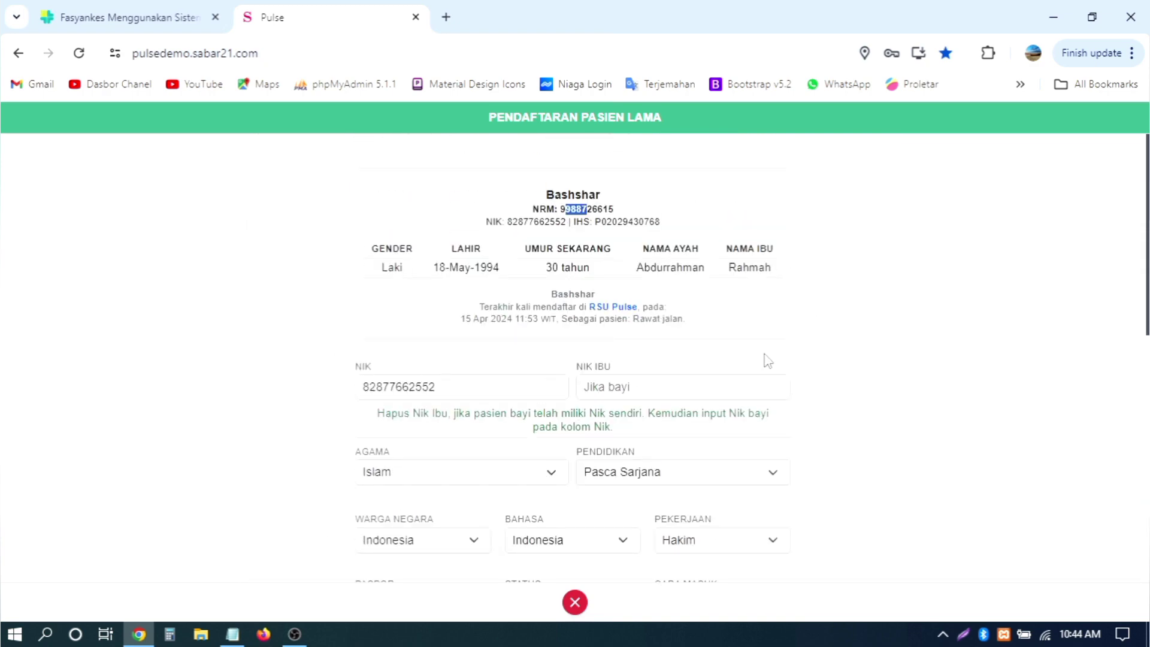
pyautogui.scroll(-5, 763, 362)
pyautogui.scroll(-2, 539, 367)
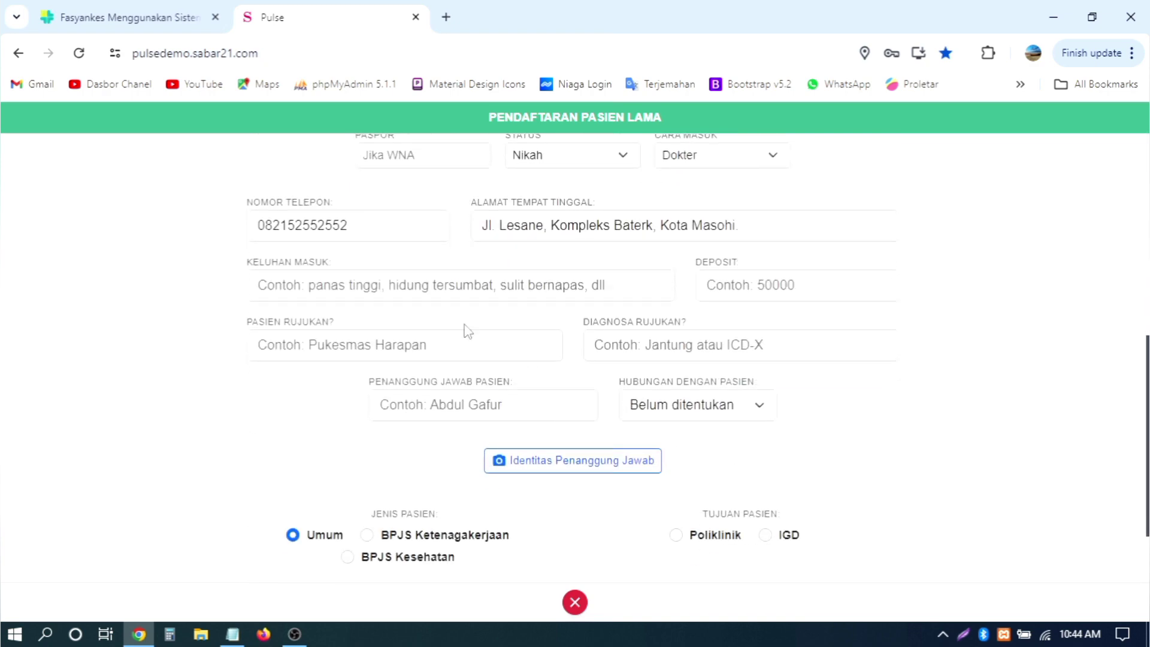
# Step: Fill Keluhan Masuk with the 'panas tinggi muntah' suggestion and move to Deposit
pyautogui.click(408, 286)
pyautogui.click(386, 358)
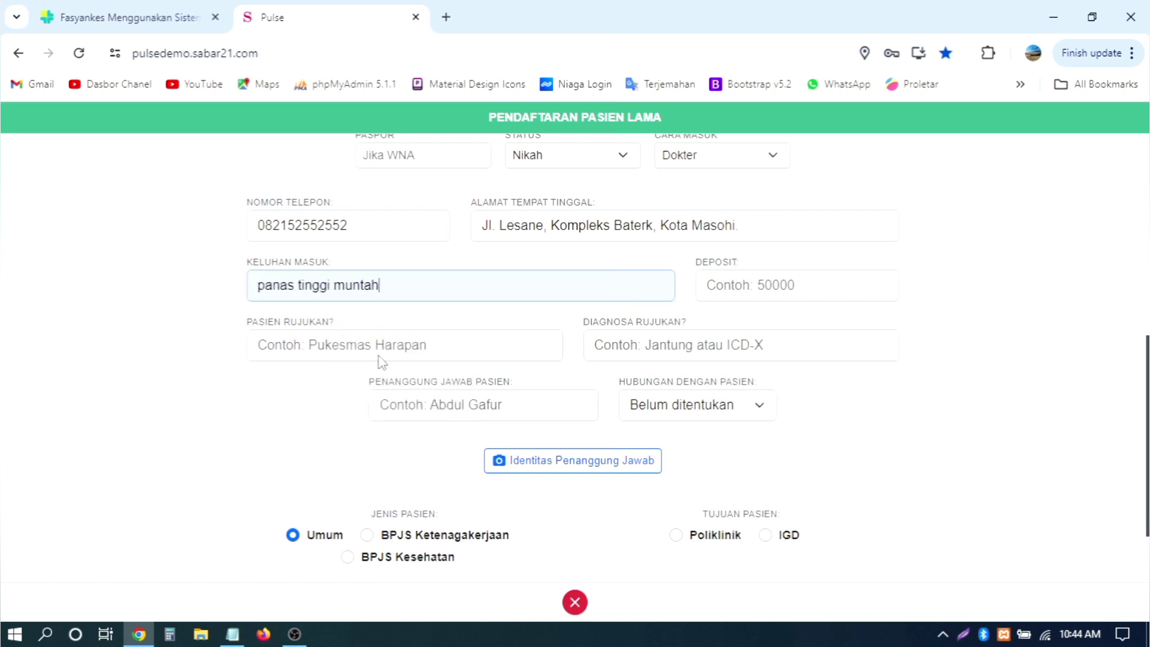
pyautogui.scroll(-2, 898, 326)
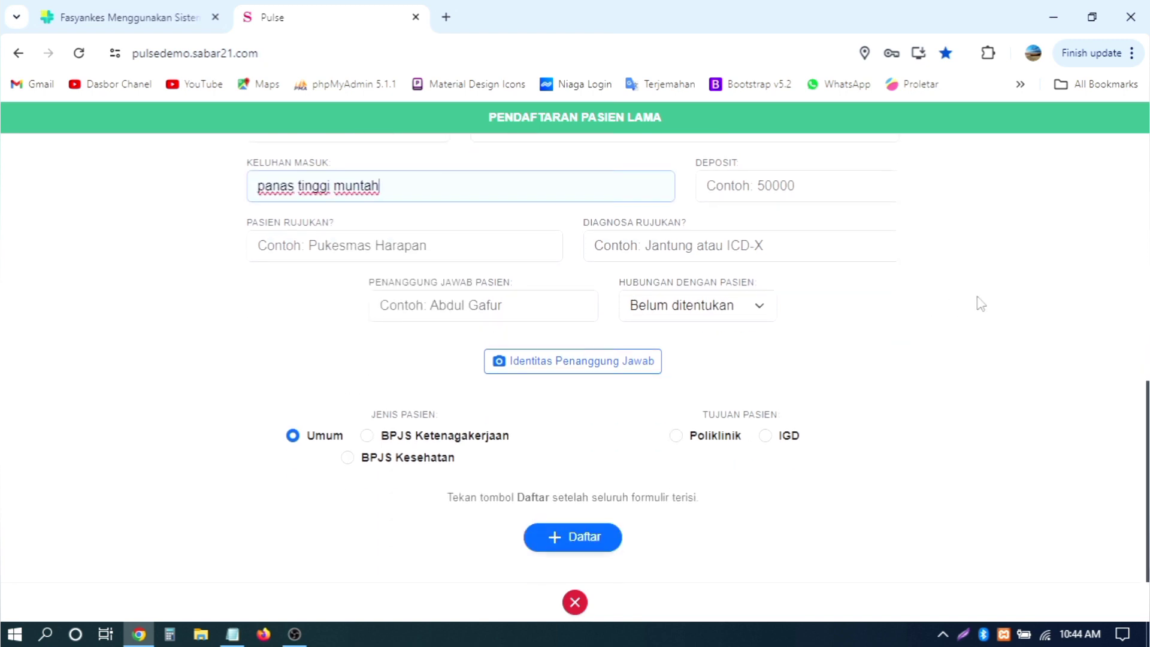
pyautogui.scroll(2, 978, 303)
pyautogui.press('Tab')
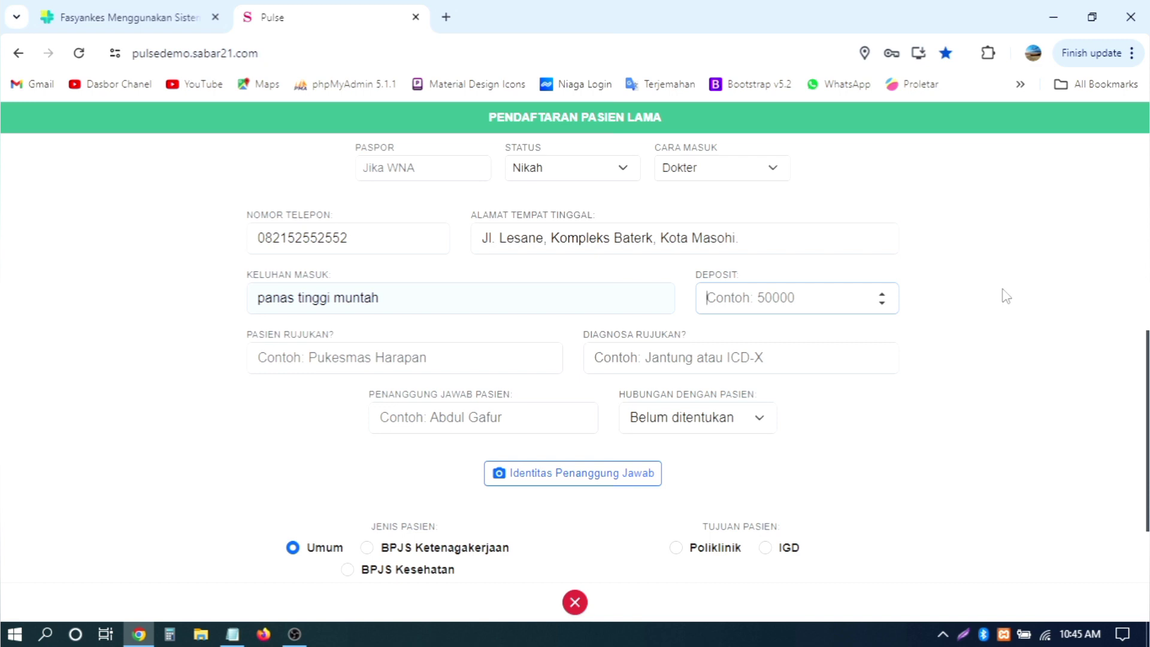
# Step: Enter a deposit of 200000 for the registration
pyautogui.write('20000')
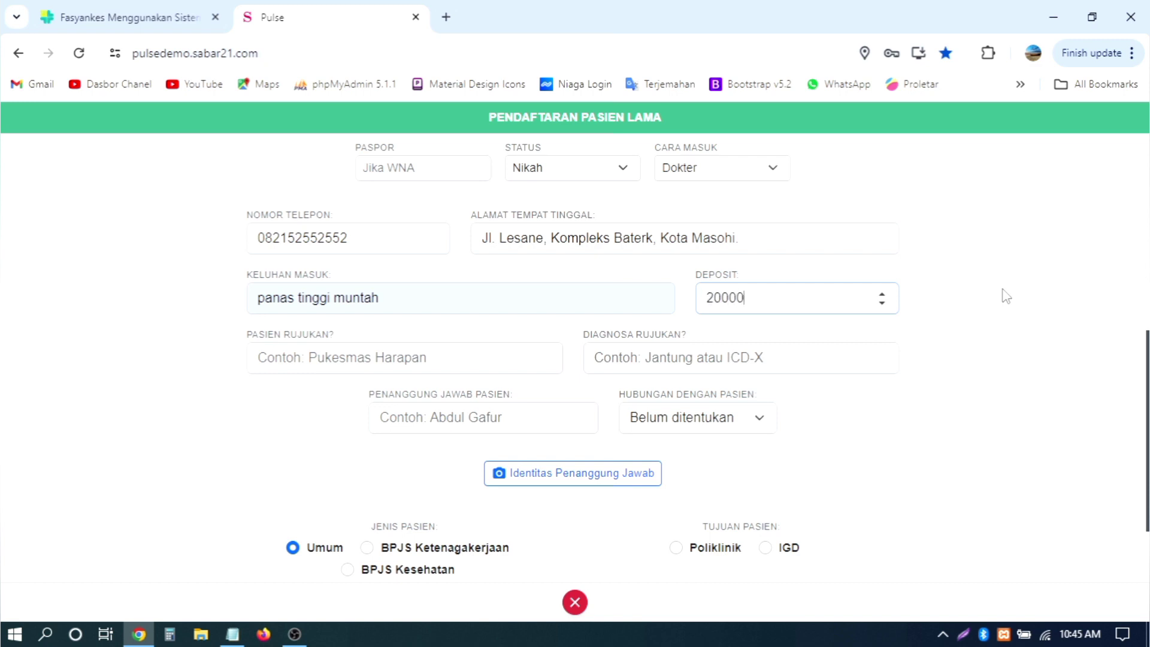
pyautogui.hotkey('ctrl', 'a')
pyautogui.press('BackSpace')
pyautogui.write('1000')
pyautogui.hotkey('ctrl', 'a')
pyautogui.press('BackSpace')
pyautogui.write('20')
# Step: Send the patient to Poliklinik with Klinik Saraf as the destination clinic
pyautogui.scroll(-2, 1010, 298)
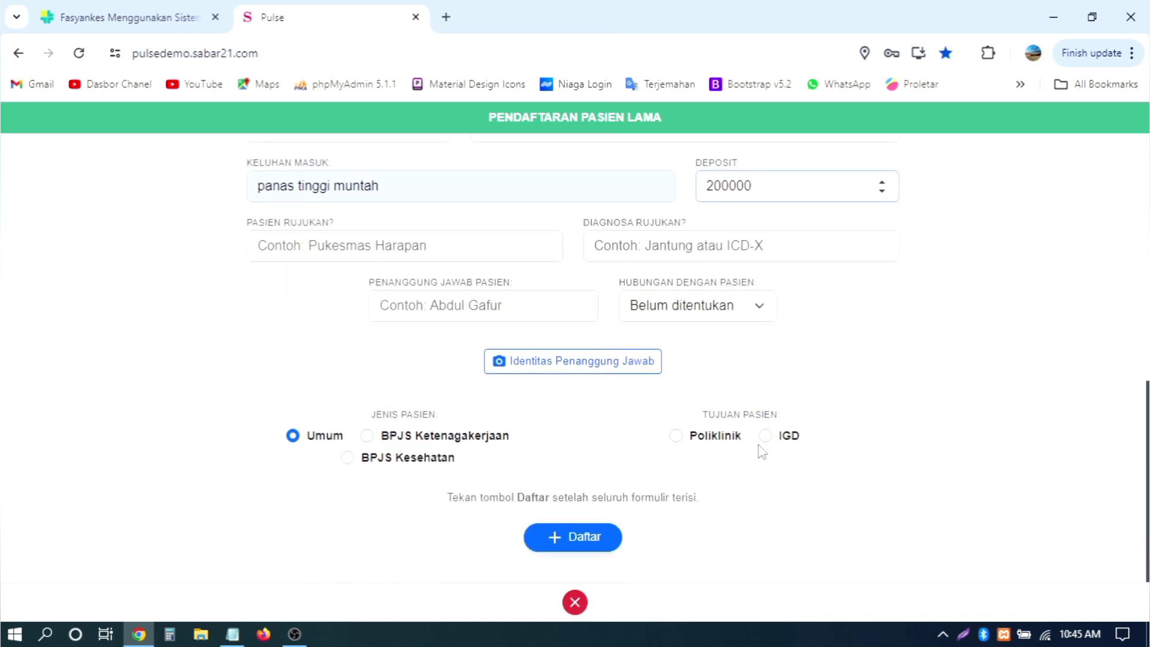
pyautogui.click(731, 440)
pyautogui.scroll(-2, 935, 332)
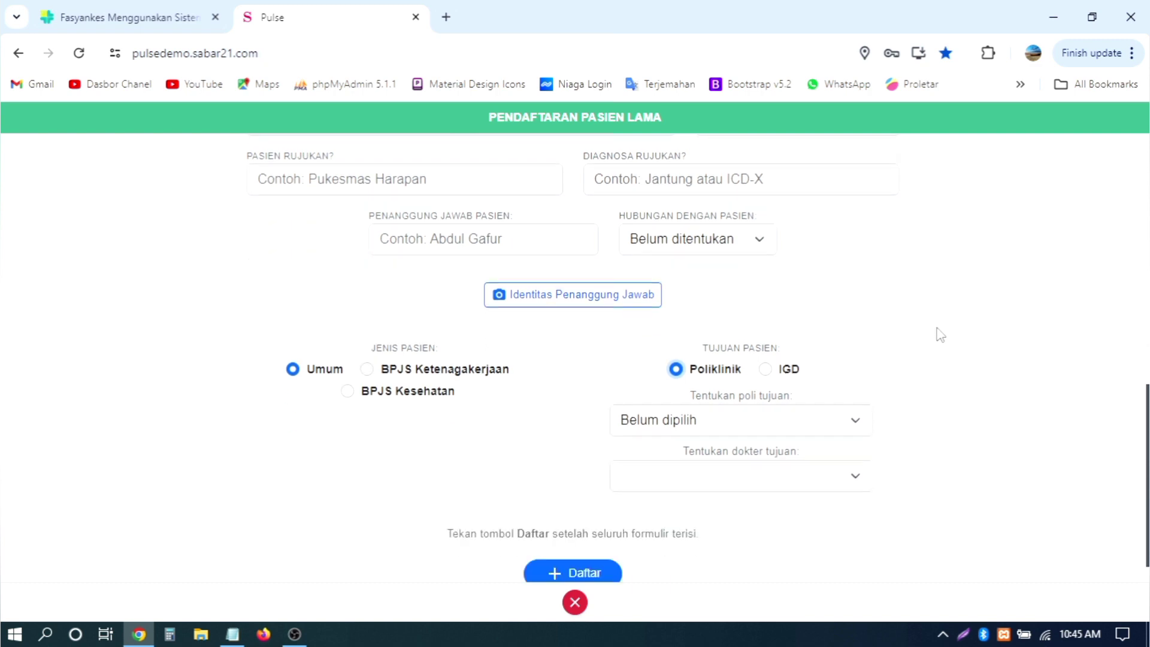
pyautogui.click(786, 393)
pyautogui.press('Down')
pyautogui.press('Down')
pyautogui.press('Down')
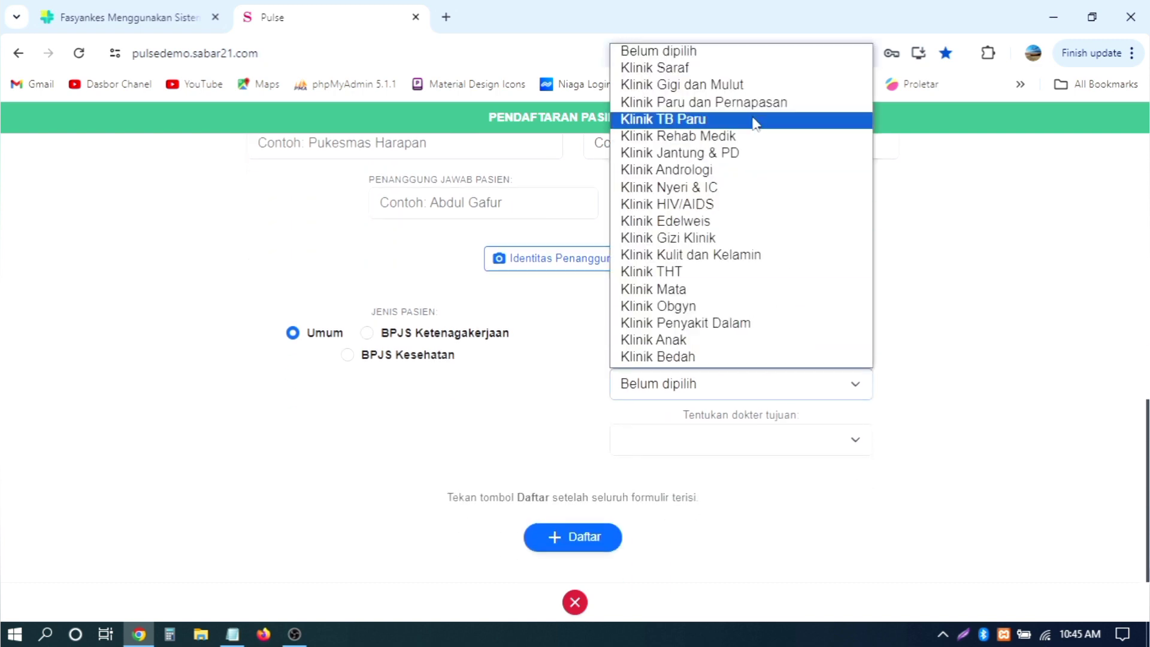
pyautogui.press('Up')
pyautogui.press('Up')
pyautogui.press('Return')
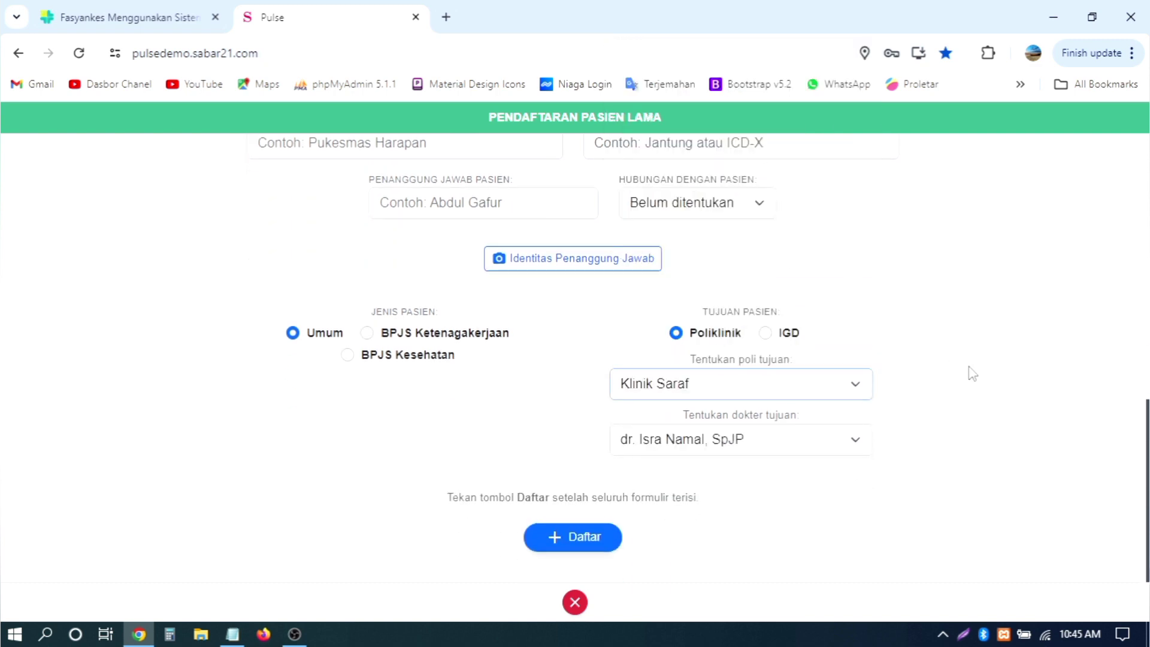
# Step: Leave referral fields and relationship 'Belum ditentukan' unchanged and submit with Daftar
pyautogui.scroll(1, 971, 372)
pyautogui.scroll(-1, 969, 372)
pyautogui.scroll(8, 946, 401)
pyautogui.scroll(-4, 947, 401)
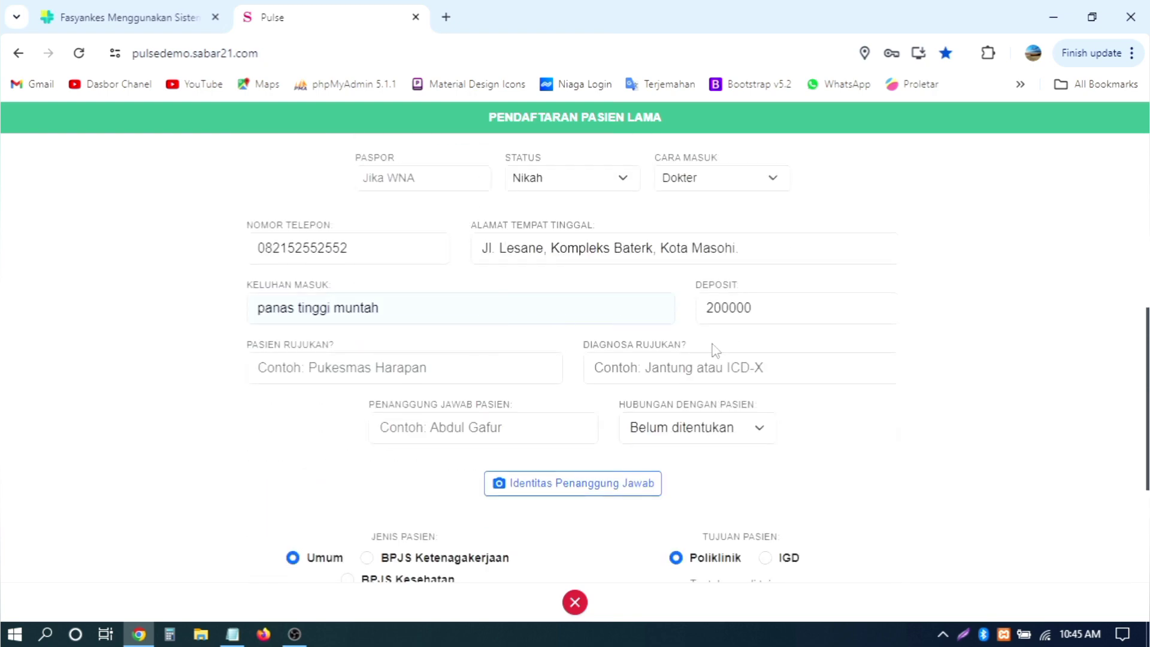
pyautogui.click(404, 364)
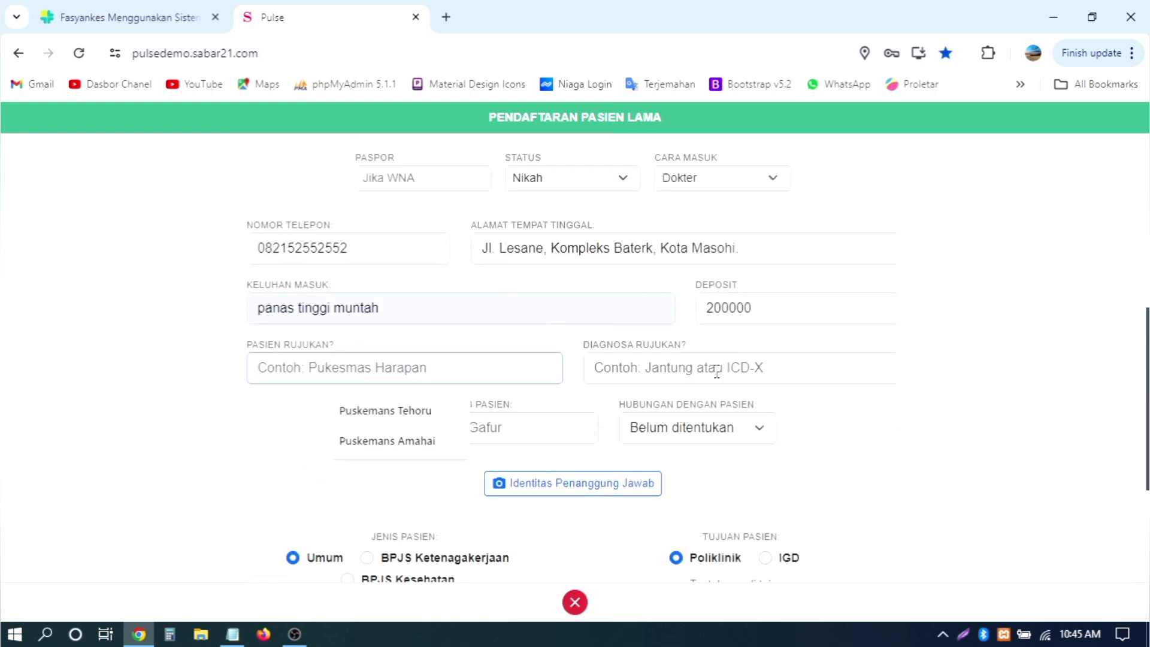
pyautogui.press('Tab')
pyautogui.click(487, 426)
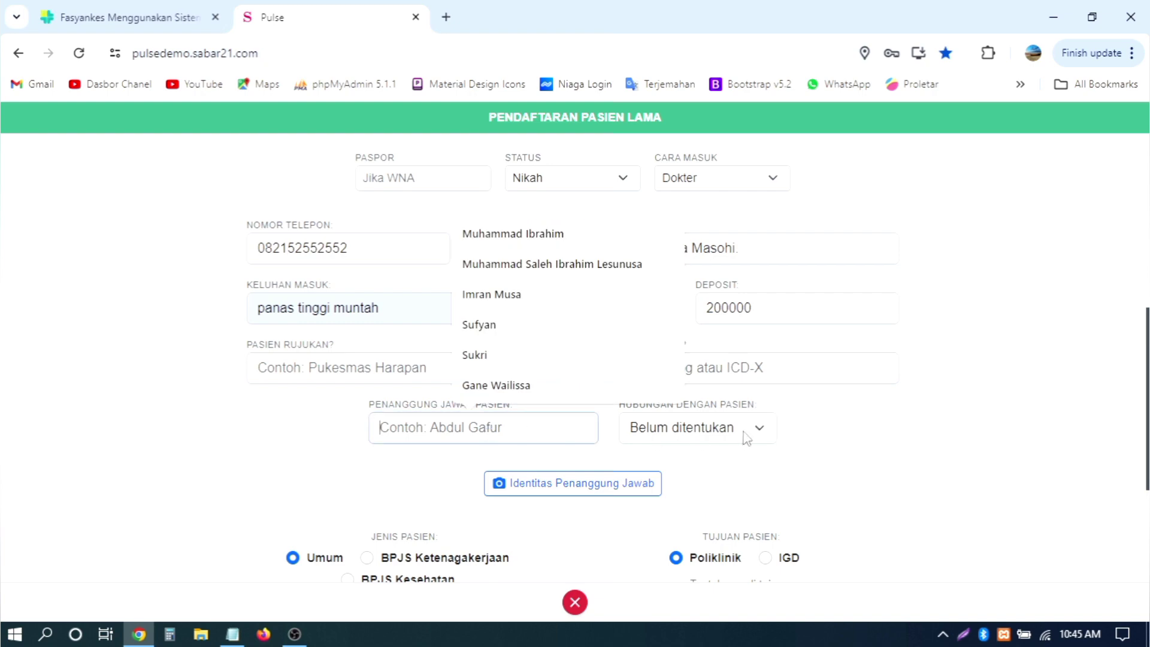
pyautogui.click(745, 434)
pyautogui.click(745, 435)
pyautogui.scroll(-4, 852, 441)
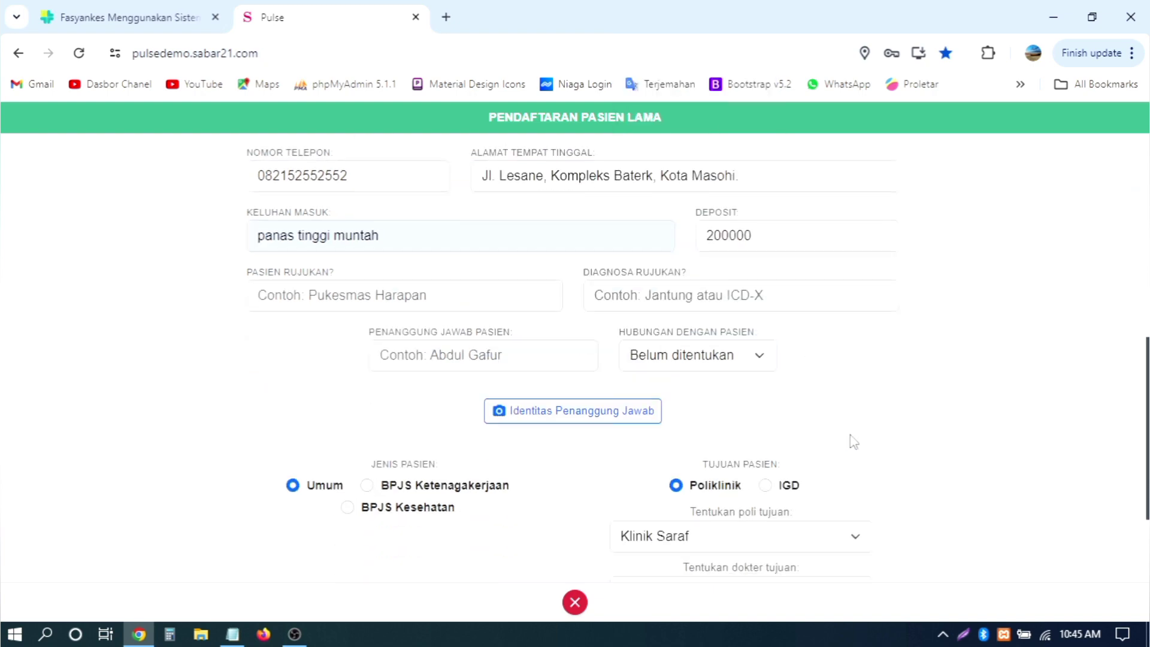
pyautogui.click(561, 540)
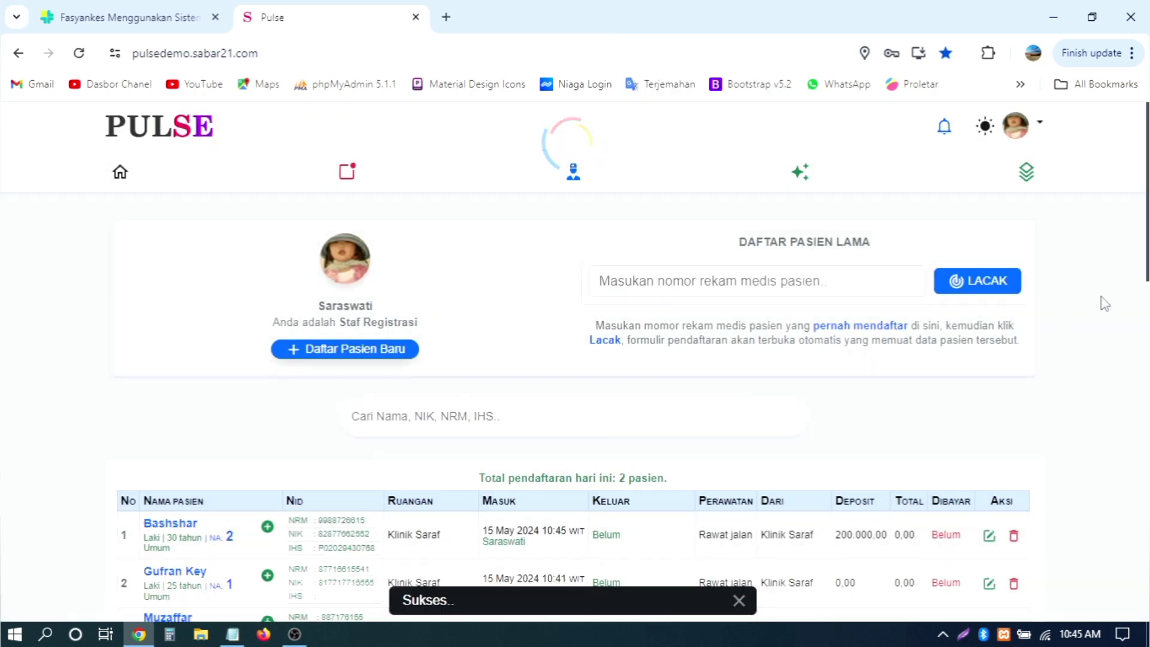
pyautogui.scroll(-3, 1105, 304)
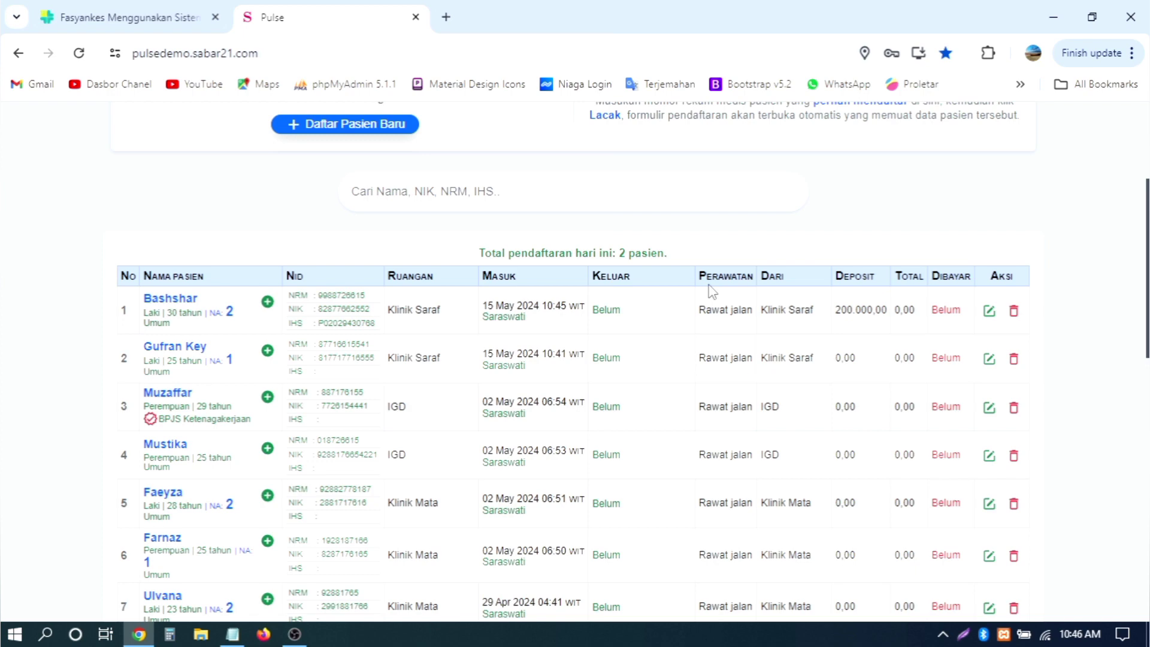
pyautogui.scroll(-3, 711, 291)
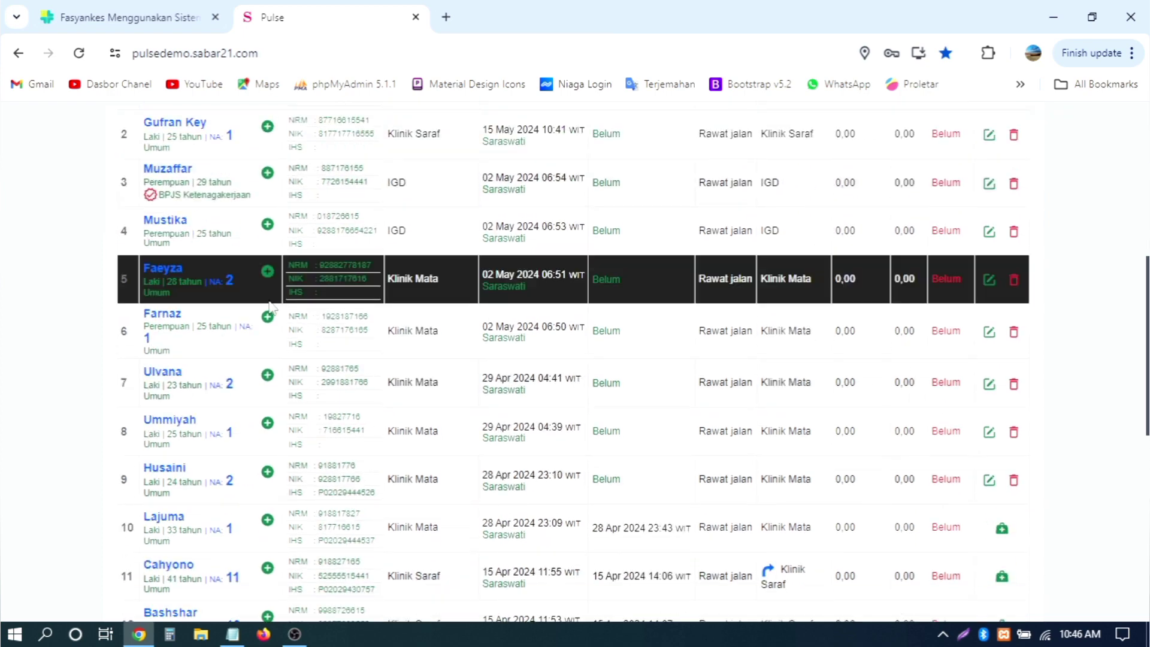
pyautogui.scroll(2, 242, 264)
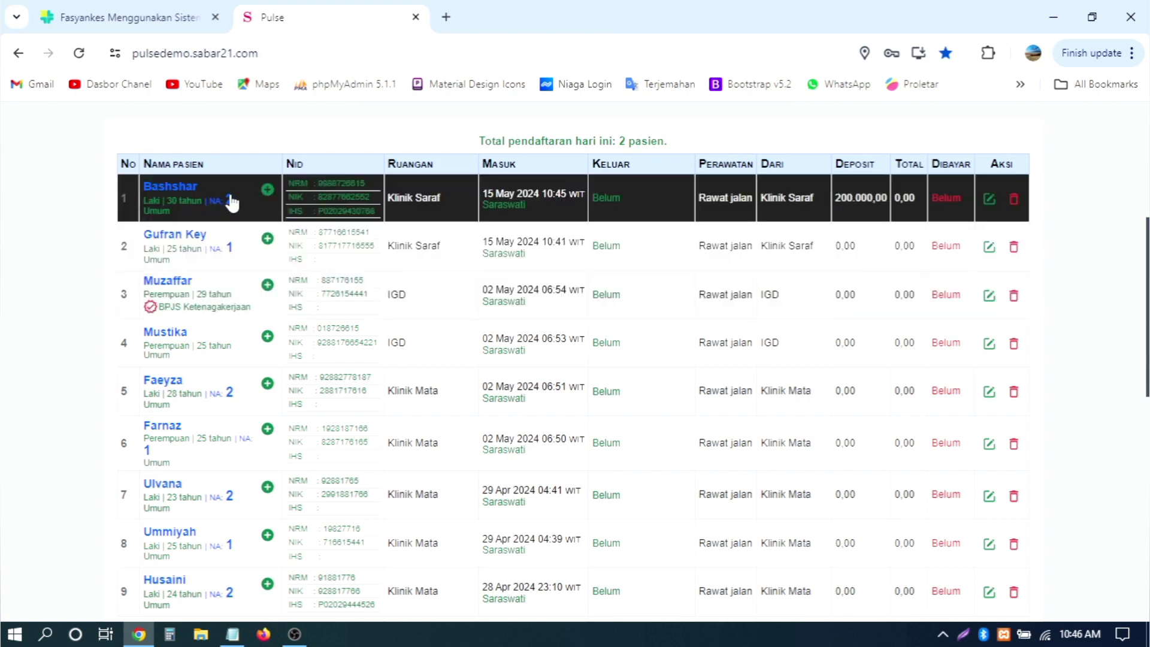
pyautogui.scroll(-2, 231, 202)
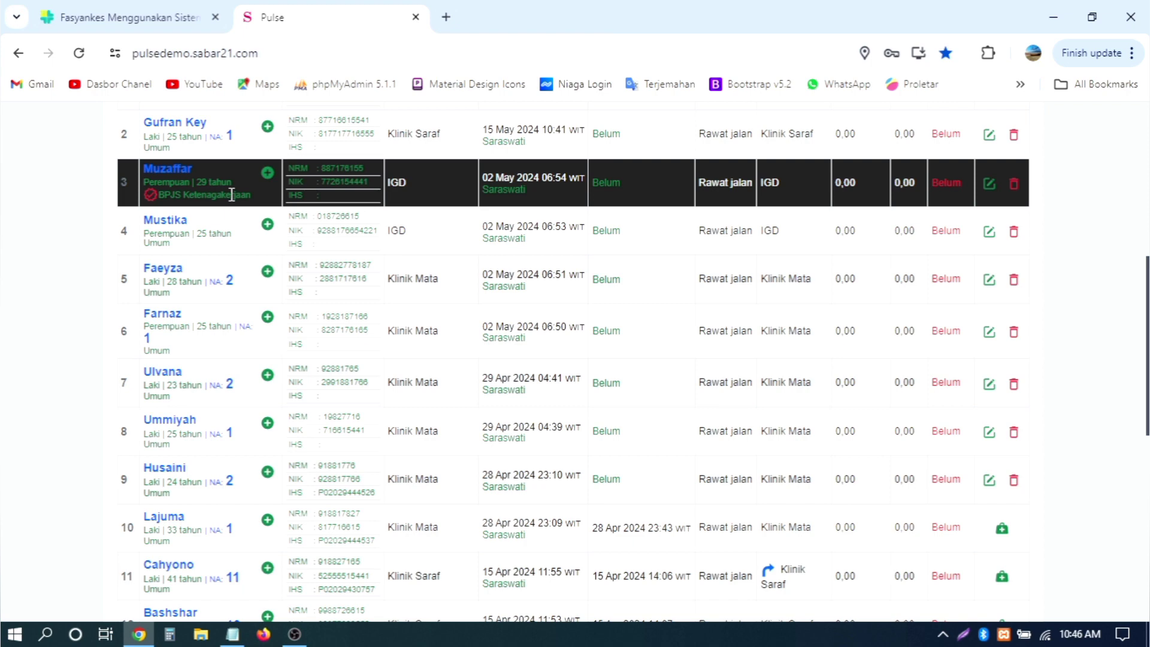
pyautogui.scroll(2, 255, 228)
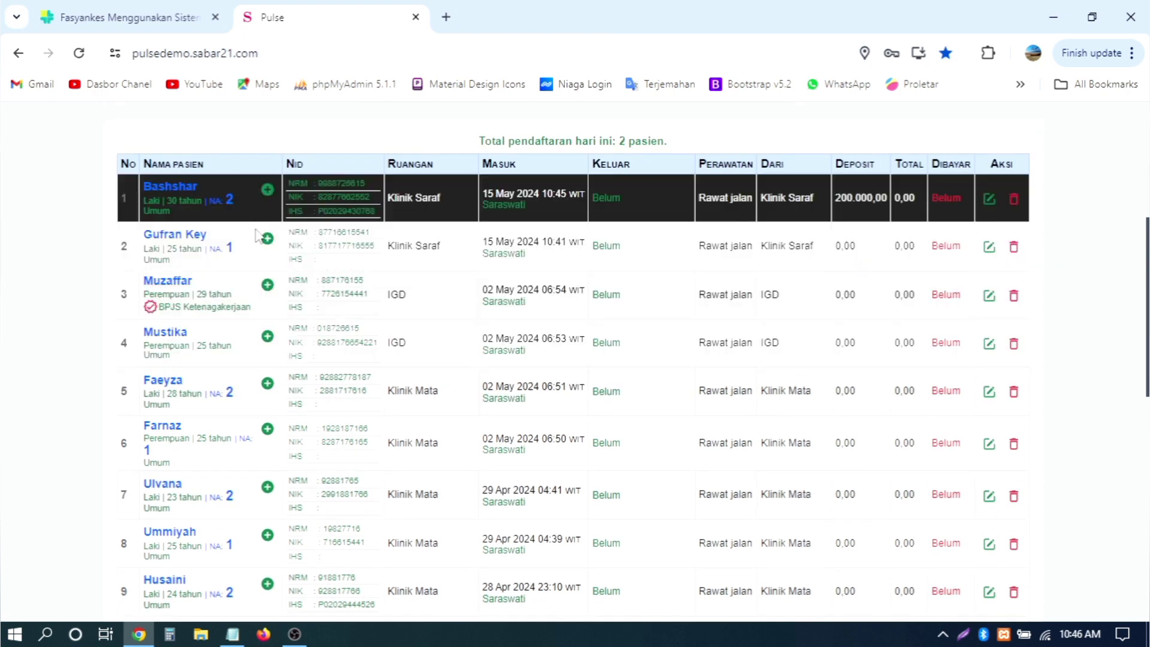
pyautogui.scroll(6, 263, 248)
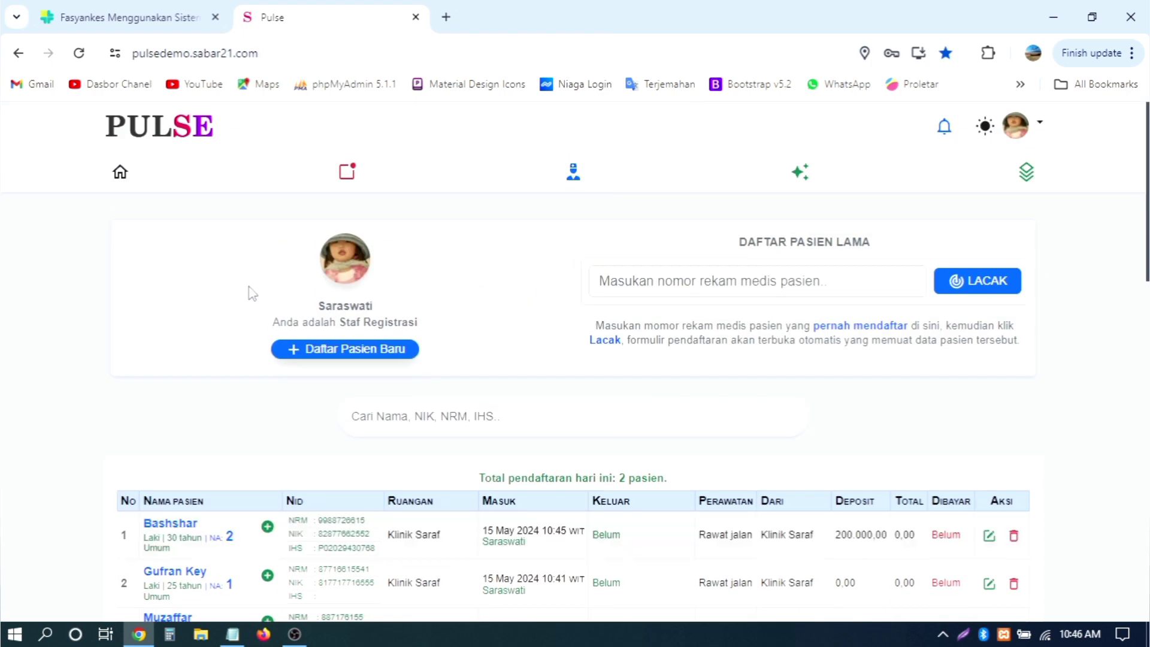
pyautogui.scroll(-2, 259, 470)
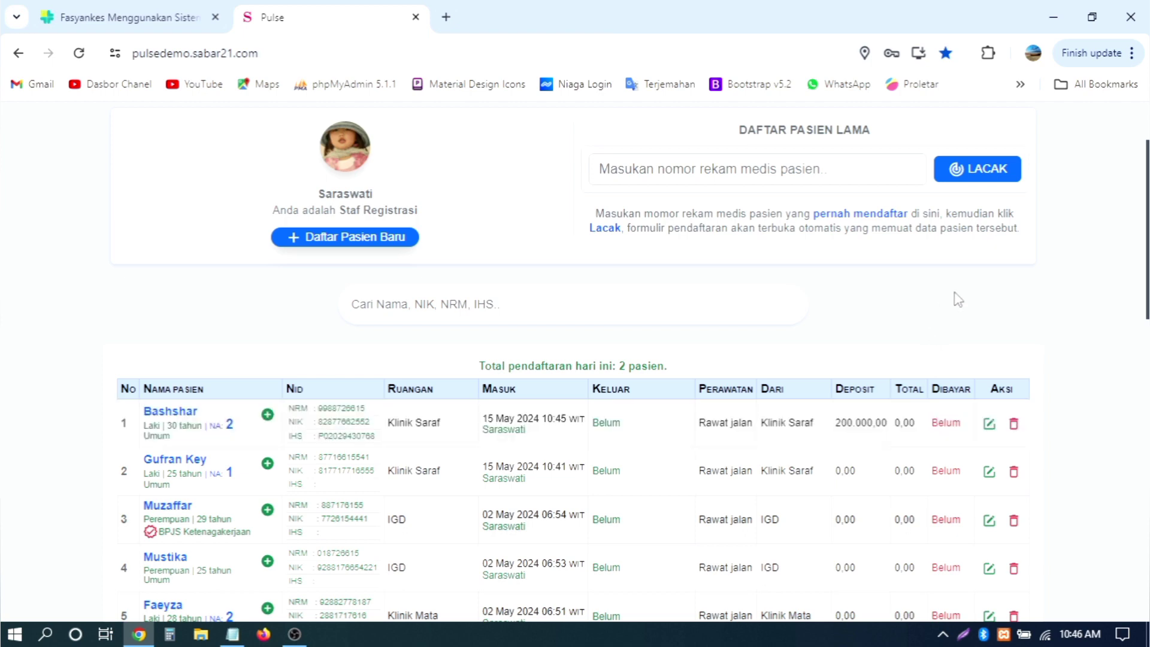
pyautogui.scroll(2, 958, 297)
pyautogui.scroll(-4, 1108, 269)
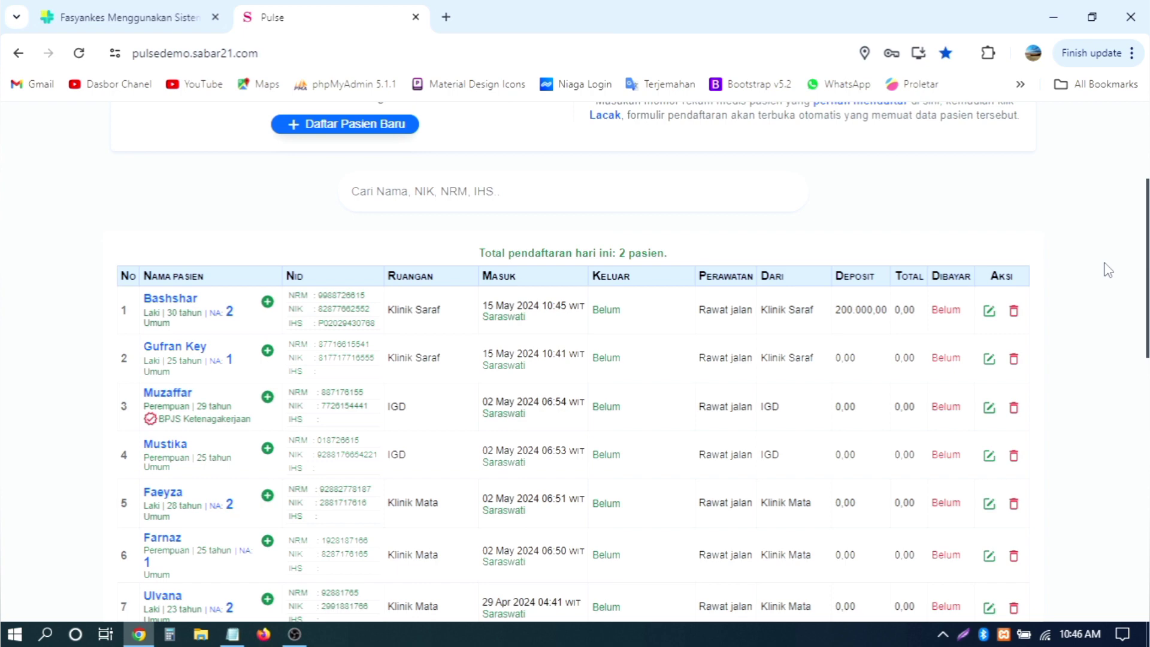
pyautogui.scroll(4, 1108, 270)
pyautogui.scroll(-4, 1108, 270)
pyautogui.scroll(2, 1108, 267)
pyautogui.scroll(-4, 1030, 292)
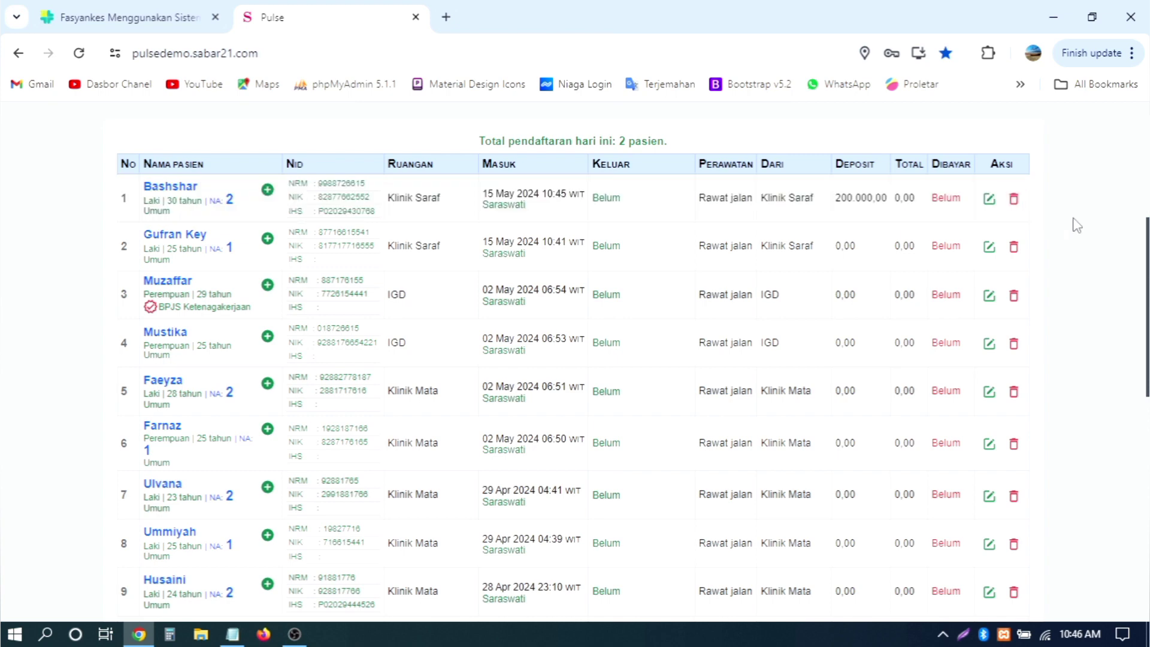
pyautogui.scroll(6, 1076, 225)
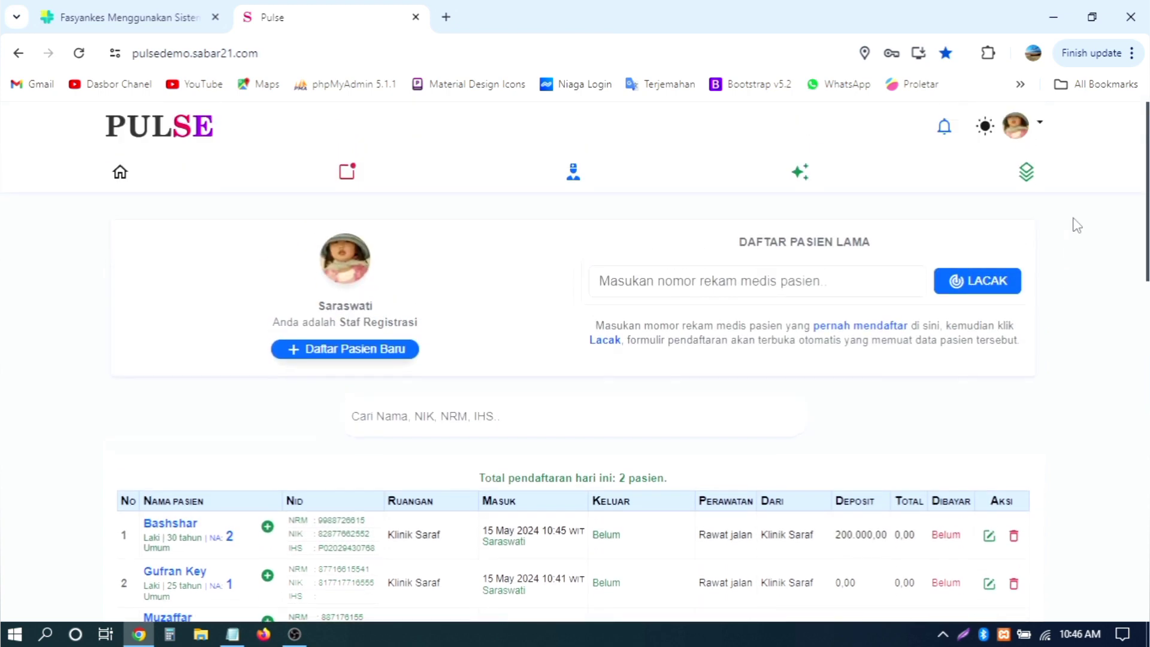
pyautogui.scroll(-11, 1075, 225)
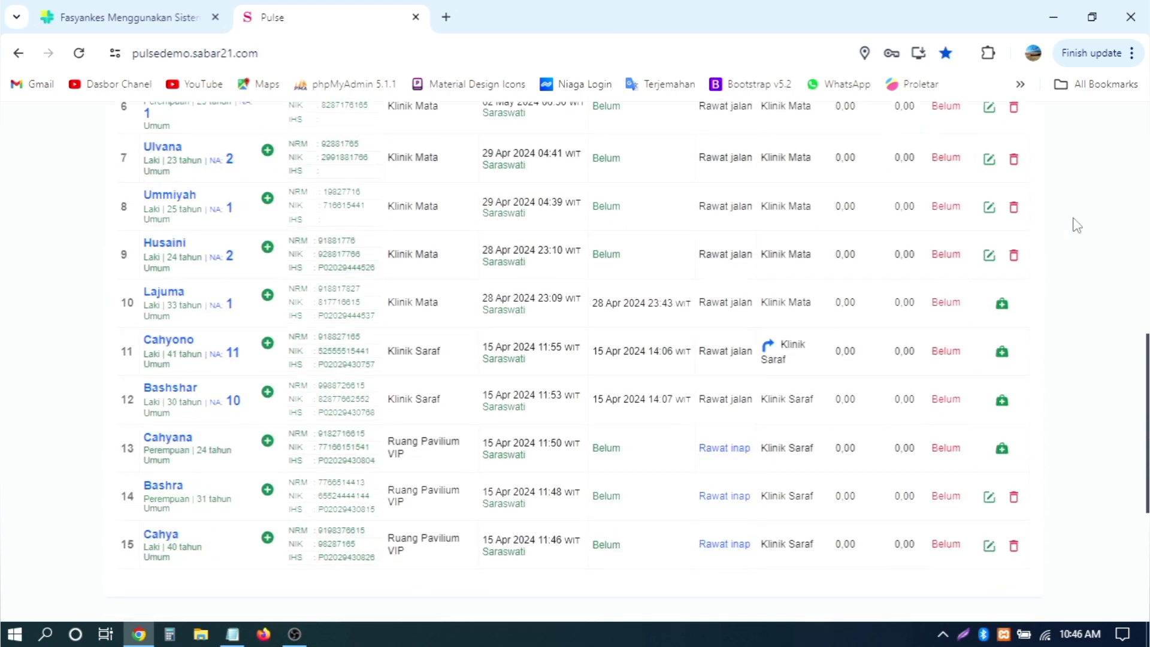
pyautogui.scroll(-6, 1076, 225)
pyautogui.scroll(10, 1076, 225)
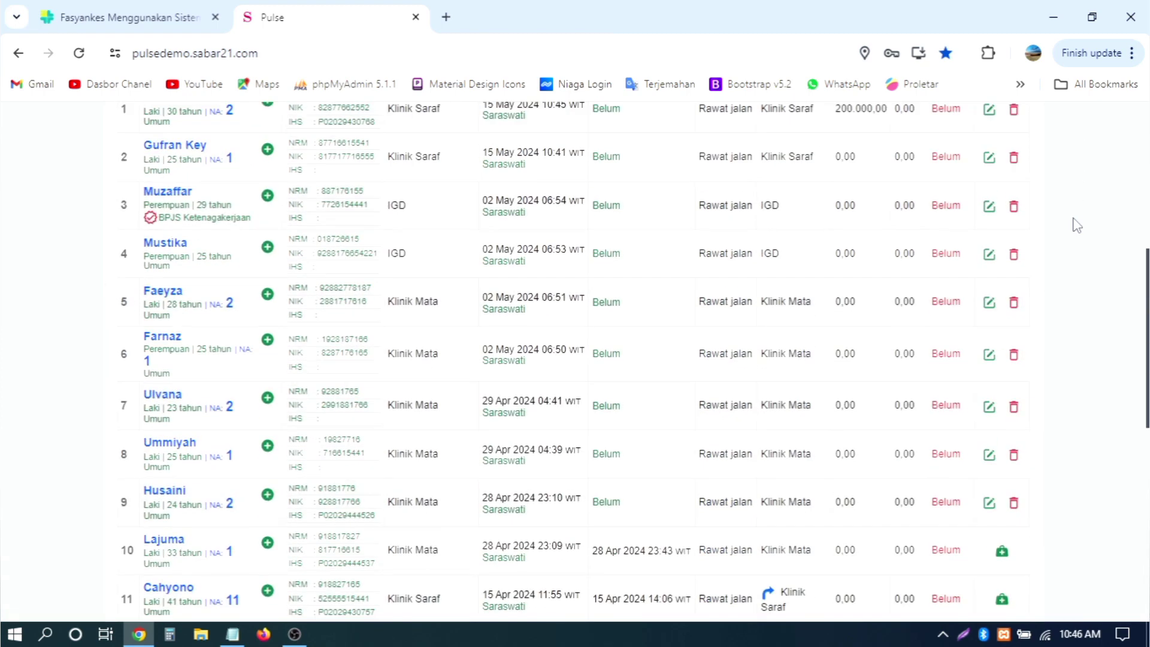
pyautogui.scroll(7, 1076, 225)
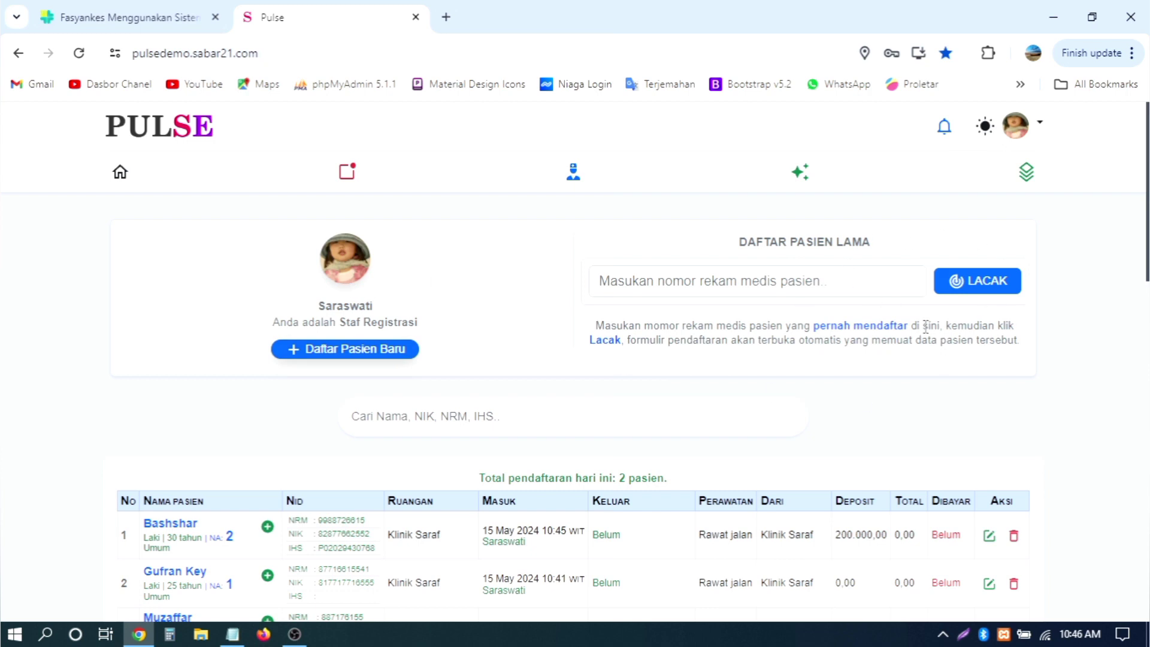
pyautogui.scroll(-2, 925, 326)
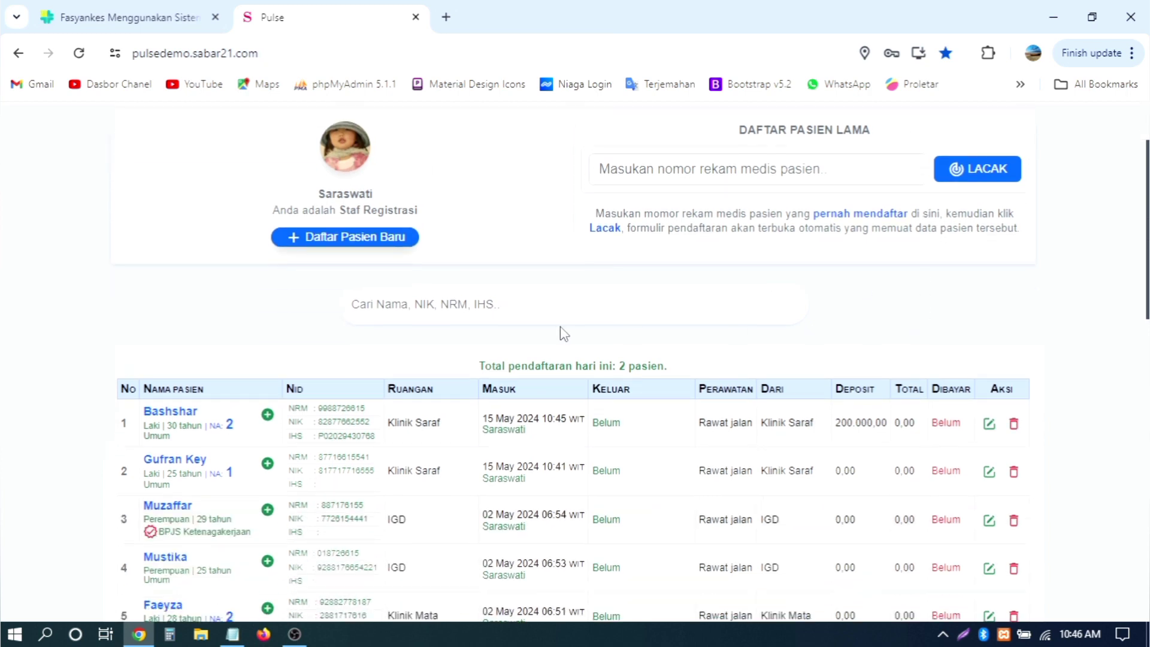
# Step: Open the new patient registration form and bring up the NIK field's saved suggestions
pyautogui.click(366, 239)
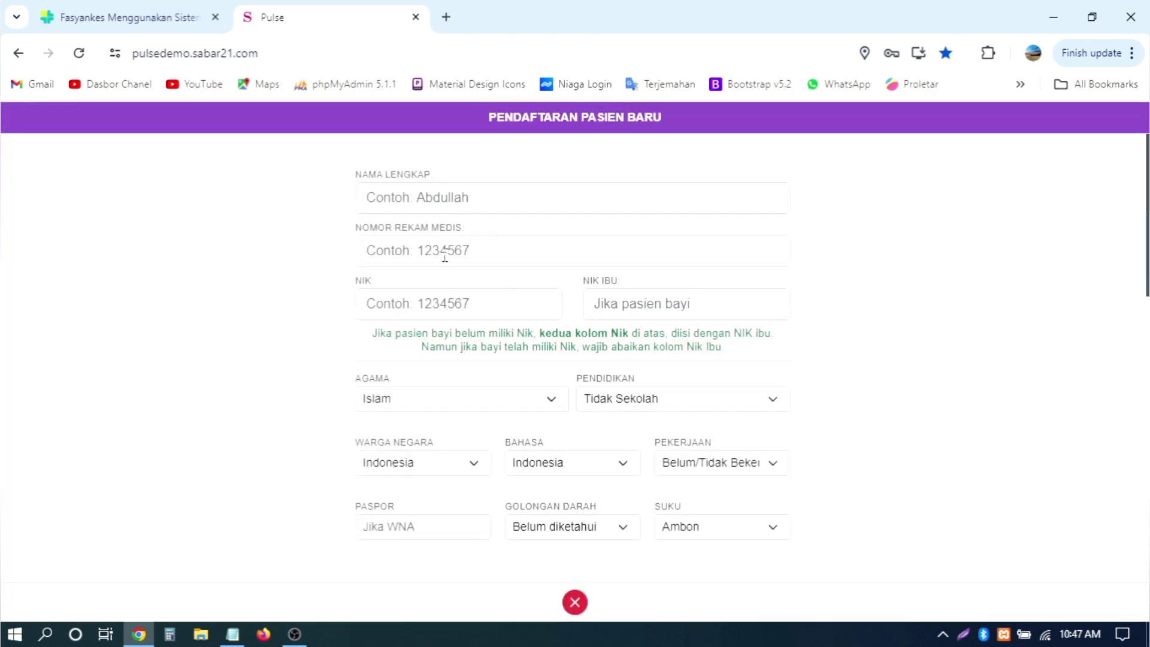
pyautogui.click(477, 309)
pyautogui.click(910, 293)
pyautogui.click(445, 306)
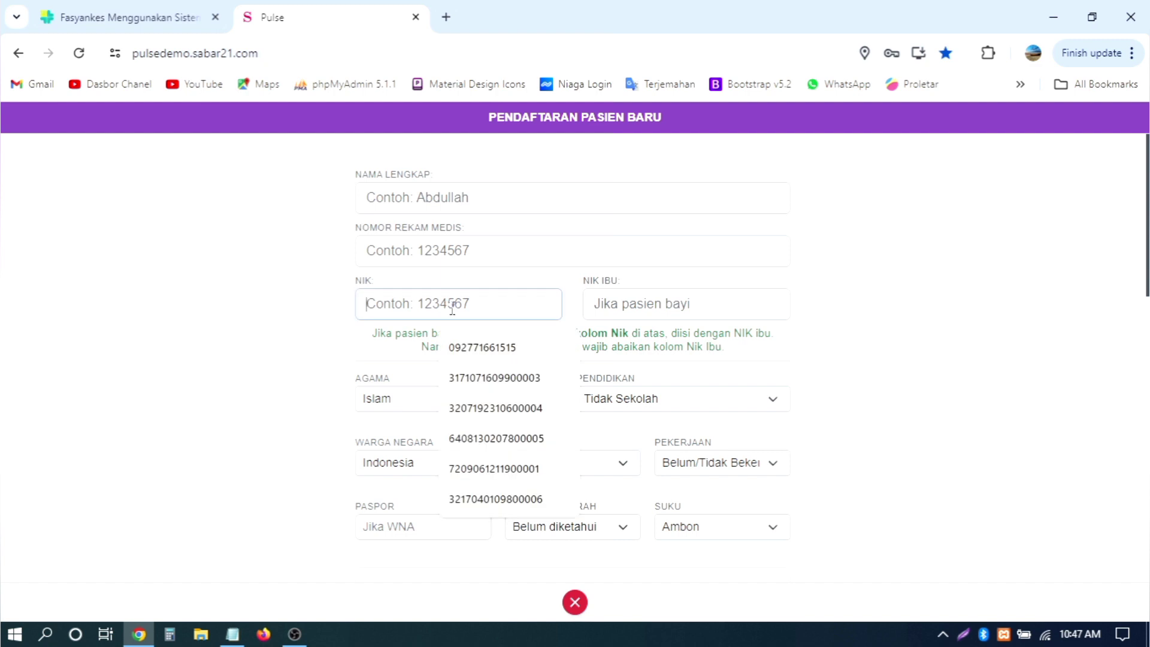
pyautogui.click(927, 320)
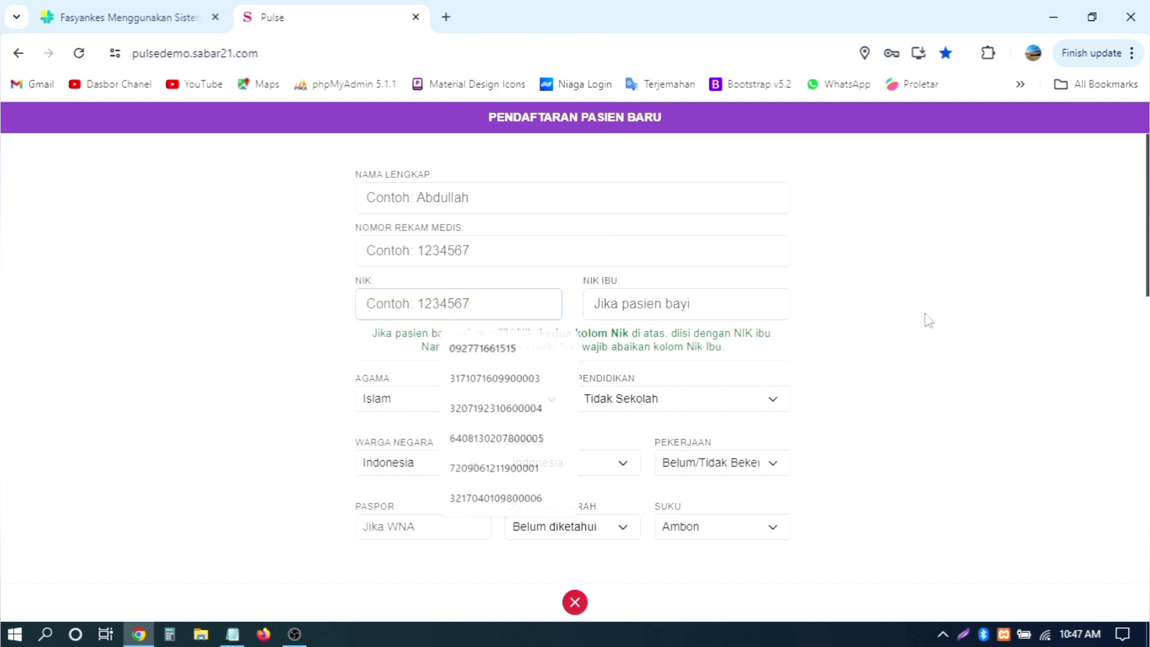
pyautogui.click(456, 307)
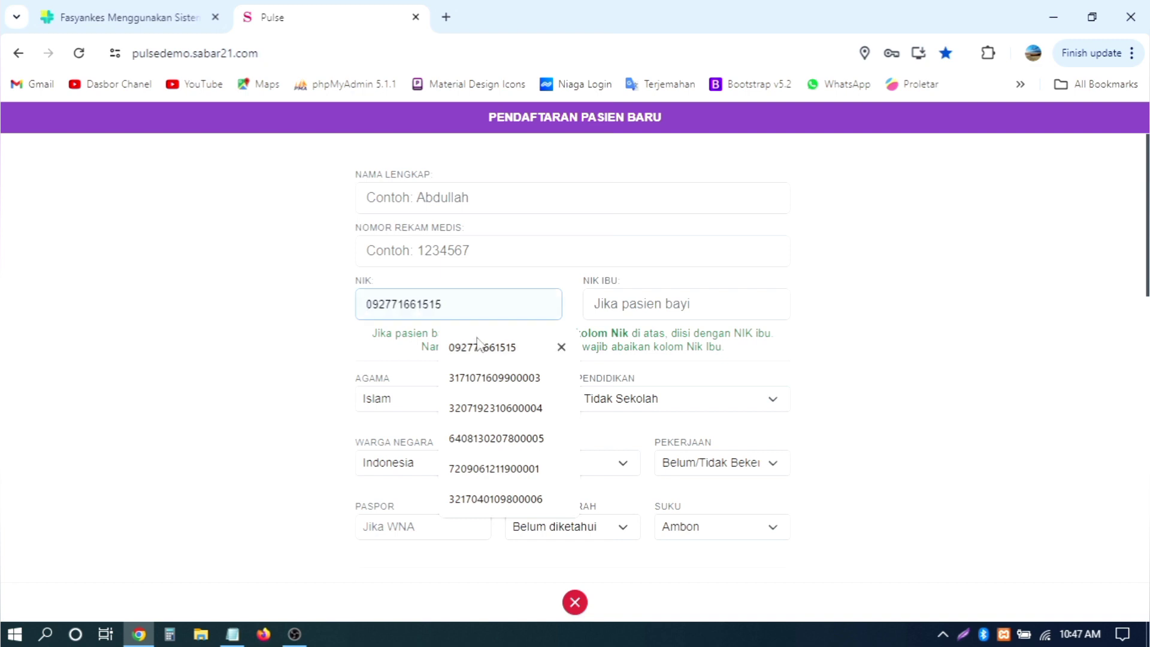
pyautogui.click(467, 248)
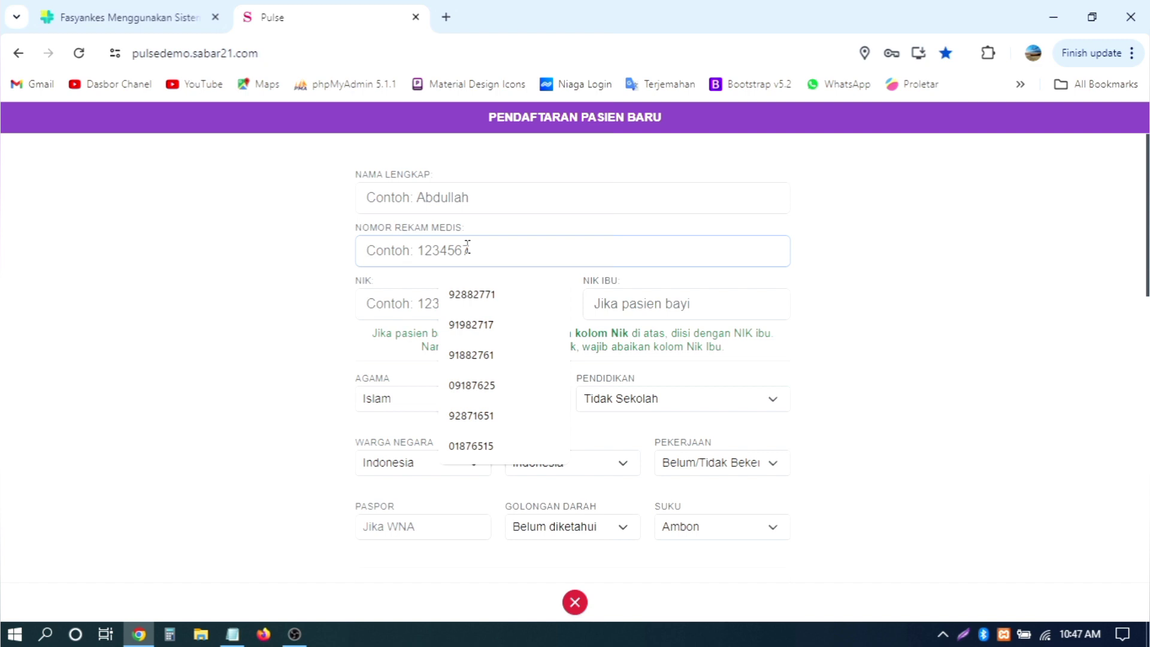
pyautogui.click(373, 304)
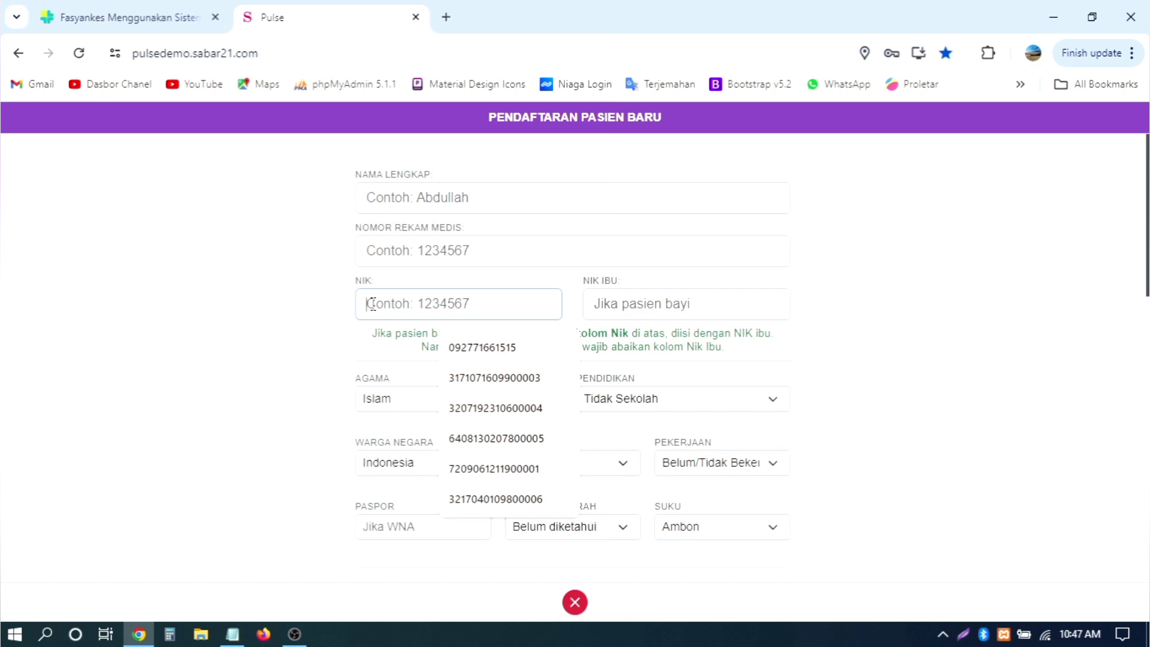
pyautogui.click(274, 359)
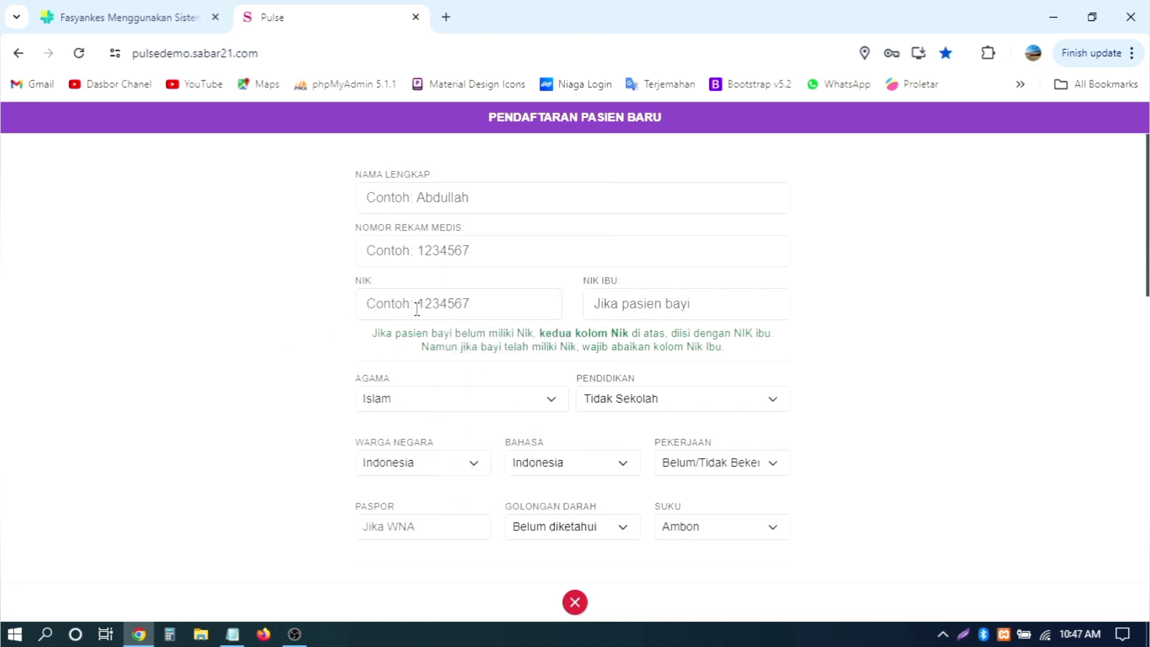
pyautogui.click(418, 308)
pyautogui.click(296, 327)
# Step: Delete the first two saved NIK suggestions and leave the field
pyautogui.moveTo(390, 286); pyautogui.dragTo(350, 287)
pyautogui.click(412, 301)
pyautogui.click(306, 310)
pyautogui.click(475, 308)
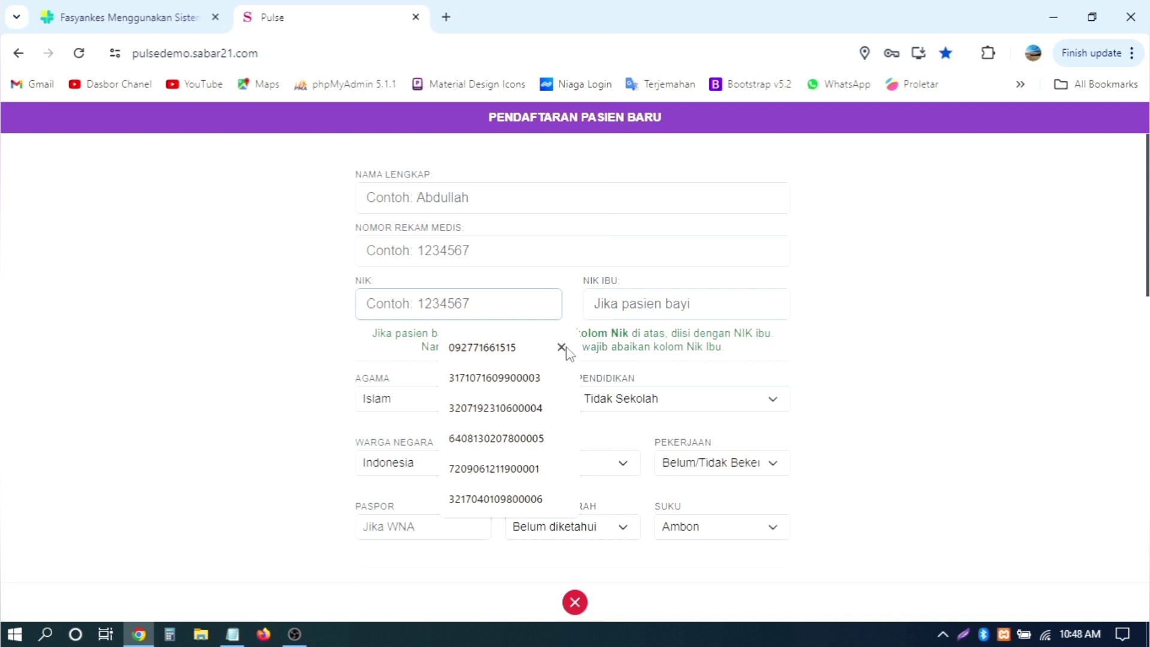
pyautogui.click(560, 347)
pyautogui.click(560, 347)
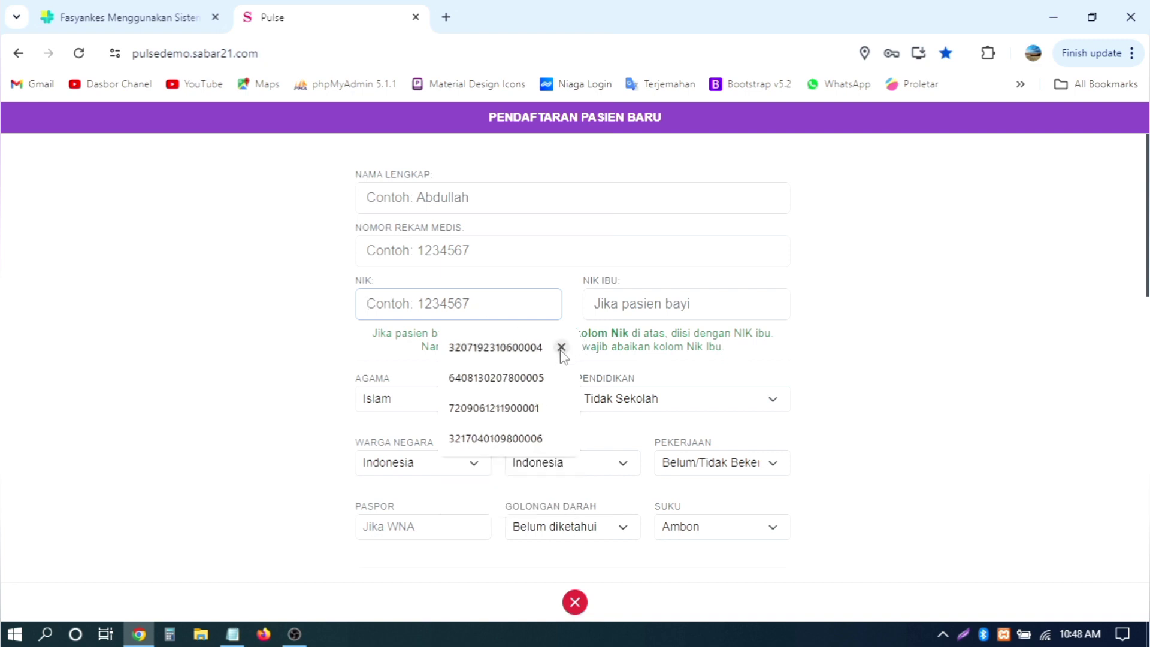
pyautogui.click(287, 368)
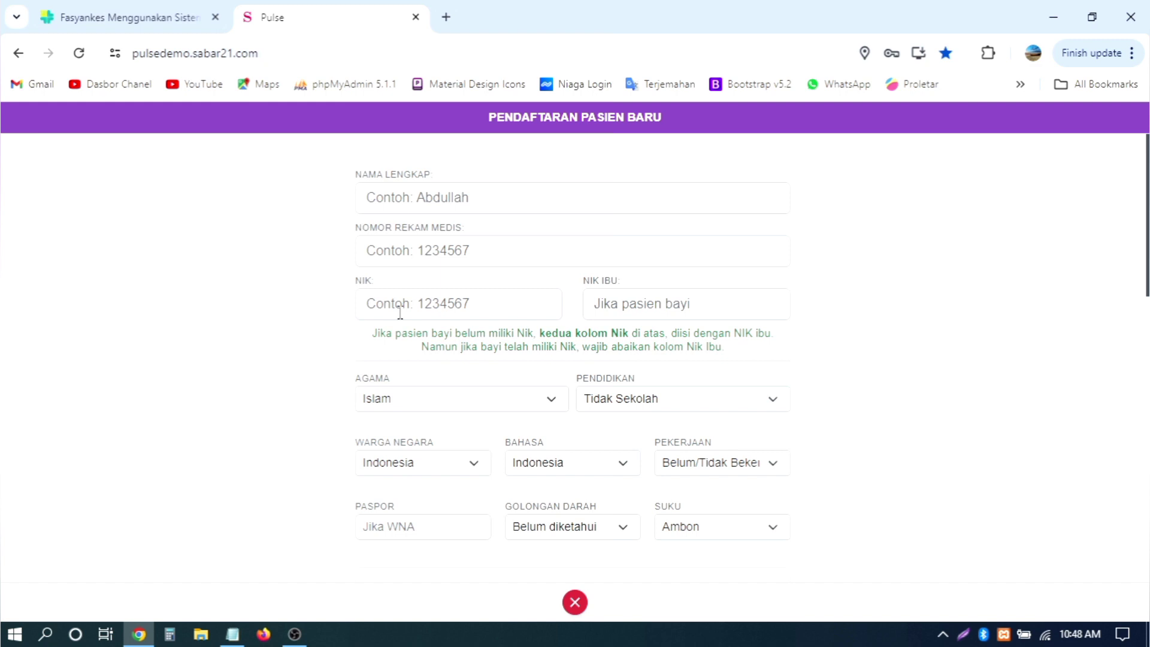
pyautogui.scroll(-10, 400, 312)
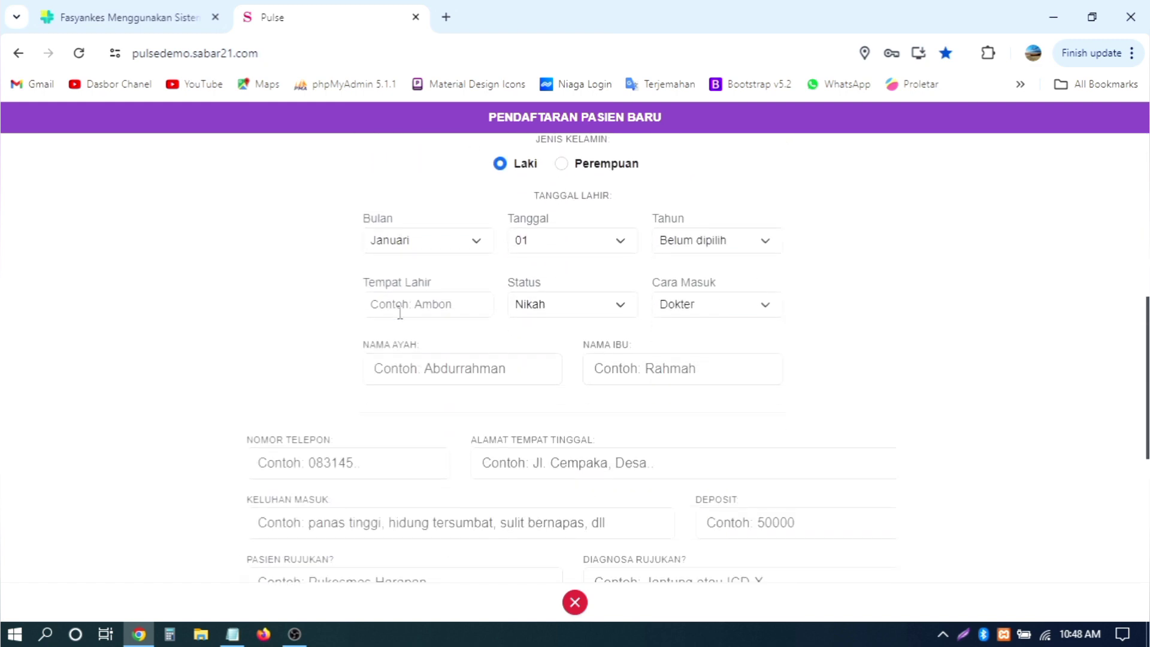
# Step: Close the blank new-patient form with the red X and browse today's patient list
pyautogui.scroll(-3, 400, 312)
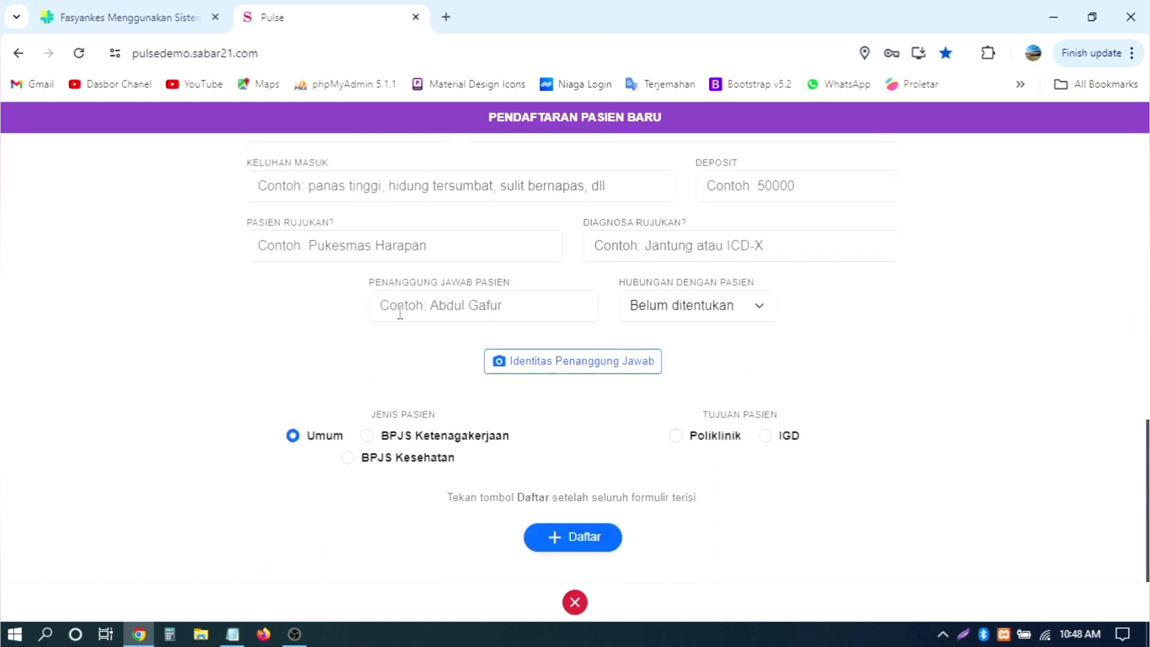
pyautogui.click(573, 600)
pyautogui.scroll(-9, 1078, 359)
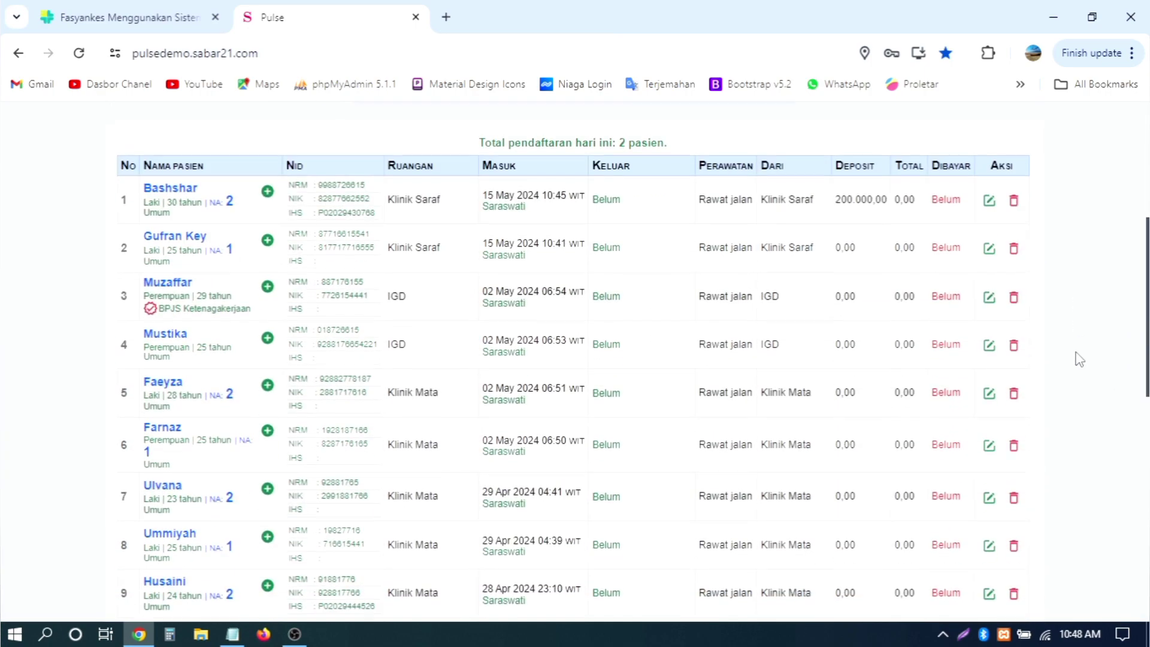
pyautogui.scroll(-5, 1079, 360)
pyautogui.scroll(15, 1072, 356)
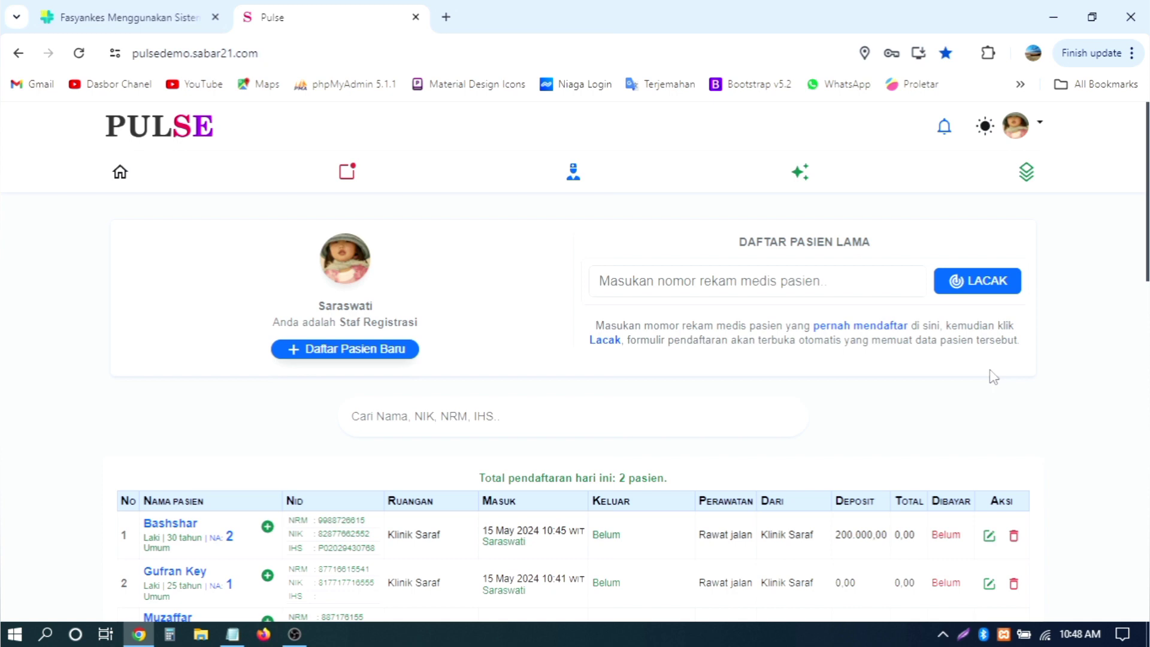
# Step: Open and close the new-patient registration form a few times before filling it
pyautogui.click(328, 349)
pyautogui.scroll(-7, 919, 417)
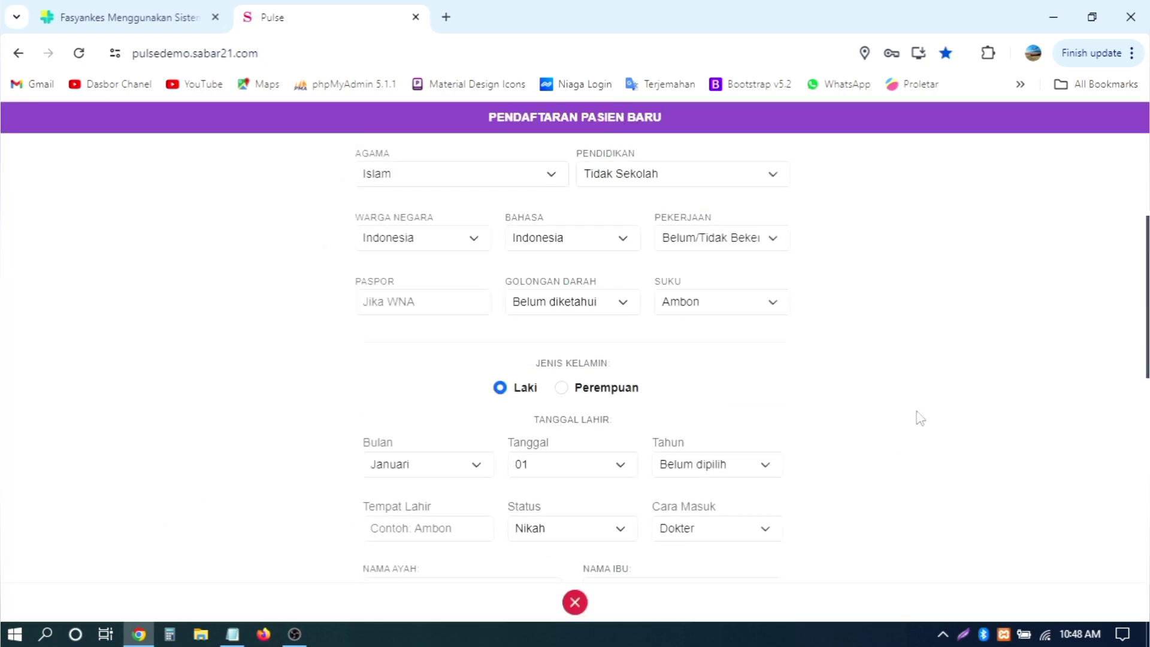
pyautogui.scroll(7, 920, 416)
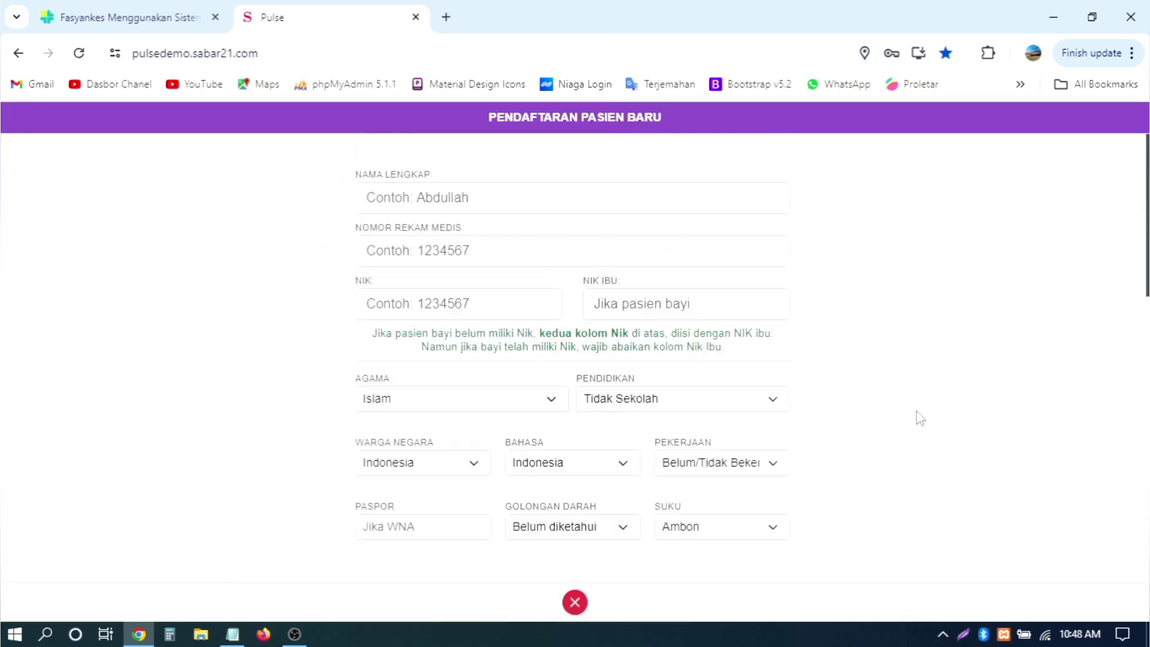
pyautogui.click(575, 602)
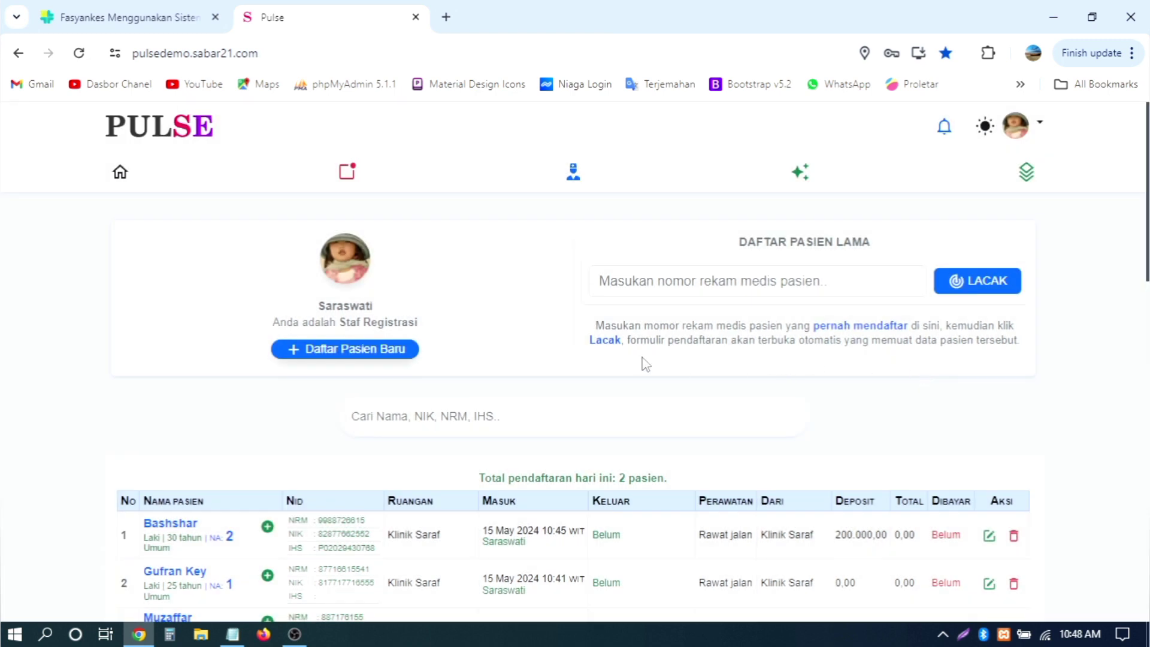
pyautogui.click(383, 358)
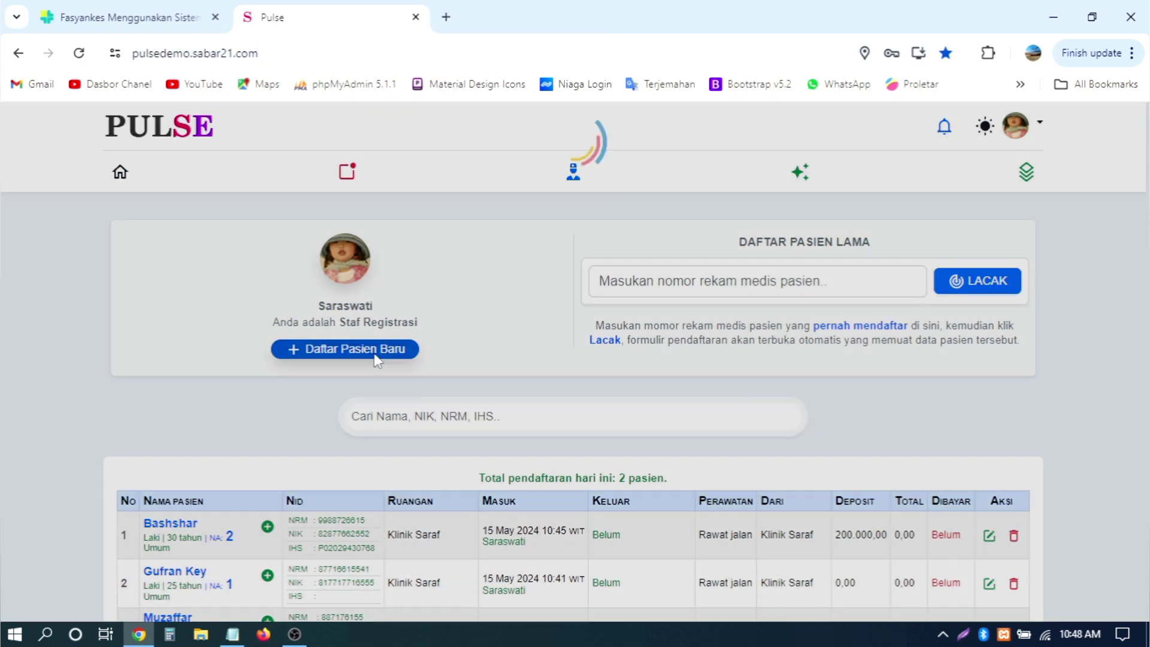
pyautogui.click(475, 190)
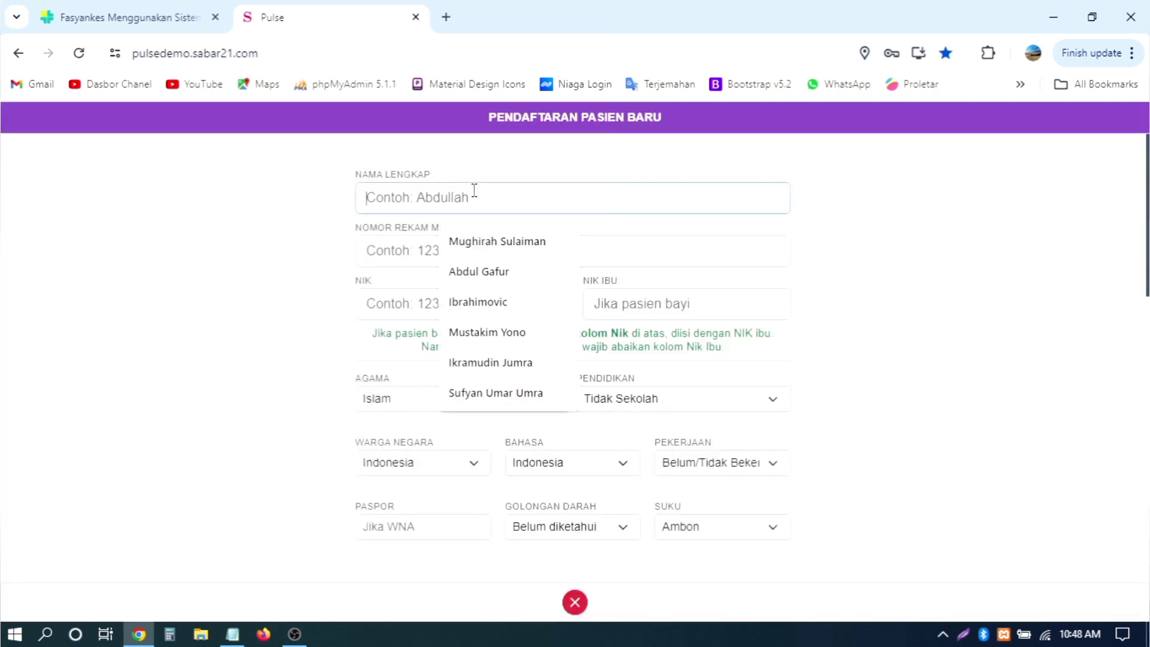
pyautogui.click(575, 601)
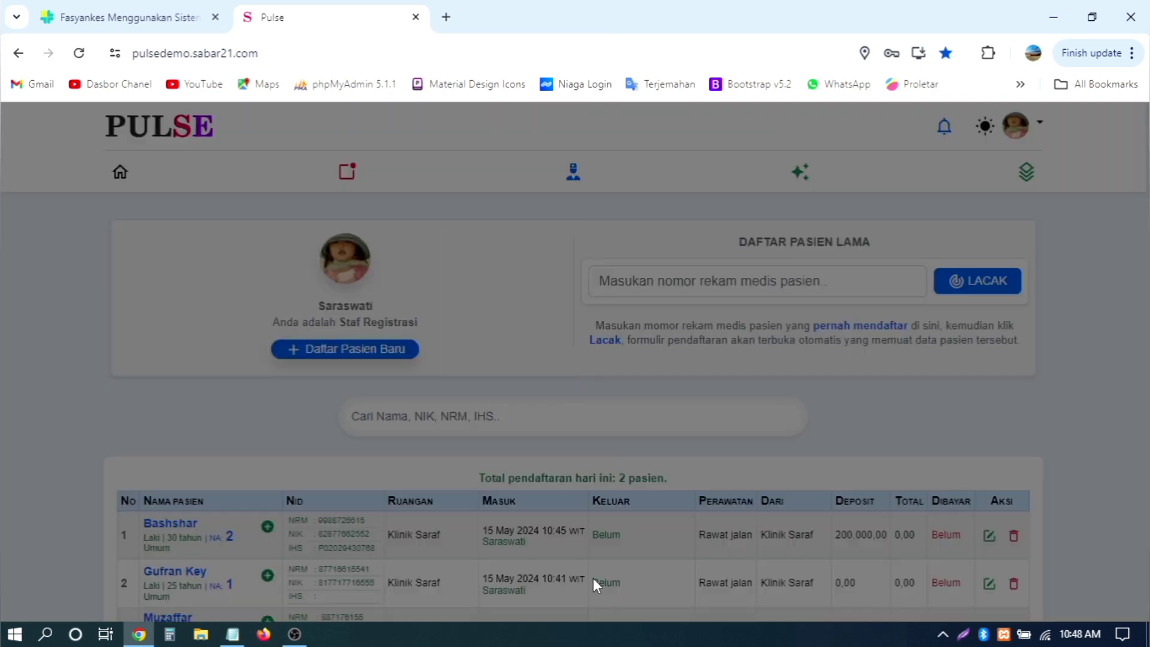
pyautogui.click(371, 350)
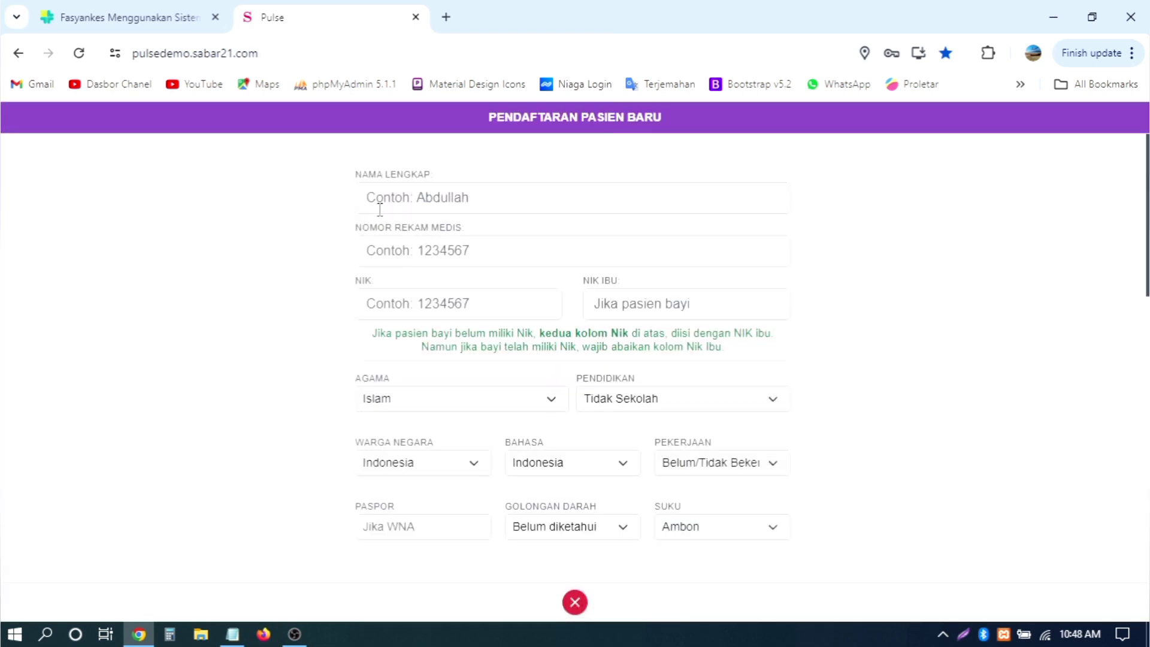
# Step: Enter the new patient's full name, starting from a suggestion and correcting the surname
pyautogui.click(396, 195)
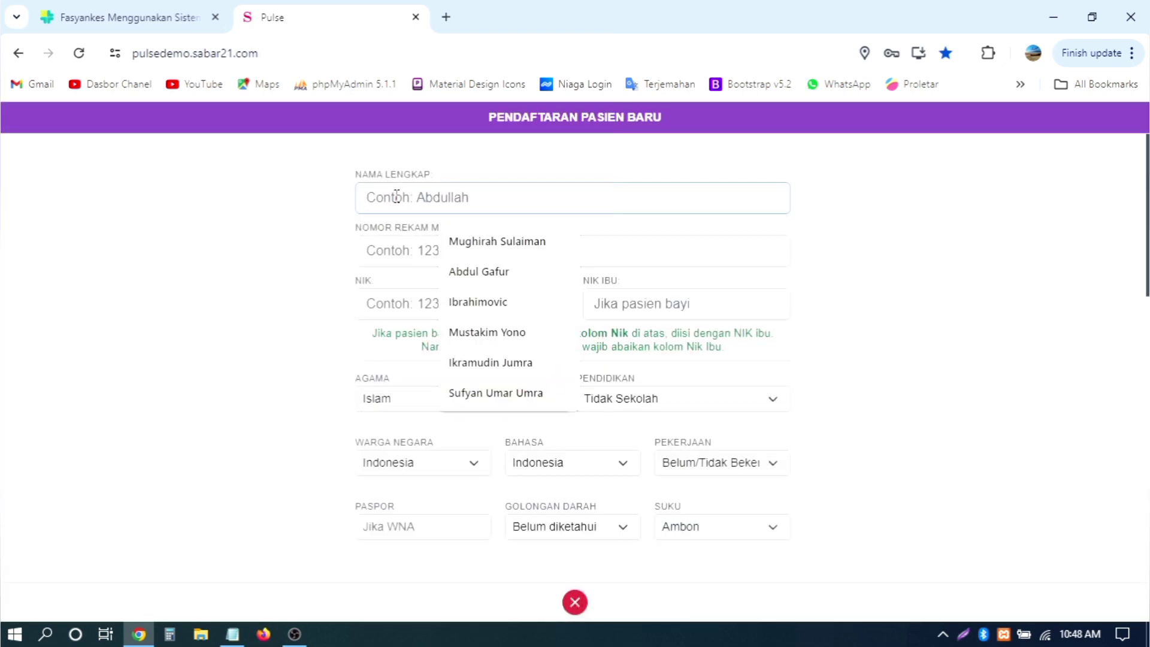
pyautogui.write('S')
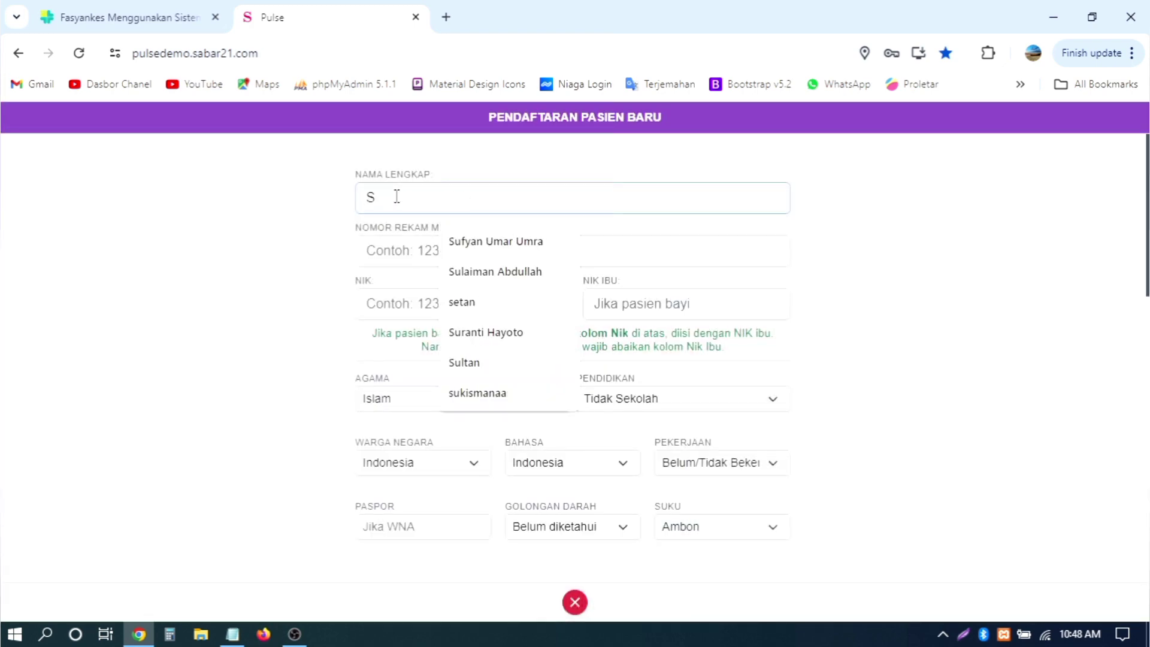
pyautogui.write('ul')
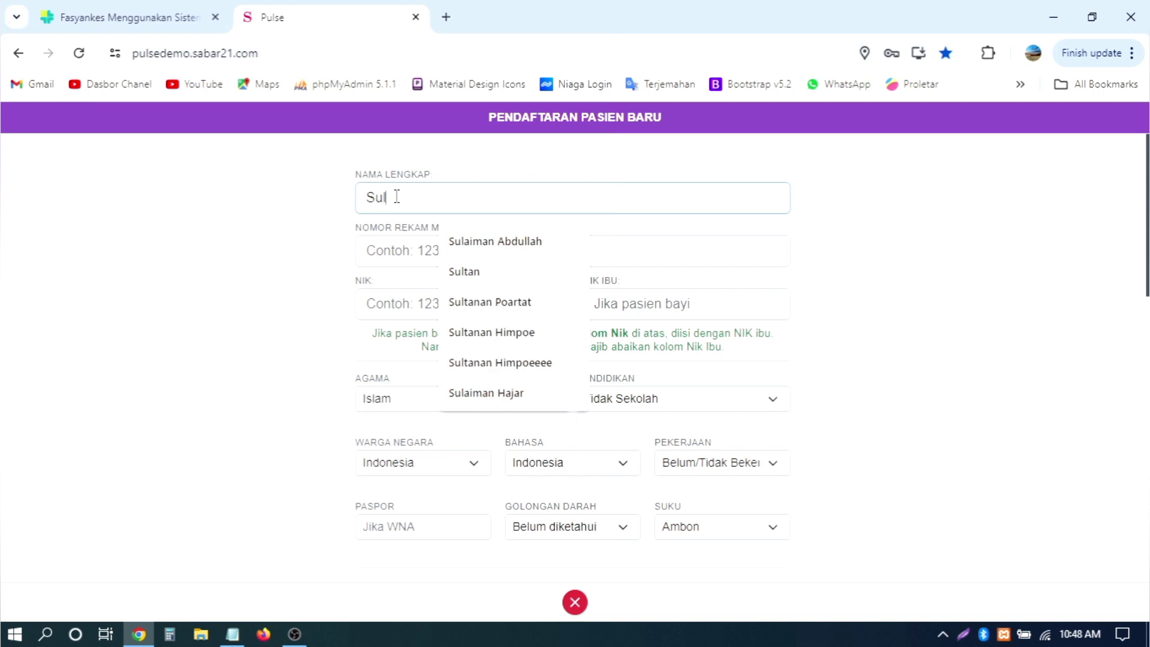
pyautogui.press('BackSpace')
pyautogui.press('BackSpace')
pyautogui.press('BackSpace')
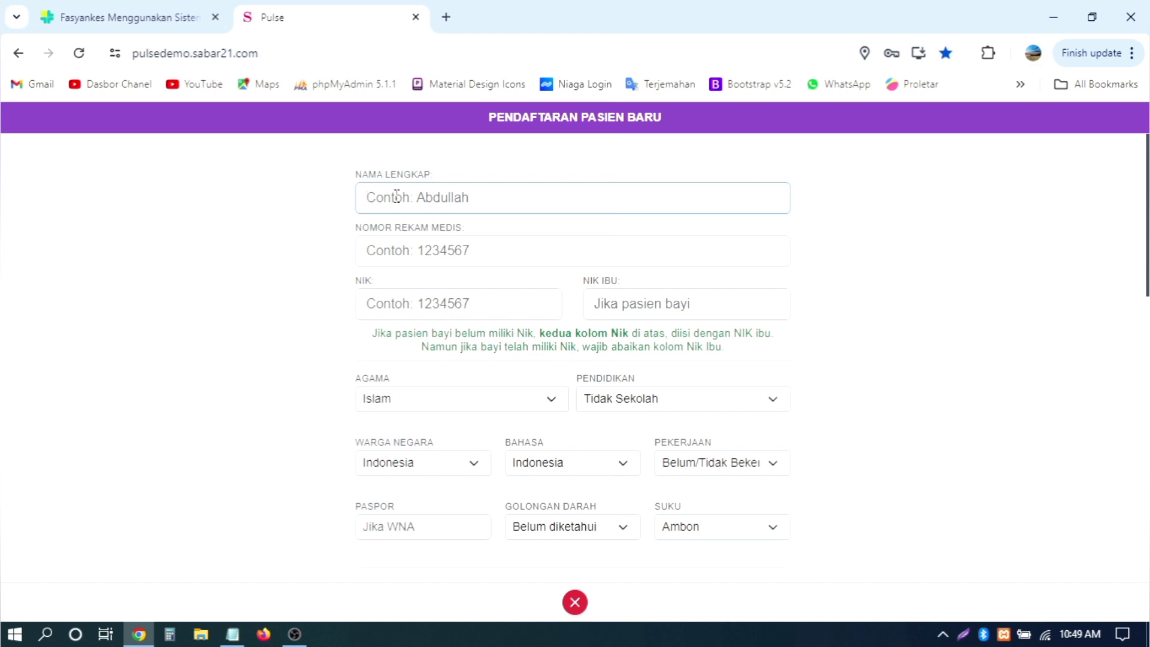
pyautogui.write('Yun')
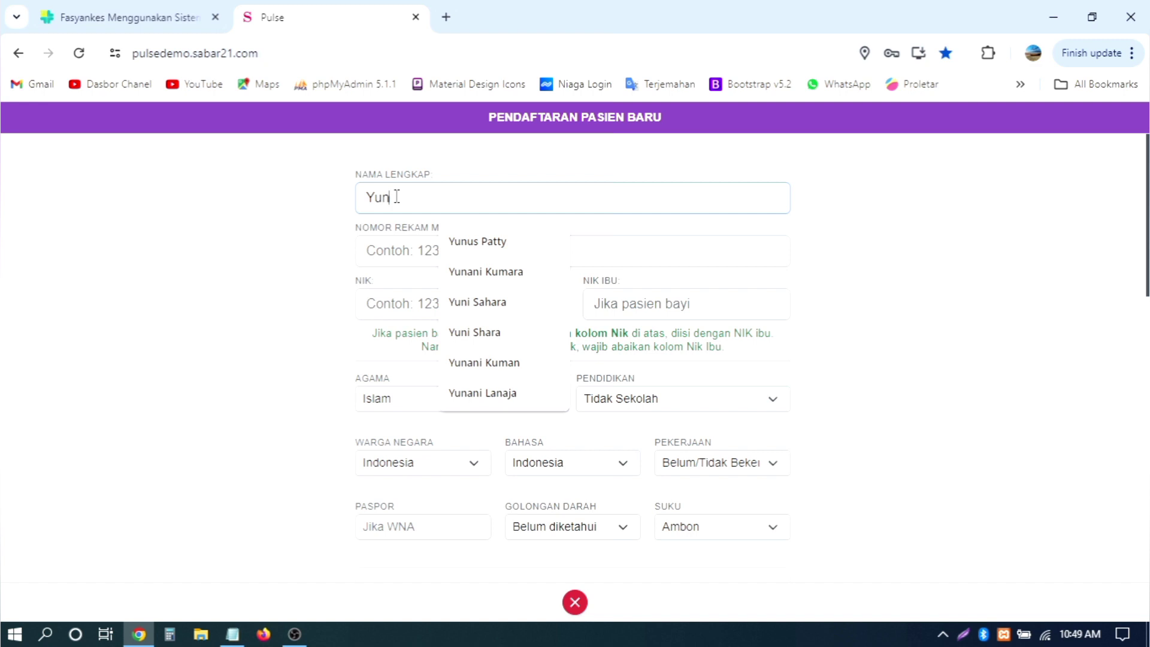
pyautogui.press('Down')
pyautogui.press('Down')
pyautogui.press('Down')
pyautogui.press('Down')
pyautogui.press('Down')
pyautogui.press('Up')
pyautogui.press('Up')
pyautogui.press('Up')
pyautogui.press('Down')
pyautogui.press('Return')
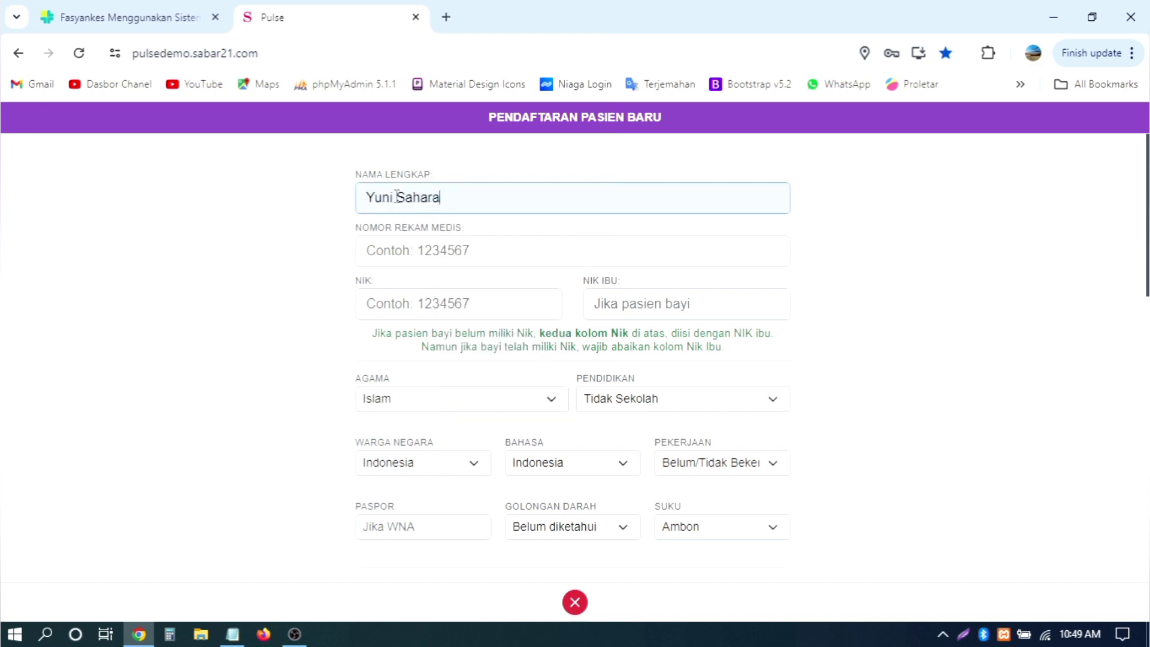
pyautogui.hotkey('ctrl', 'BackSpace')
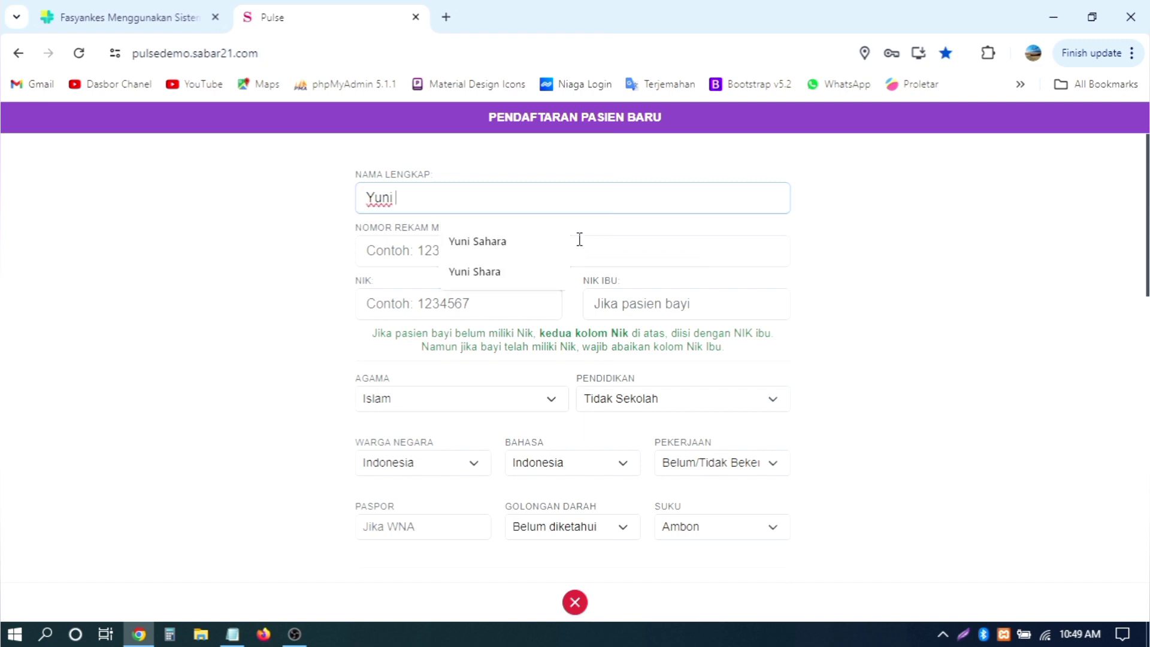
pyautogui.write('Melati')
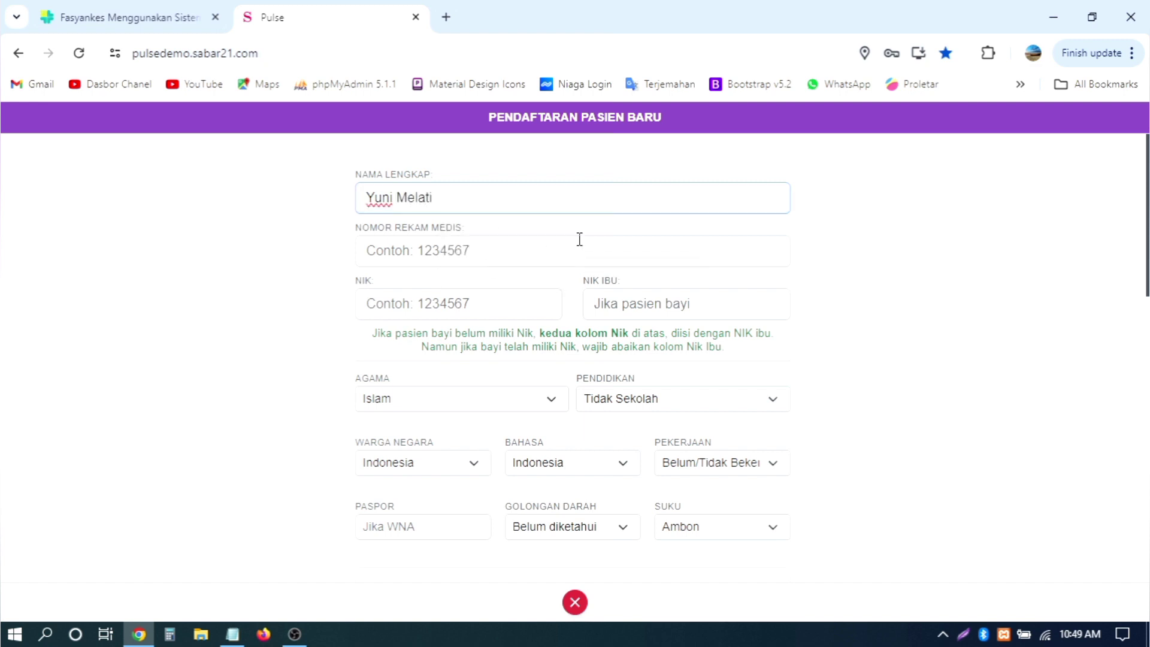
# Step: Fill in the patient's medical record number and NIK
pyautogui.click(579, 239)
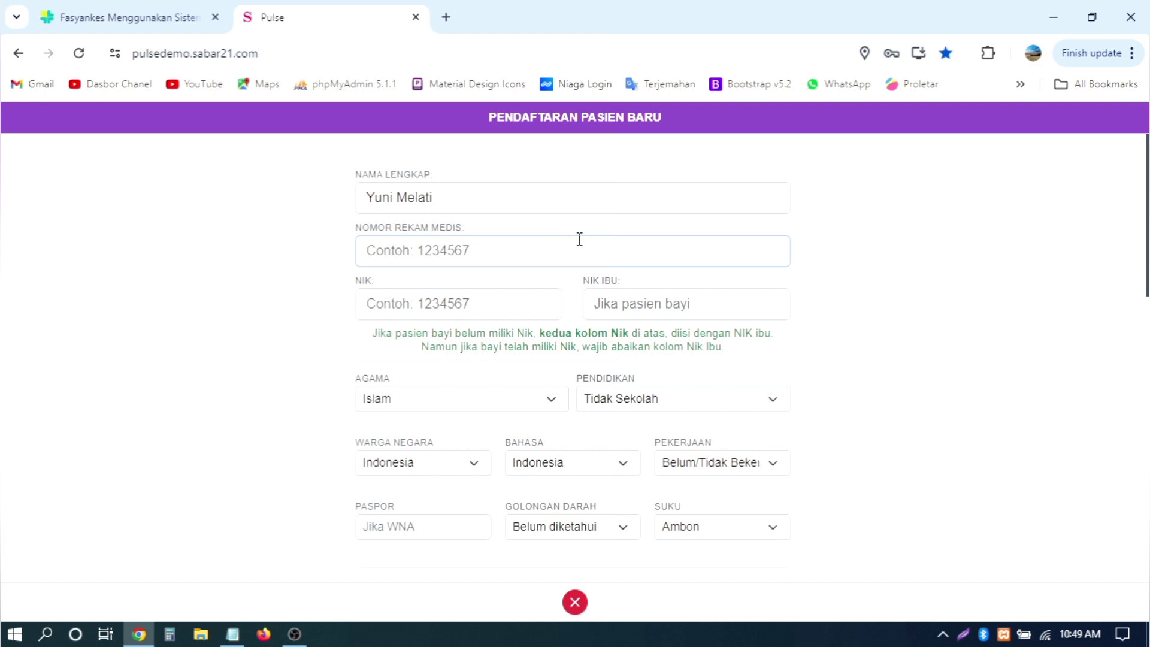
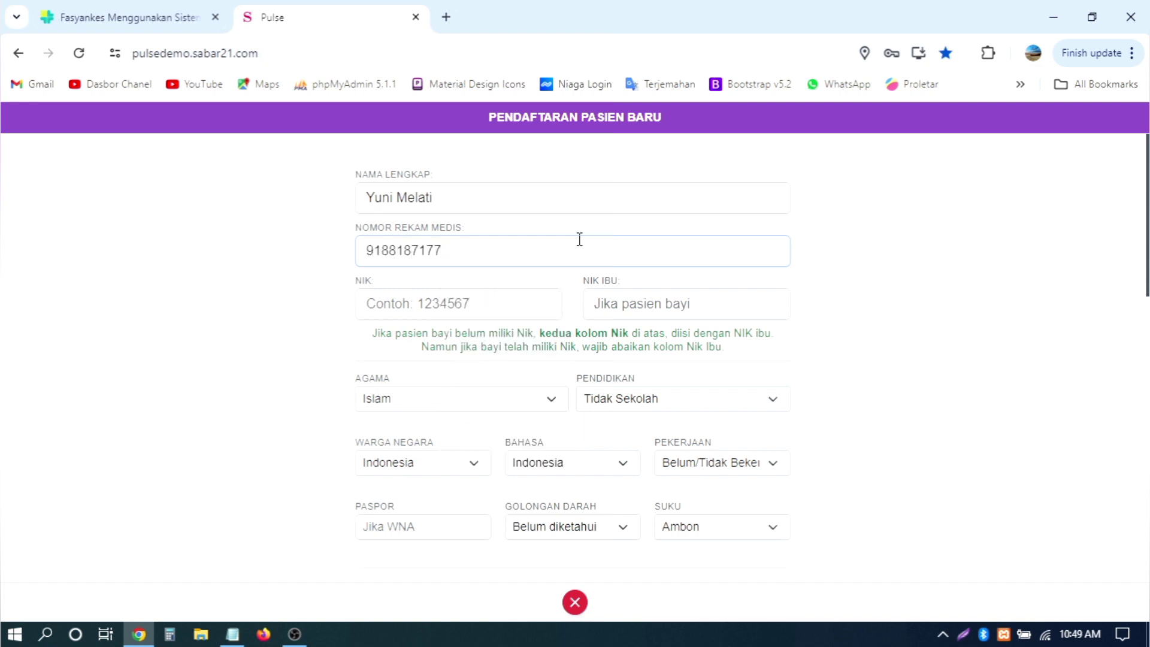
pyautogui.click(454, 302)
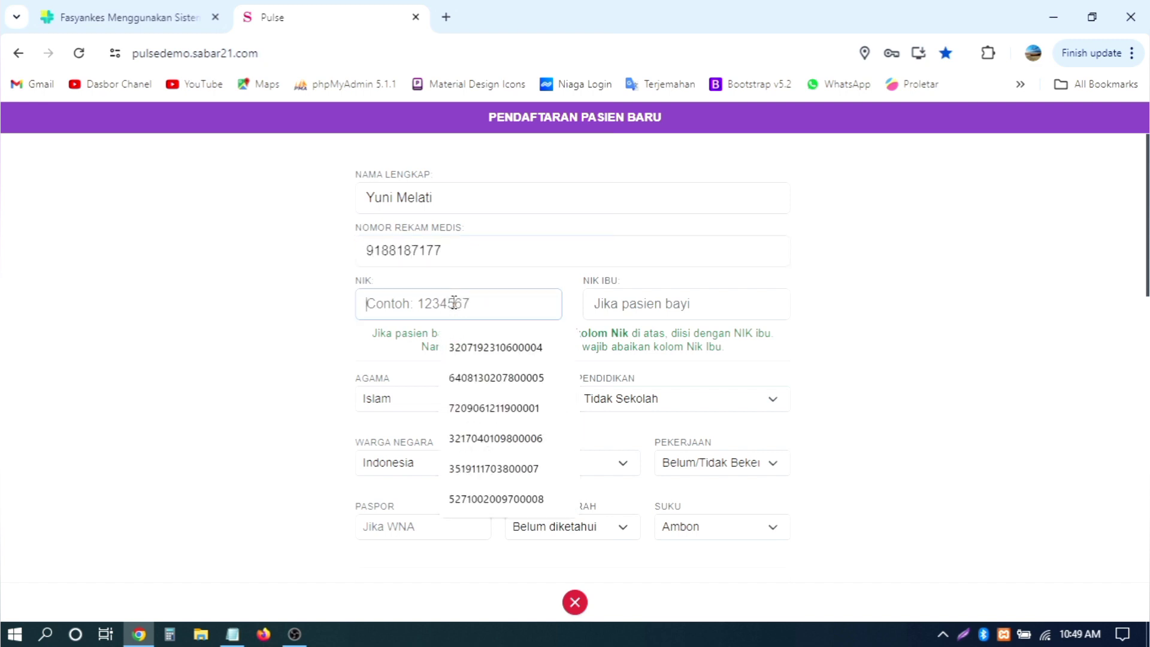
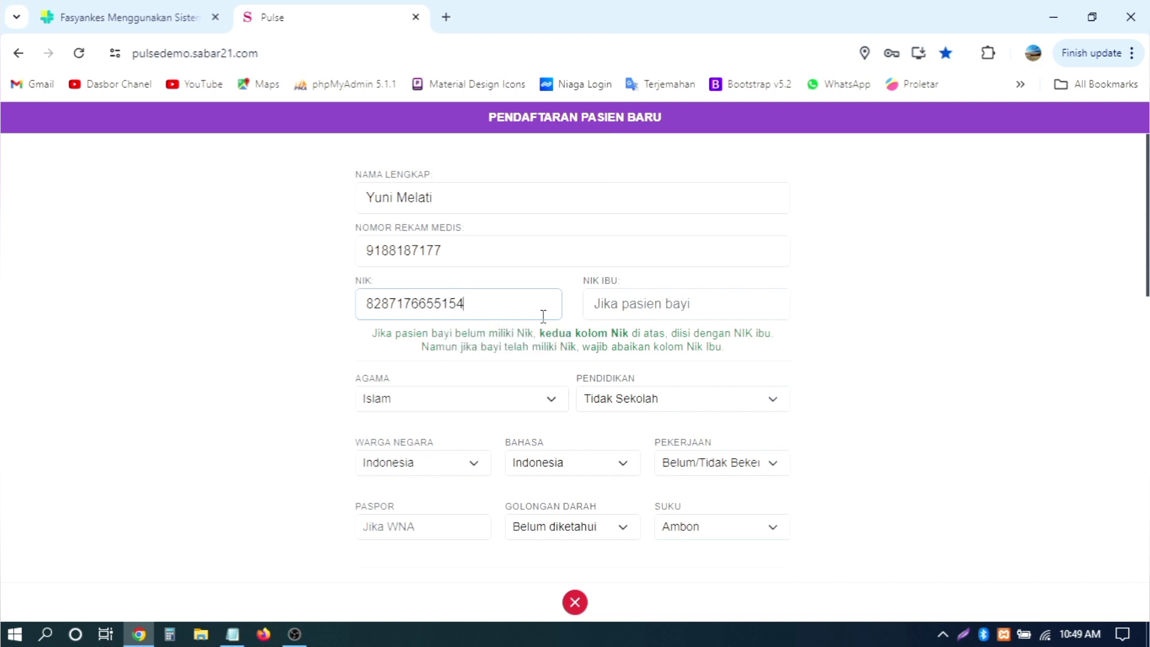
# Step: Set the education level to Diploma and the occupation (Pekerjaan) to Mahasiswa
pyautogui.scroll(-2, 542, 316)
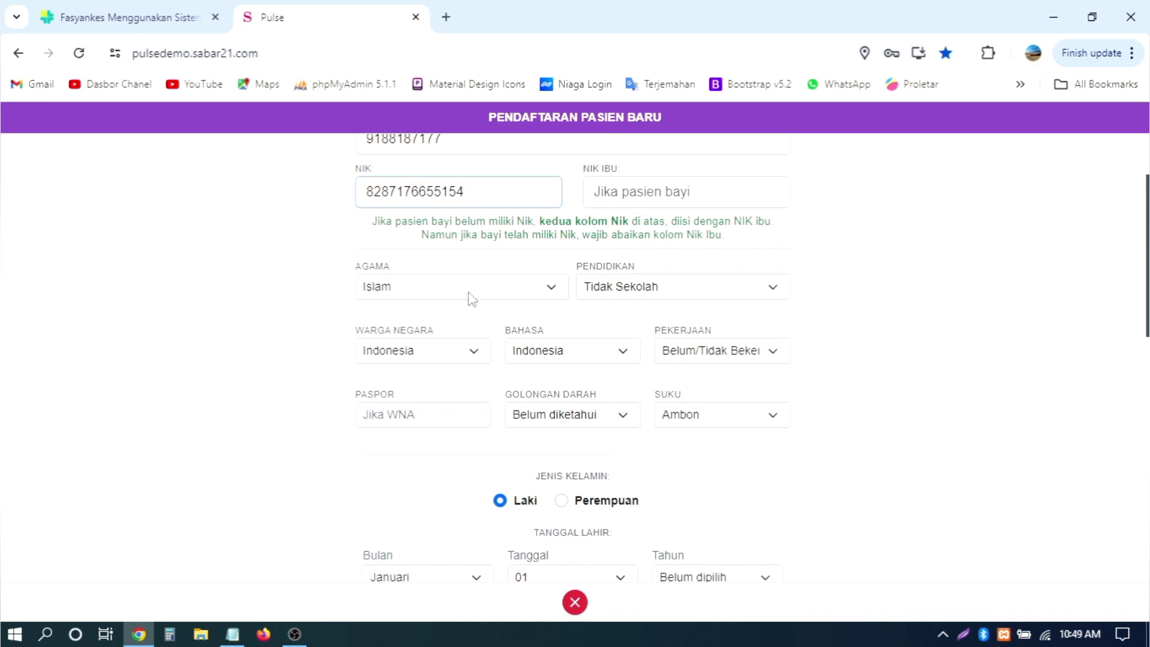
pyautogui.click(630, 291)
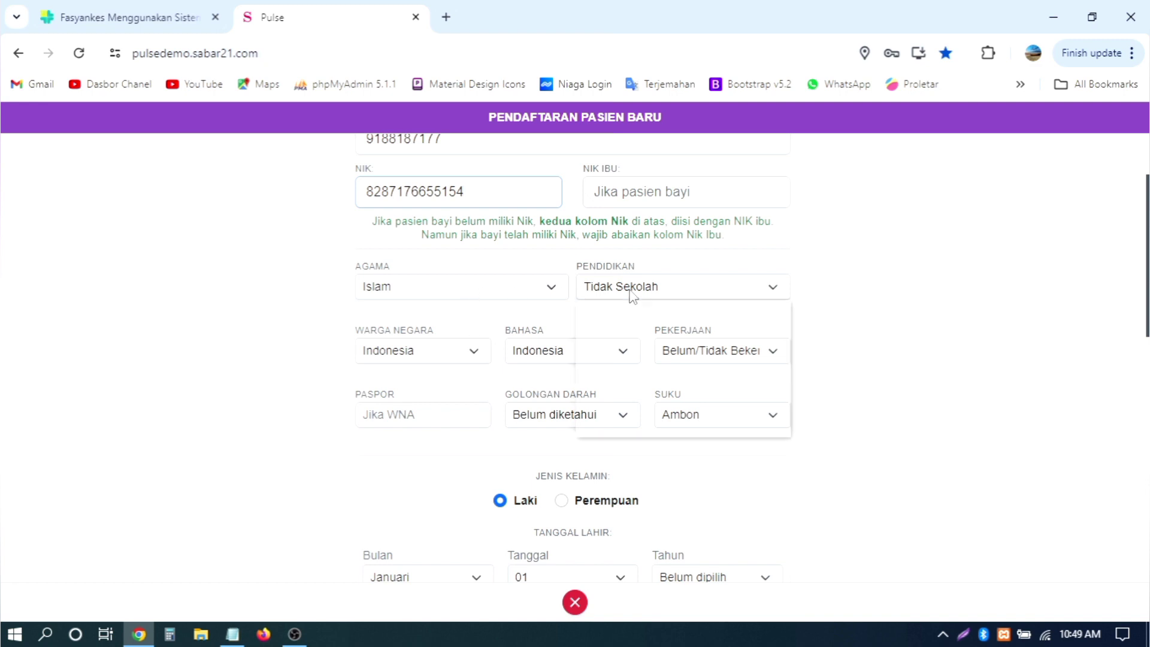
pyautogui.click(622, 397)
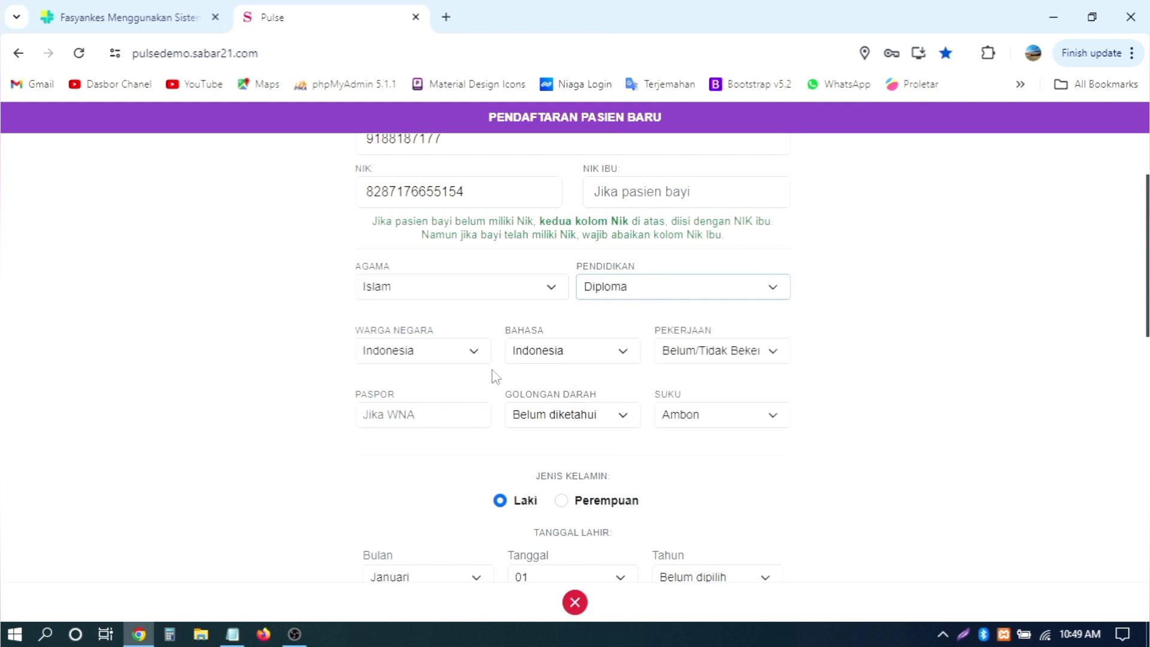
pyautogui.click(713, 355)
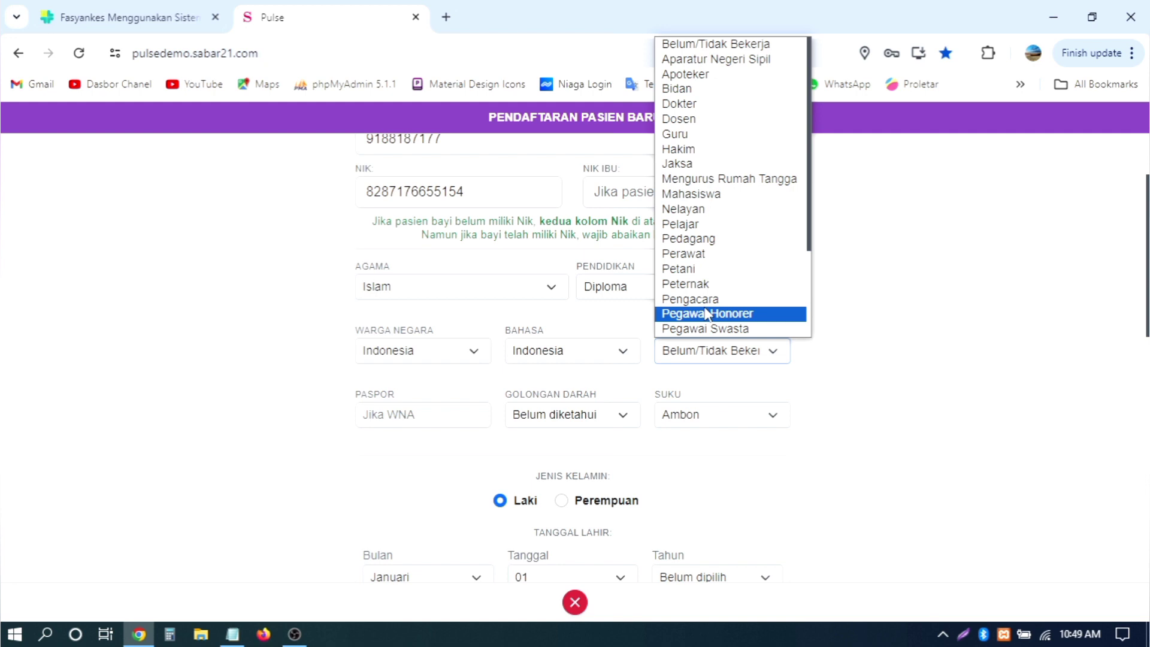
pyautogui.click(706, 193)
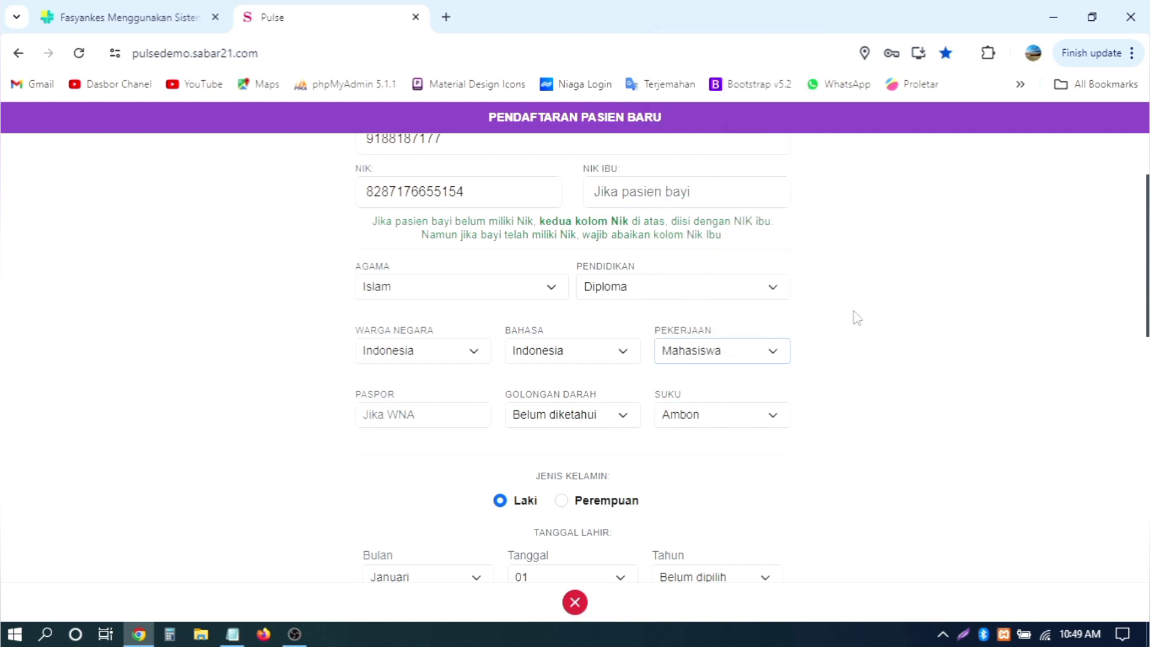
pyautogui.scroll(2, 855, 318)
pyautogui.scroll(-5, 857, 318)
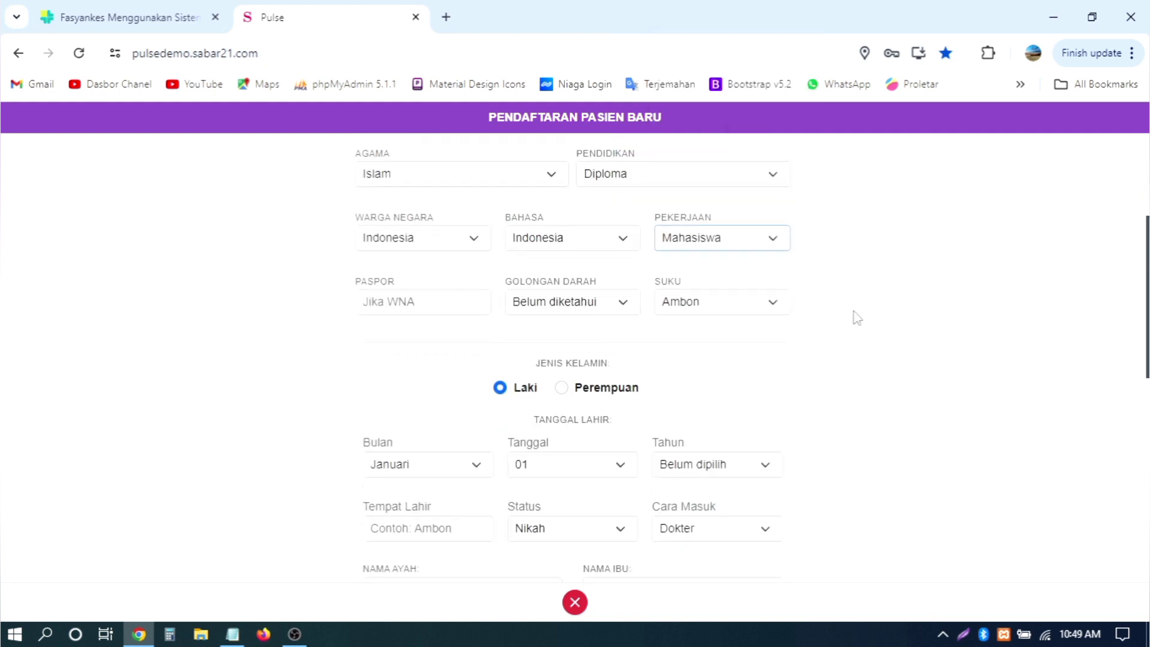
pyautogui.click(624, 277)
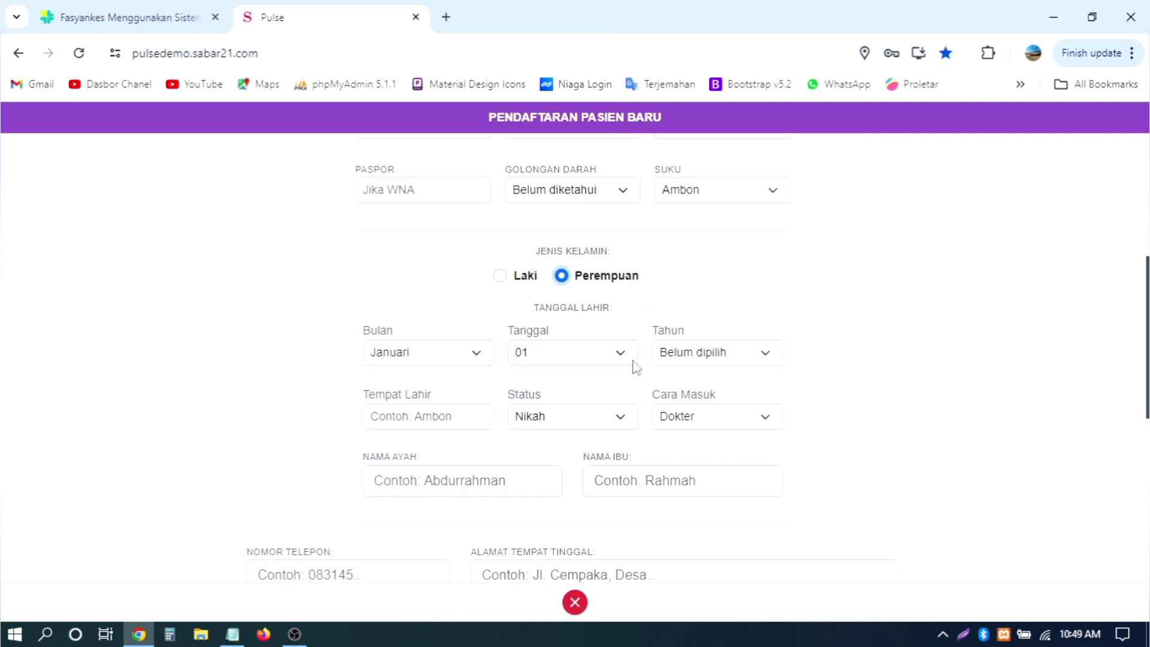
pyautogui.click(453, 367)
pyautogui.click(424, 448)
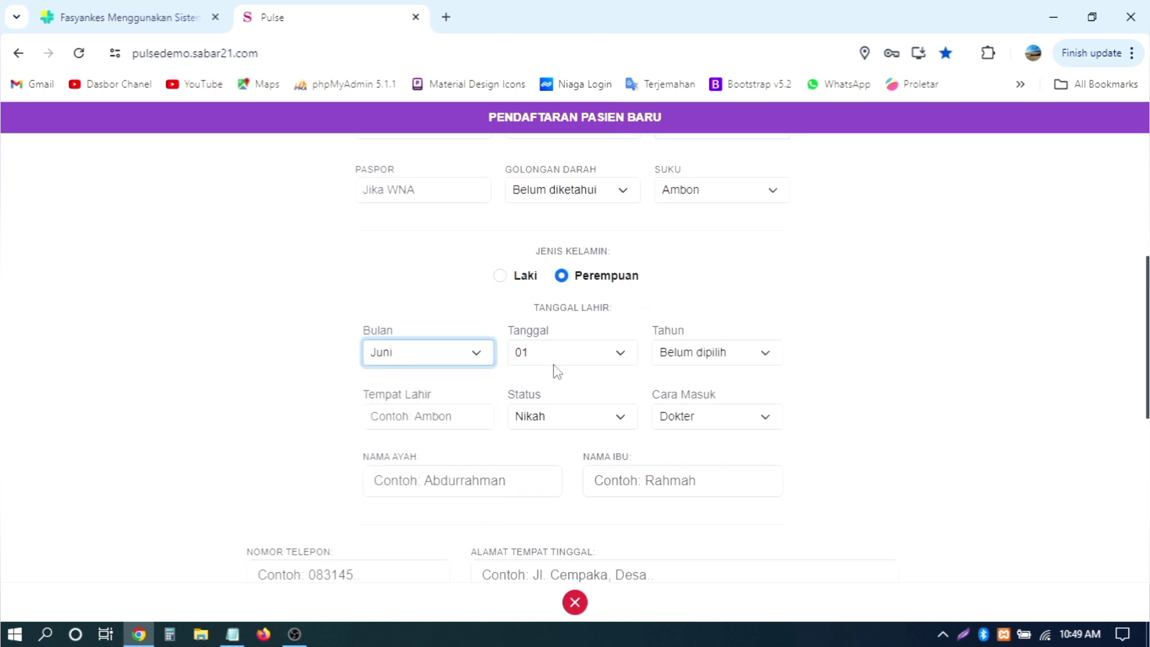
pyautogui.click(550, 363)
pyautogui.click(539, 301)
pyautogui.click(710, 360)
pyautogui.scroll(-10, 721, 263)
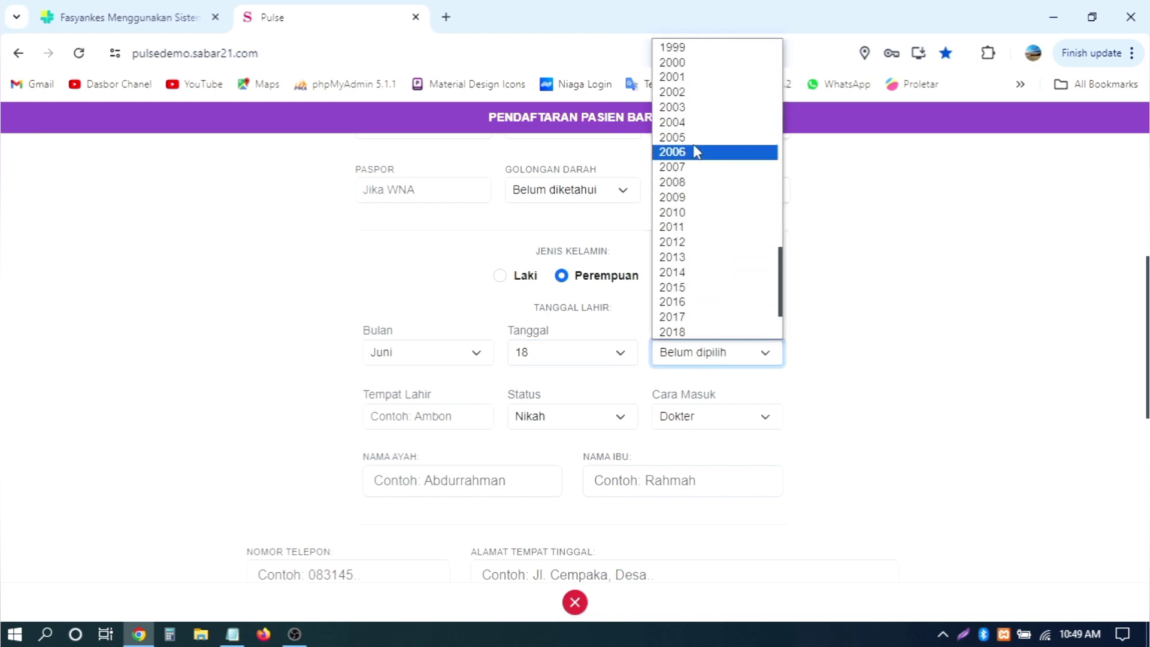
pyautogui.press('Up')
pyautogui.press('Up')
pyautogui.press('Down')
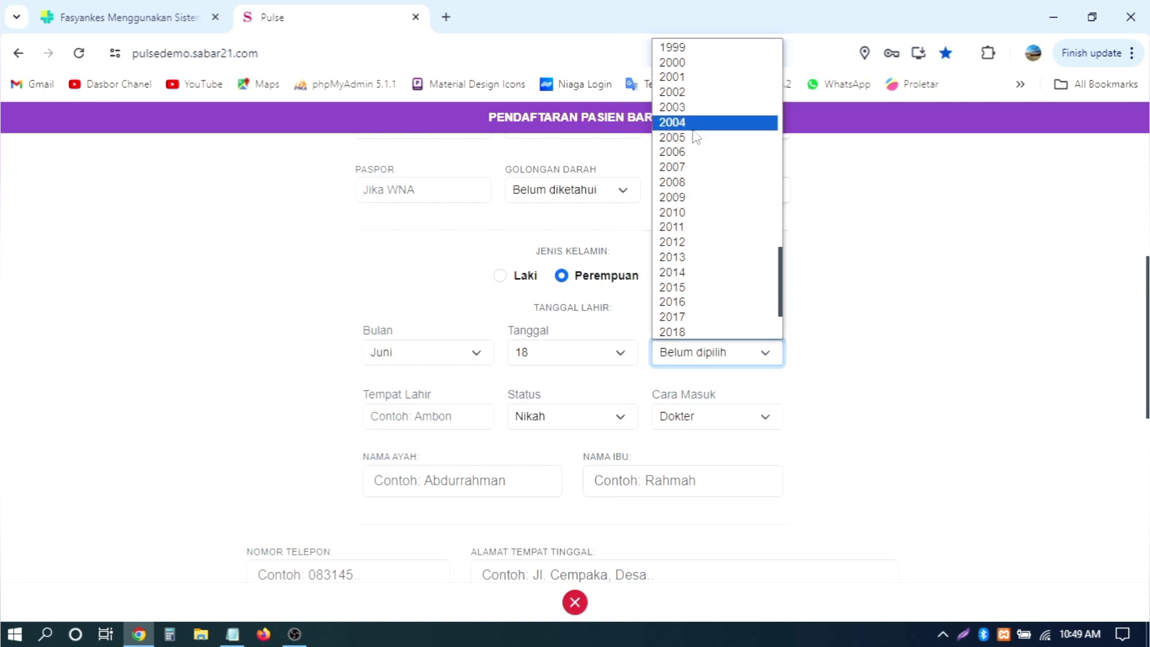
pyautogui.press('Return')
pyautogui.scroll(-2, 821, 287)
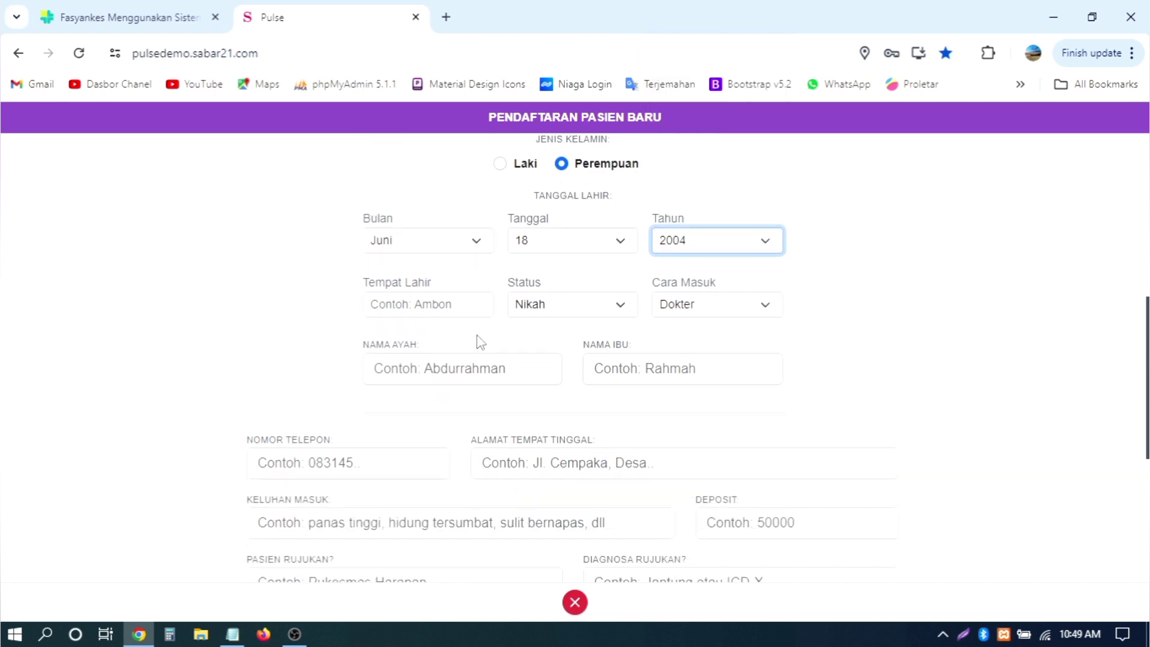
# Step: Set birthplace to Ambon, status to Belum Nikah and entry route to Datang Sendiri
pyautogui.click(442, 313)
pyautogui.click(440, 375)
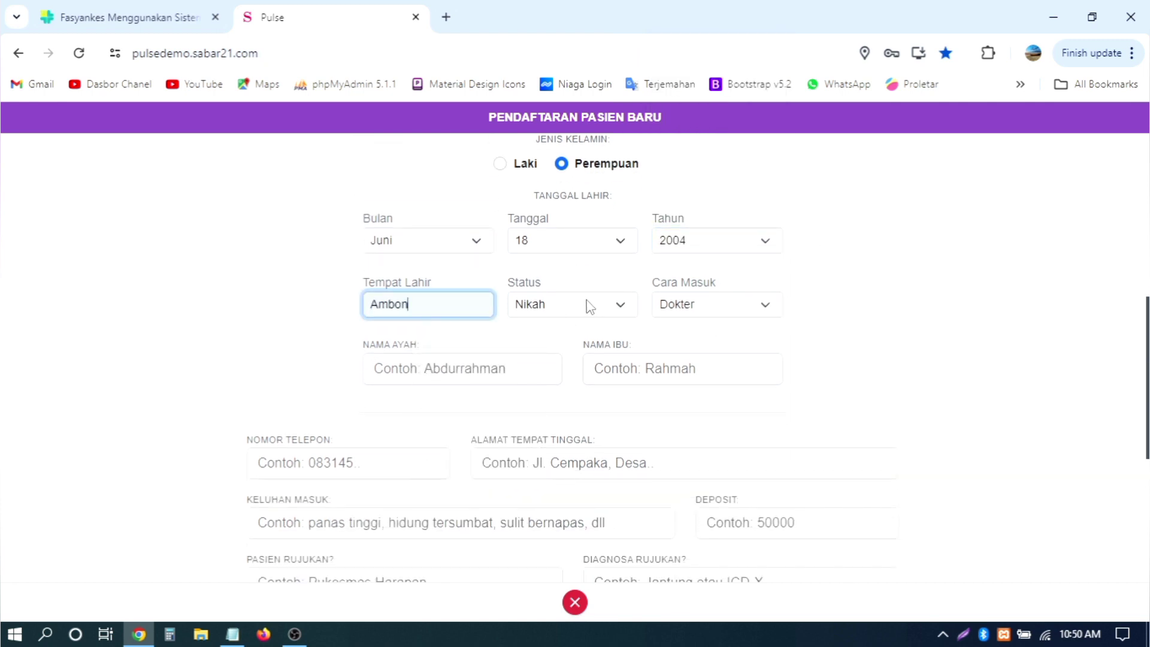
pyautogui.click(590, 306)
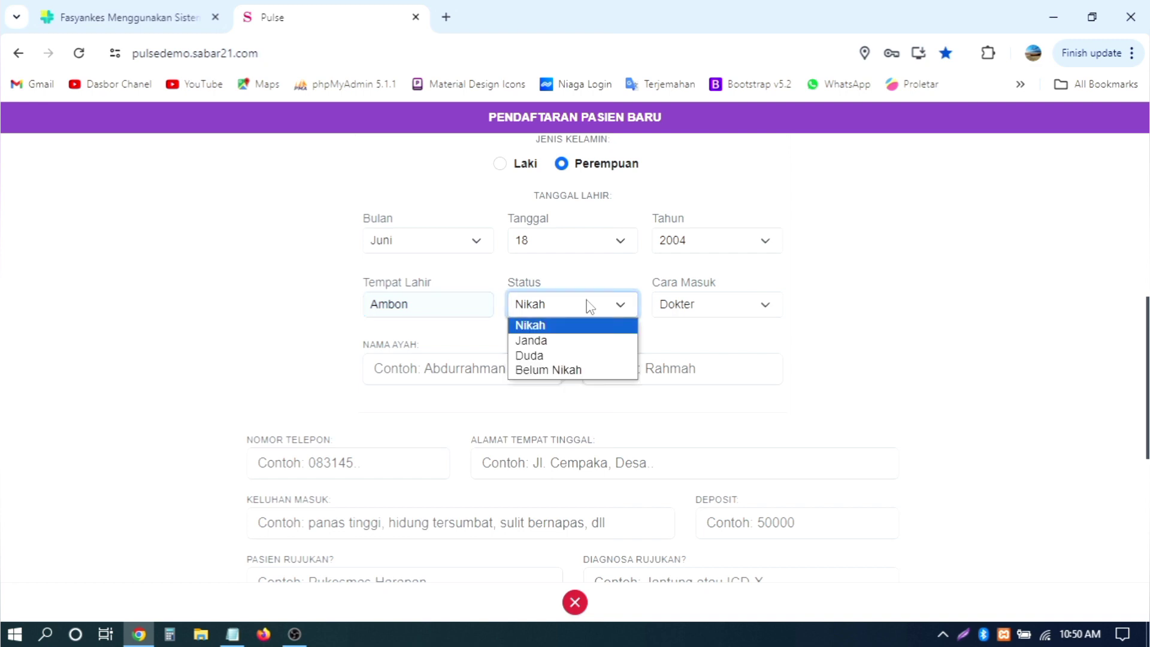
pyautogui.click(550, 367)
pyautogui.click(707, 311)
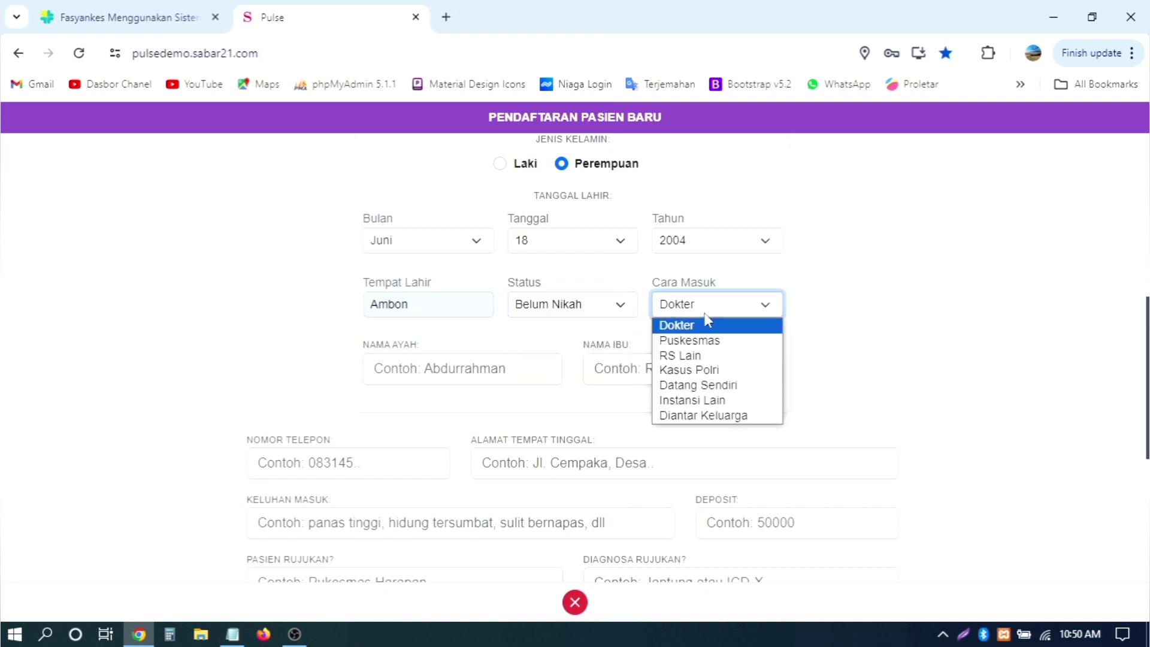
pyautogui.click(699, 385)
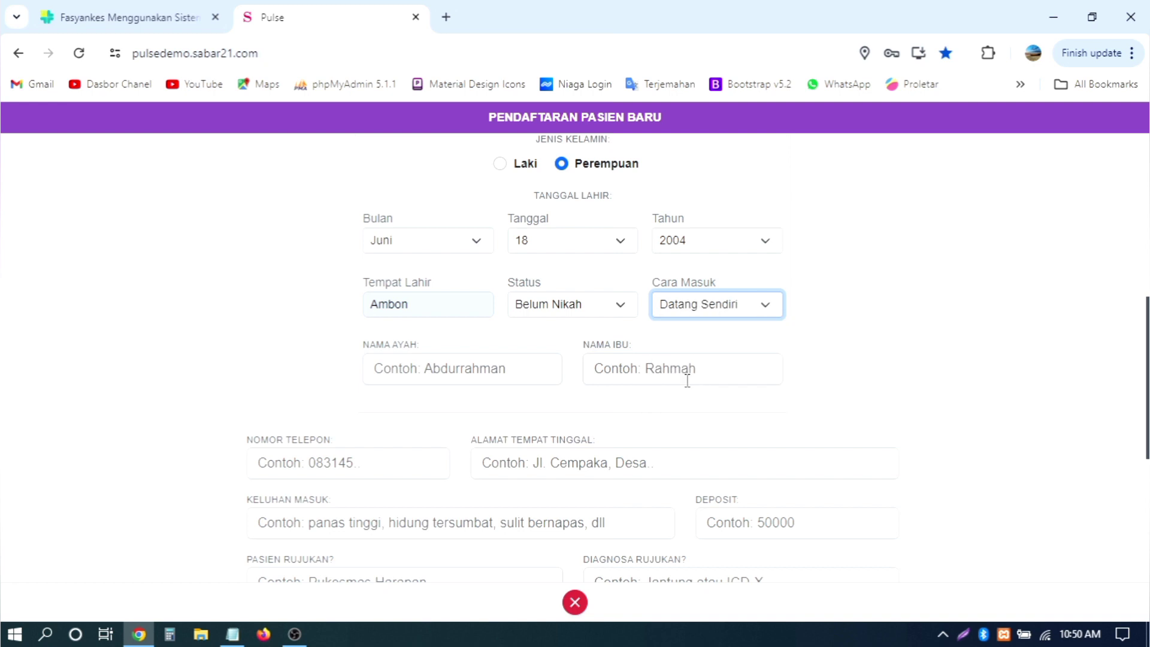
# Step: Fill in the father's and mother's names from the saved suggestions
pyautogui.click(510, 376)
pyautogui.click(473, 410)
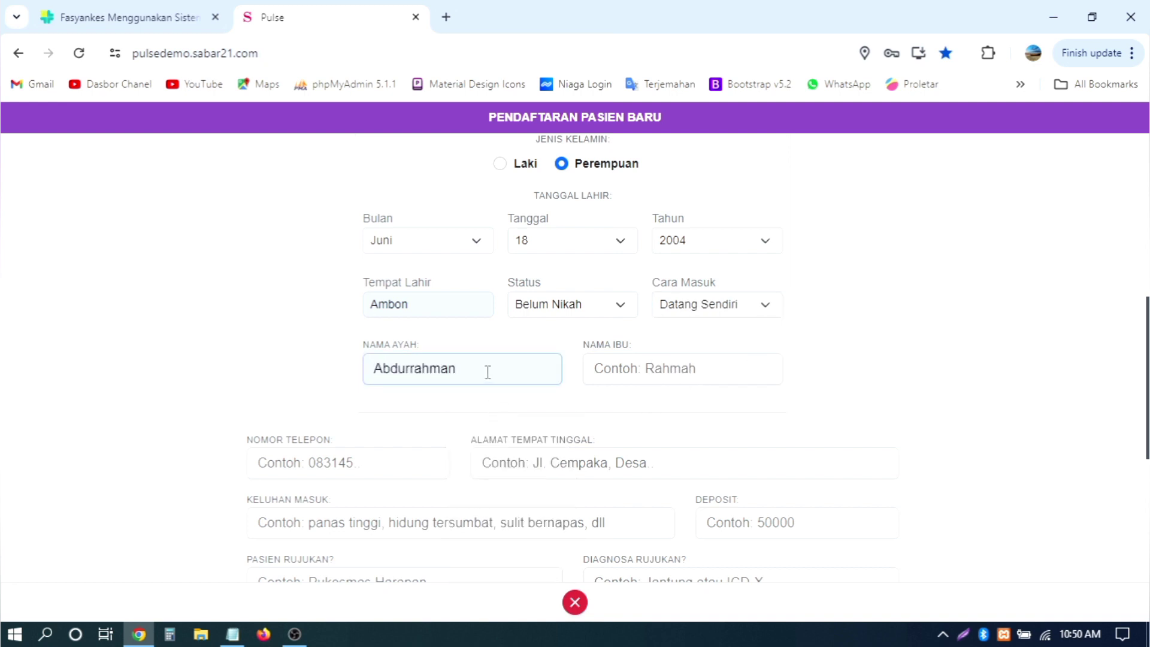
pyautogui.click(653, 368)
pyautogui.click(725, 436)
# Step: Enter the patient's phone number and home address using the saved suggestions
pyautogui.scroll(-2, 659, 419)
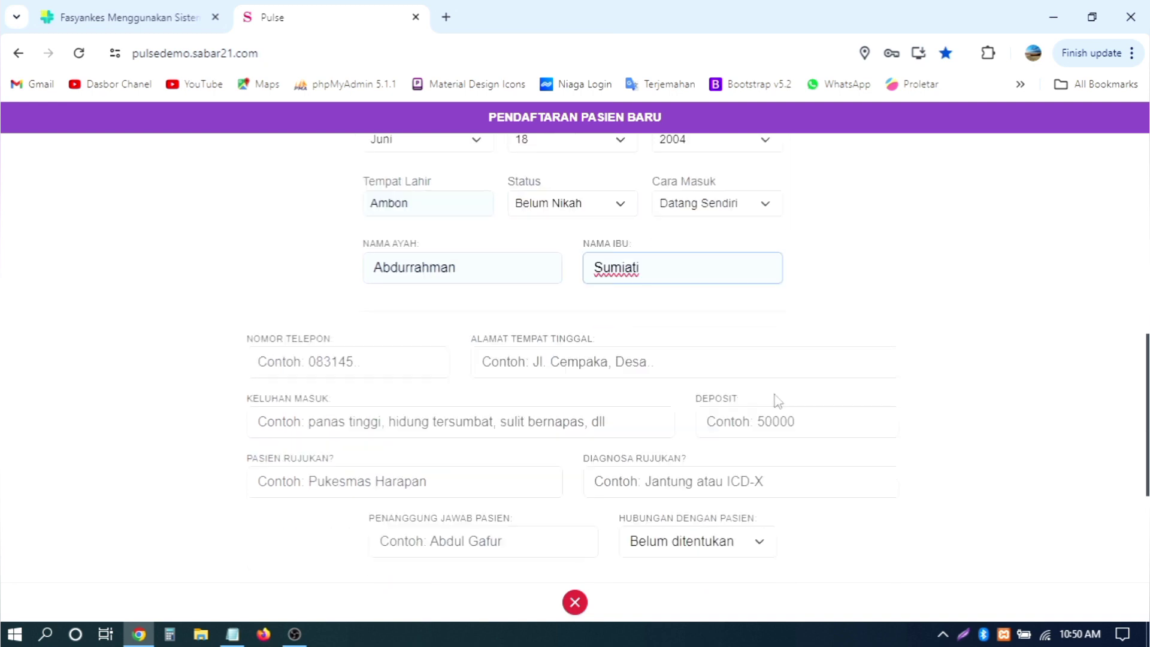
pyautogui.click(295, 358)
pyautogui.write('0')
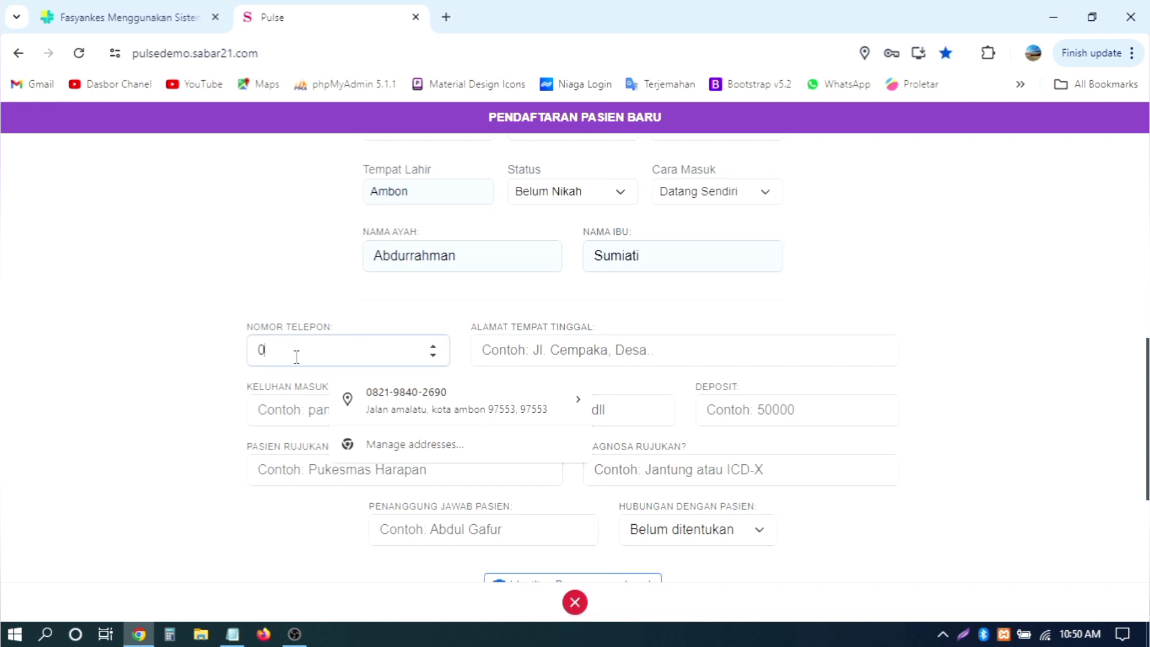
pyautogui.press('BackSpace')
pyautogui.write('082198')
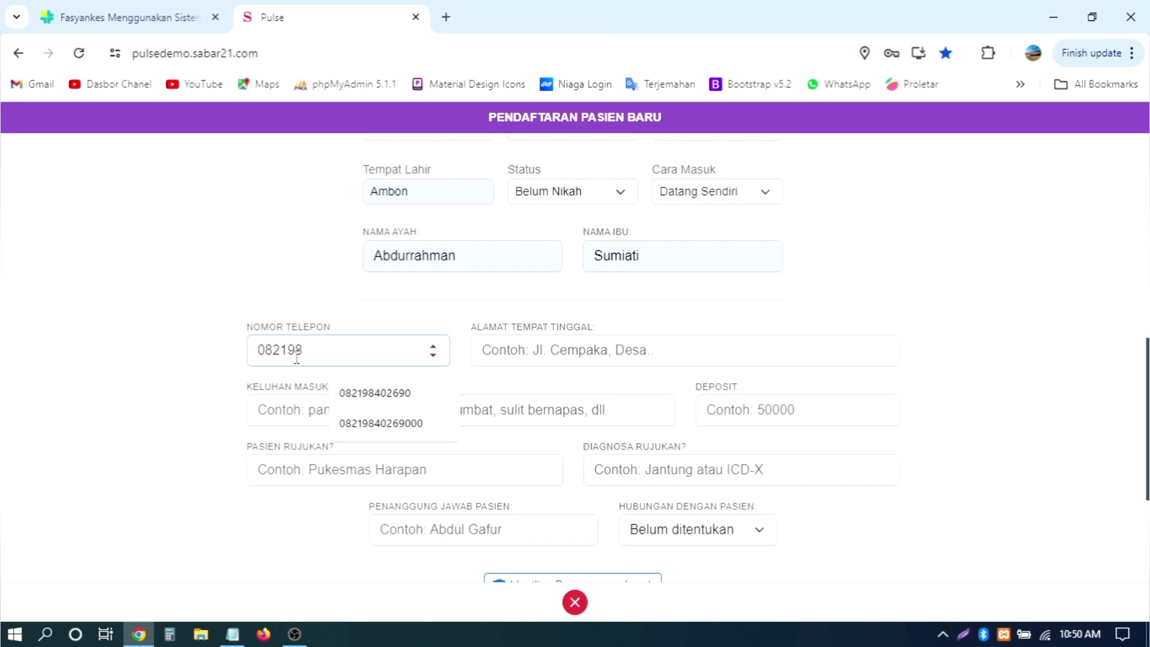
pyautogui.click(383, 393)
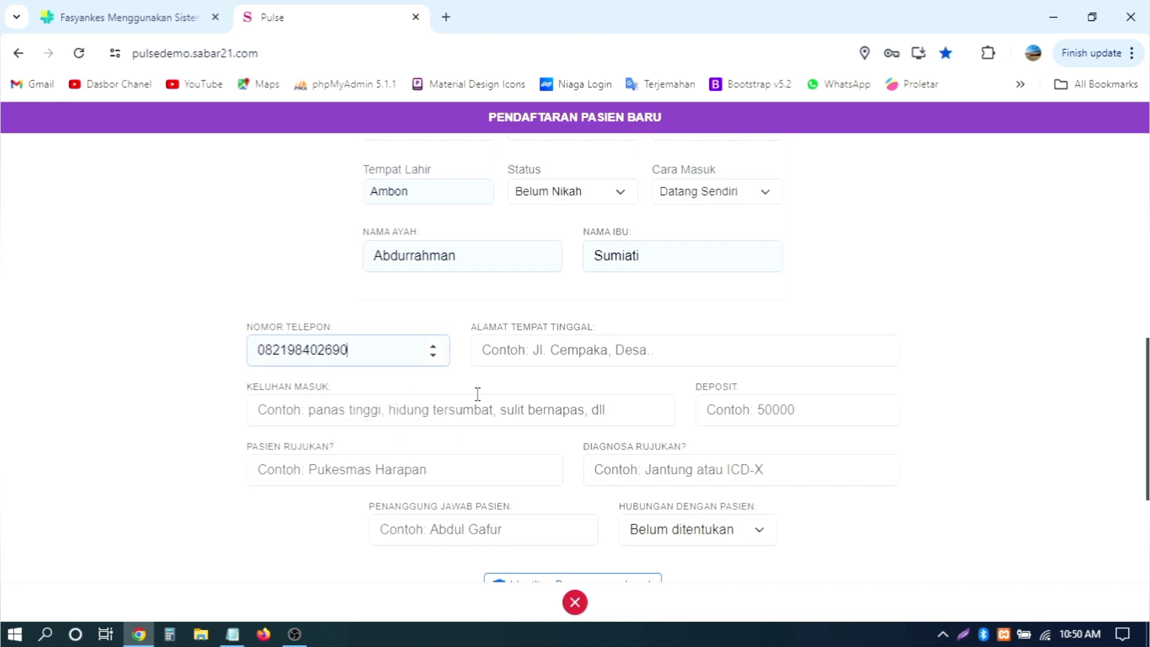
pyautogui.click(637, 349)
pyautogui.click(599, 389)
pyautogui.scroll(-2, 850, 336)
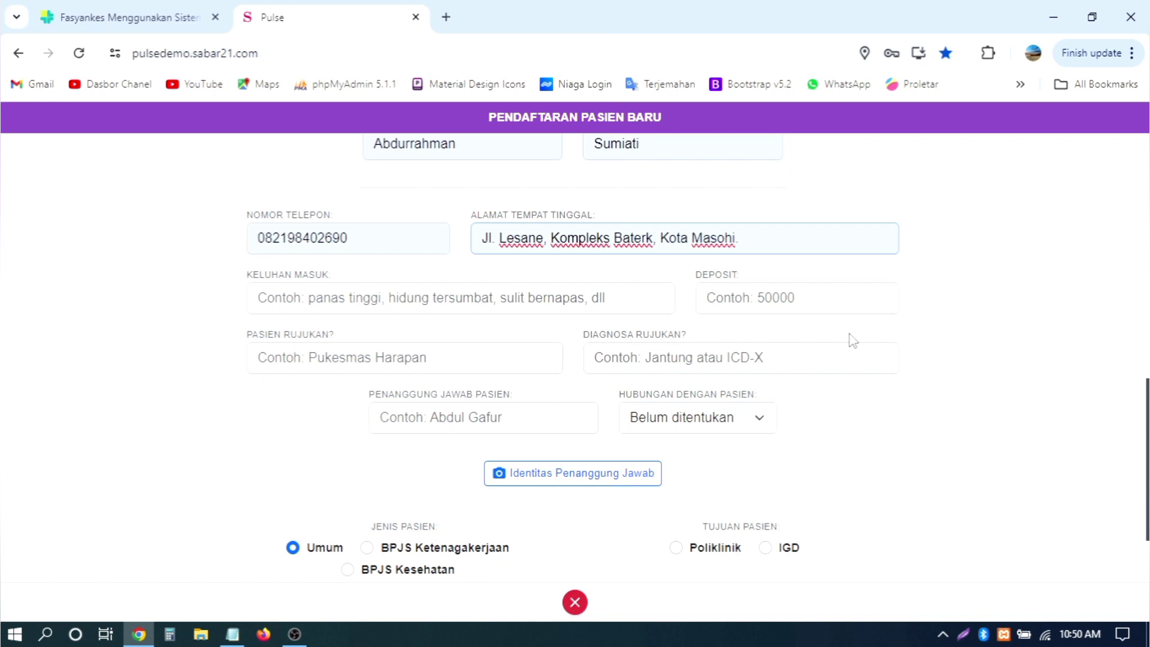
# Step: Set the admission complaint (Keluhan Masuk) to 'asma'
pyautogui.click(445, 296)
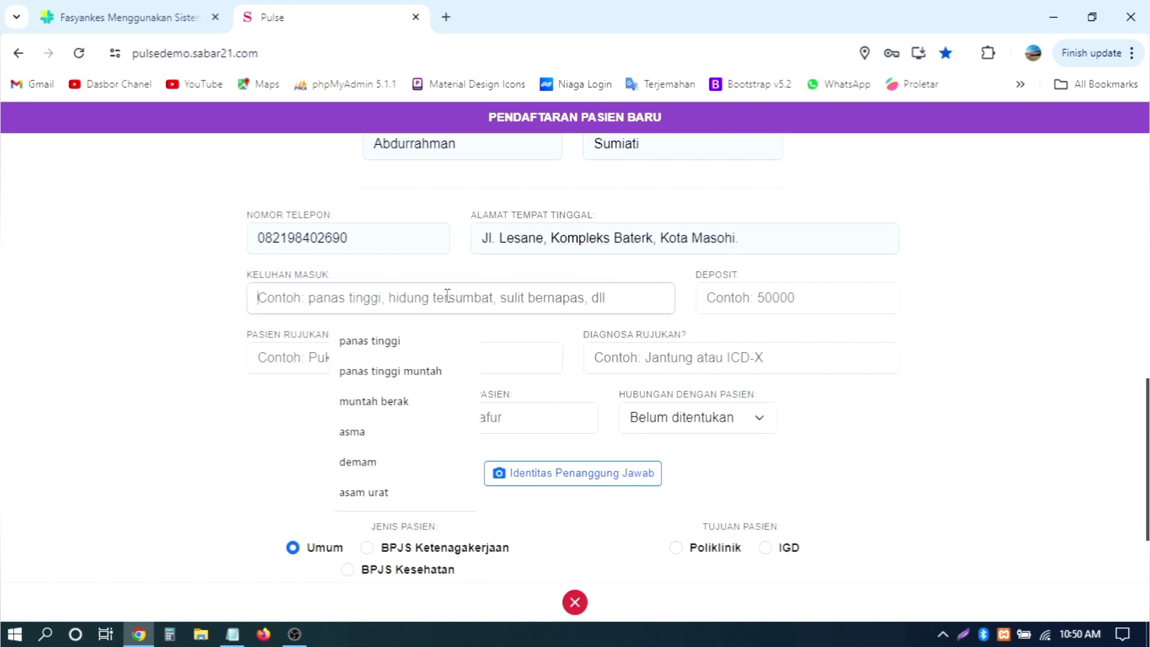
pyautogui.click(359, 432)
pyautogui.scroll(-2, 1064, 362)
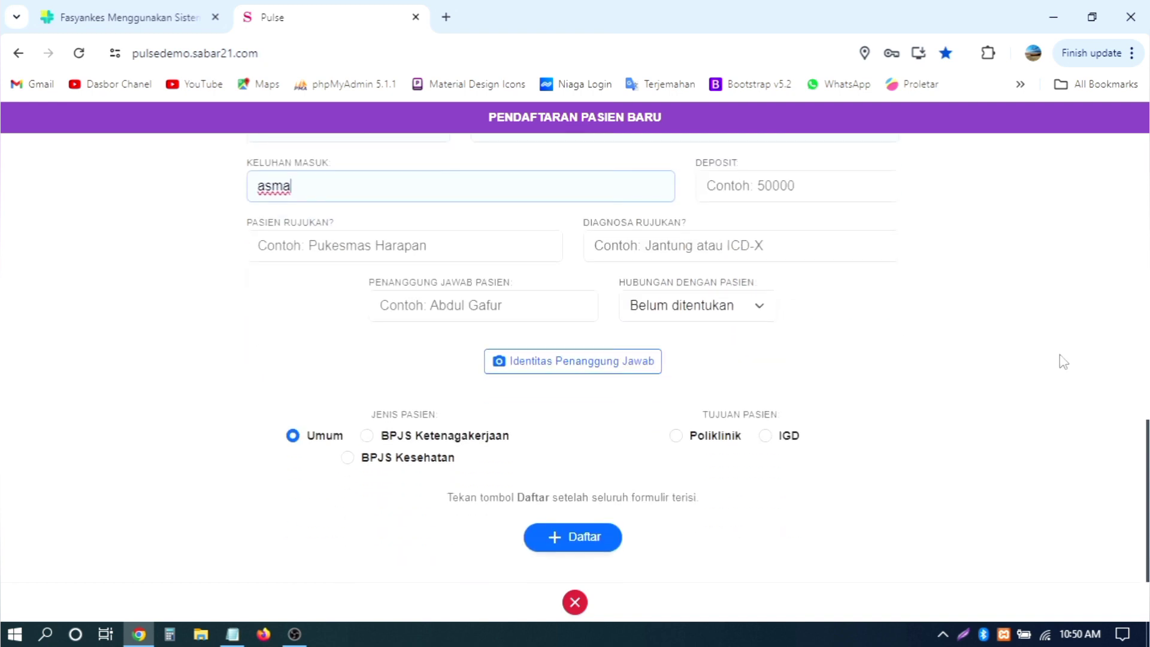
# Step: Set the patient's destination (Tujuan Pasien) to IGD with IGD as the unit
pyautogui.click(789, 435)
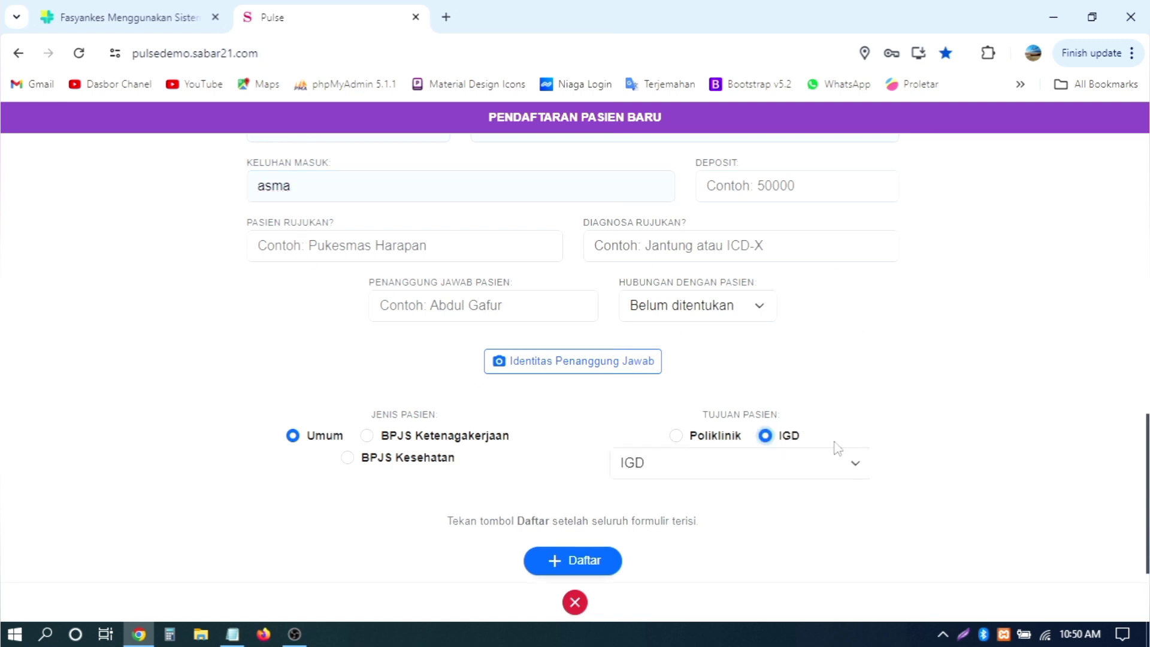
pyautogui.scroll(-1, 955, 410)
pyautogui.click(791, 450)
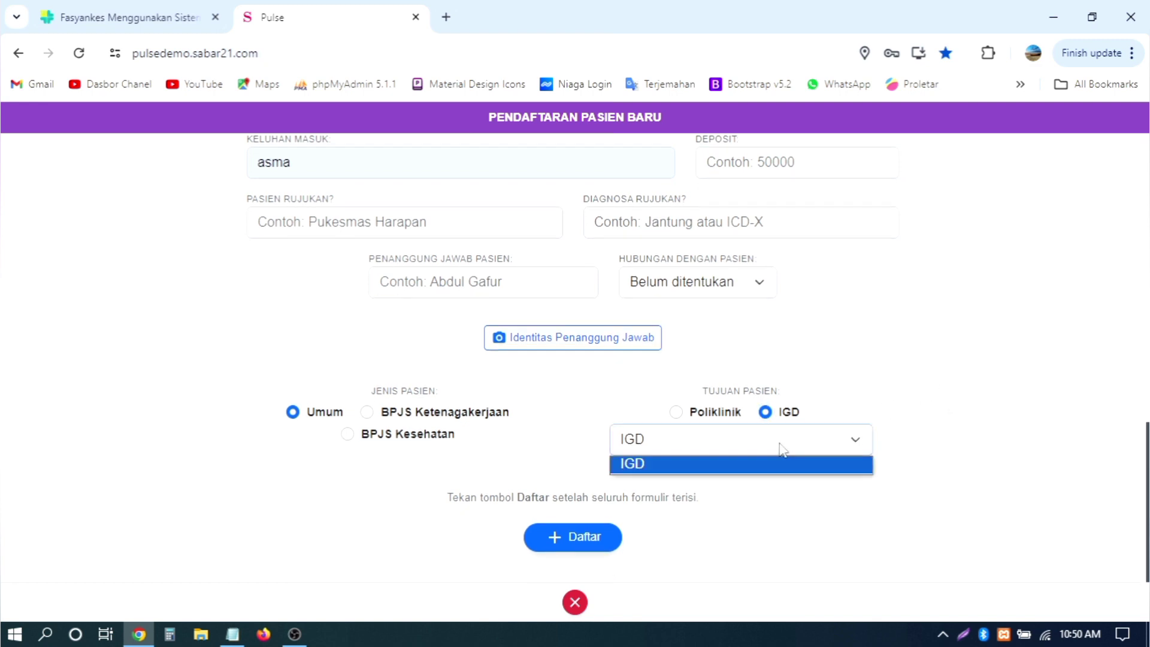
pyautogui.click(794, 447)
pyautogui.click(731, 417)
pyautogui.click(788, 417)
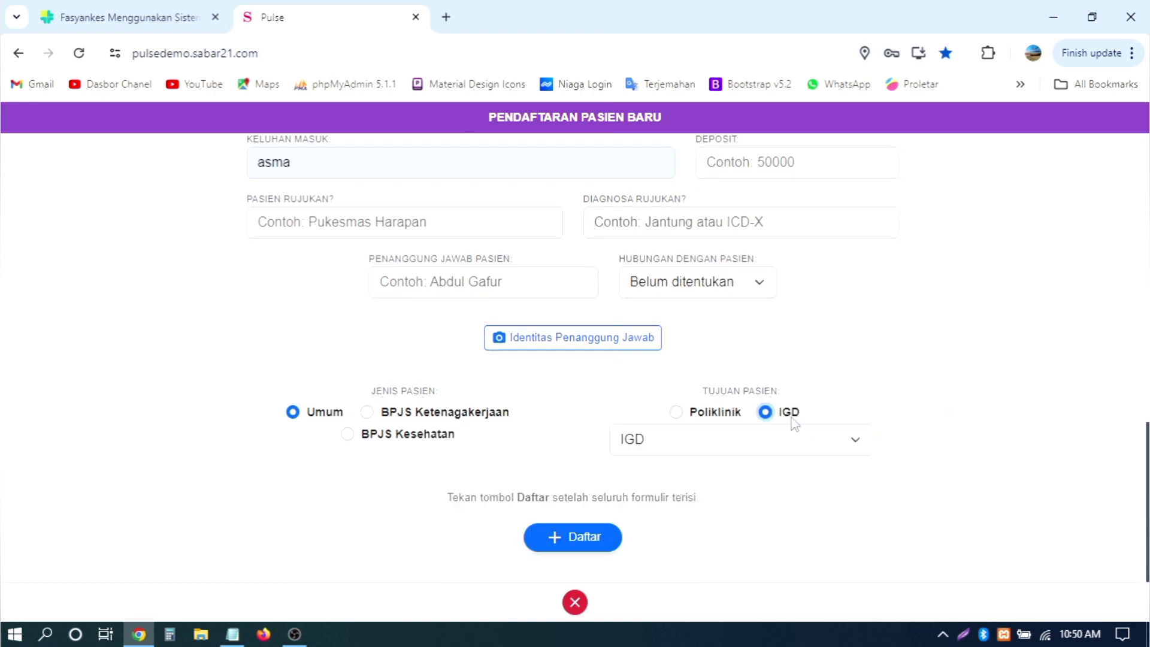
# Step: Submit the registration with Daftar and confirm the new patient heads today's list of 3
pyautogui.click(559, 541)
pyautogui.scroll(-6, 1102, 359)
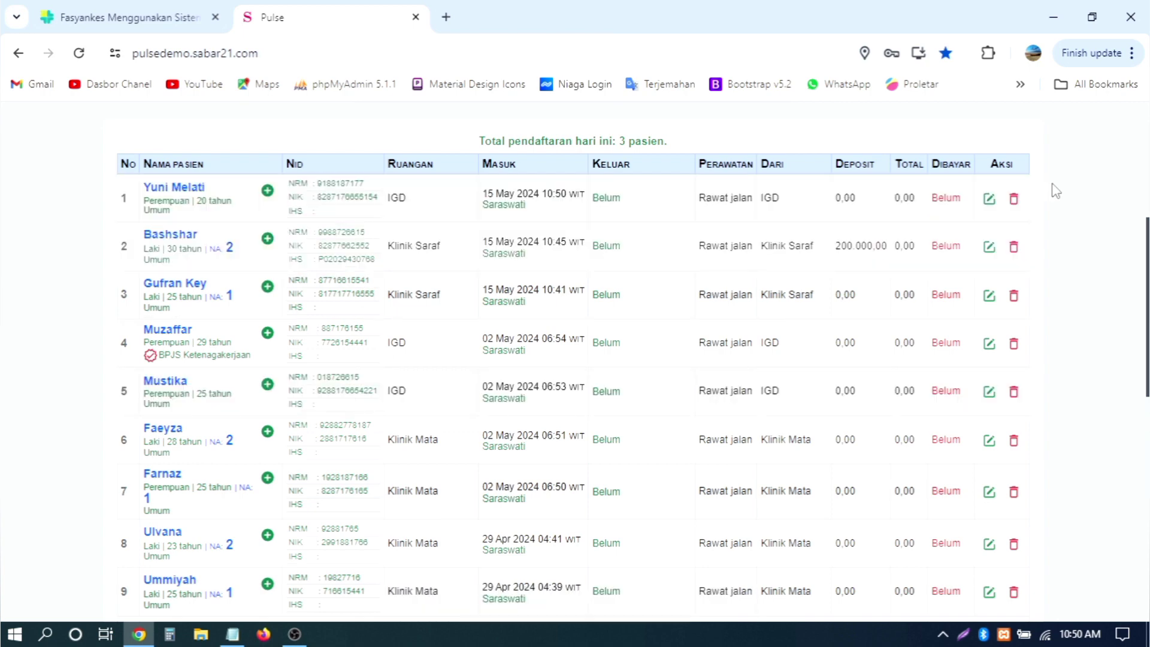
pyautogui.scroll(2, 1044, 185)
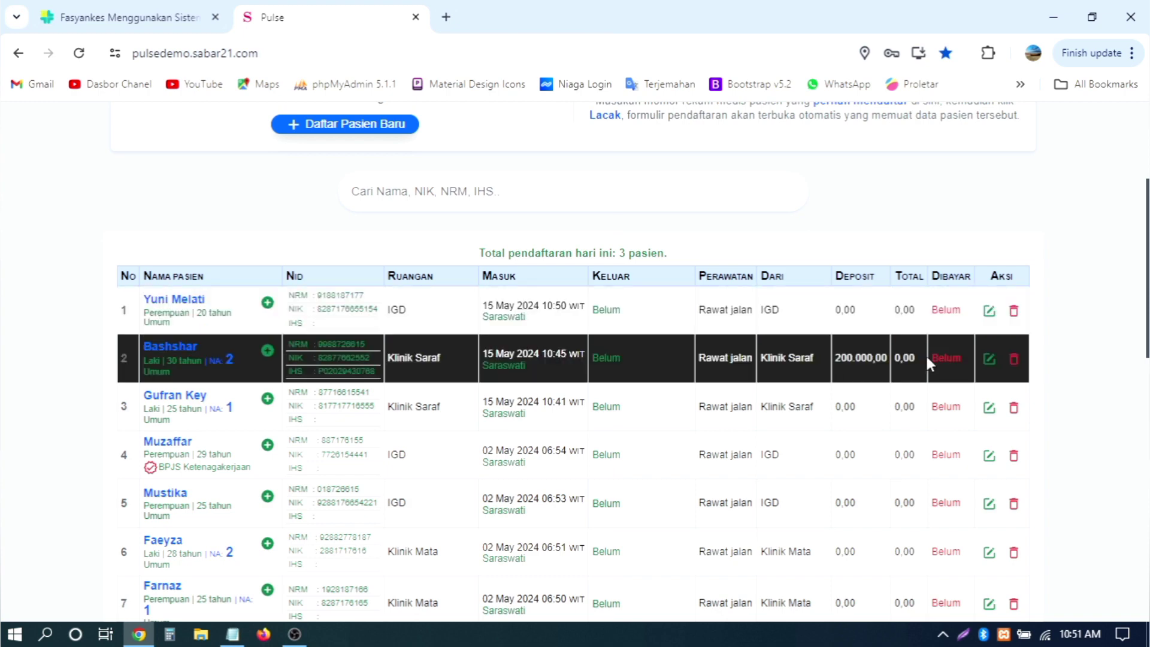
pyautogui.scroll(3, 1067, 310)
pyautogui.scroll(-3, 1066, 311)
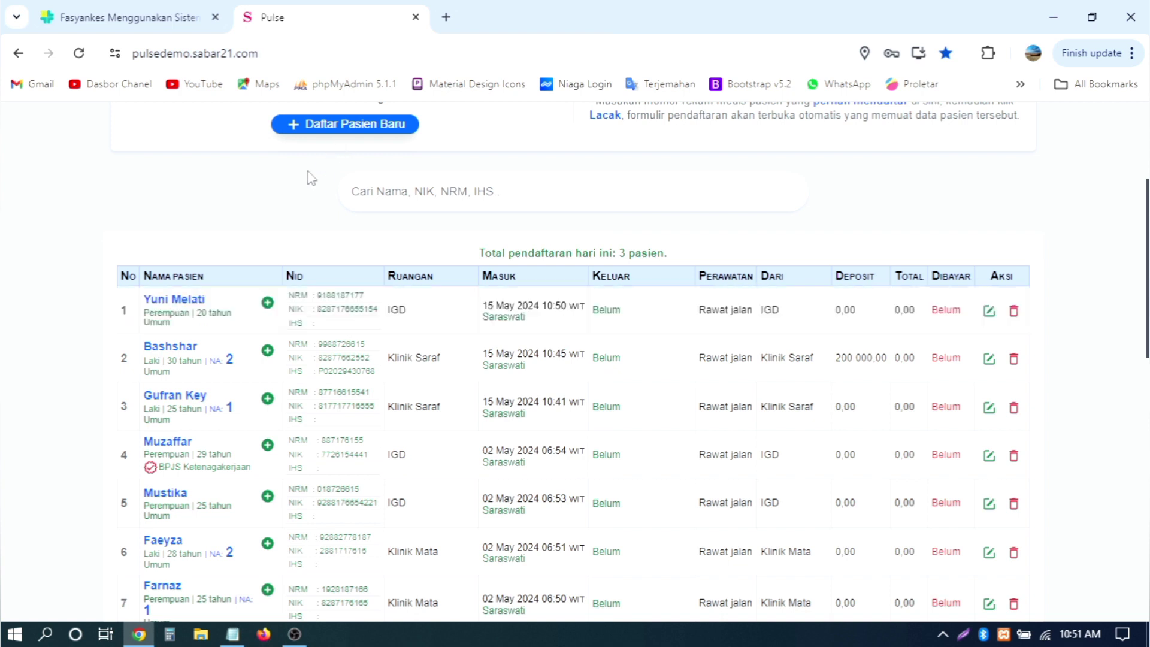
pyautogui.click(267, 304)
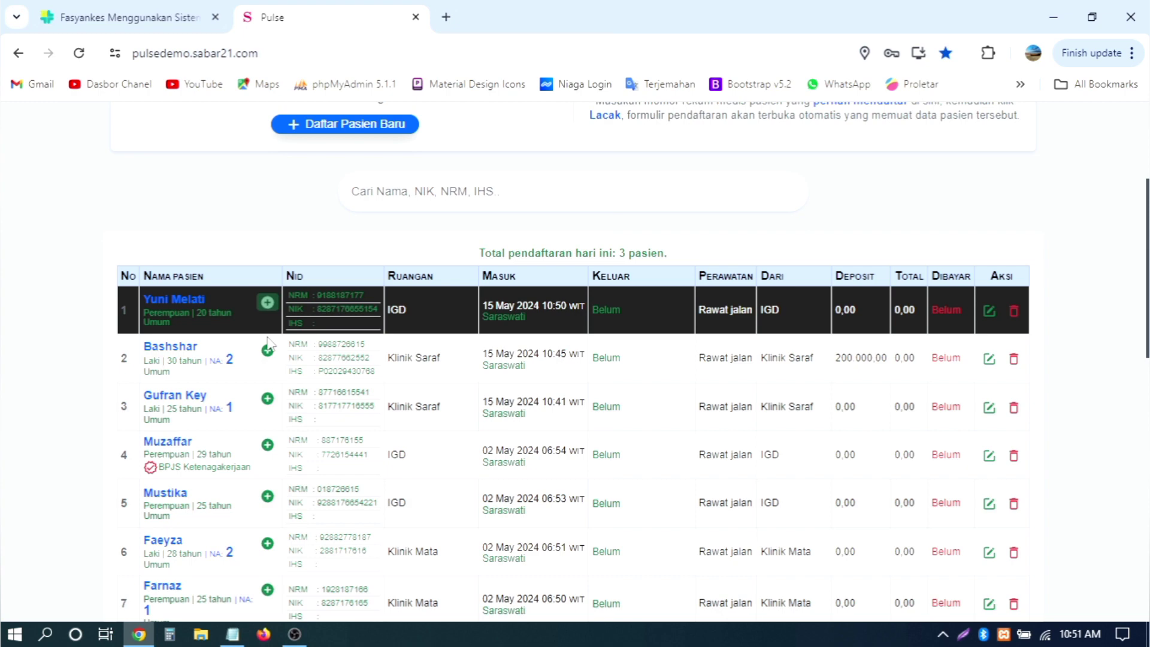
pyautogui.click(265, 304)
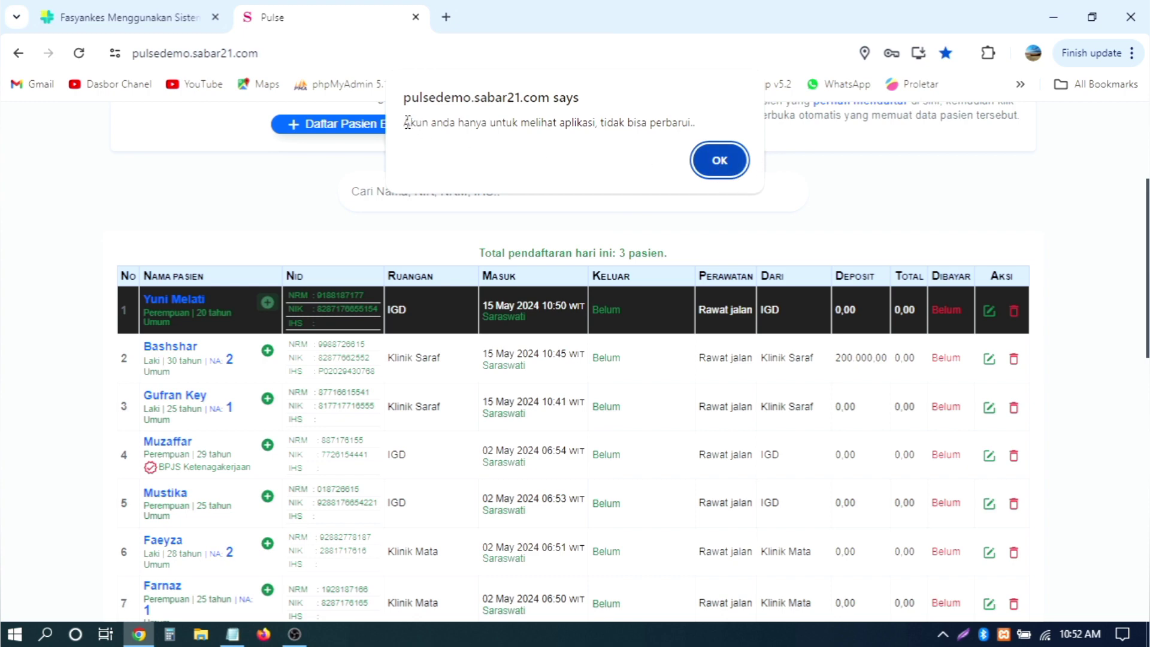
pyautogui.moveTo(415, 122); pyautogui.dragTo(695, 120)
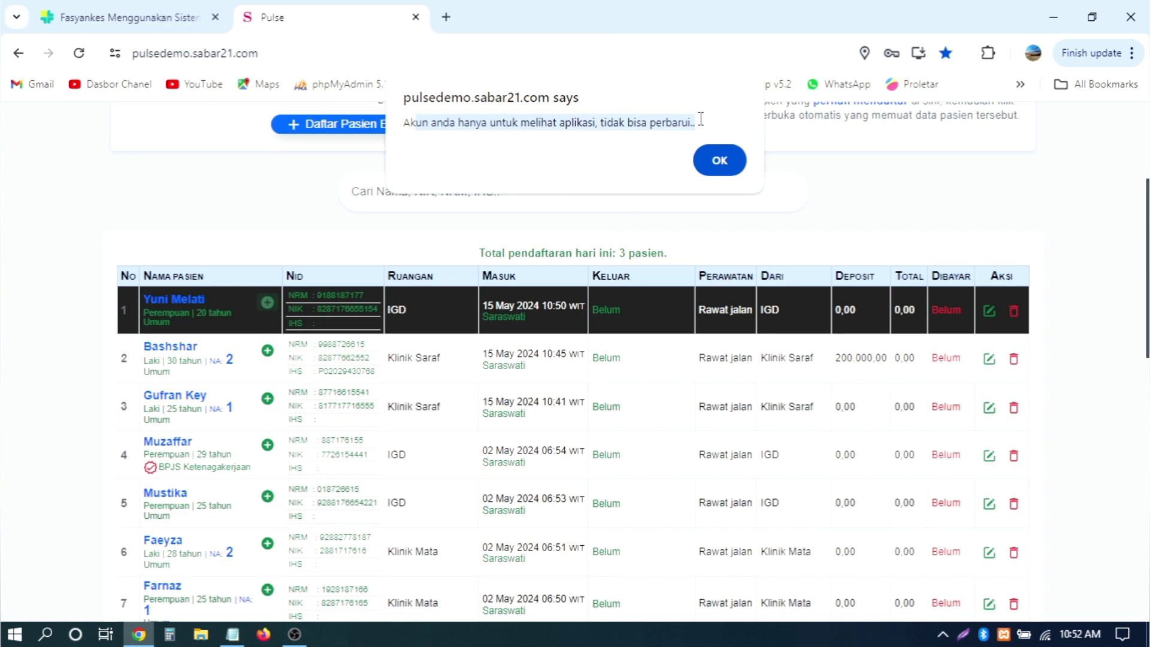
pyautogui.click(719, 160)
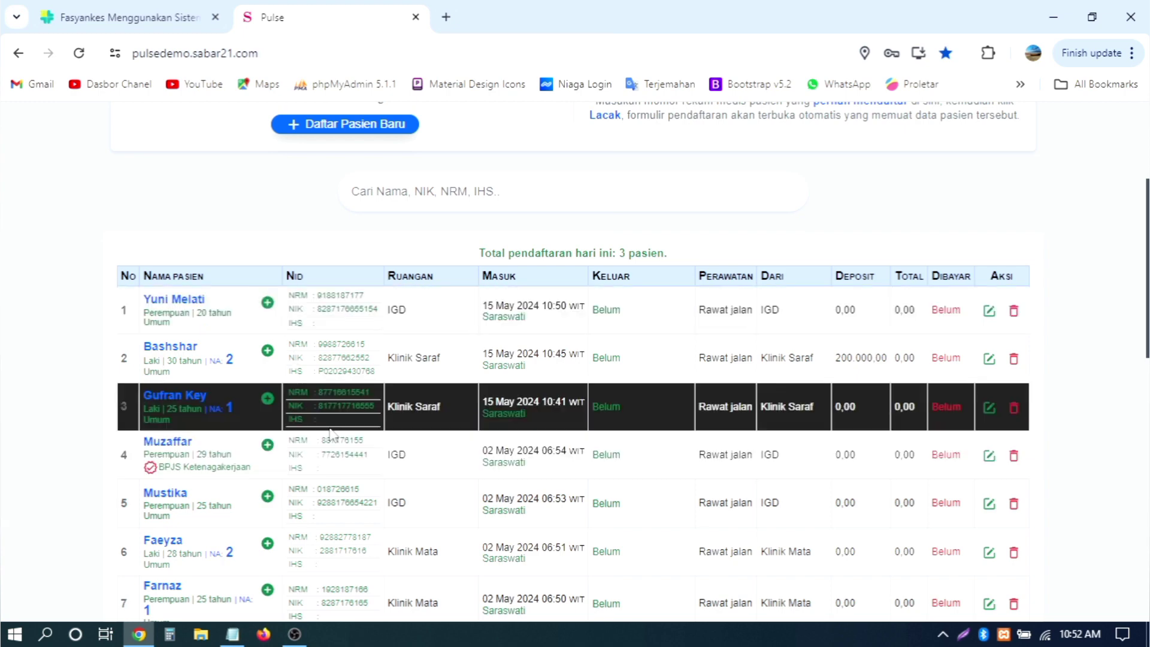
pyautogui.moveTo(291, 320); pyautogui.dragTo(331, 324)
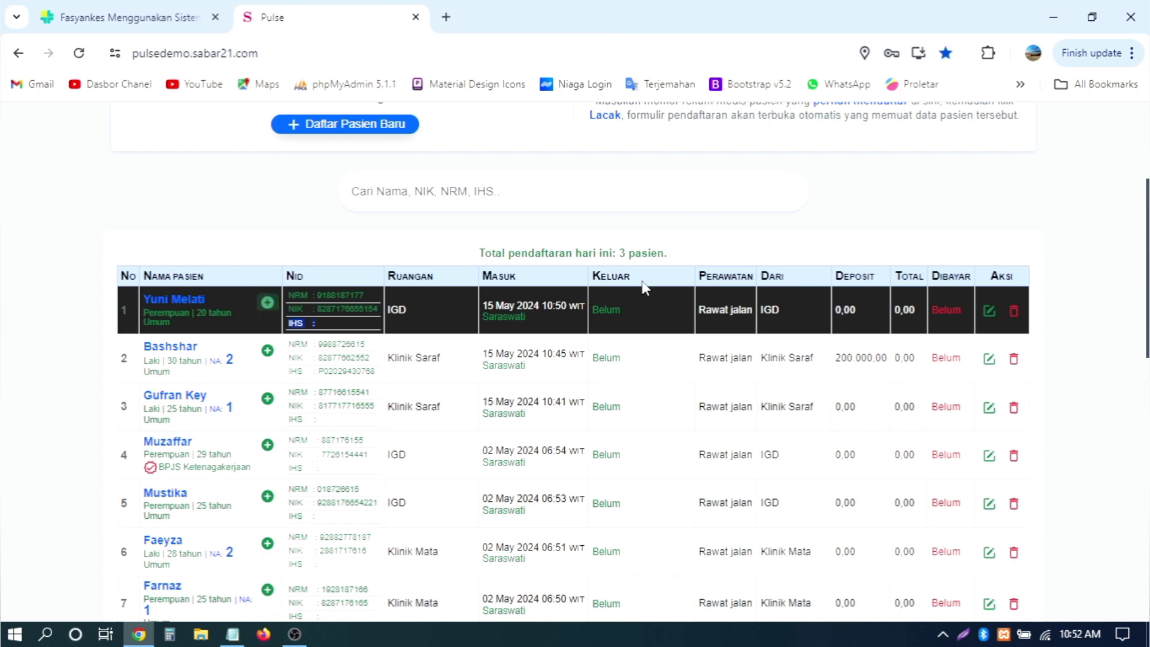
pyautogui.click(877, 218)
pyautogui.scroll(-2, 640, 339)
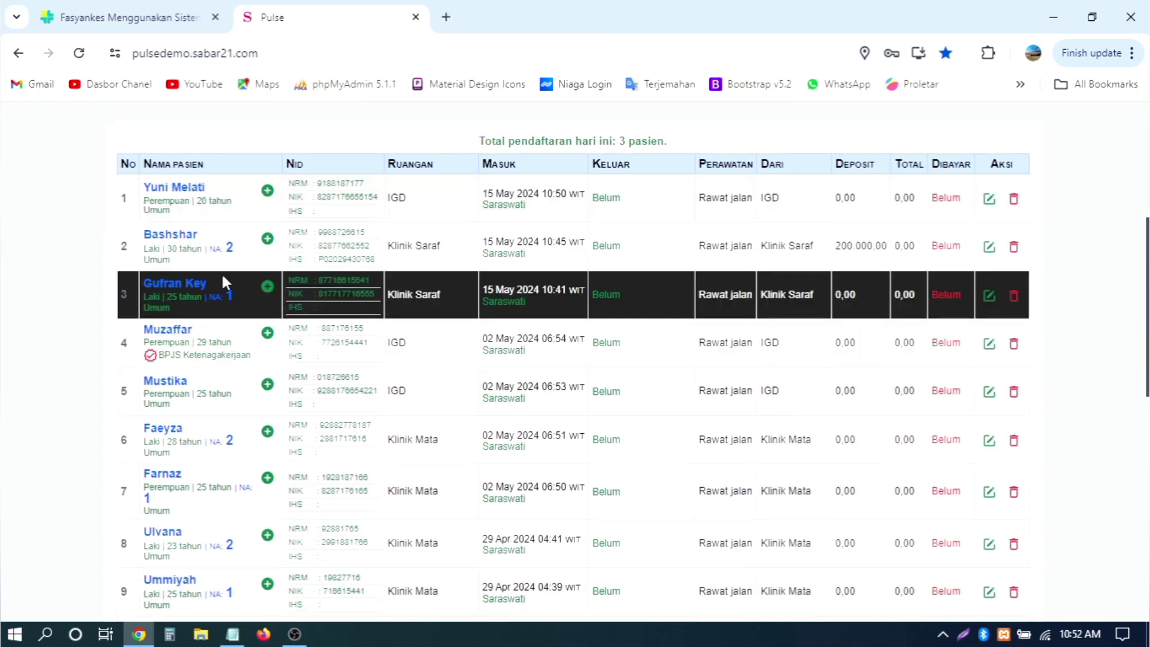
pyautogui.click(170, 238)
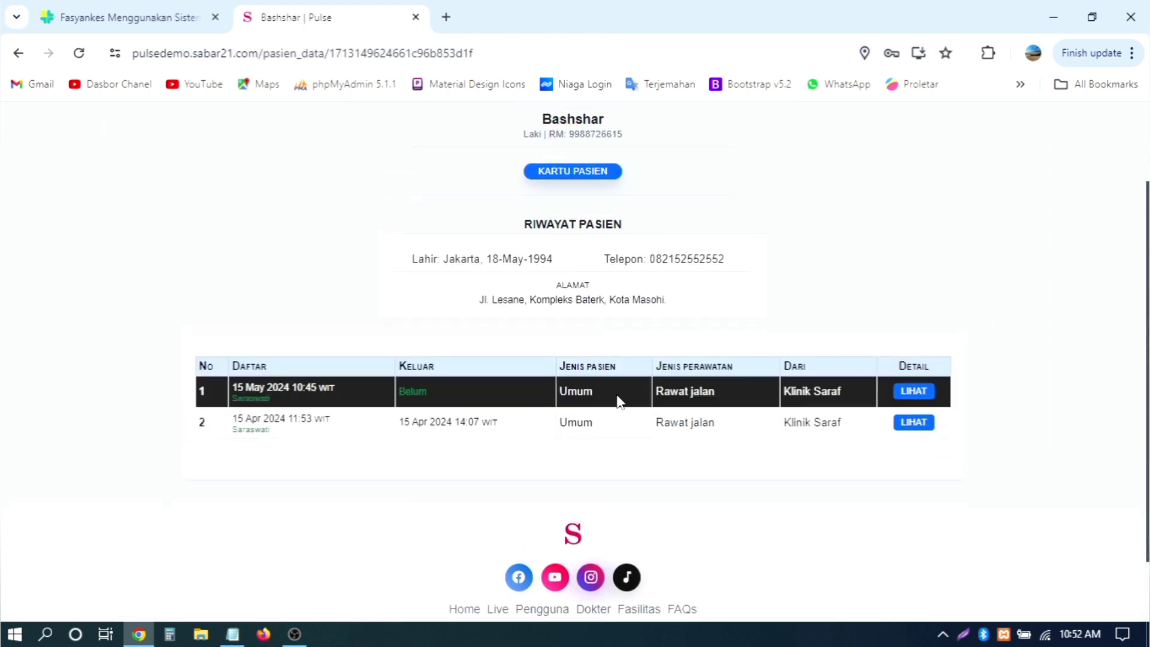
pyautogui.scroll(2, 657, 344)
pyautogui.scroll(-2, 704, 270)
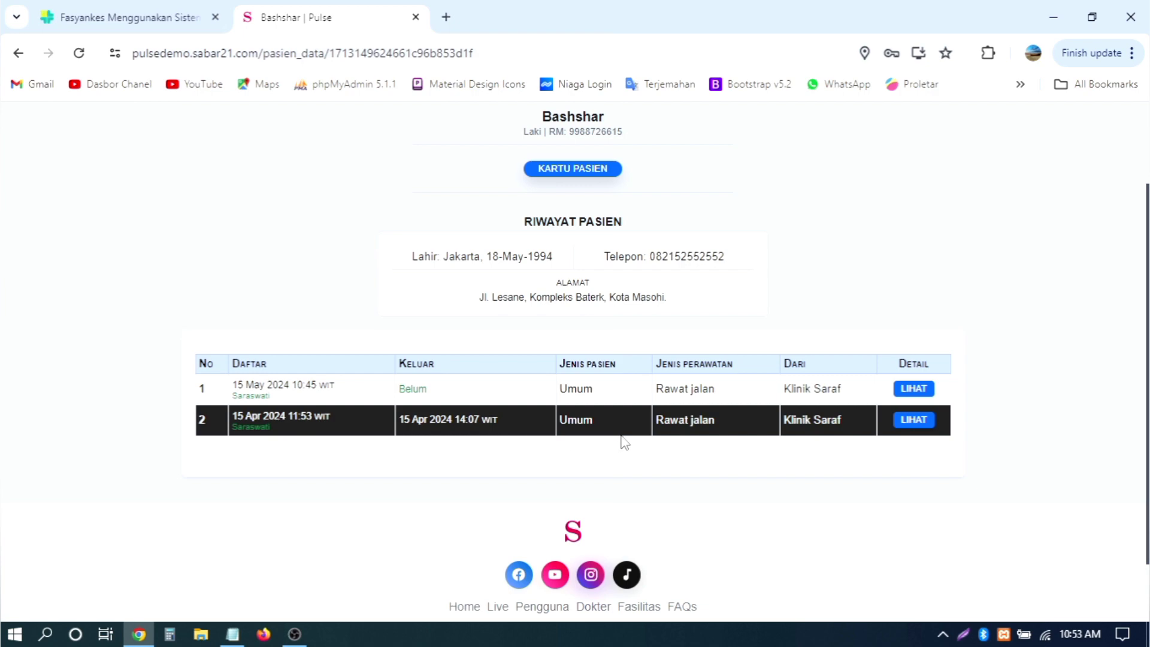
pyautogui.click(911, 427)
pyautogui.click(568, 209)
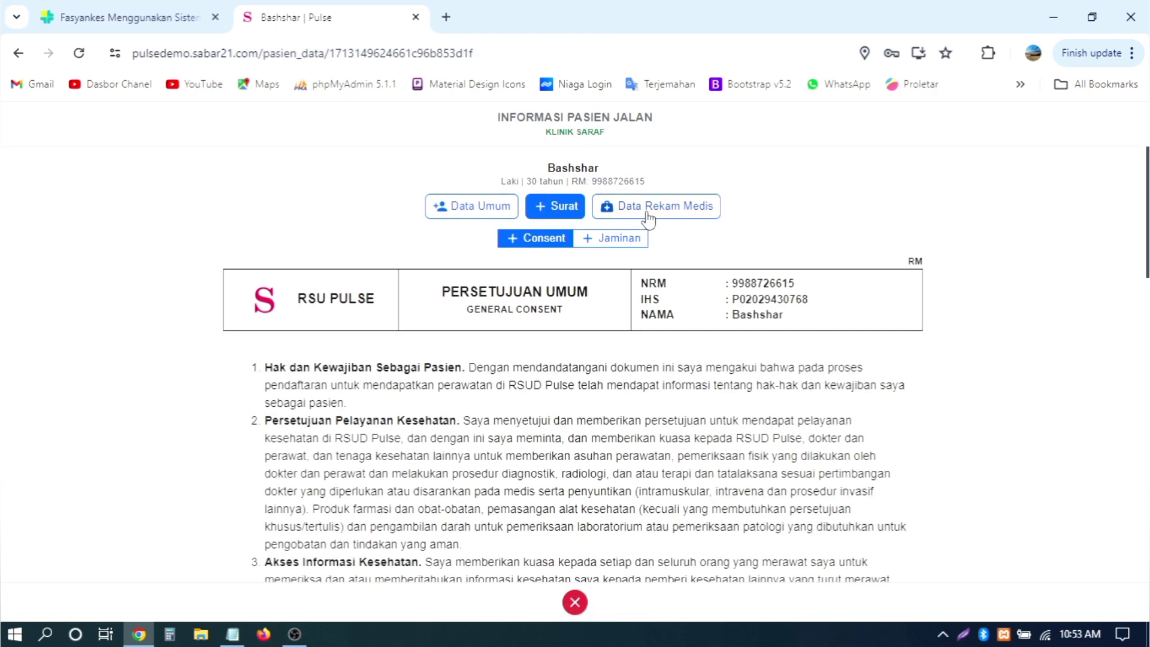
pyautogui.click(487, 210)
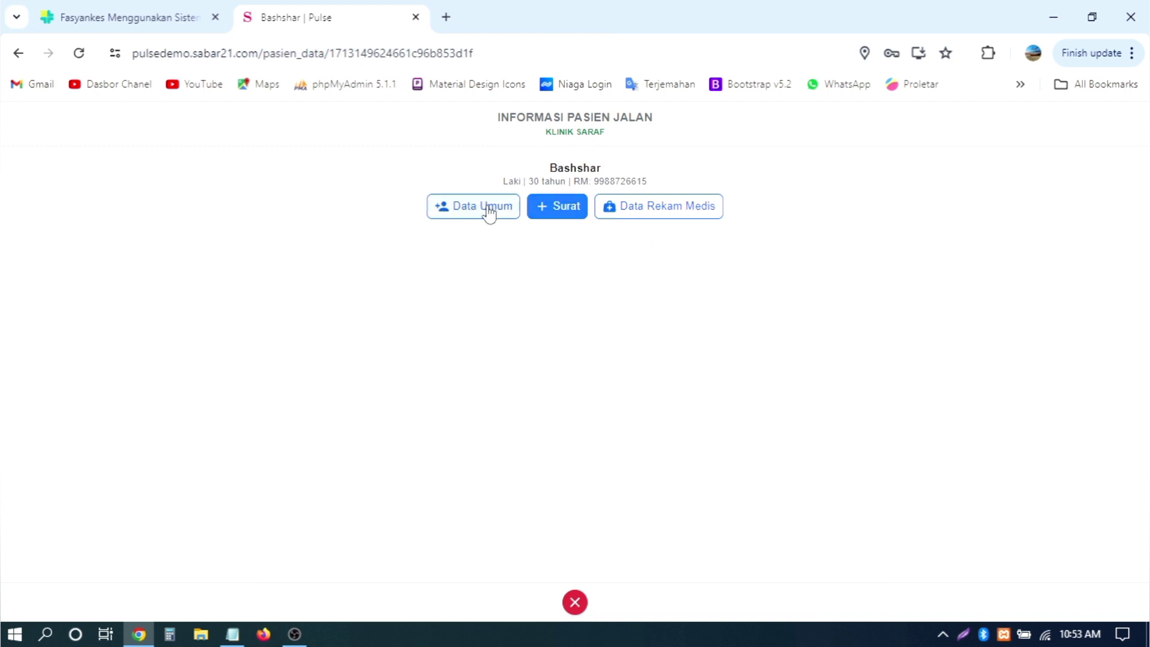
pyautogui.click(657, 211)
pyautogui.click(452, 284)
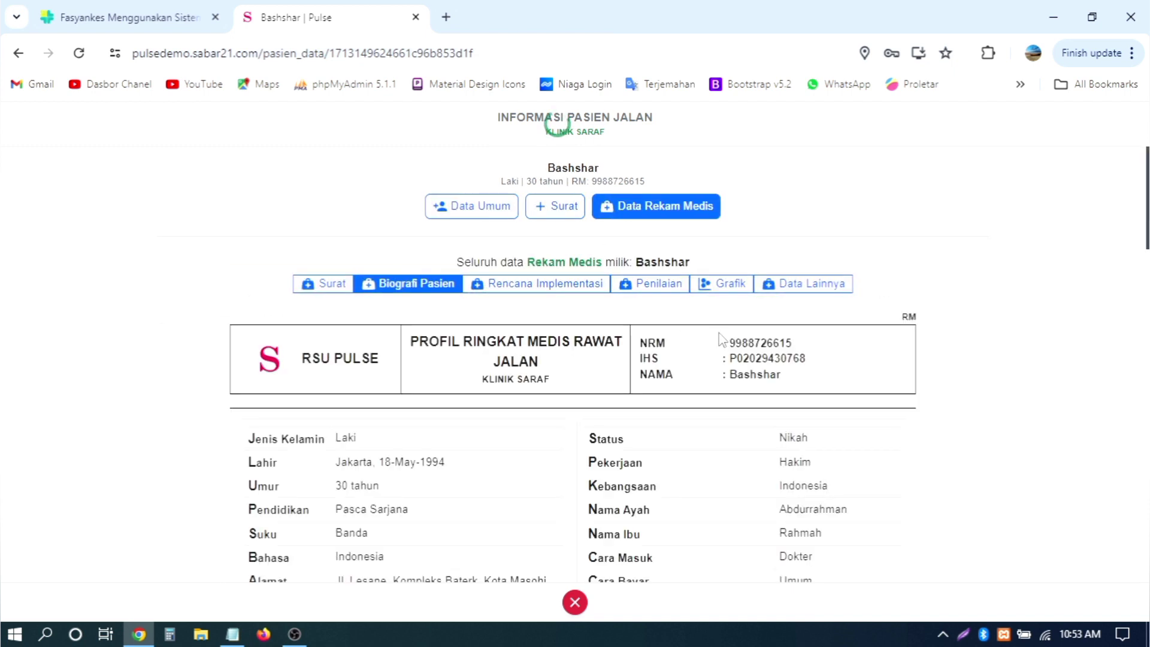
pyautogui.moveTo(637, 350); pyautogui.dragTo(815, 364)
pyautogui.click(811, 362)
pyautogui.click(727, 357)
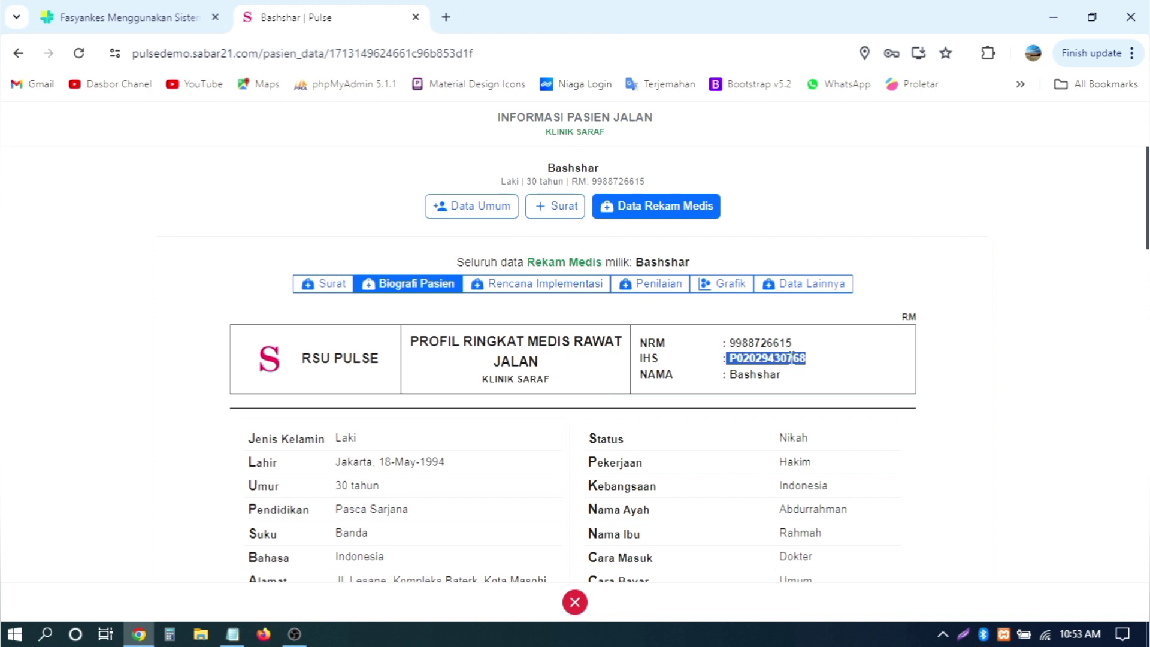
pyautogui.click(791, 358)
pyautogui.doubleClick(773, 358)
pyautogui.scroll(-12, 825, 393)
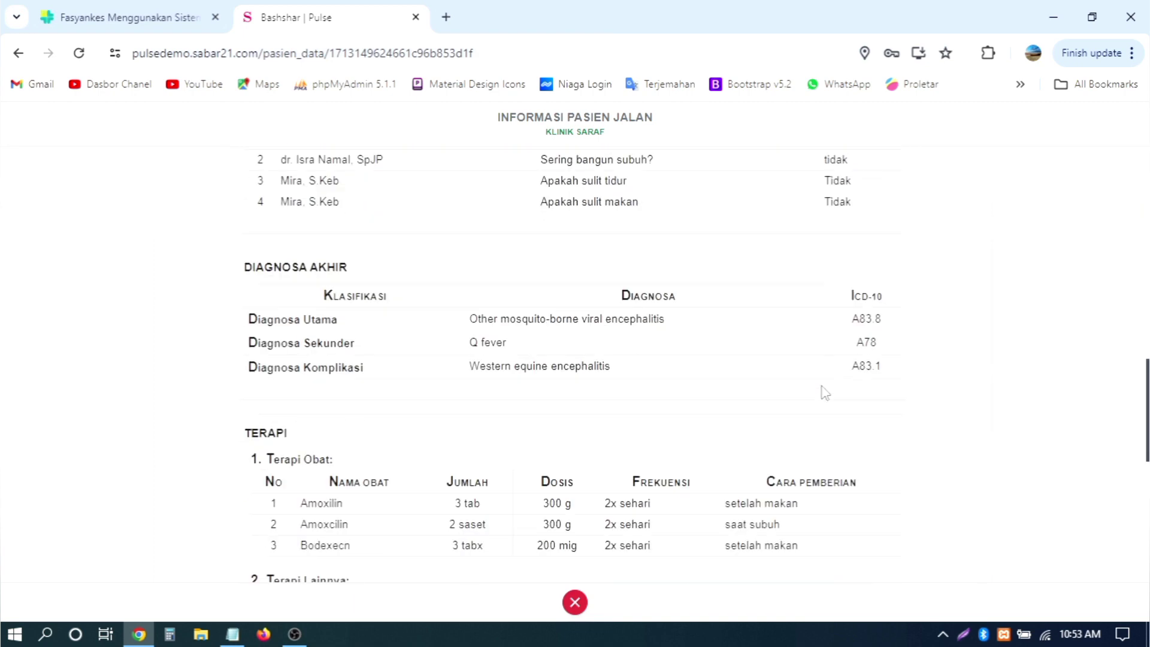
pyautogui.scroll(12, 823, 391)
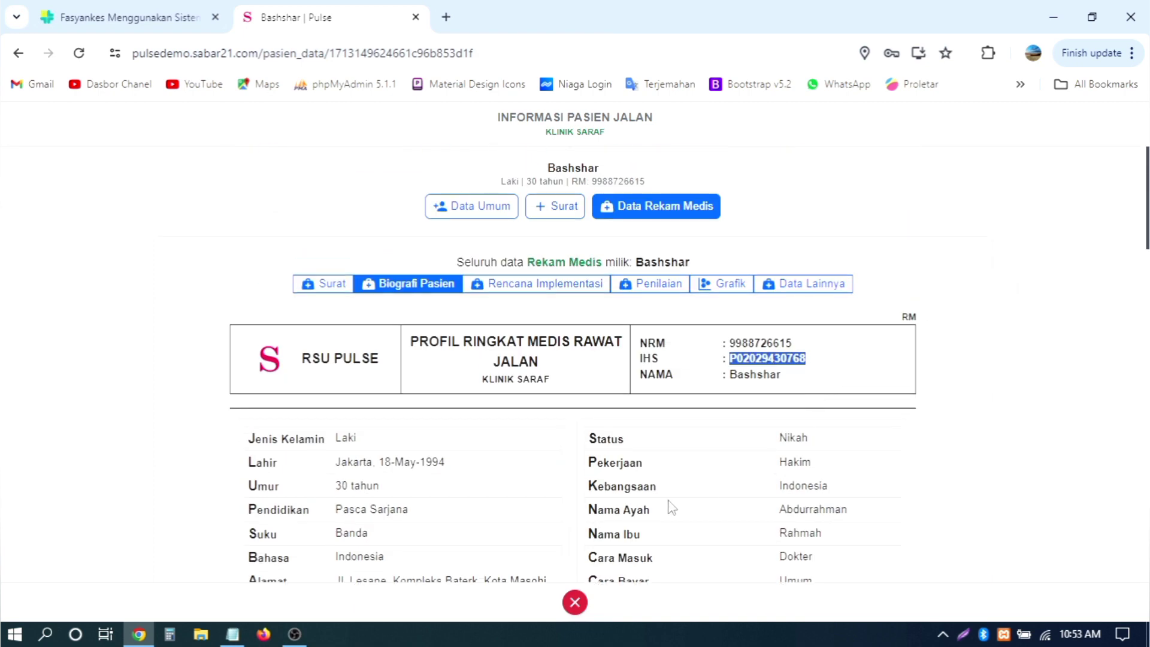
pyautogui.click(574, 602)
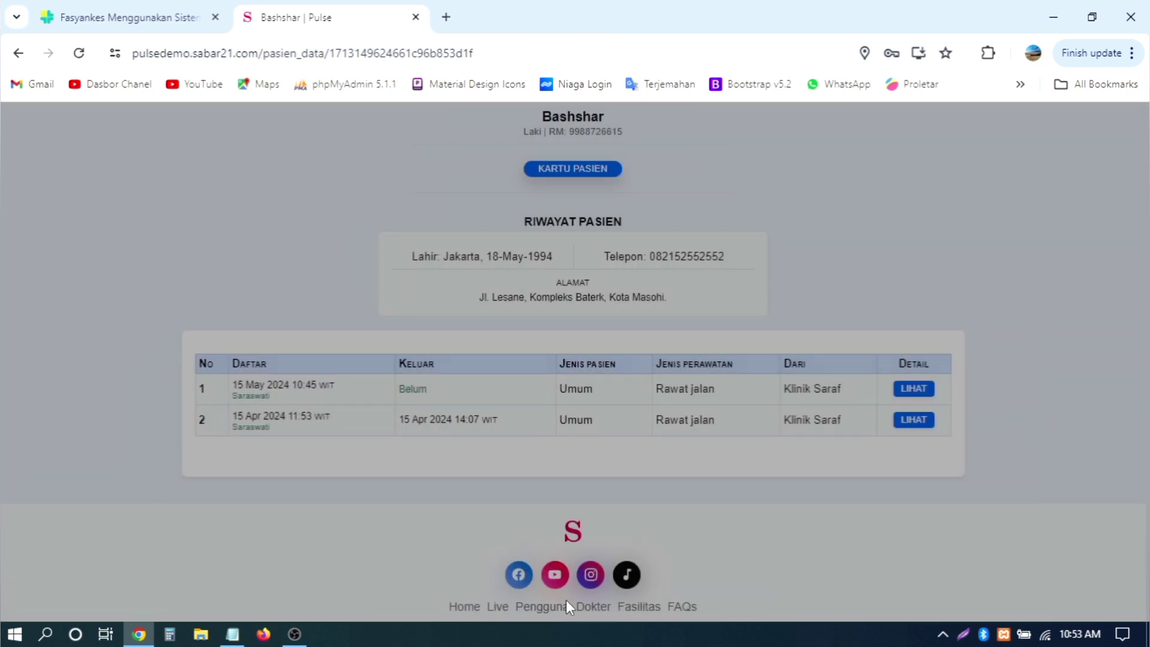
pyautogui.scroll(-1, 1116, 354)
pyautogui.scroll(2, 1018, 419)
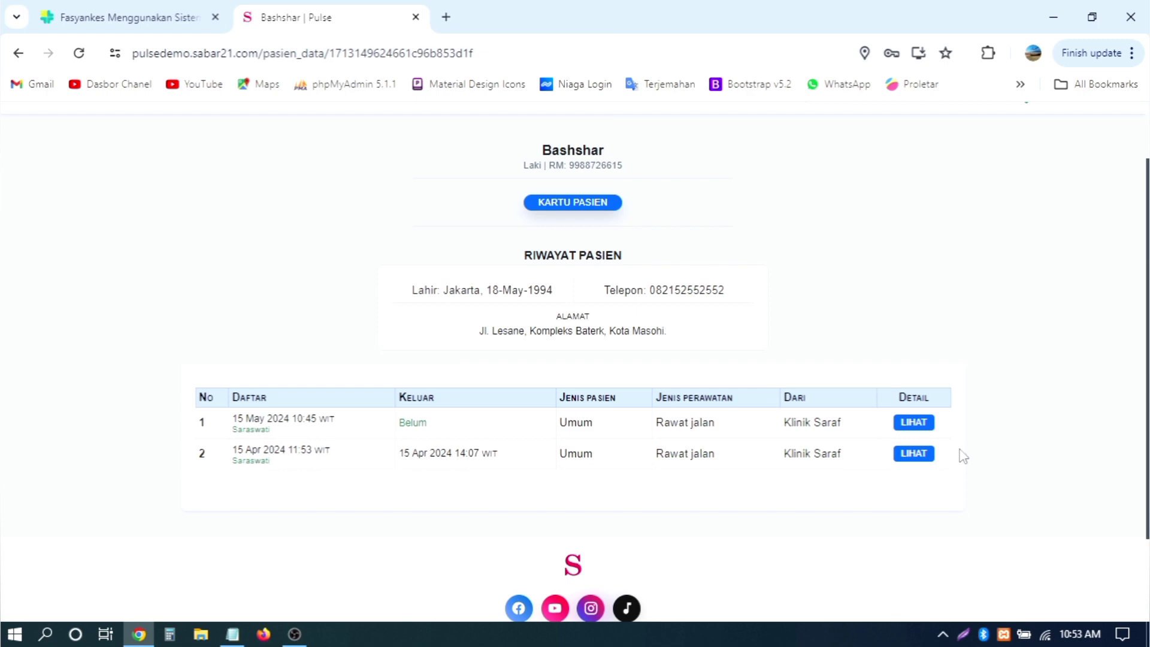
pyautogui.click(913, 453)
pyautogui.click(659, 216)
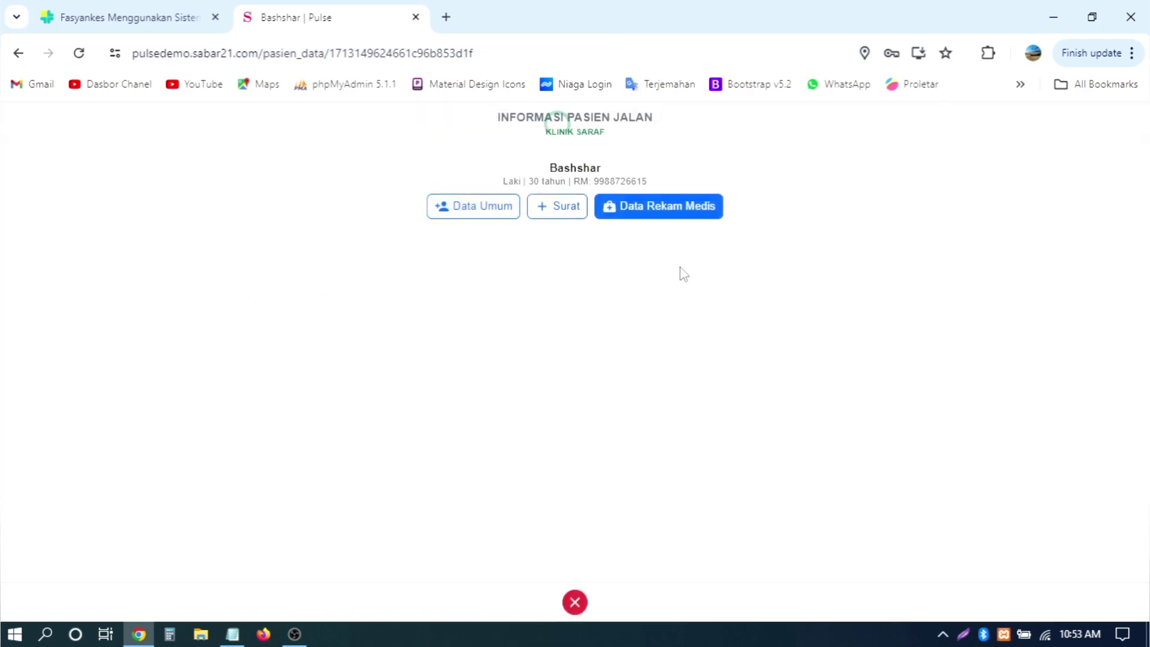
pyautogui.click(560, 208)
pyautogui.click(471, 211)
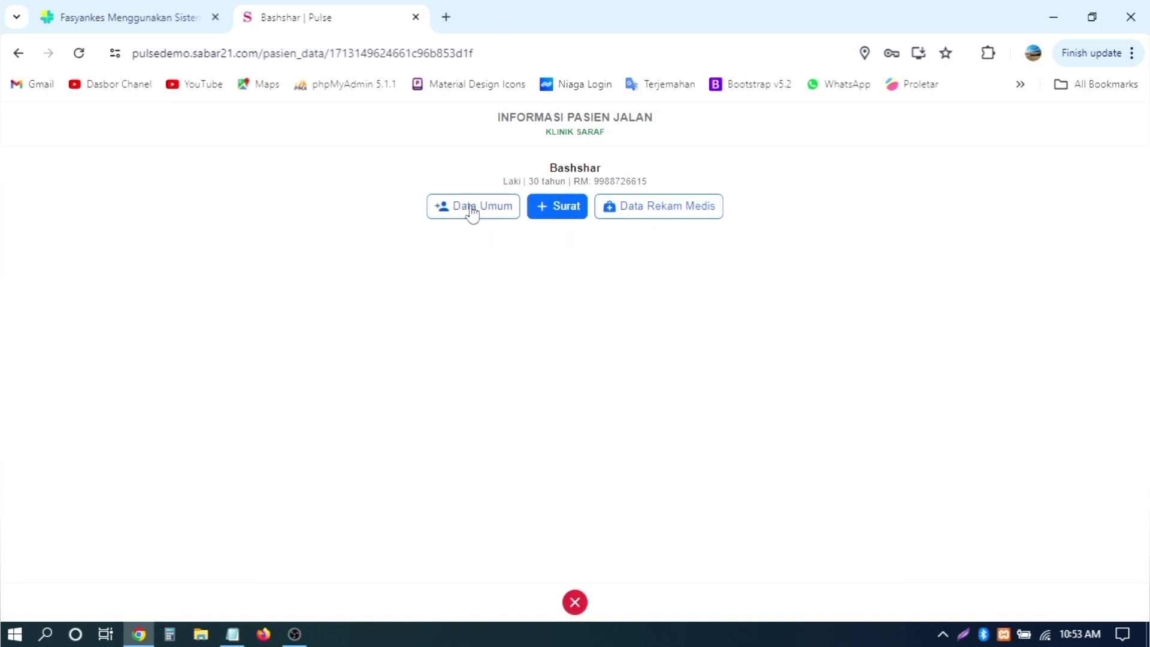
pyautogui.click(542, 206)
pyautogui.scroll(-10, 574, 328)
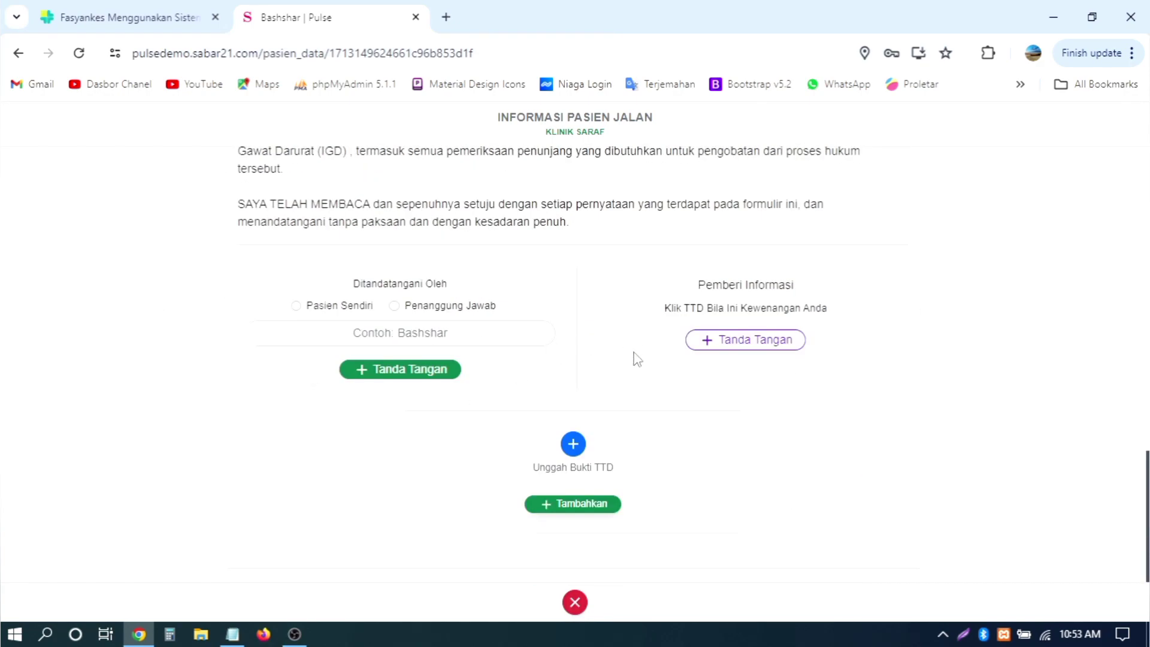
pyautogui.scroll(10, 915, 317)
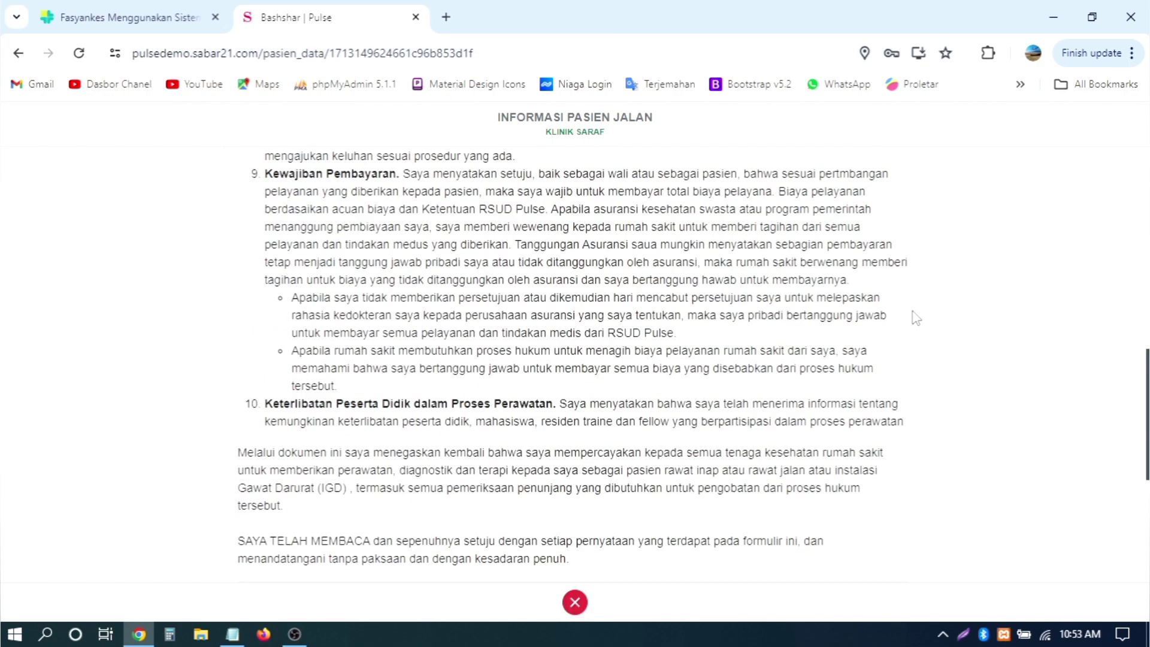
pyautogui.scroll(-10, 556, 295)
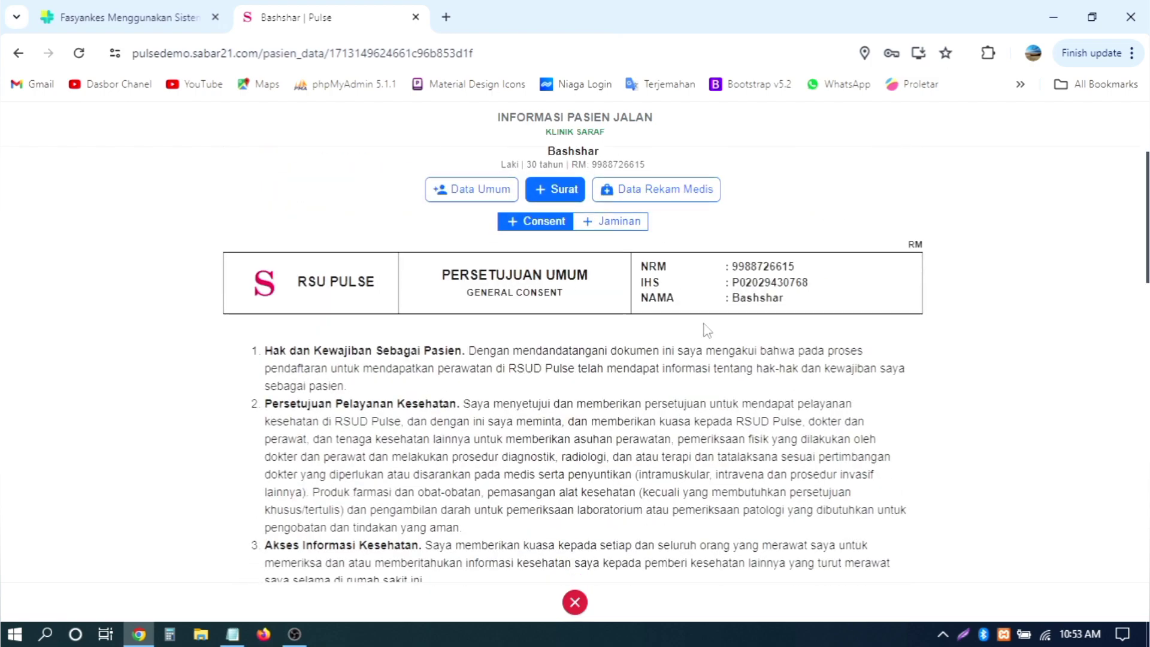
pyautogui.scroll(10, 641, 278)
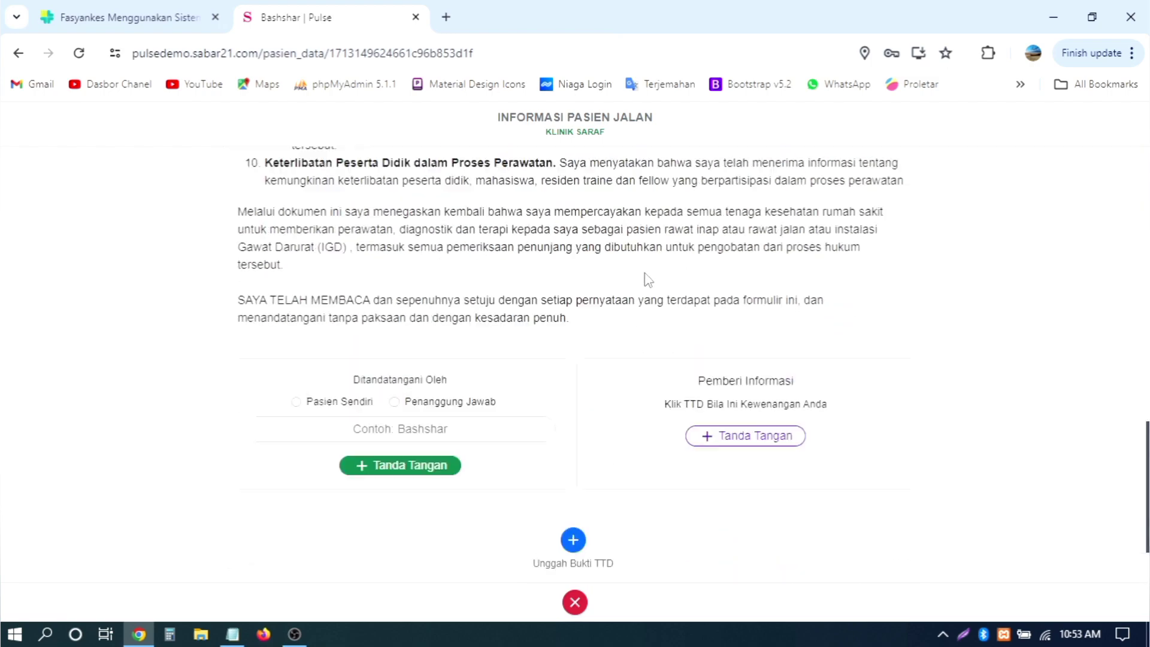
pyautogui.click(597, 244)
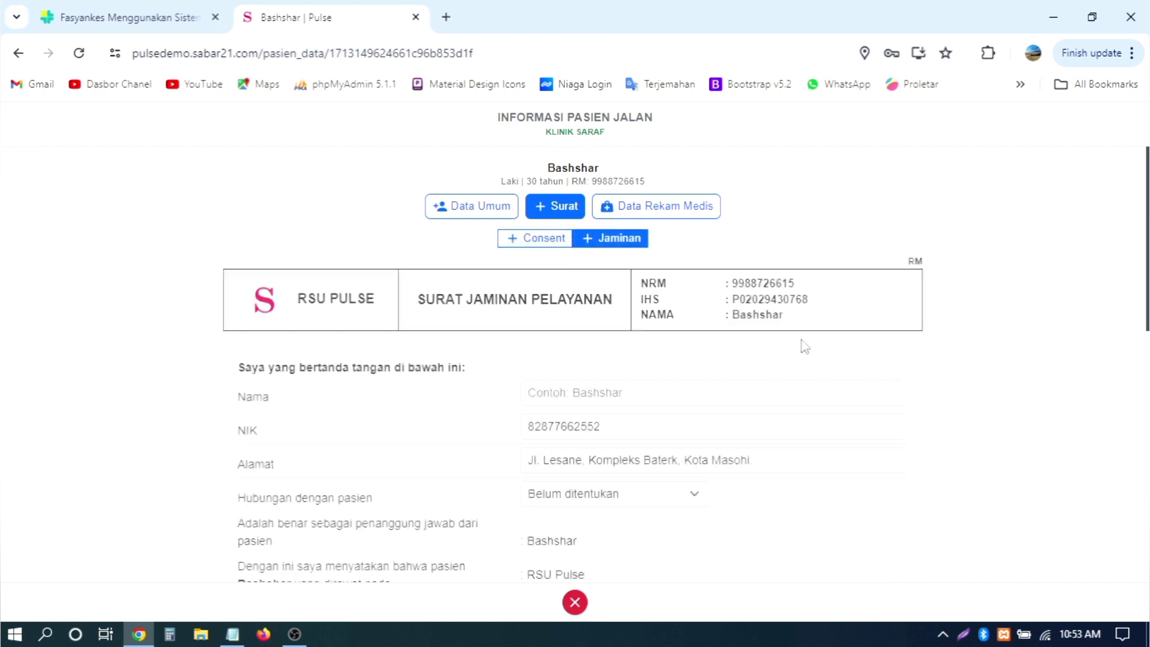
pyautogui.scroll(-10, 803, 344)
pyautogui.scroll(10, 695, 333)
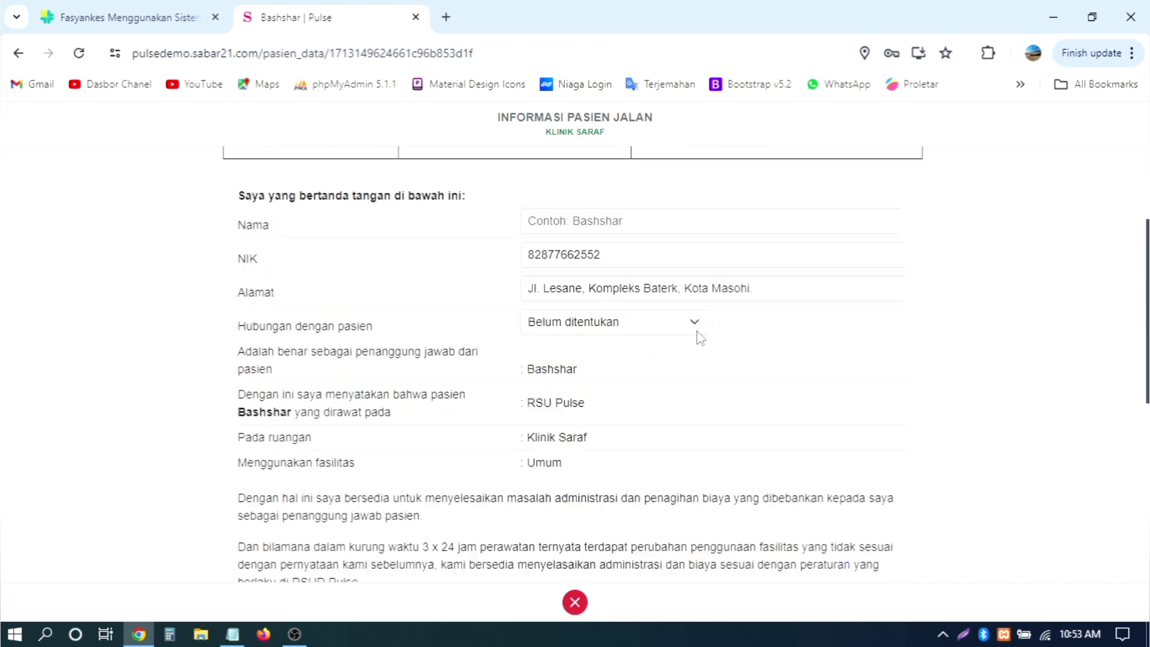
pyautogui.click(575, 602)
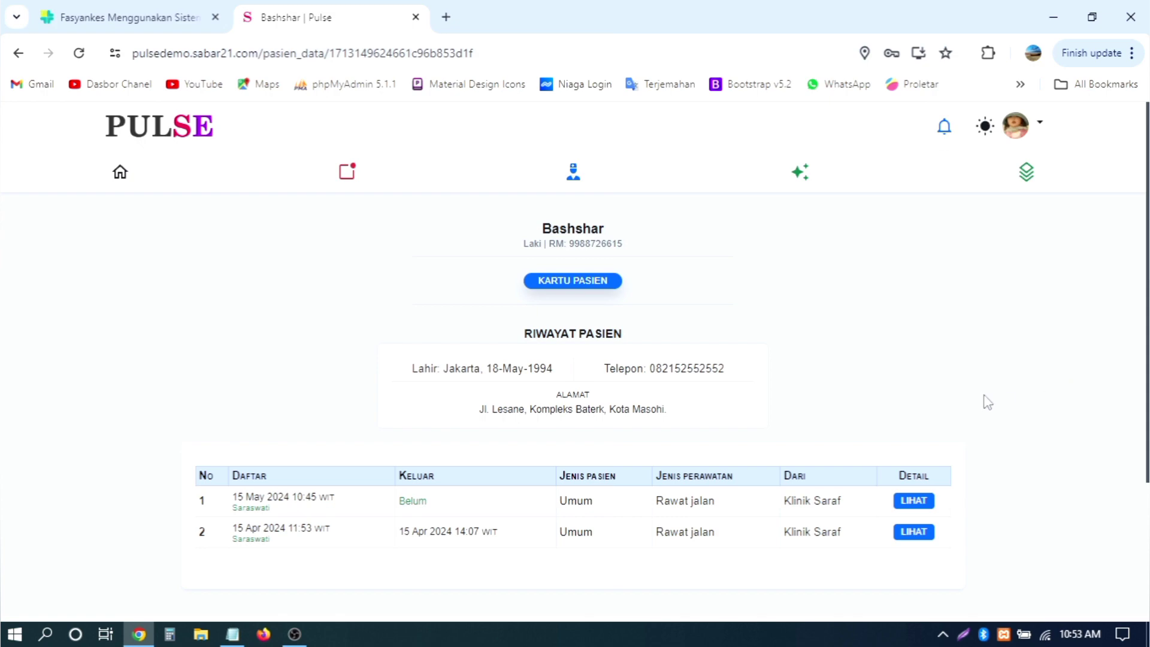
pyautogui.click(120, 173)
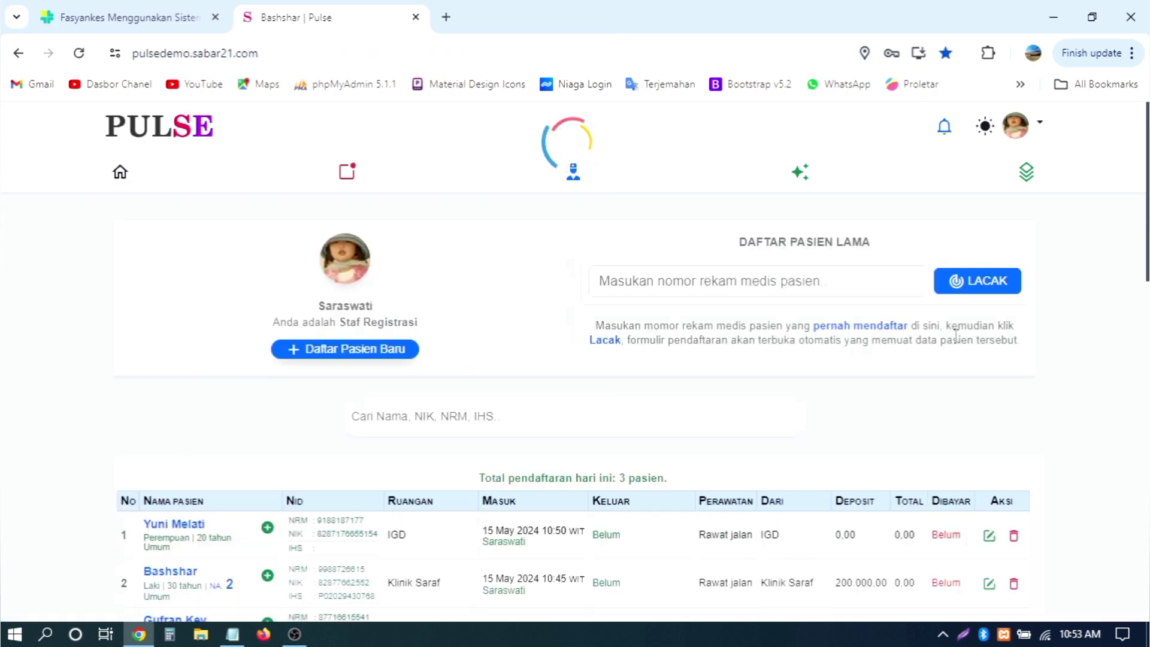
pyautogui.scroll(-15, 955, 336)
pyautogui.scroll(14, 955, 335)
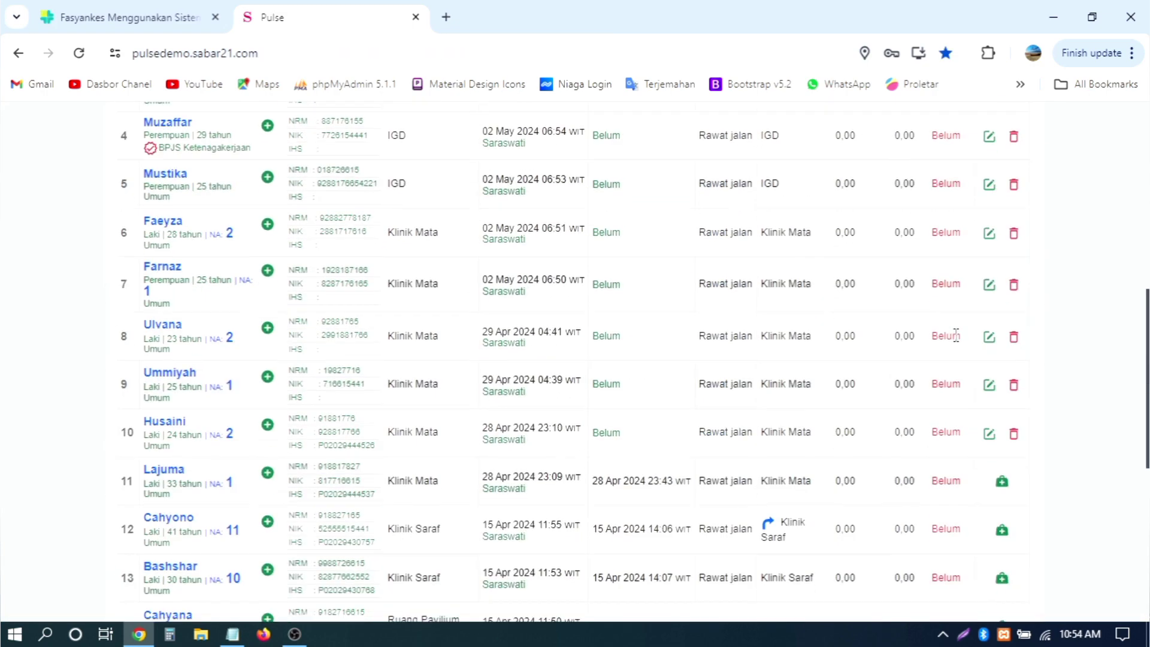
pyautogui.scroll(-3, 955, 335)
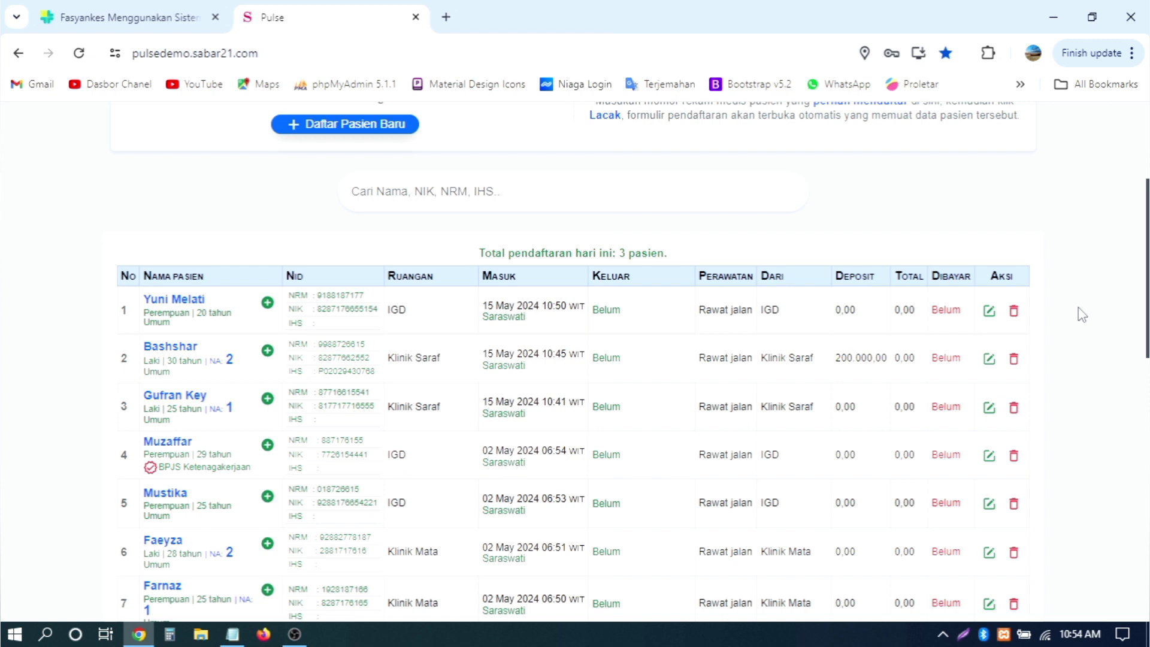
pyautogui.scroll(4, 1081, 315)
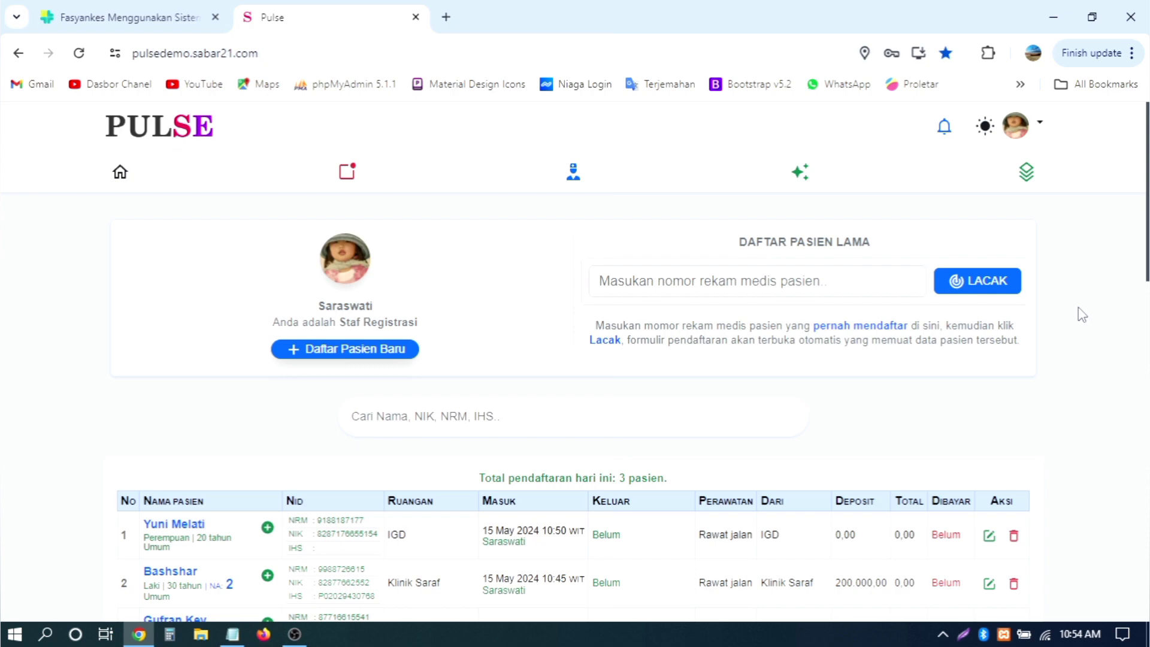
pyautogui.scroll(-4, 1081, 314)
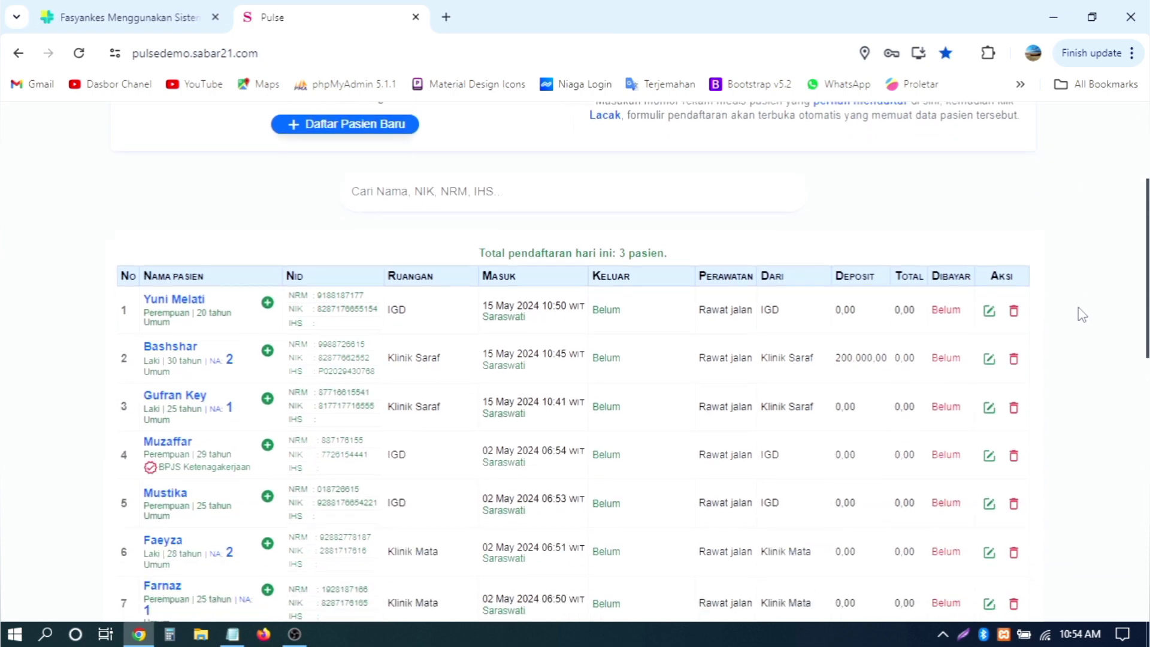
pyautogui.scroll(-5, 1081, 314)
pyautogui.scroll(9, 1082, 315)
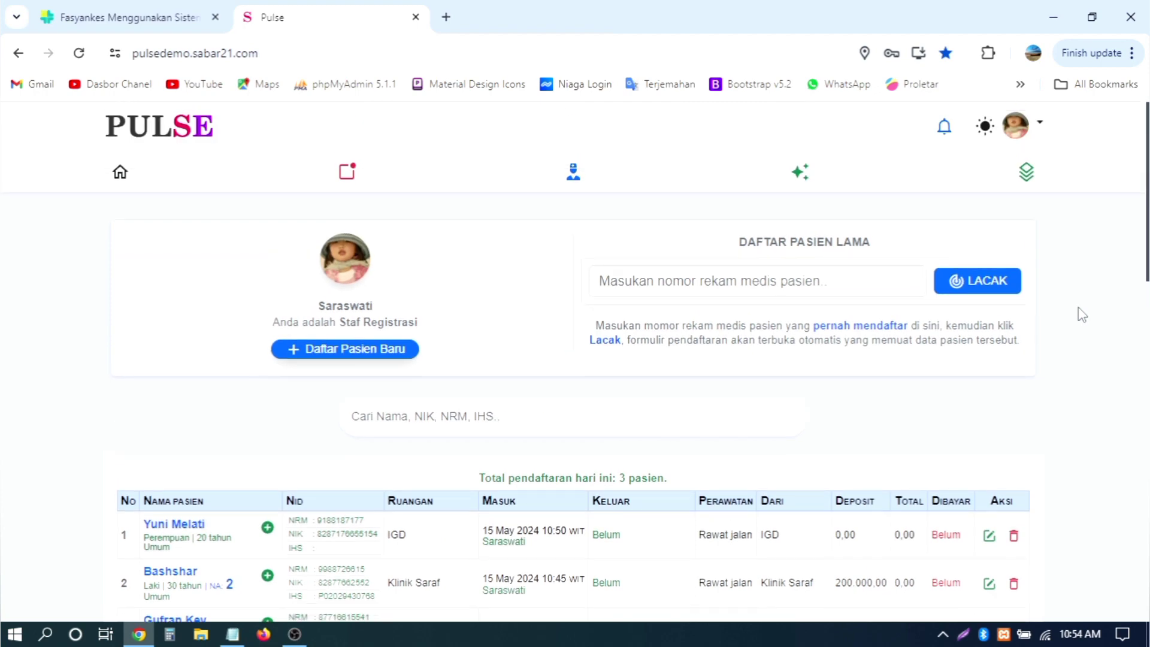
pyautogui.scroll(-16, 1081, 315)
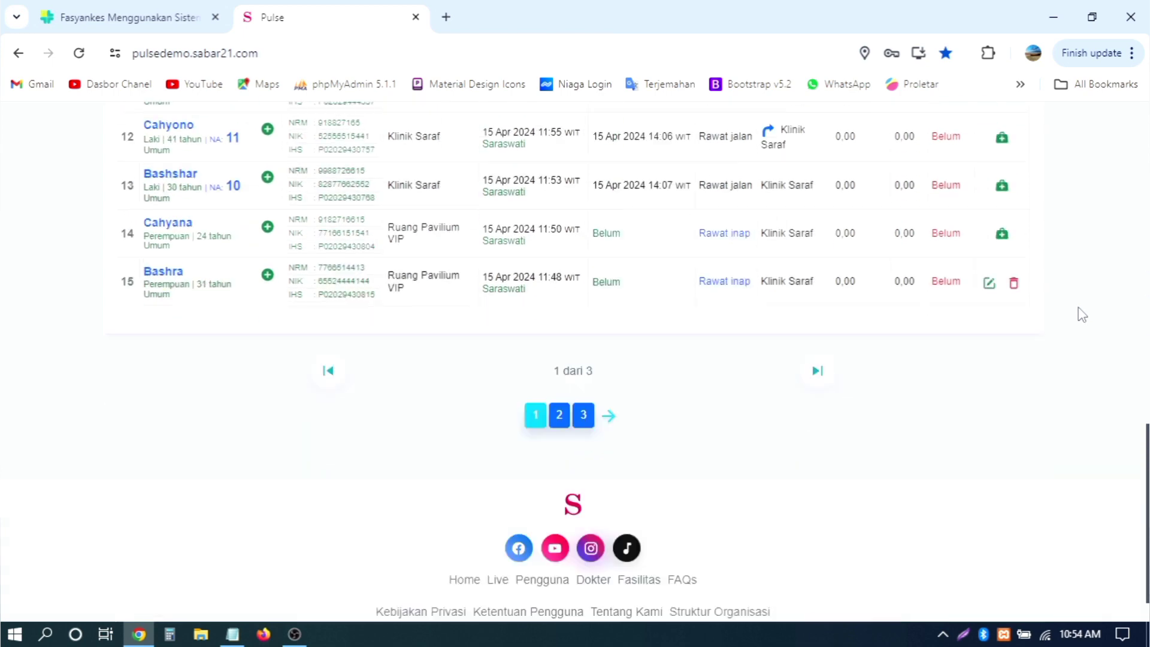
pyautogui.scroll(16, 1081, 314)
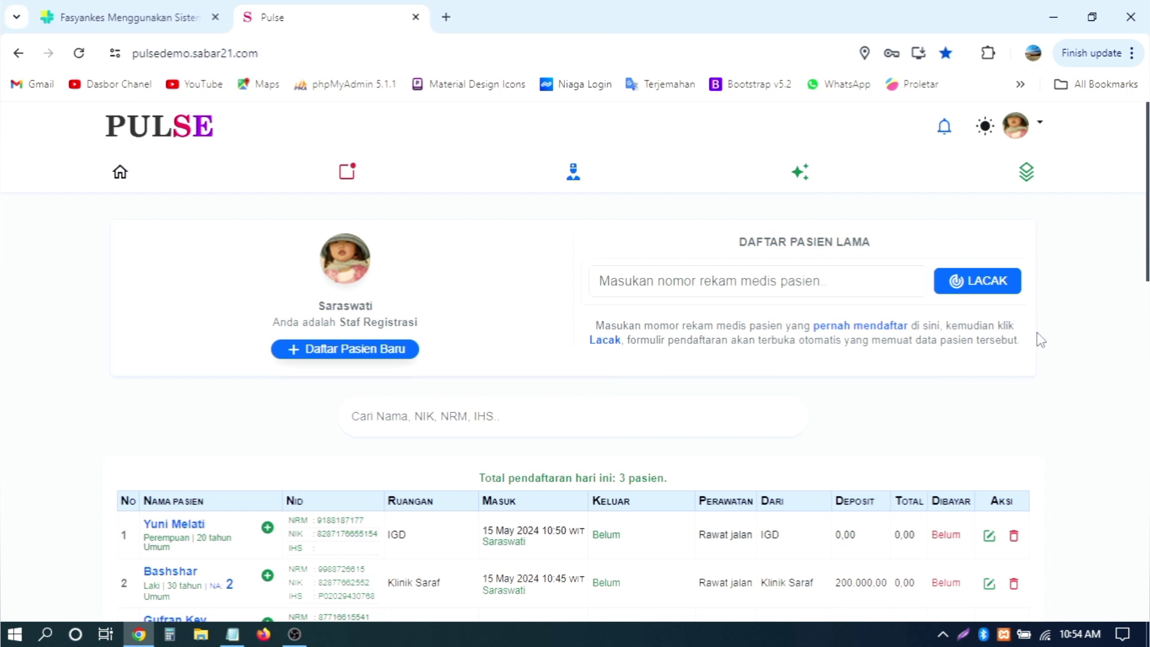
pyautogui.scroll(-8, 1041, 340)
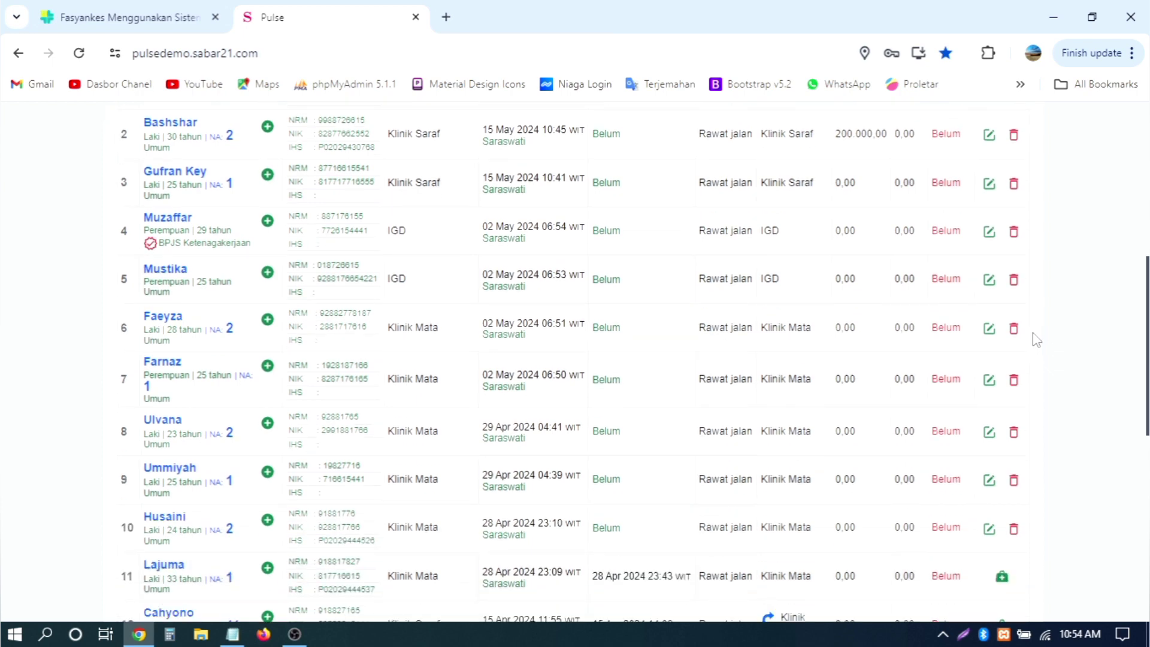
pyautogui.scroll(-6, 1035, 340)
pyautogui.scroll(-2, 1036, 340)
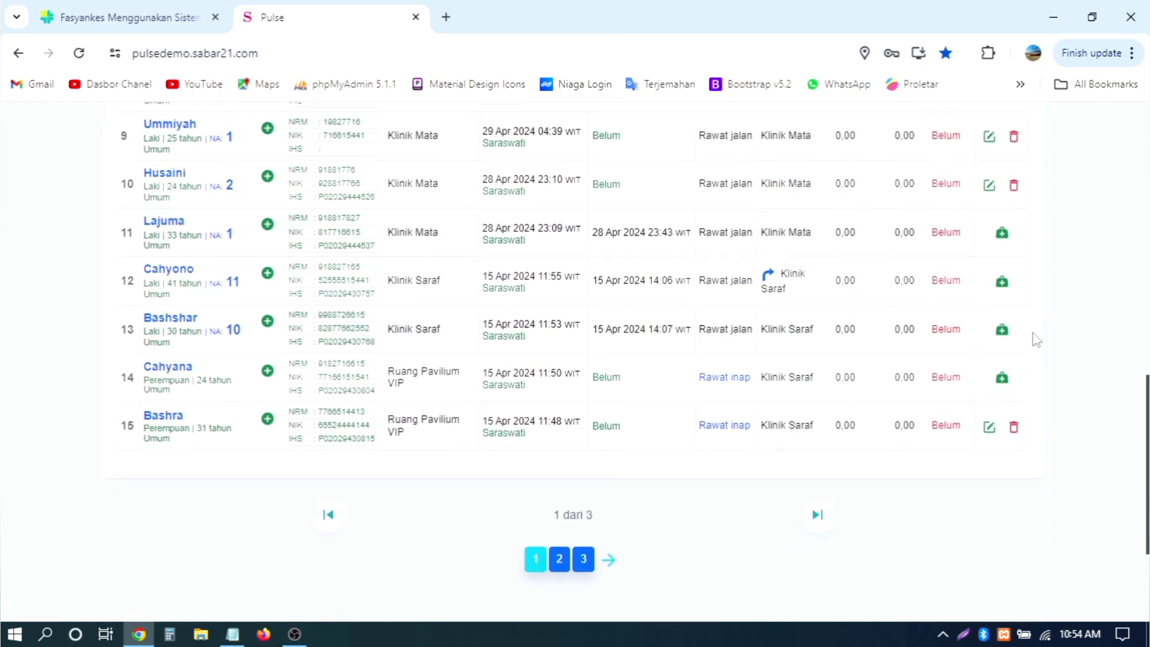
pyautogui.scroll(4, 1036, 340)
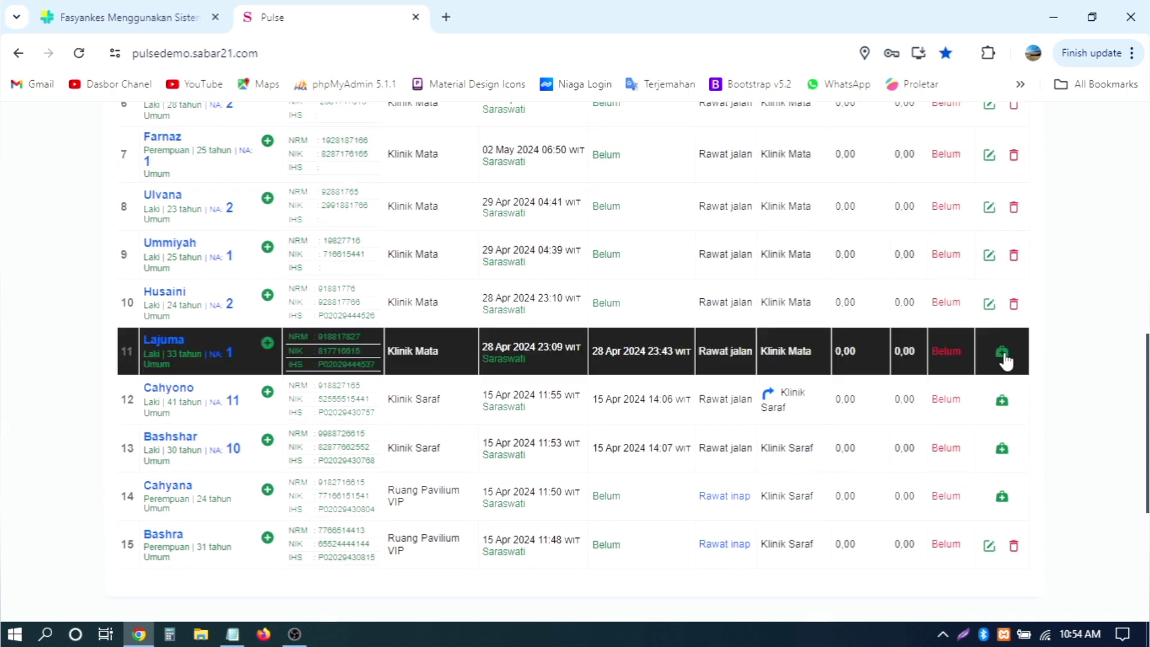
pyautogui.click(1002, 360)
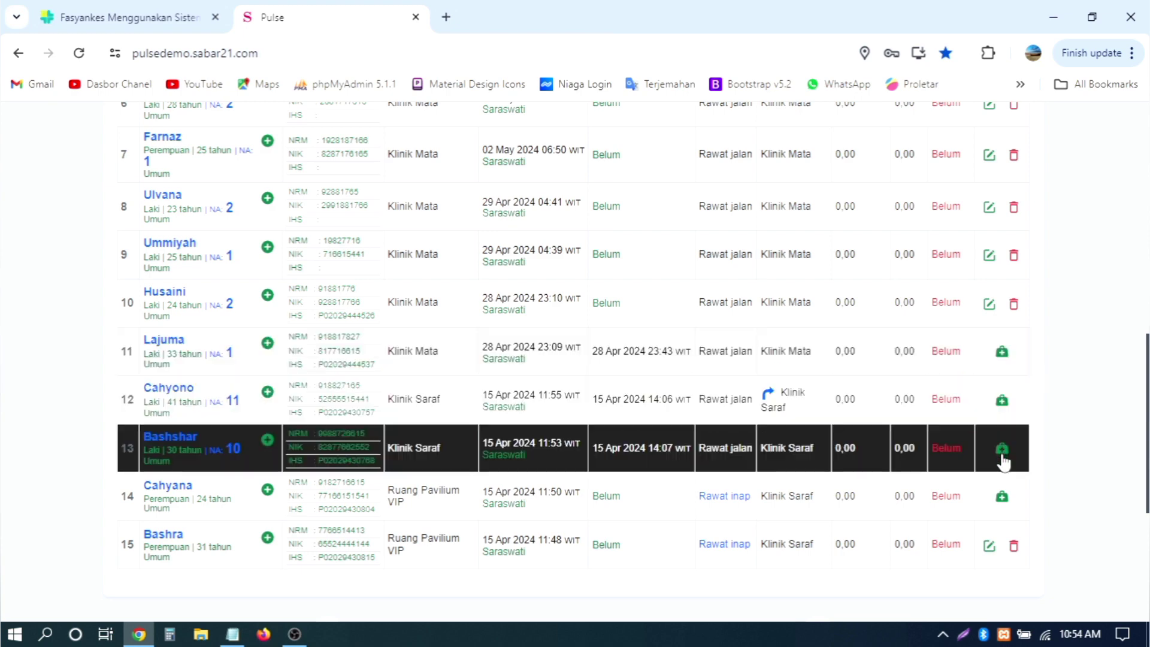
pyautogui.click(1004, 353)
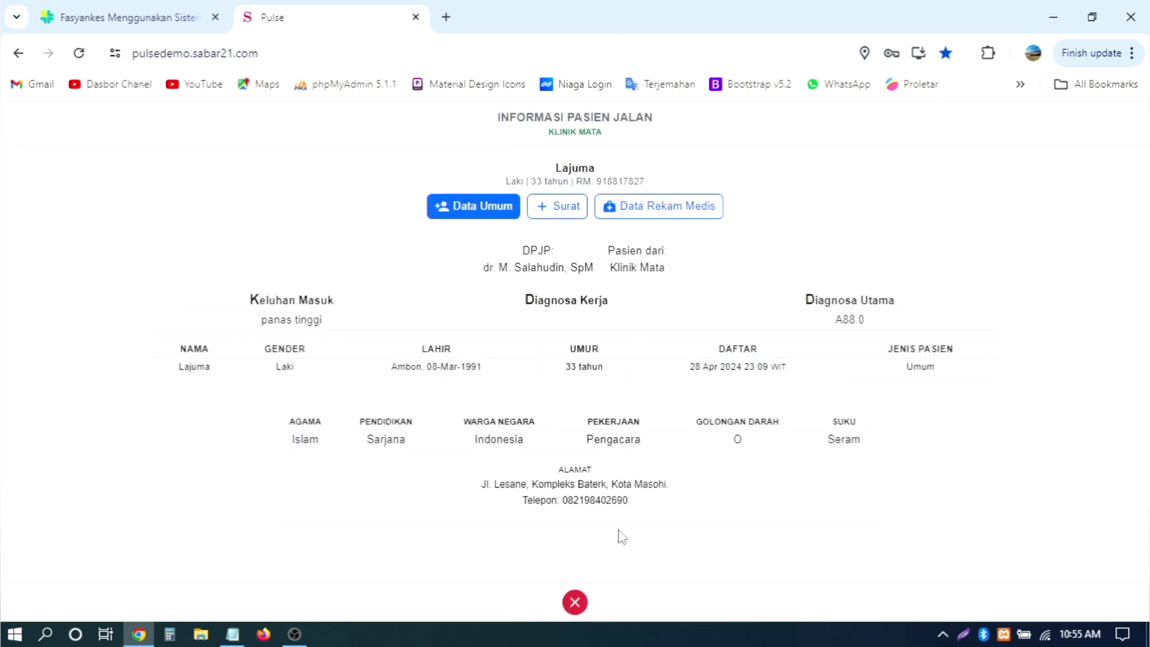
pyautogui.click(574, 600)
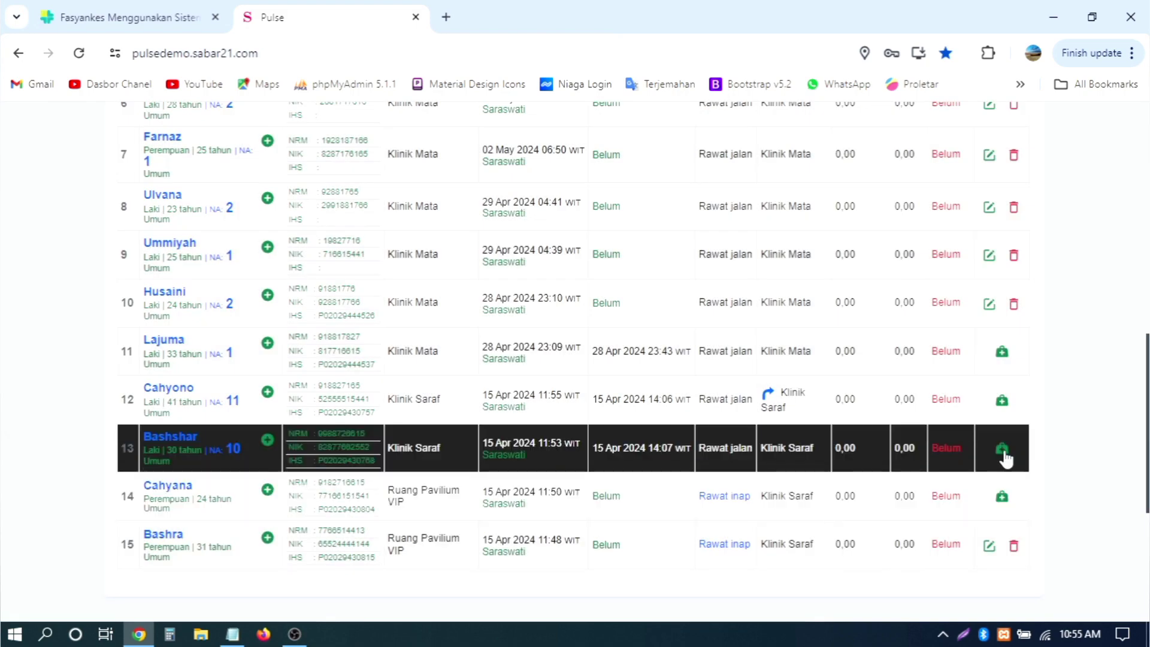
pyautogui.click(1001, 451)
pyautogui.click(636, 211)
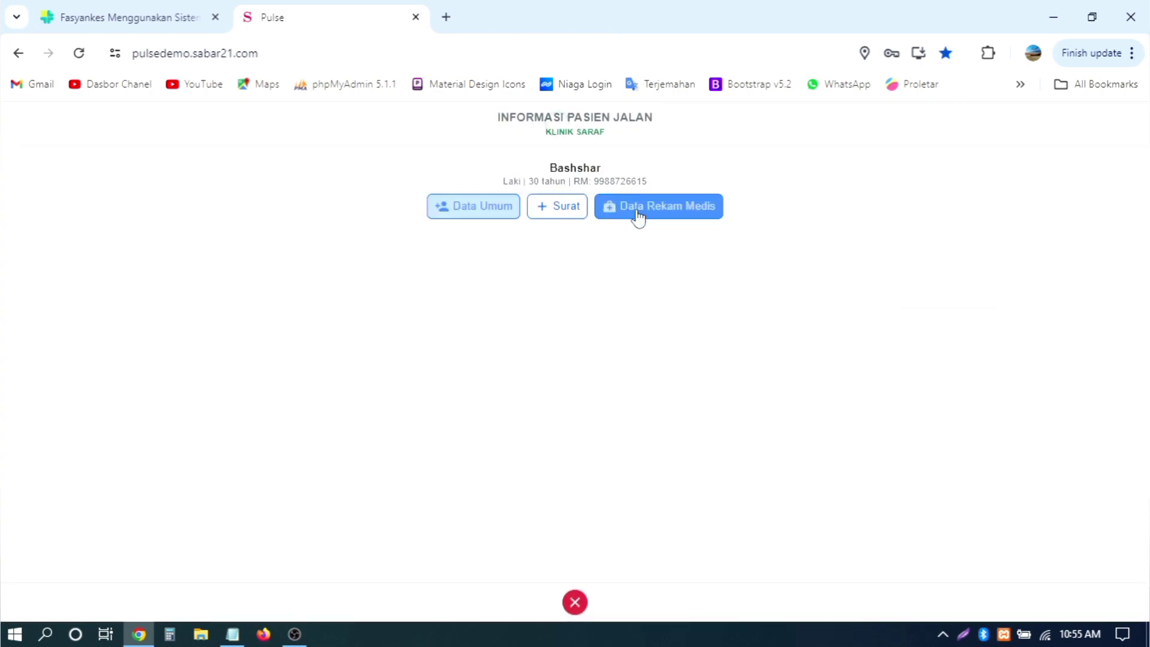
pyautogui.click(560, 211)
pyautogui.click(466, 210)
pyautogui.click(620, 216)
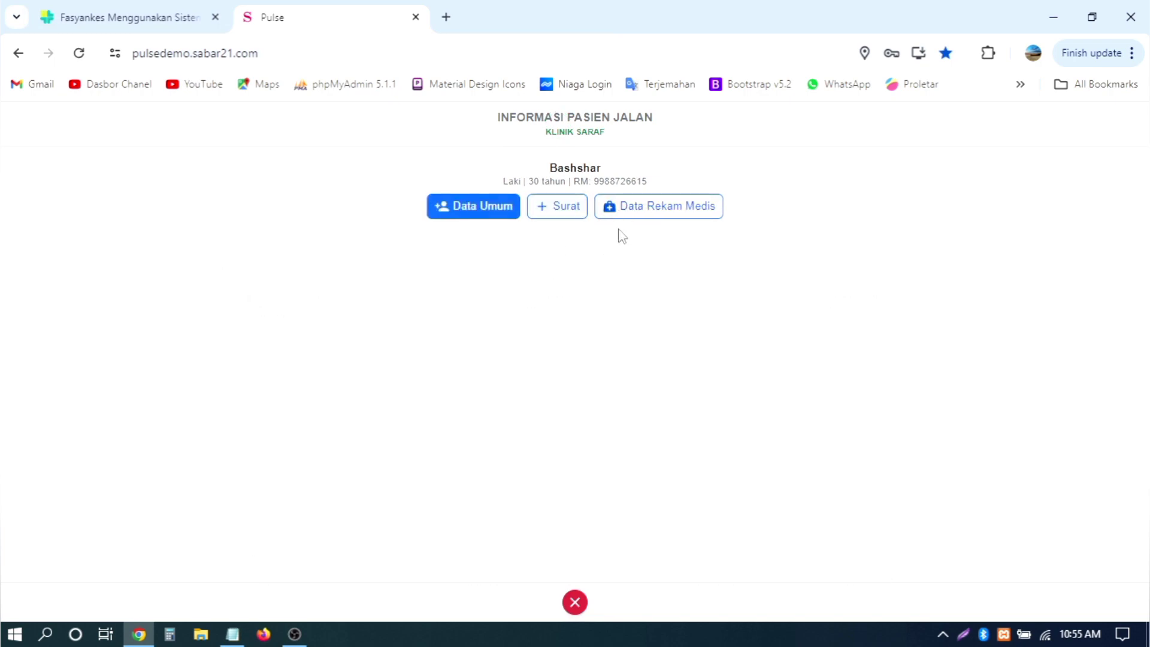
pyautogui.click(574, 602)
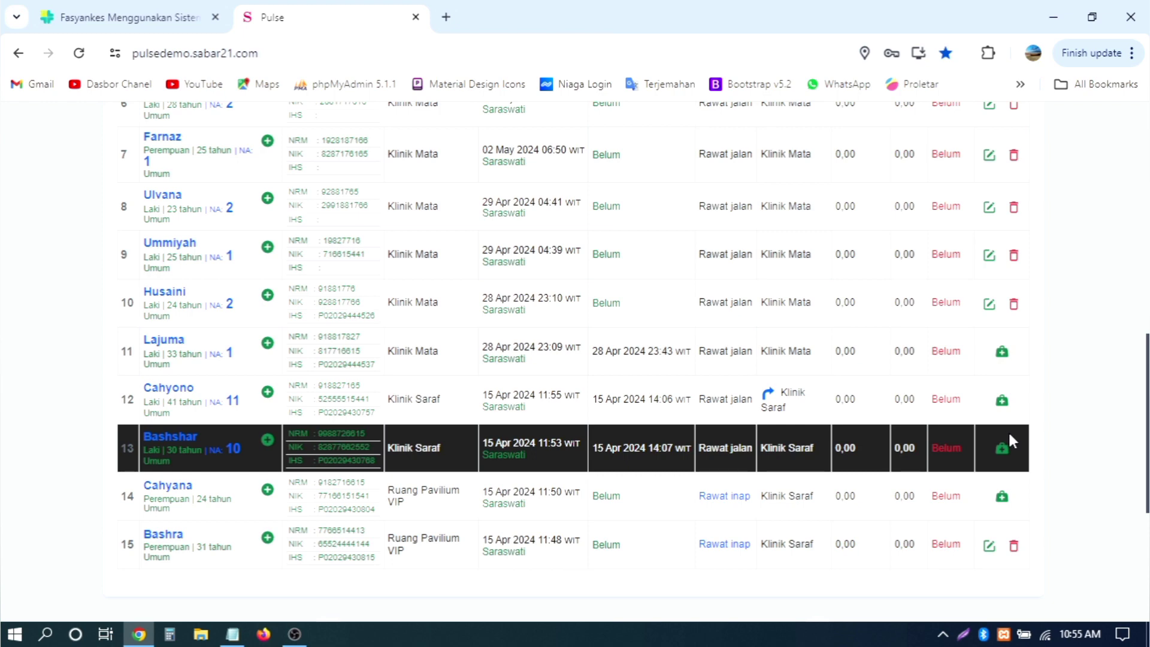
pyautogui.scroll(15, 1008, 430)
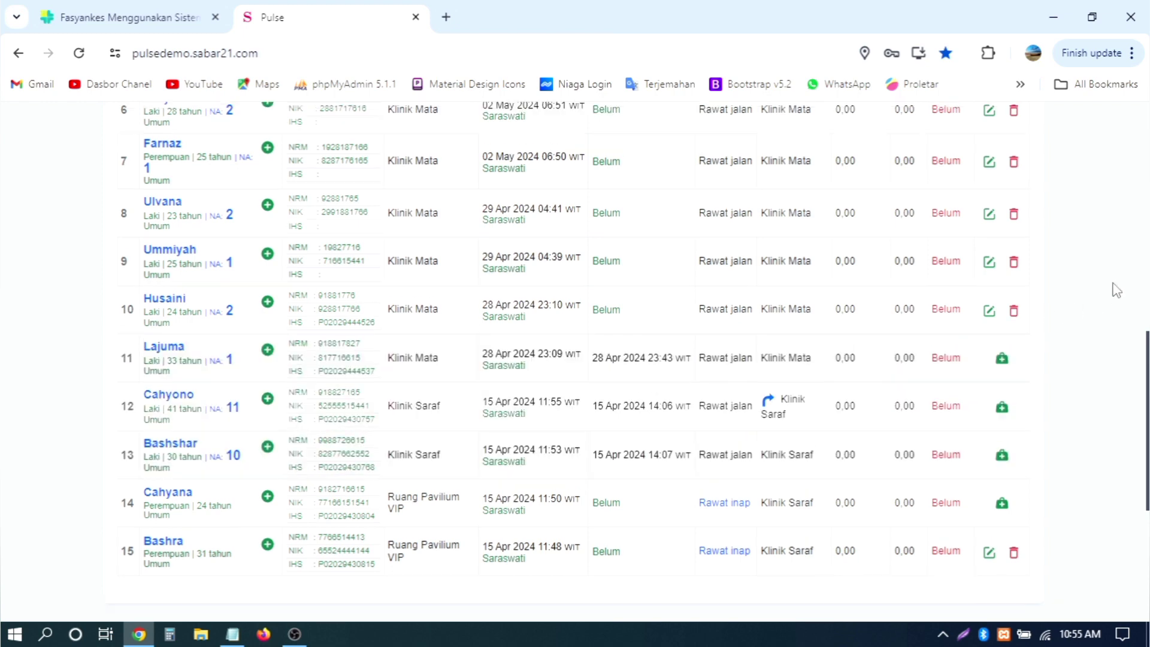
pyautogui.scroll(1, 1117, 290)
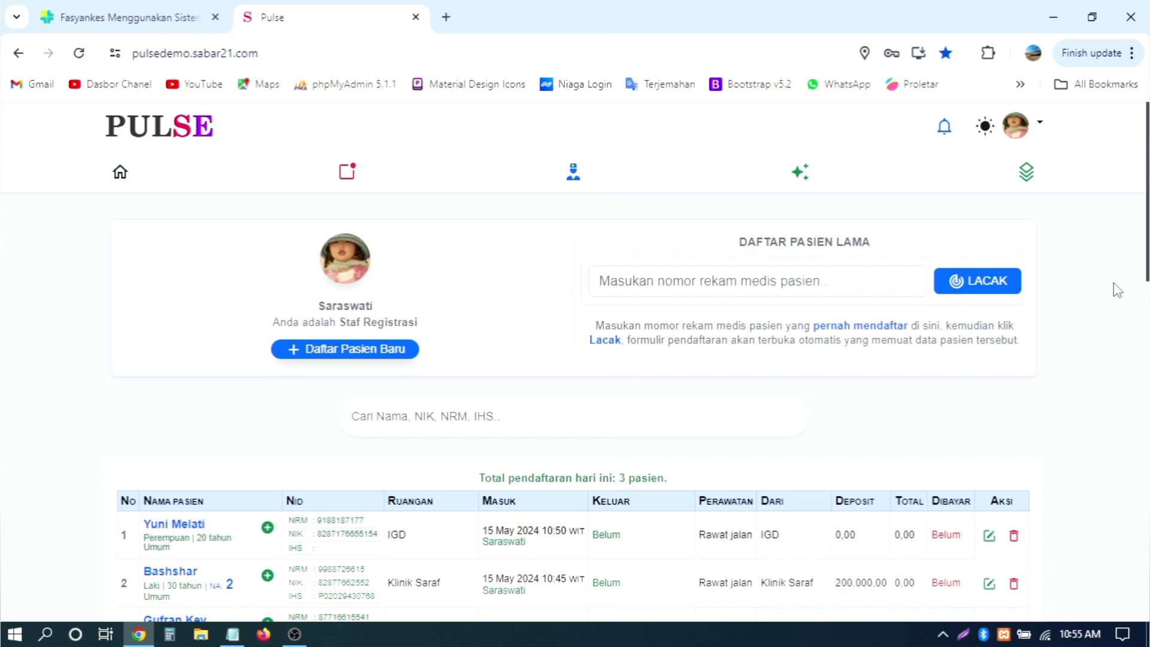
pyautogui.scroll(-9, 1117, 289)
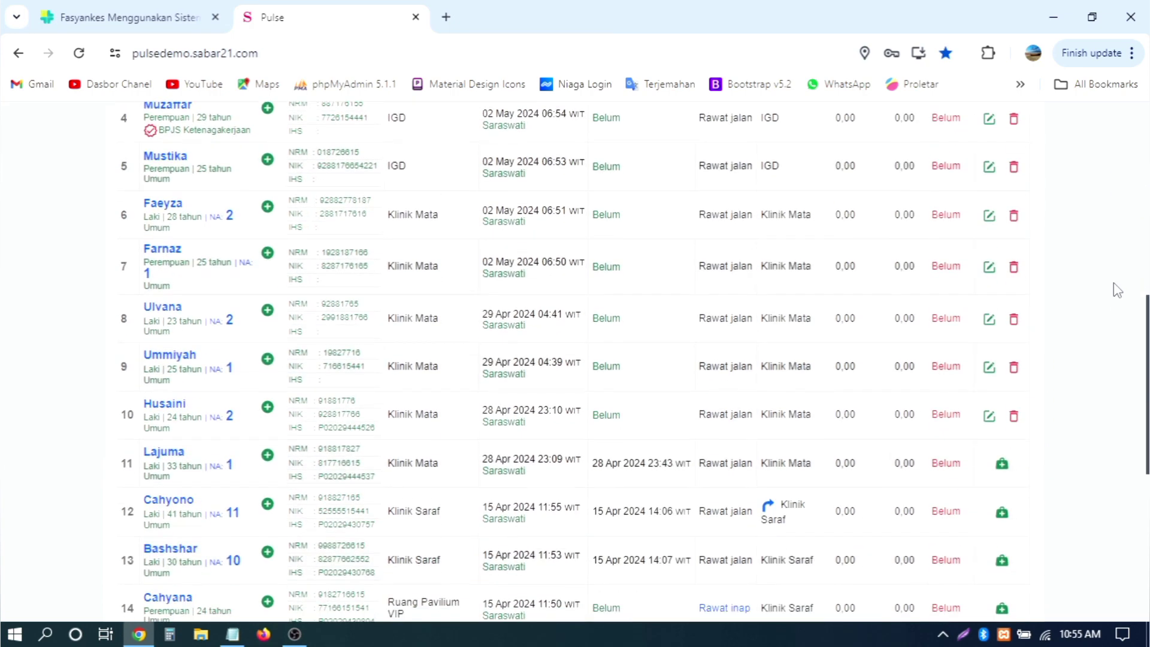
pyautogui.scroll(4, 1117, 289)
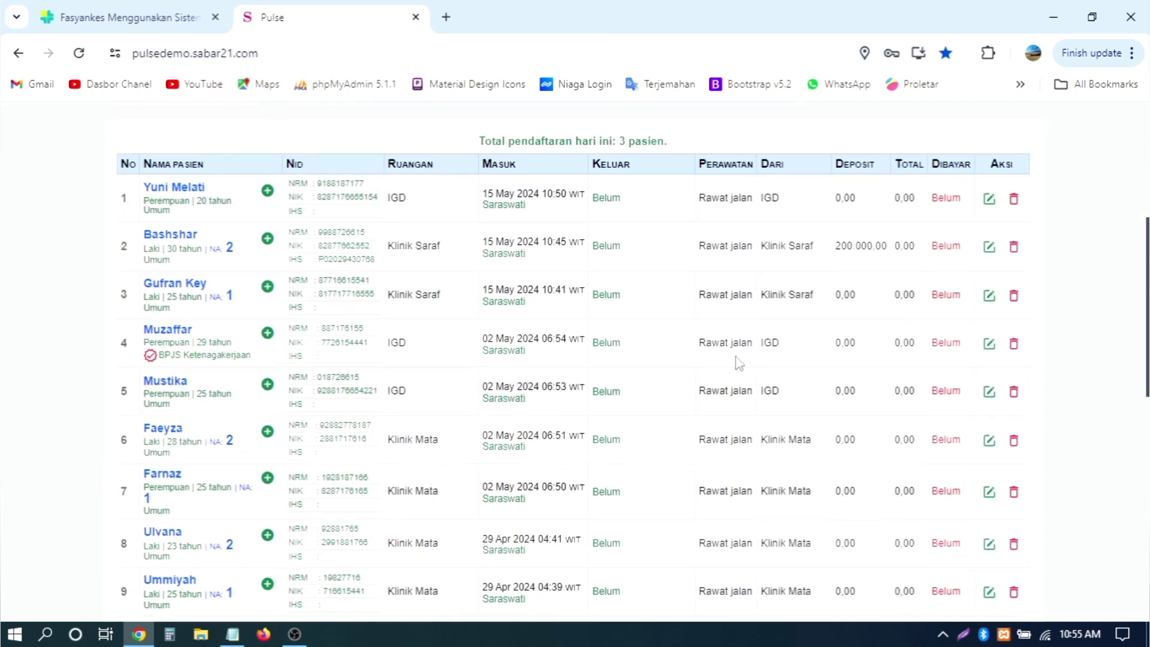
pyautogui.click(152, 359)
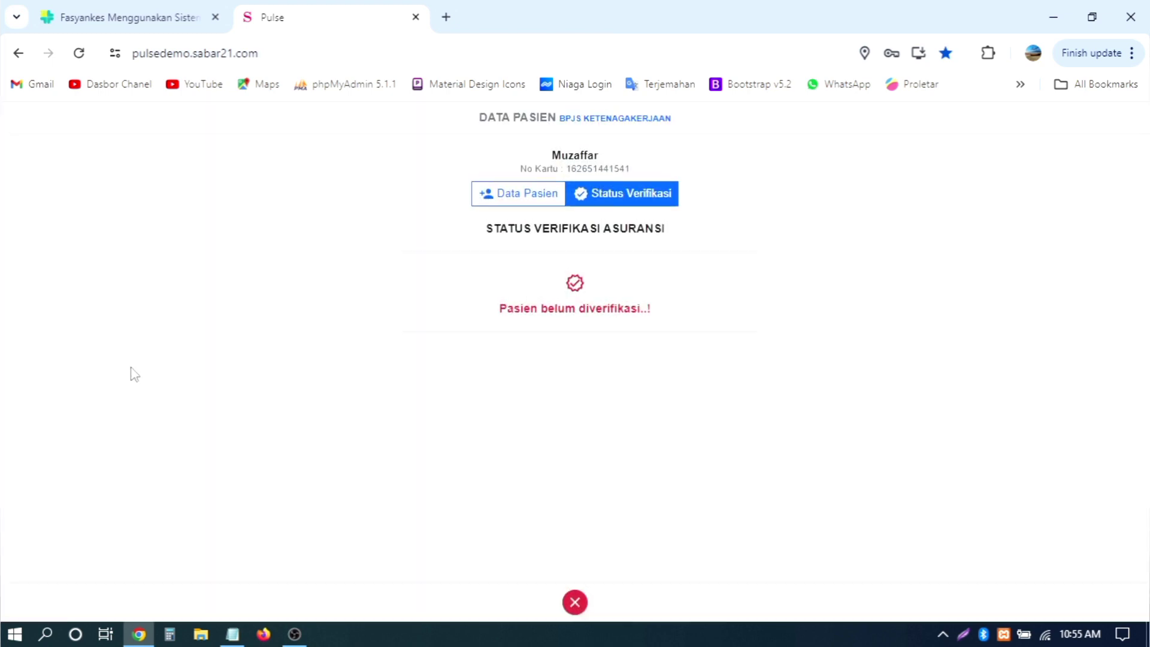
pyautogui.click(575, 601)
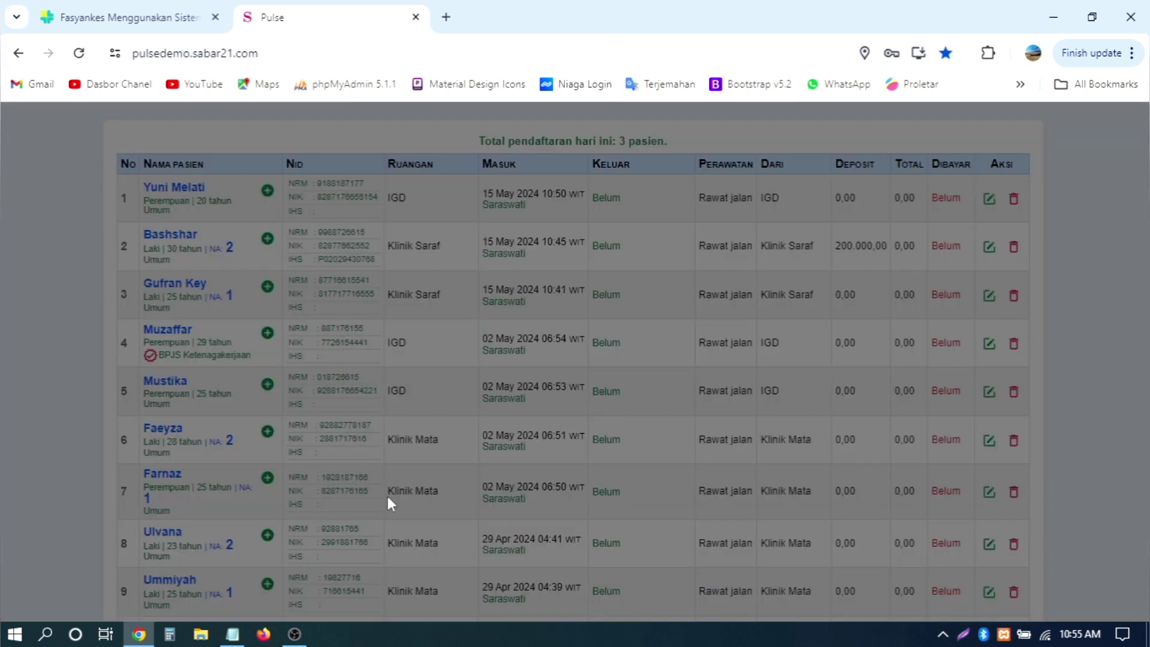
pyautogui.scroll(-9, 387, 498)
pyautogui.scroll(14, 265, 368)
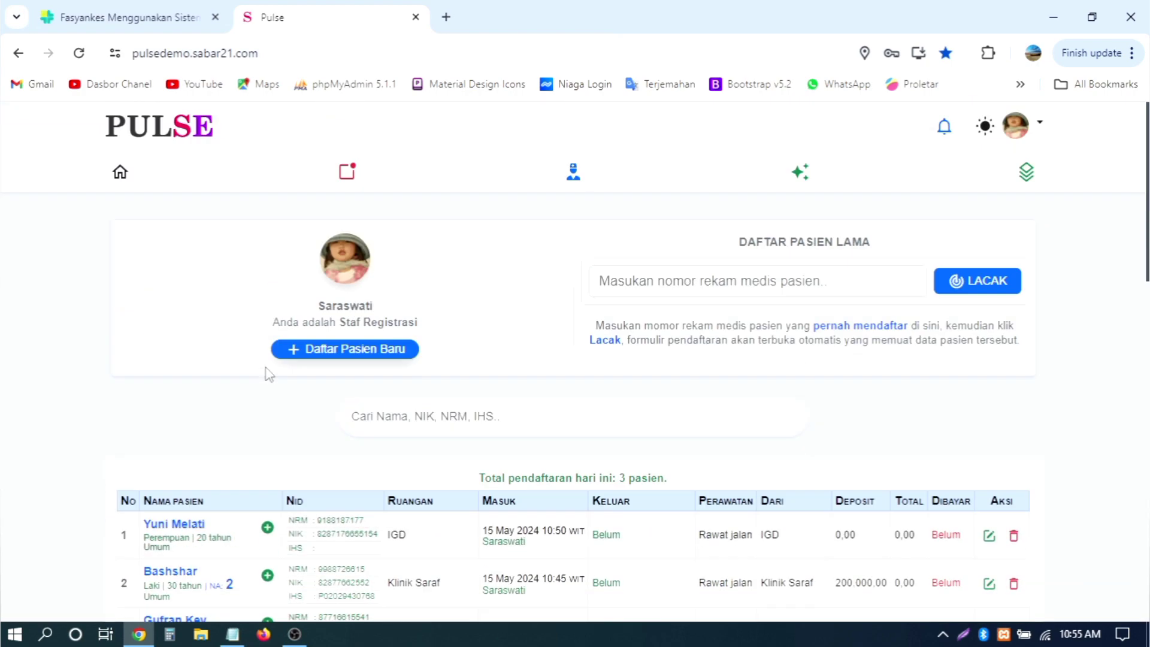
pyautogui.scroll(-10, 269, 374)
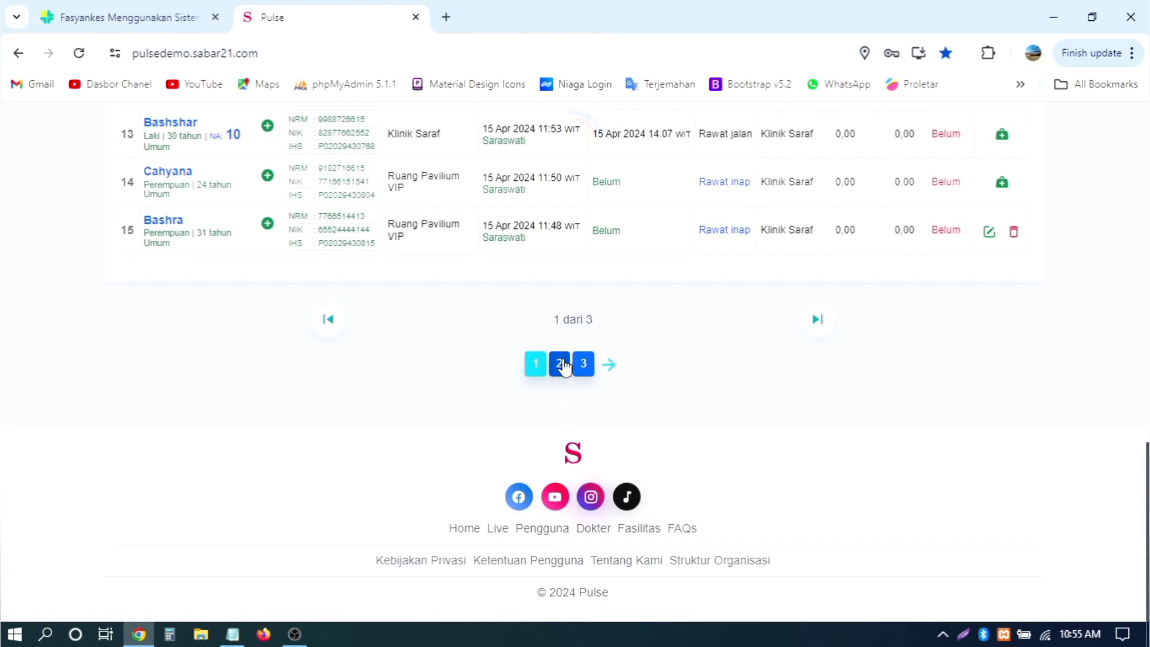
pyautogui.click(560, 364)
pyautogui.scroll(10, 567, 363)
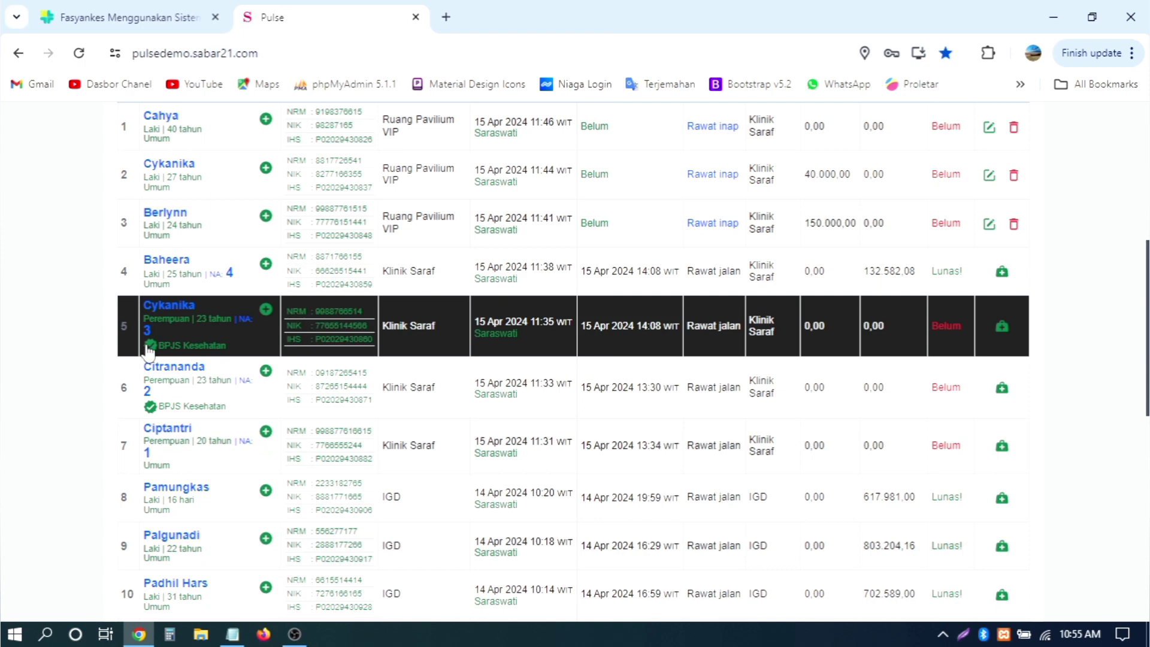
pyautogui.click(151, 346)
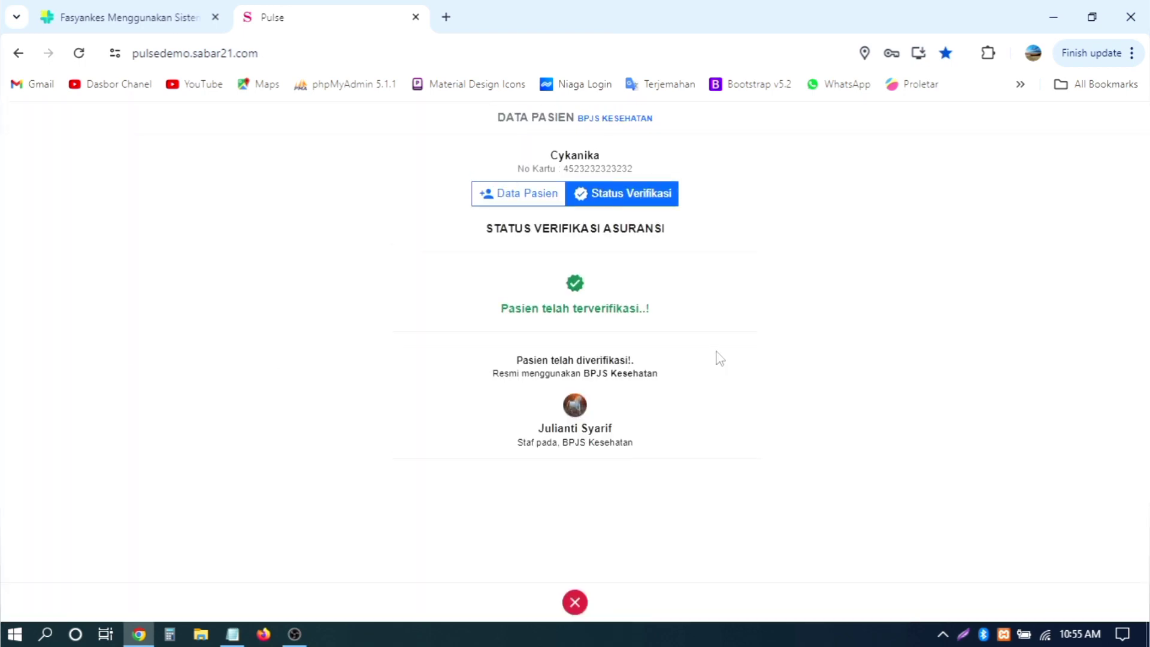
pyautogui.click(497, 193)
pyautogui.click(636, 200)
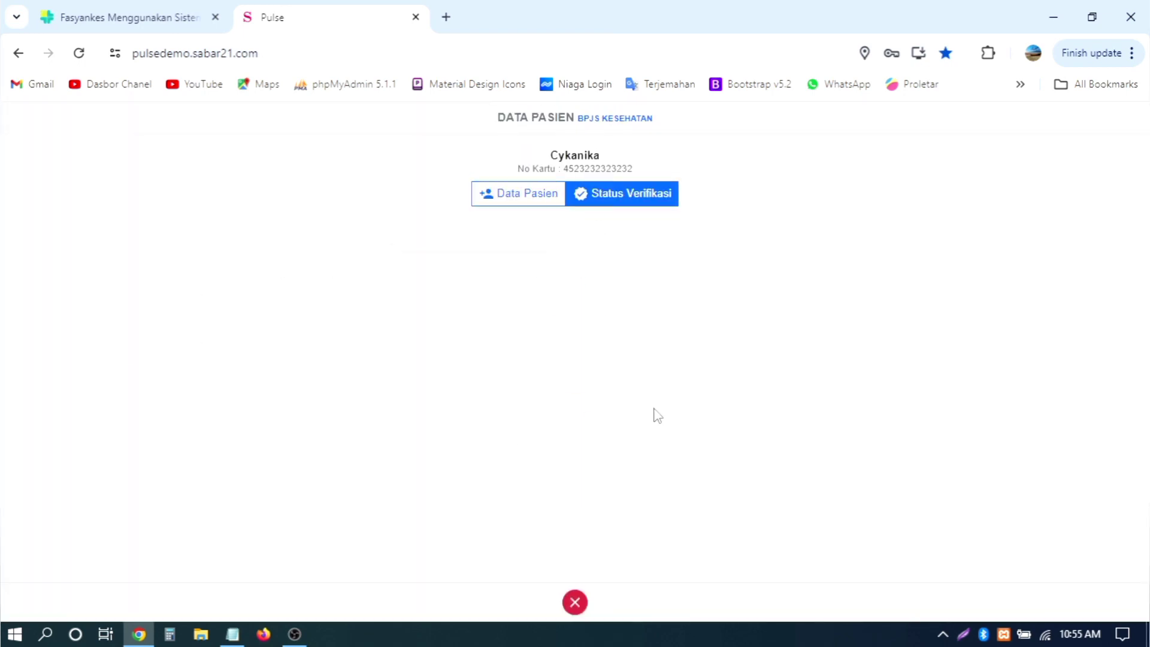
pyautogui.click(575, 602)
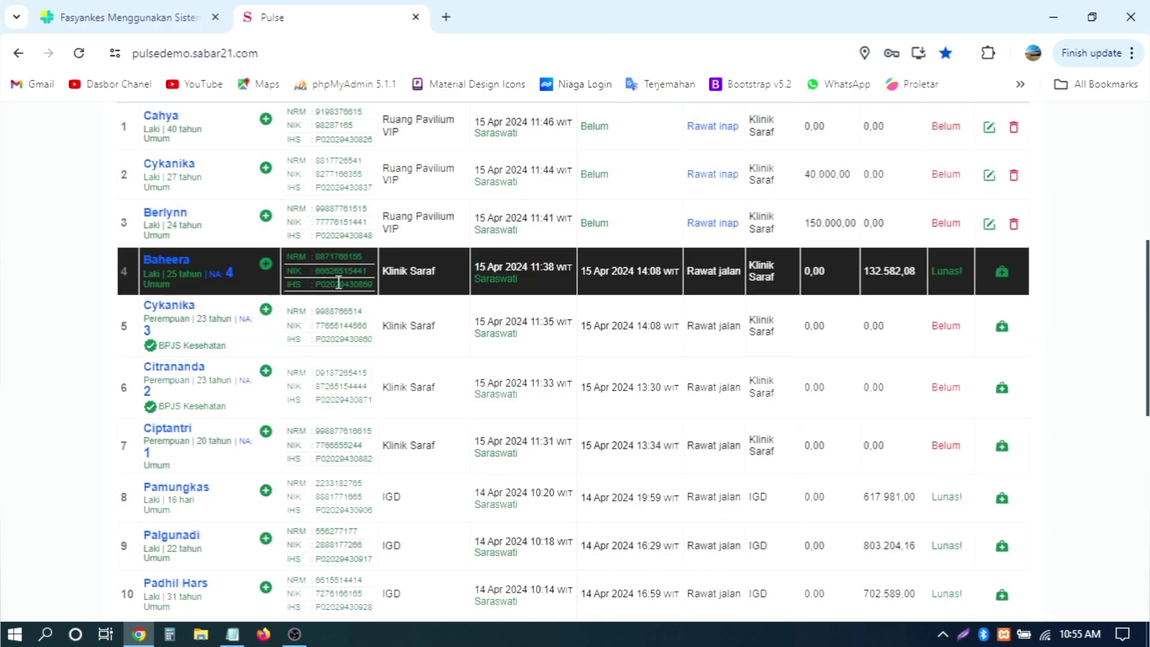
pyautogui.scroll(-10, 403, 321)
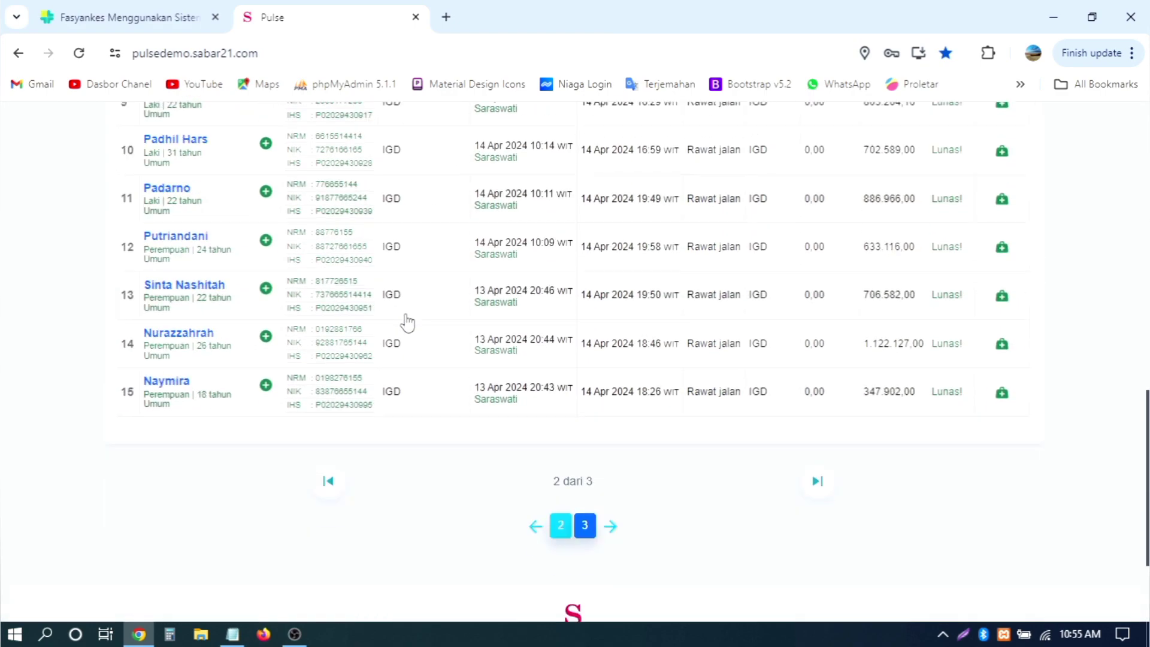
pyautogui.scroll(10, 954, 318)
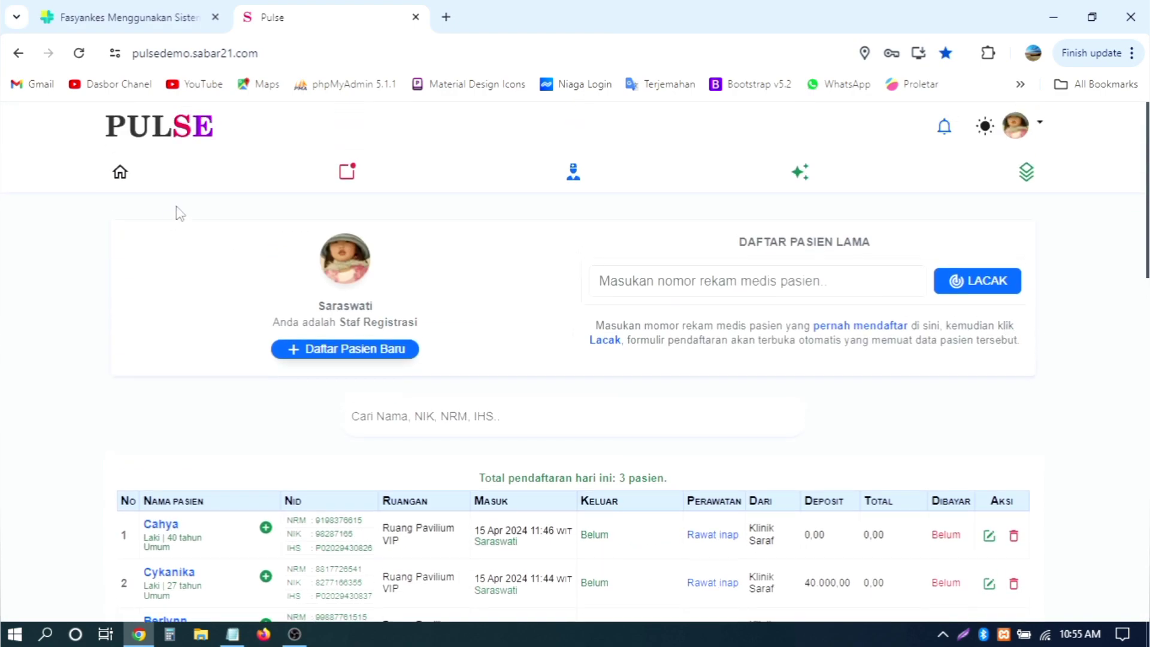
pyautogui.click(120, 177)
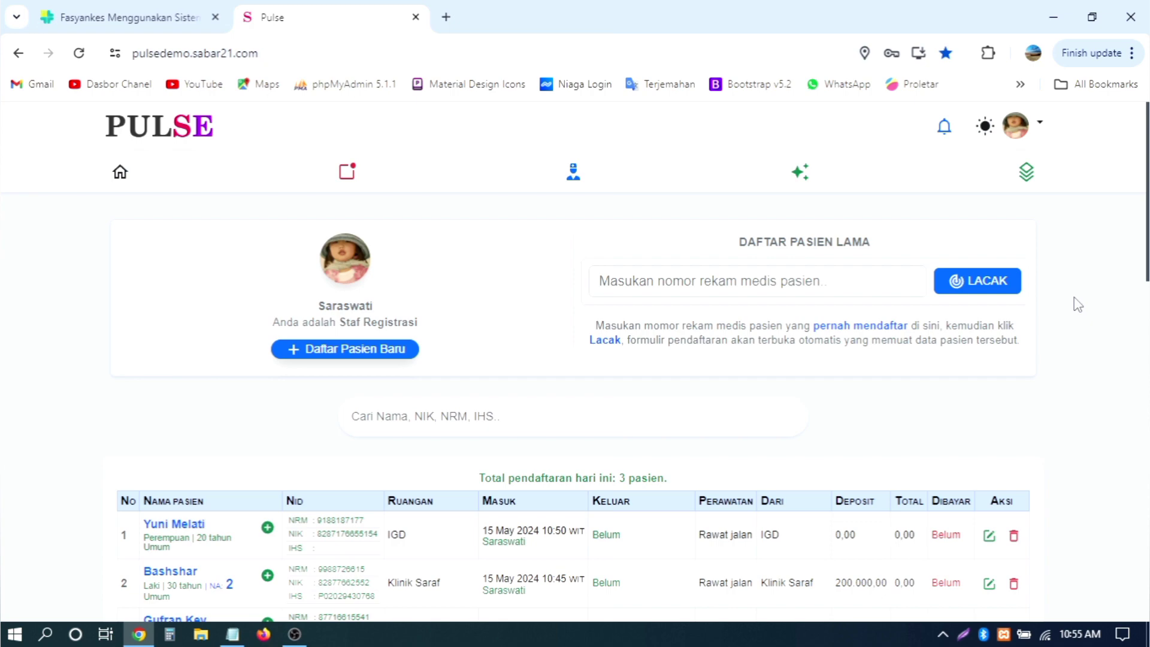
pyautogui.scroll(-10, 1078, 305)
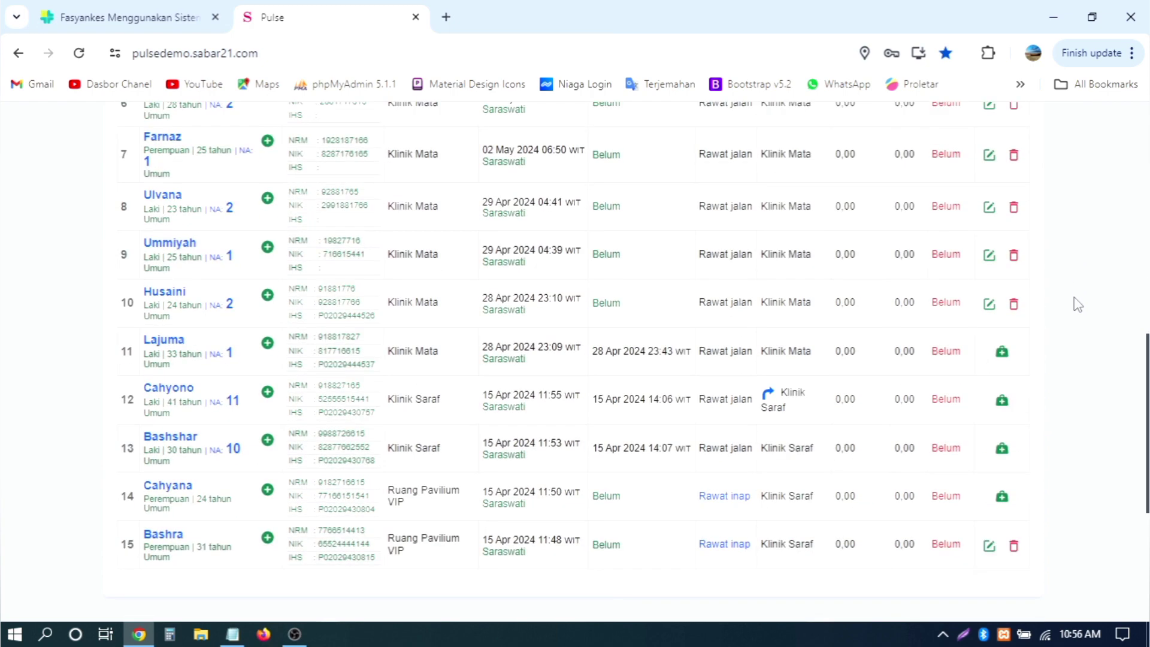
pyautogui.scroll(-4, 1078, 305)
pyautogui.scroll(15, 1075, 304)
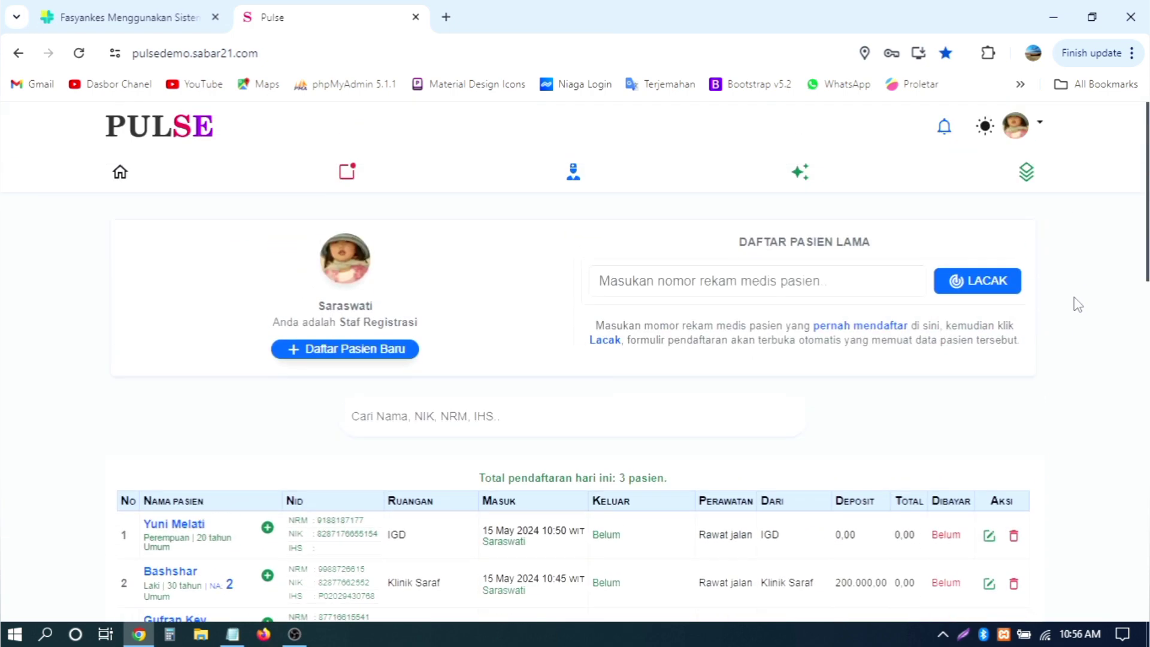